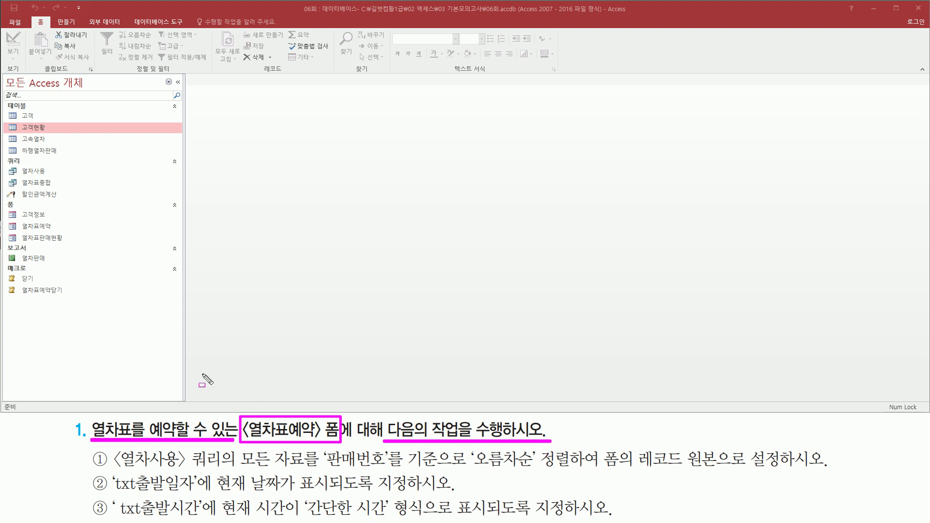
Step: Open the 열차표예약 form in Design View
{"action": "left_click_drag", "start_coordinate": [15, 229], "coordinate": [62, 235]}
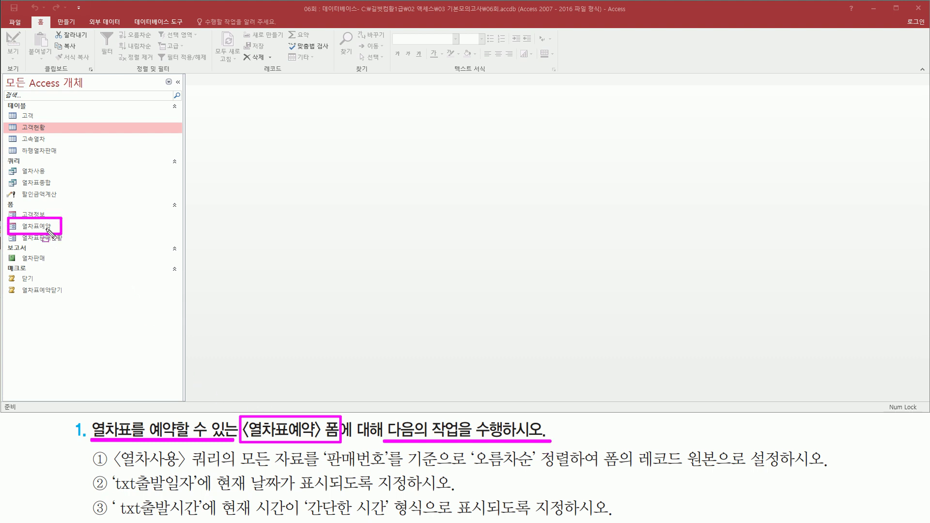
{"action": "key", "text": "Escape"}
{"action": "left_click", "coordinate": [46, 225]}
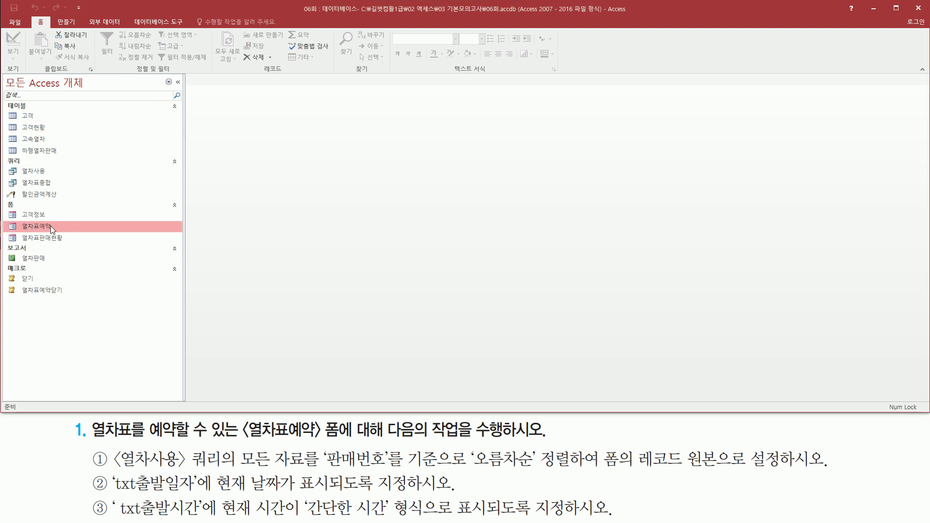
{"action": "right_click", "coordinate": [50, 226]}
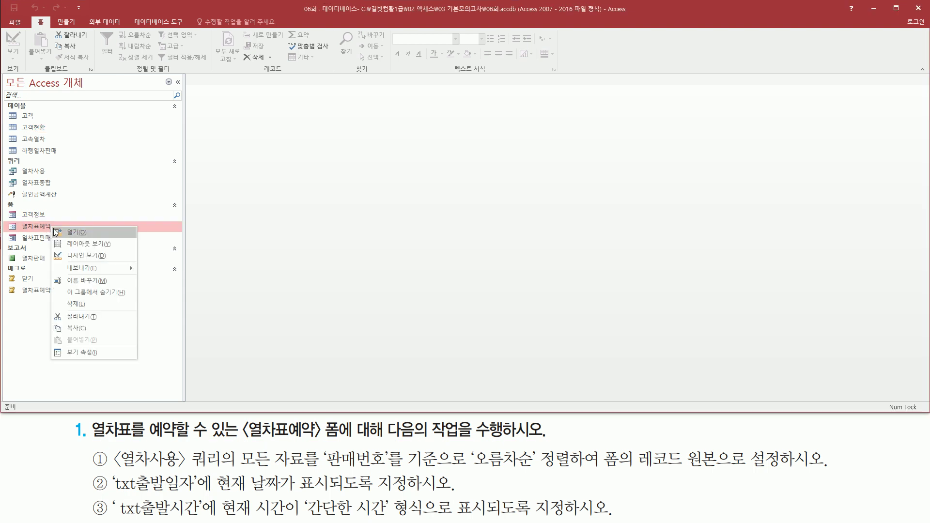
{"action": "left_click", "coordinate": [70, 255]}
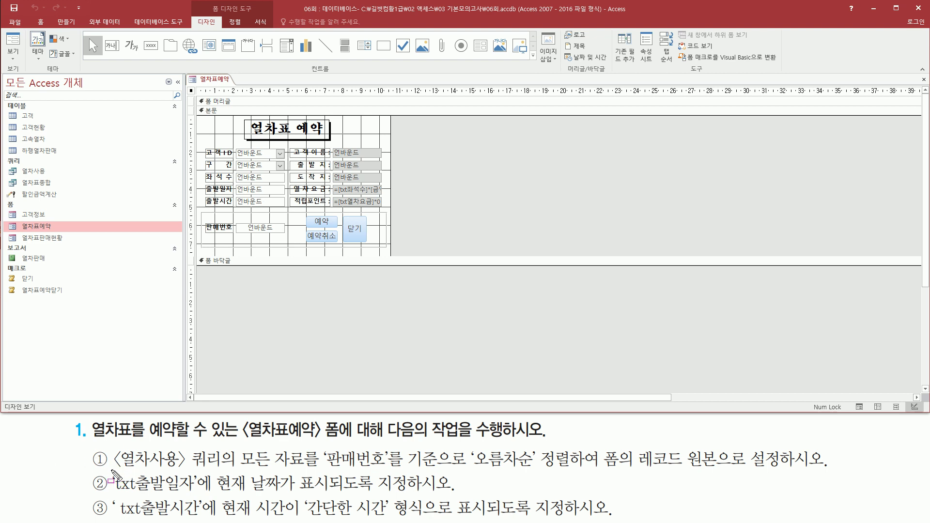
{"action": "left_click_drag", "start_coordinate": [112, 470], "coordinate": [221, 470]}
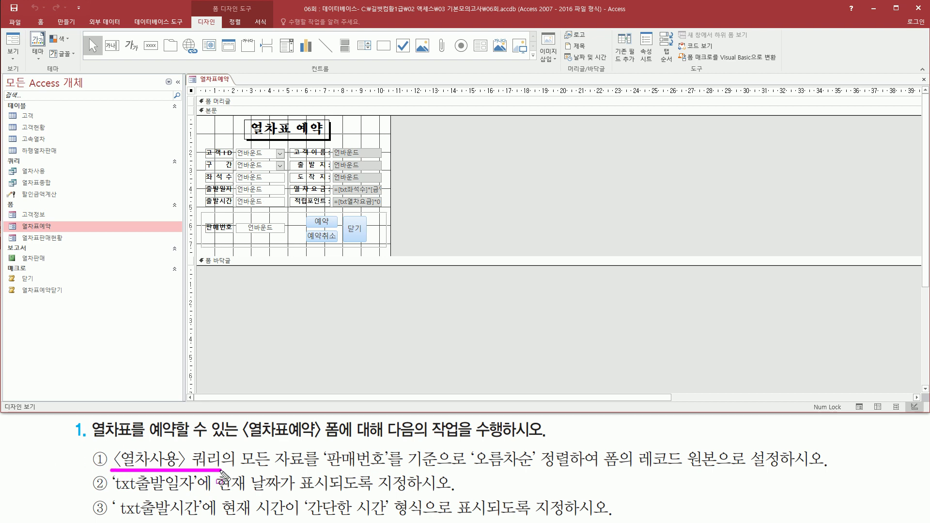
{"action": "left_click_drag", "start_coordinate": [4, 165], "coordinate": [55, 177]}
{"action": "mouse_move", "coordinate": [236, 445]}
{"action": "left_mouse_down"}
{"action": "mouse_move", "coordinate": [307, 471]}
{"action": "mouse_move", "coordinate": [482, 463]}
{"action": "mouse_move", "coordinate": [794, 477]}
{"action": "left_mouse_up"}
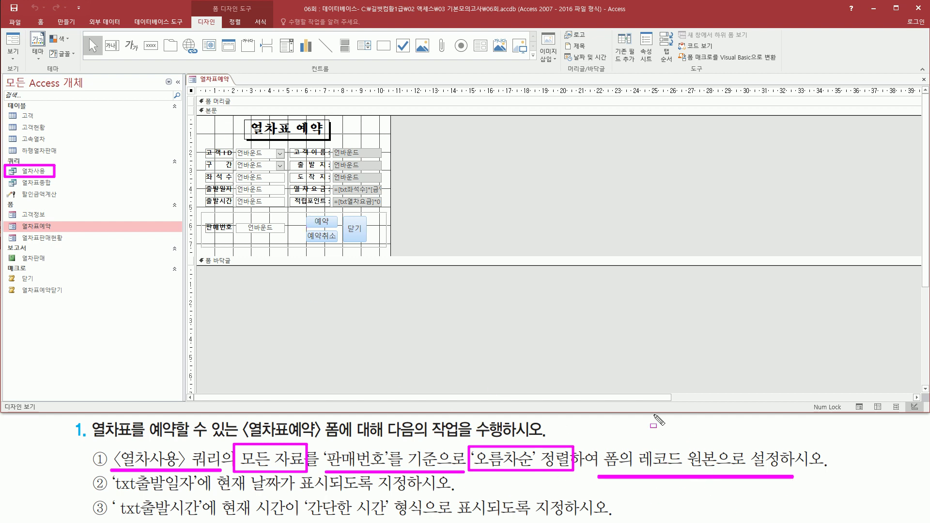
{"action": "key", "text": "Escape"}
{"action": "left_click_drag", "start_coordinate": [184, 84], "coordinate": [204, 97]}
{"action": "key", "text": "Escape"}
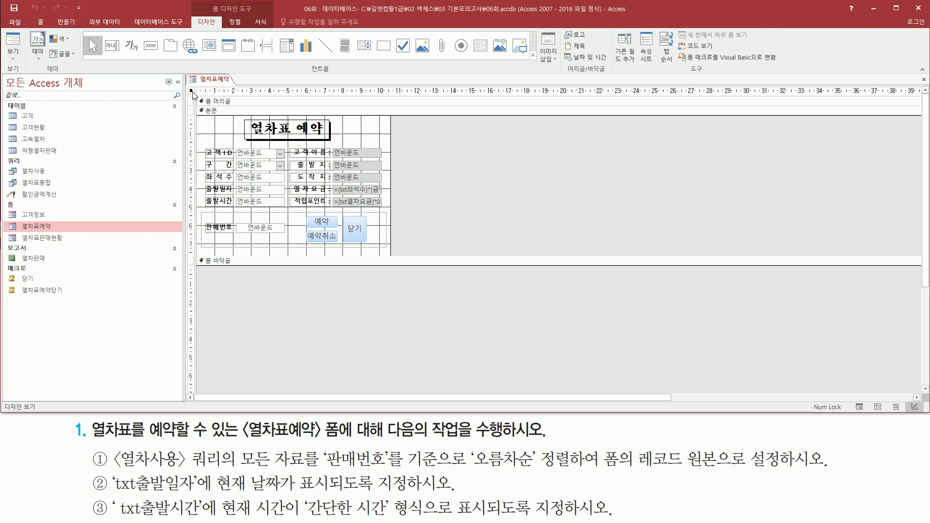
Step: Show the form's data properties in its property sheet and start editing the record source (레코드 원본)
{"action": "double_click", "coordinate": [192, 90]}
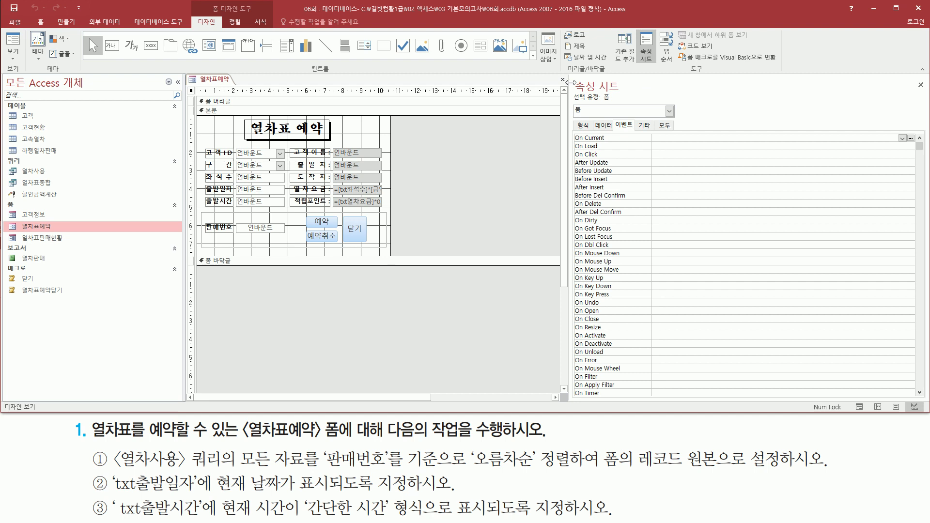
{"action": "left_click_drag", "start_coordinate": [569, 76], "coordinate": [646, 93]}
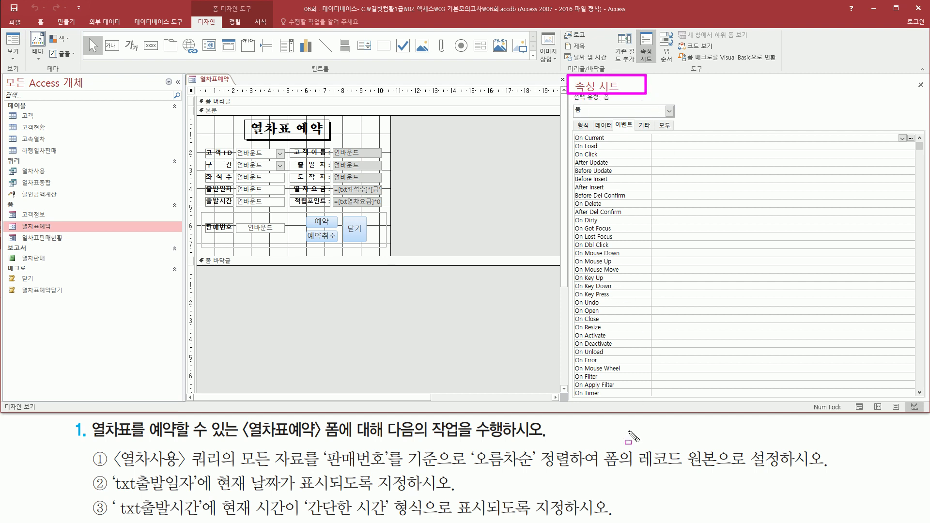
{"action": "mouse_move", "coordinate": [600, 441]}
{"action": "left_mouse_down"}
{"action": "mouse_move", "coordinate": [632, 475]}
{"action": "mouse_move", "coordinate": [718, 474]}
{"action": "left_mouse_up"}
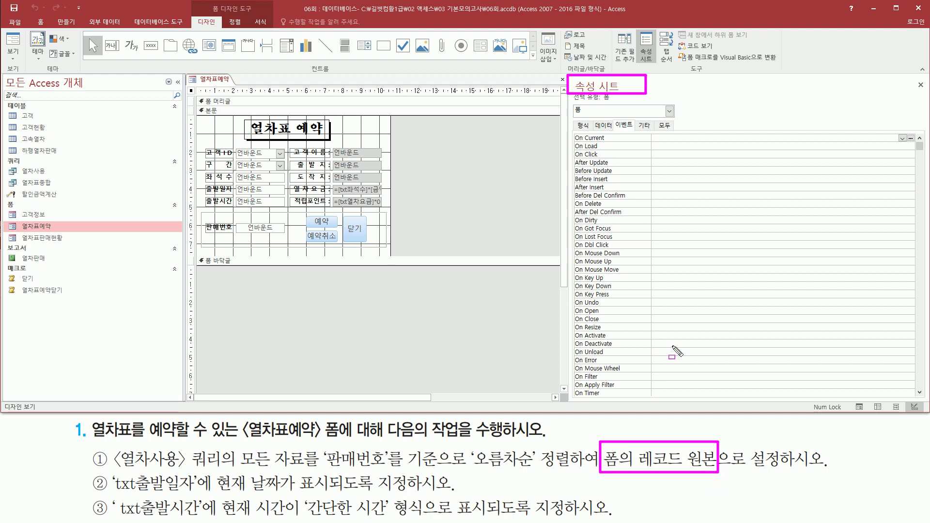
{"action": "left_click_drag", "start_coordinate": [597, 118], "coordinate": [613, 131]}
{"action": "key", "text": "Escape"}
{"action": "left_click", "coordinate": [605, 125]}
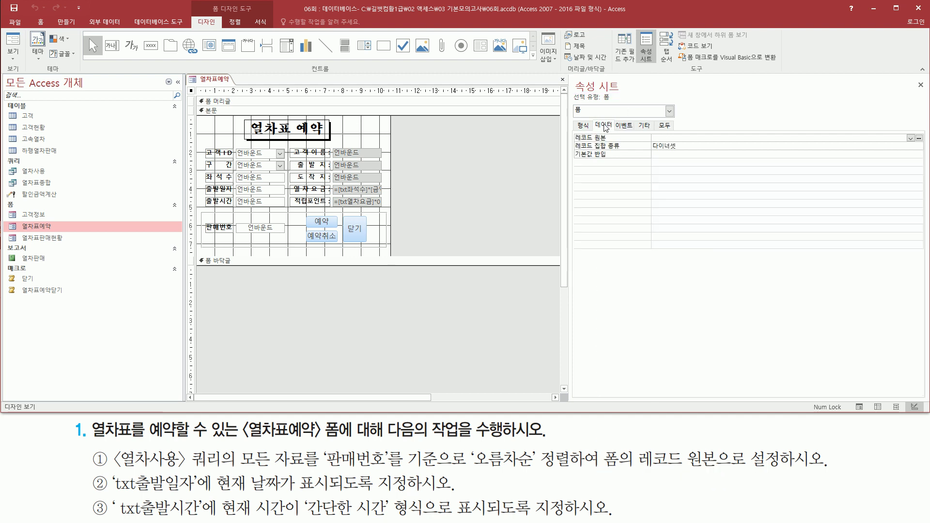
{"action": "left_click", "coordinate": [596, 137]}
{"action": "mouse_move", "coordinate": [570, 131]}
{"action": "left_mouse_down"}
{"action": "mouse_move", "coordinate": [590, 147]}
{"action": "mouse_move", "coordinate": [811, 142]}
{"action": "left_mouse_up"}
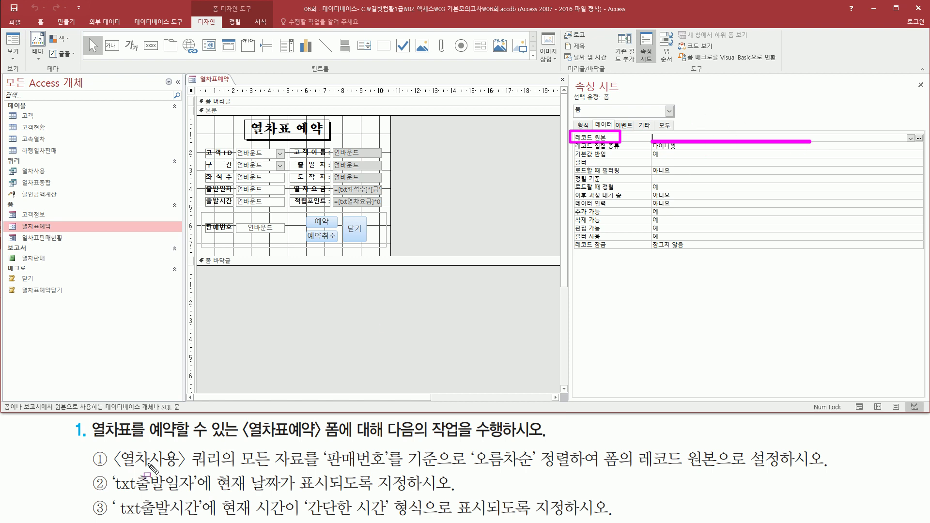
{"action": "mouse_move", "coordinate": [111, 444]}
{"action": "left_mouse_down"}
{"action": "mouse_move", "coordinate": [160, 466]}
{"action": "mouse_move", "coordinate": [320, 469]}
{"action": "left_mouse_up"}
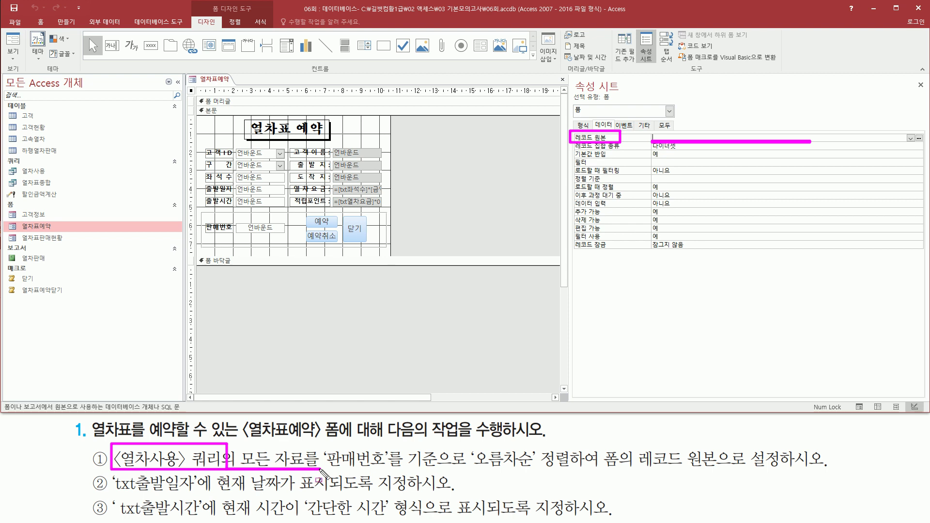
{"action": "mouse_move", "coordinate": [319, 445]}
{"action": "left_mouse_down"}
{"action": "mouse_move", "coordinate": [390, 473]}
{"action": "mouse_move", "coordinate": [584, 471]}
{"action": "left_mouse_up"}
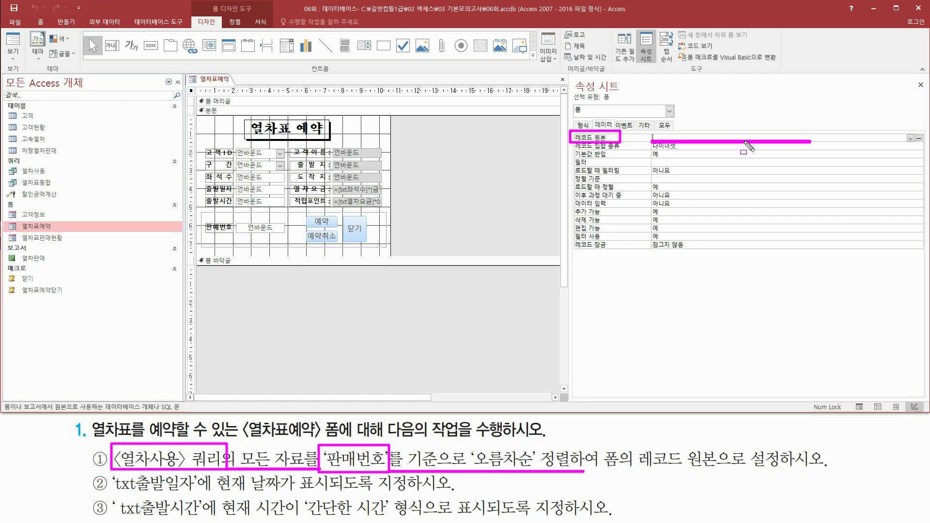
{"action": "key", "text": "Escape"}
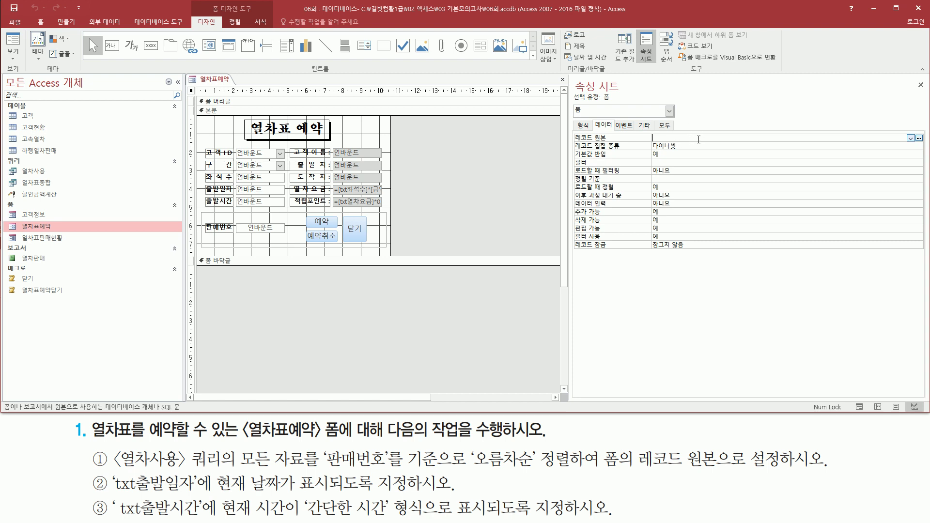
{"action": "left_click_drag", "start_coordinate": [570, 132], "coordinate": [650, 143]}
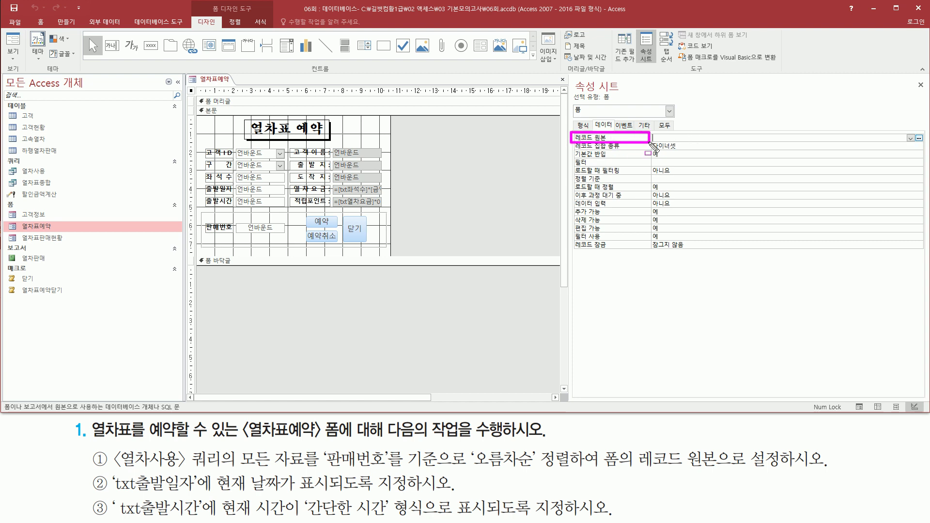
{"action": "left_click_drag", "start_coordinate": [914, 130], "coordinate": [926, 145]}
{"action": "key", "text": "Escape"}
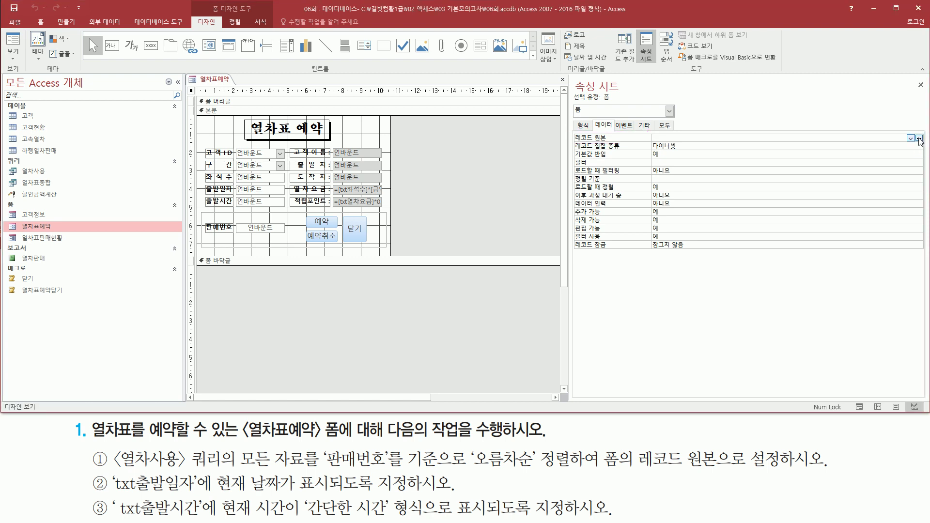
Step: Start the query builder for the form's record source and add the 열차사용 query as its data source
{"action": "left_click", "coordinate": [919, 137]}
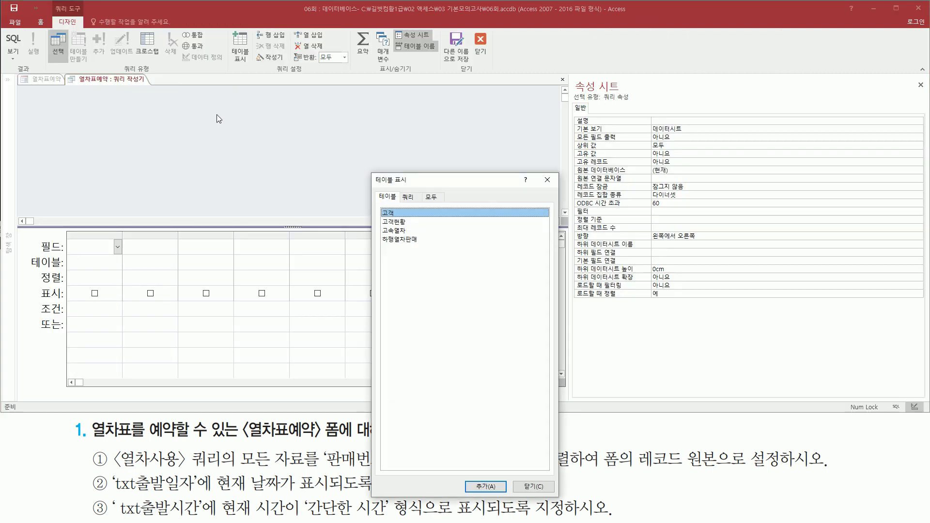
{"action": "left_click_drag", "start_coordinate": [77, 87], "coordinate": [149, 88]}
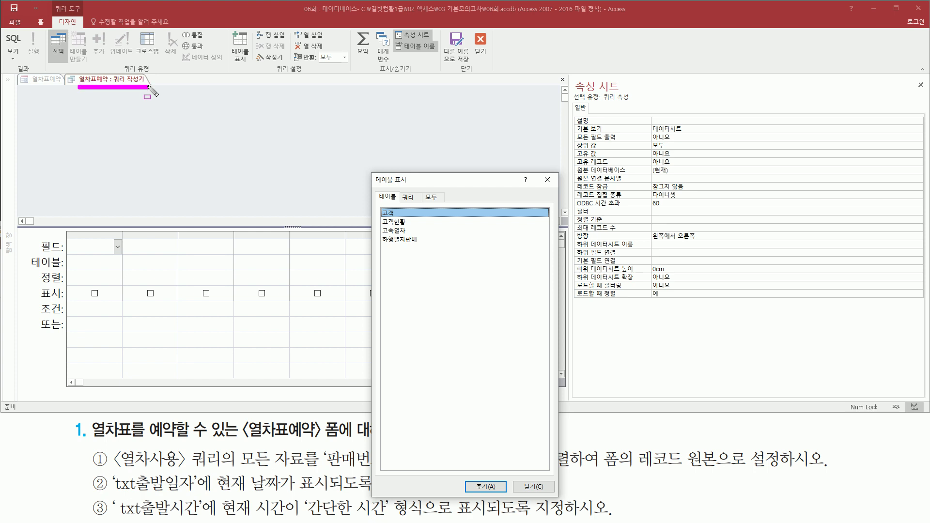
{"action": "mouse_move", "coordinate": [107, 441]}
{"action": "left_mouse_down"}
{"action": "mouse_move", "coordinate": [196, 475]}
{"action": "mouse_move", "coordinate": [313, 470]}
{"action": "left_mouse_up"}
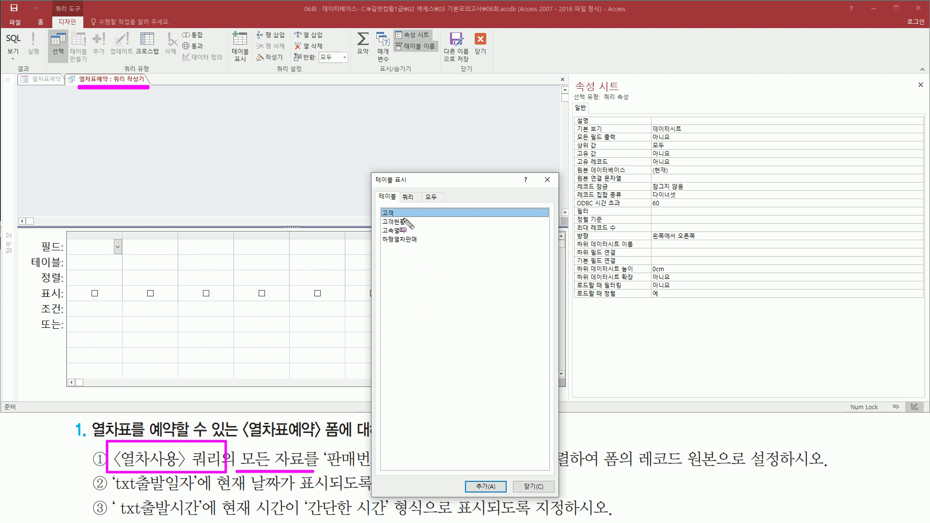
{"action": "left_click_drag", "start_coordinate": [402, 189], "coordinate": [422, 205]}
{"action": "left_click", "coordinate": [410, 198]}
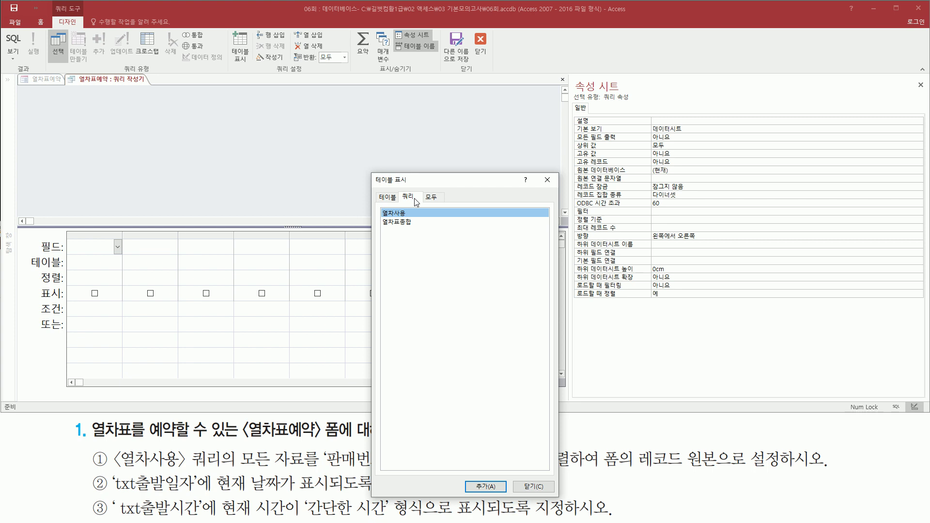
{"action": "left_click_drag", "start_coordinate": [377, 205], "coordinate": [416, 218]}
{"action": "key", "text": "Escape"}
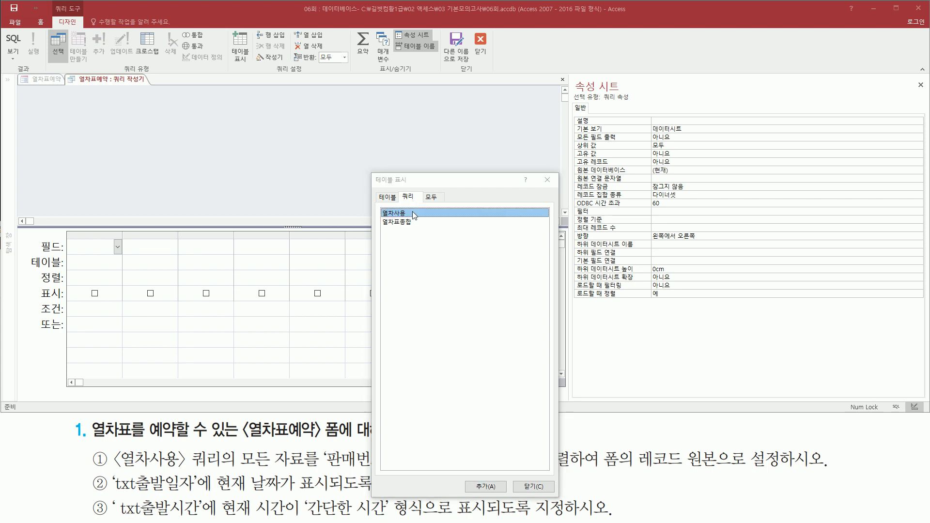
{"action": "double_click", "coordinate": [413, 215]}
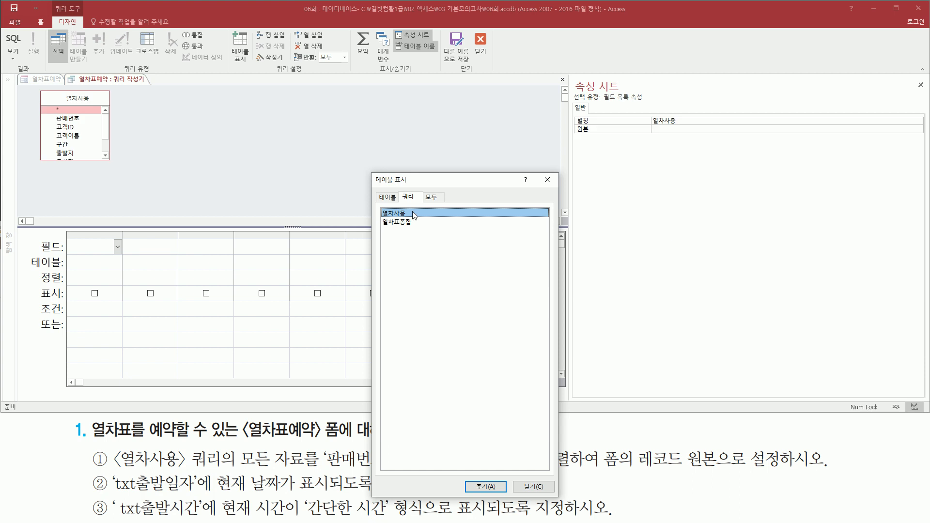
{"action": "mouse_move", "coordinate": [36, 86]}
{"action": "left_mouse_down"}
{"action": "mouse_move", "coordinate": [87, 155]}
{"action": "mouse_move", "coordinate": [116, 168]}
{"action": "left_mouse_up"}
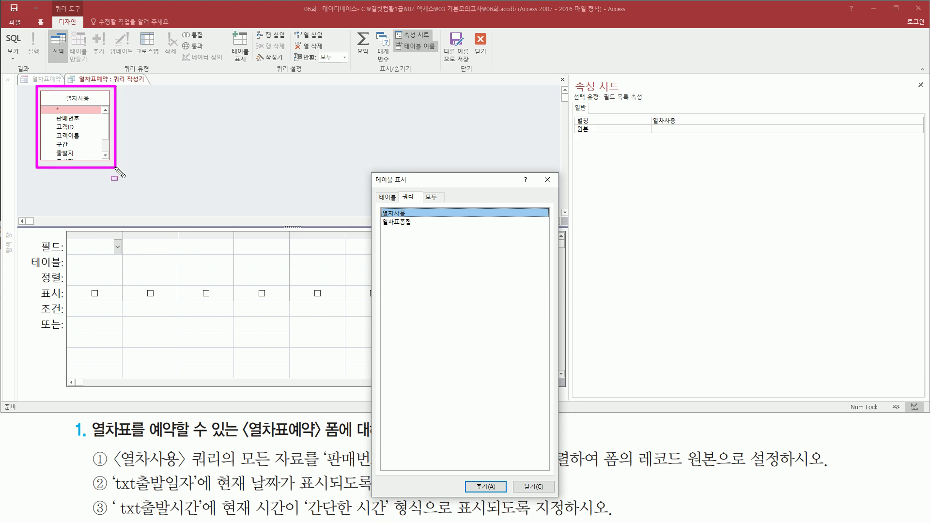
{"action": "left_click_drag", "start_coordinate": [539, 171], "coordinate": [559, 190]}
{"action": "left_click", "coordinate": [549, 181]}
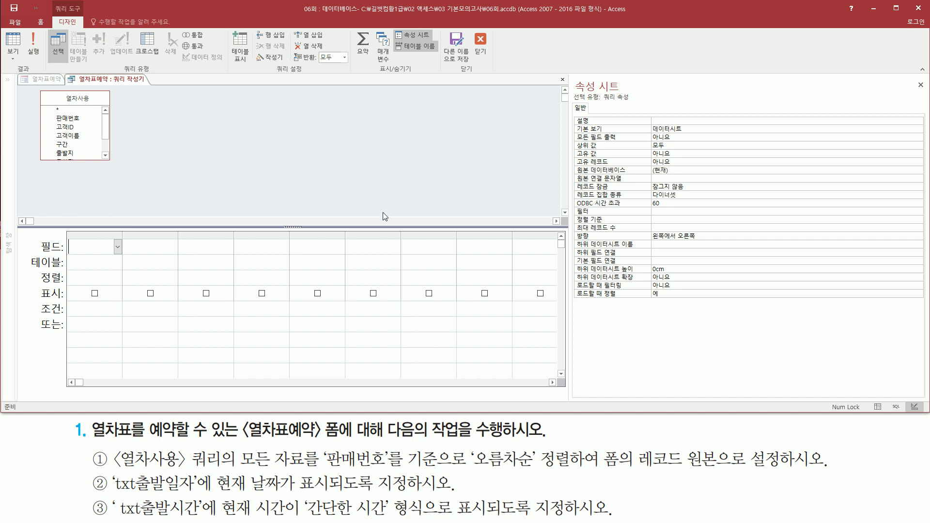
Step: Enlarge the 열차사용 field list so that all its fields fit without scrolling
{"action": "mouse_move", "coordinate": [238, 470]}
{"action": "left_mouse_down"}
{"action": "mouse_move", "coordinate": [317, 470]}
{"action": "mouse_move", "coordinate": [334, 460]}
{"action": "mouse_move", "coordinate": [338, 475]}
{"action": "mouse_move", "coordinate": [412, 485]}
{"action": "mouse_move", "coordinate": [441, 471]}
{"action": "mouse_move", "coordinate": [568, 471]}
{"action": "left_mouse_up"}
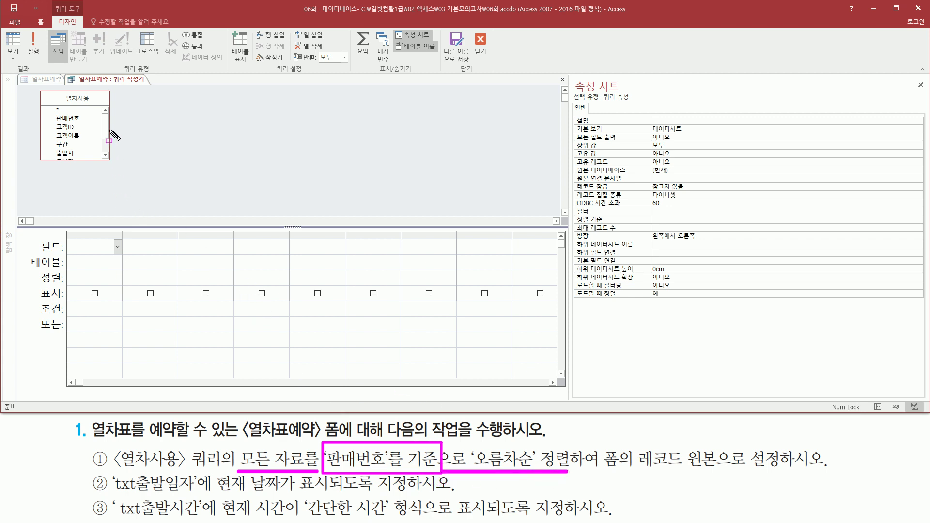
{"action": "mouse_move", "coordinate": [38, 90]}
{"action": "left_mouse_down"}
{"action": "mouse_move", "coordinate": [99, 163]}
{"action": "mouse_move", "coordinate": [117, 166]}
{"action": "mouse_move", "coordinate": [115, 205]}
{"action": "left_mouse_up"}
{"action": "key", "text": "Escape"}
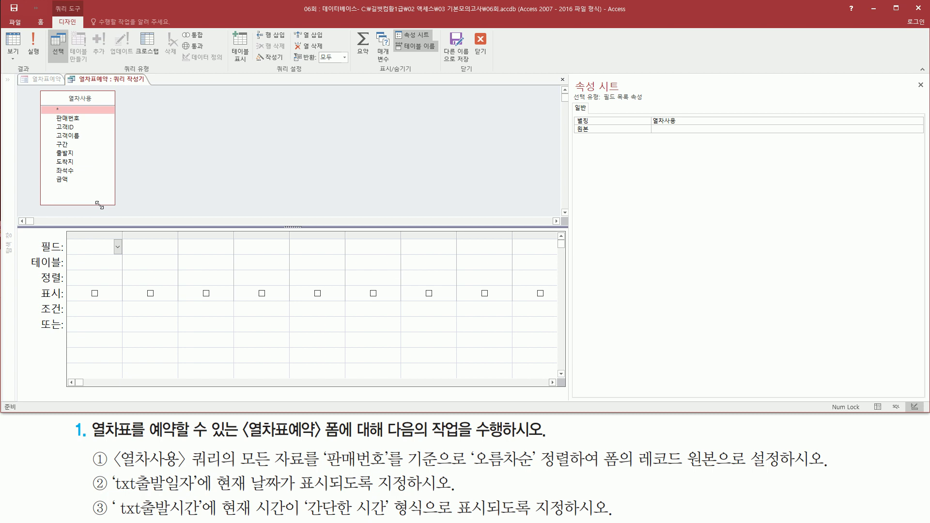
Step: Add the fields 판매번호, 고객ID, 고객이름, 구간, 출발지, 도착지, 좌석수 and 금액 to the query design grid
{"action": "left_click", "coordinate": [74, 119]}
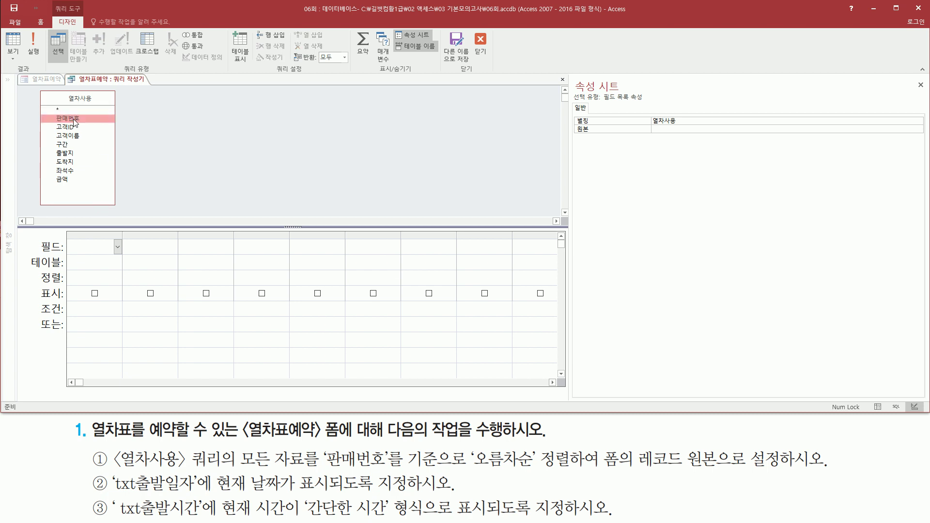
{"action": "double_click", "coordinate": [74, 119]}
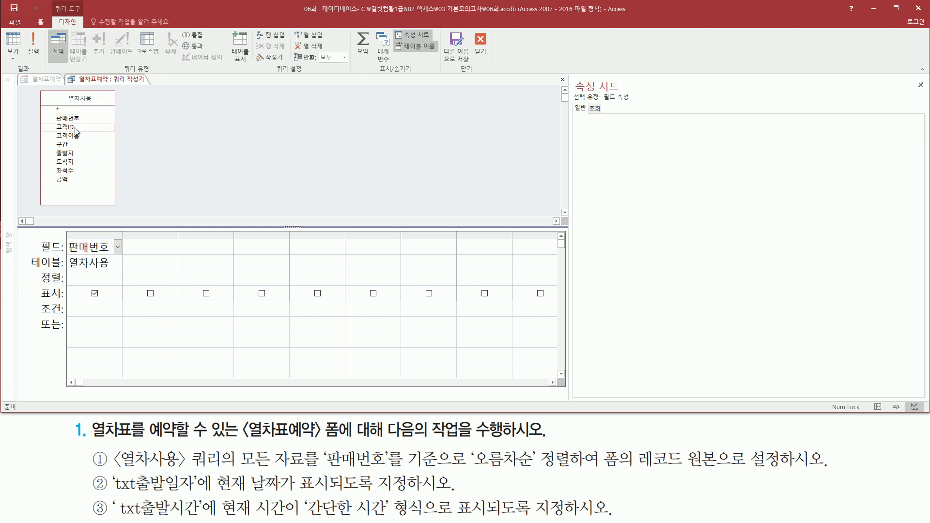
{"action": "left_click", "coordinate": [76, 128]}
{"action": "double_click", "coordinate": [76, 129]}
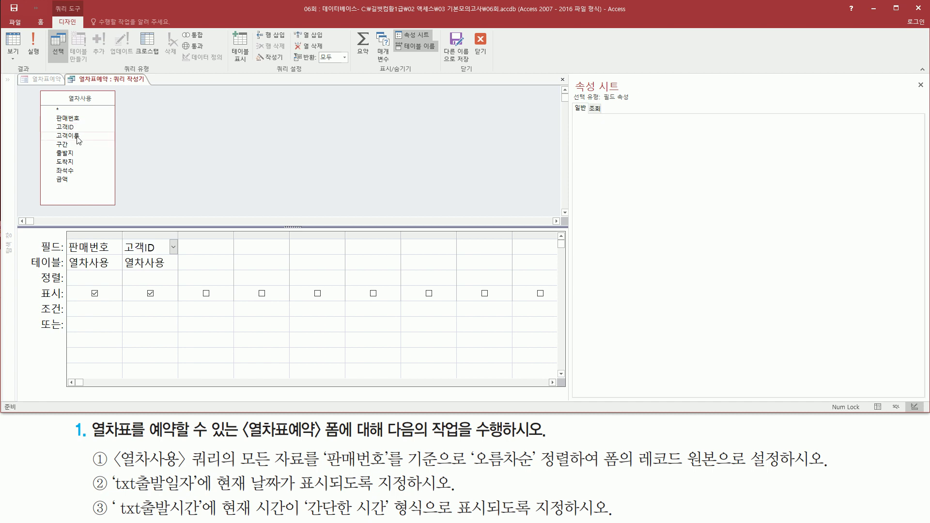
{"action": "left_click", "coordinate": [78, 137]}
{"action": "double_click", "coordinate": [78, 137]}
{"action": "left_click", "coordinate": [74, 145]}
{"action": "double_click", "coordinate": [73, 145]}
{"action": "left_click", "coordinate": [75, 154]}
{"action": "double_click", "coordinate": [75, 153]}
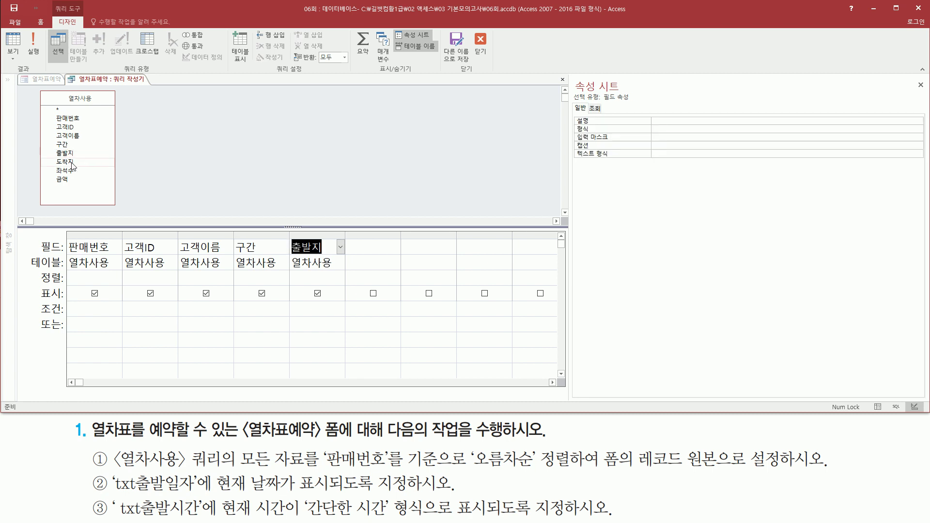
{"action": "left_click", "coordinate": [71, 165]}
{"action": "double_click", "coordinate": [72, 164]}
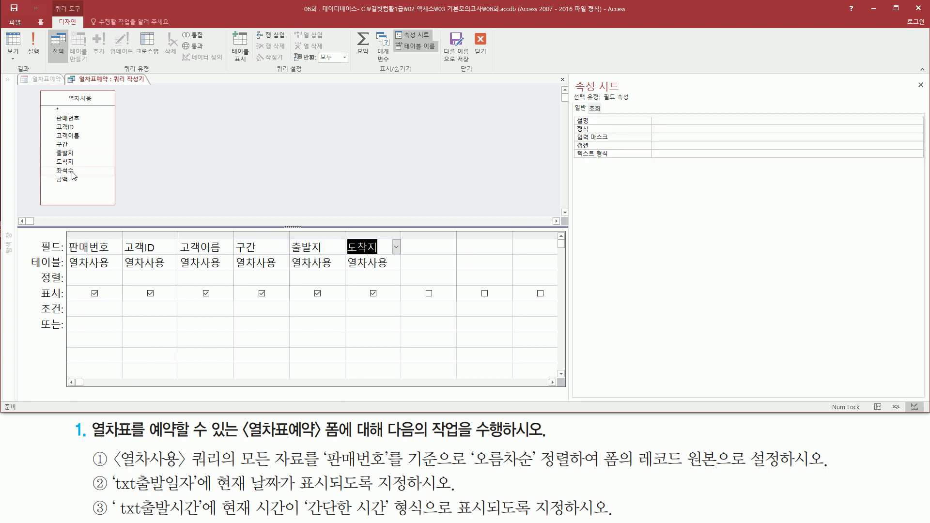
{"action": "left_click", "coordinate": [74, 173]}
{"action": "double_click", "coordinate": [73, 173]}
{"action": "left_click", "coordinate": [67, 179]}
{"action": "double_click", "coordinate": [67, 180]}
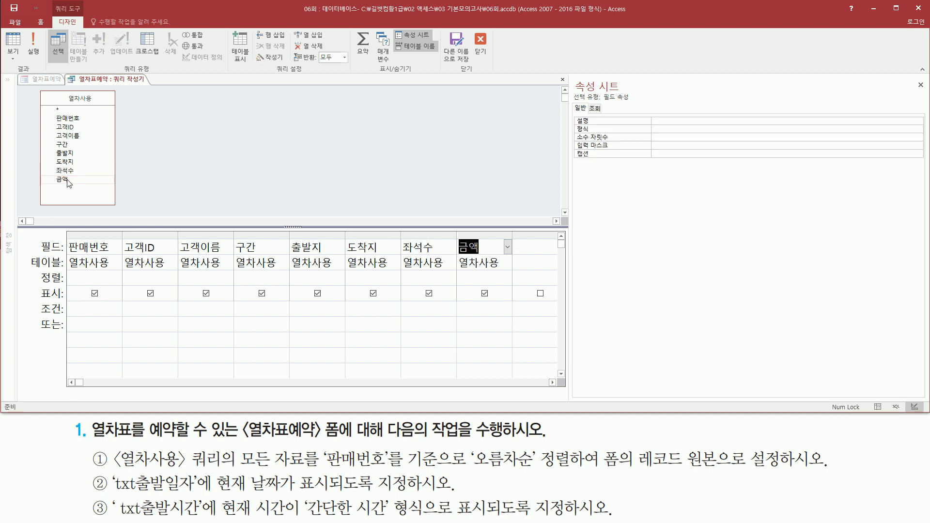
{"action": "key", "text": "ctrl+2"}
{"action": "mouse_move", "coordinate": [49, 111]}
{"action": "left_mouse_down"}
{"action": "mouse_move", "coordinate": [66, 184]}
{"action": "mouse_move", "coordinate": [100, 196]}
{"action": "mouse_move", "coordinate": [95, 187]}
{"action": "left_mouse_up"}
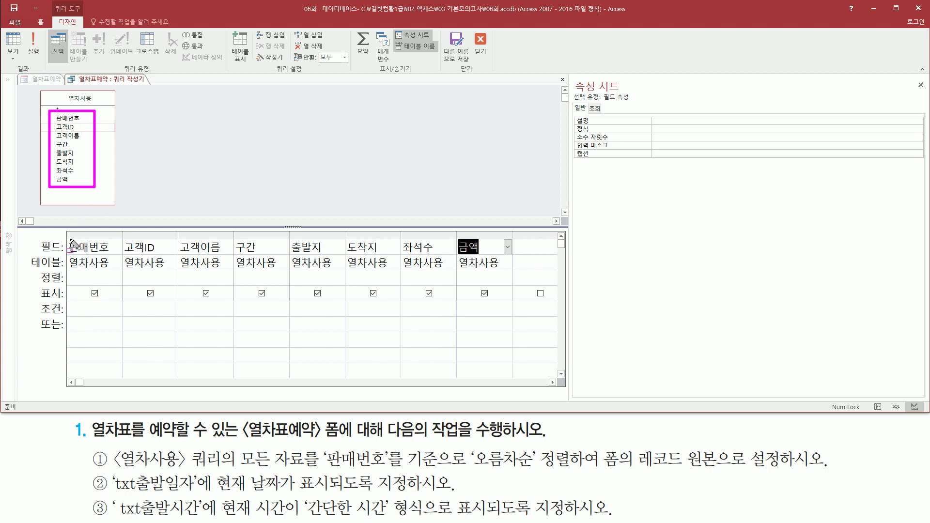
{"action": "mouse_move", "coordinate": [63, 232]}
{"action": "left_mouse_down"}
{"action": "mouse_move", "coordinate": [551, 291]}
{"action": "mouse_move", "coordinate": [519, 287]}
{"action": "mouse_move", "coordinate": [516, 272]}
{"action": "left_mouse_up"}
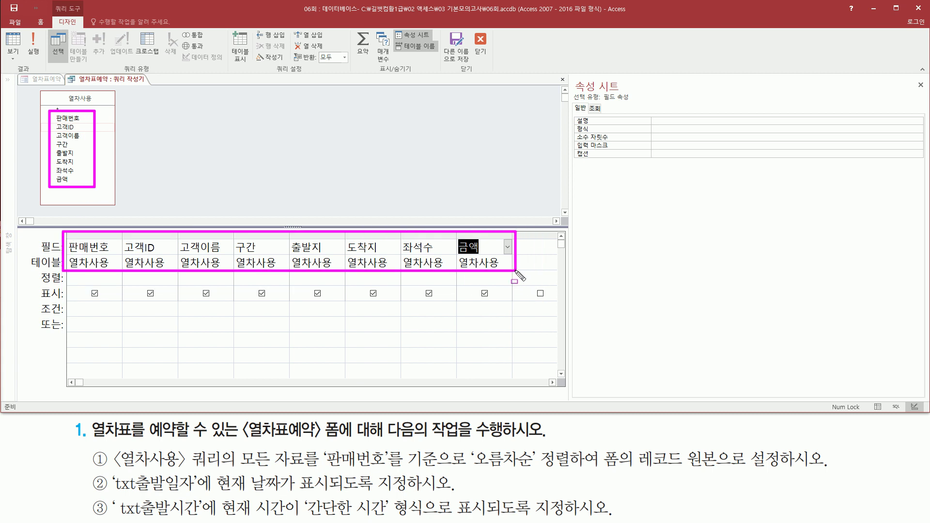
Step: Sort the query in ascending order (오름차순) by the 판매번호 field
{"action": "mouse_move", "coordinate": [323, 445]}
{"action": "left_mouse_down"}
{"action": "mouse_move", "coordinate": [388, 473]}
{"action": "mouse_move", "coordinate": [588, 470]}
{"action": "left_mouse_up"}
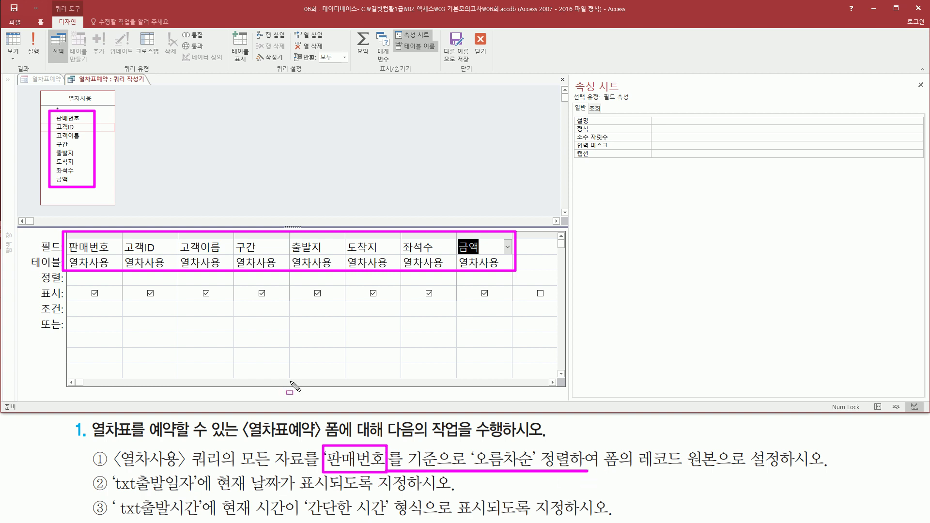
{"action": "left_click_drag", "start_coordinate": [67, 244], "coordinate": [128, 261]}
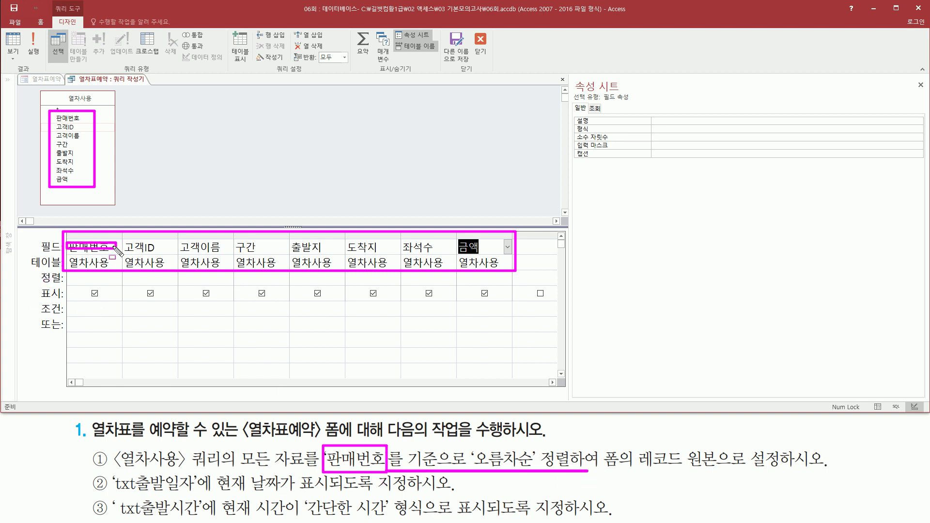
{"action": "key", "text": "Escape"}
{"action": "mouse_move", "coordinate": [39, 269]}
{"action": "left_mouse_down"}
{"action": "mouse_move", "coordinate": [105, 299]}
{"action": "mouse_move", "coordinate": [140, 299]}
{"action": "left_mouse_up"}
{"action": "key", "text": "Escape"}
{"action": "left_click", "coordinate": [118, 279]}
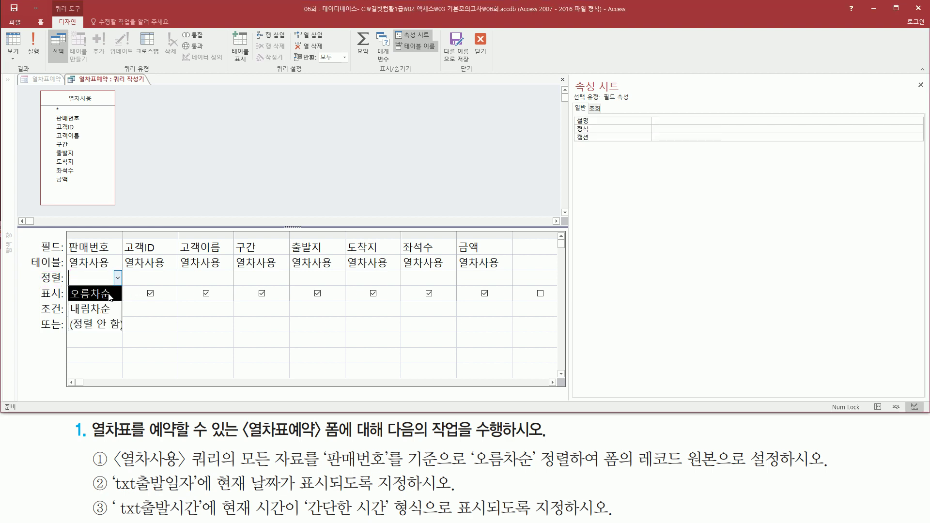
{"action": "left_click", "coordinate": [110, 294]}
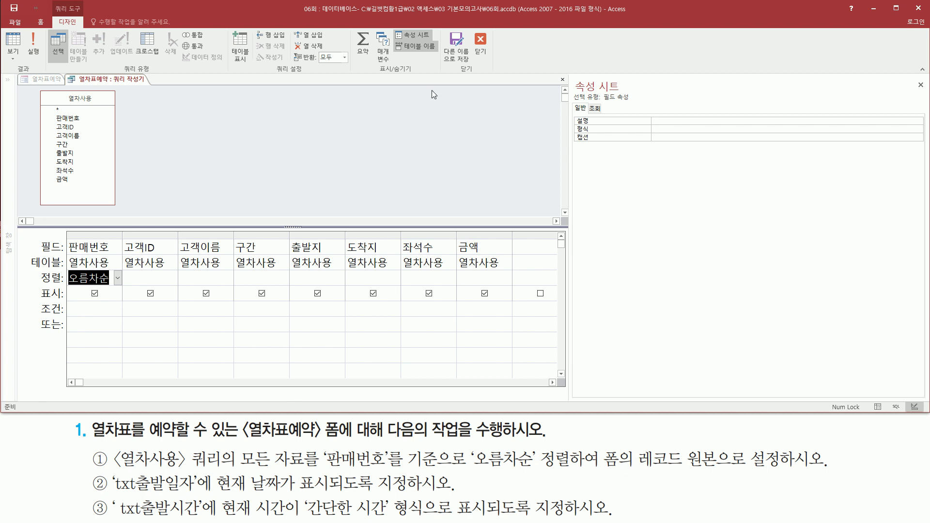
Step: Close the query builder and save the SQL statement to the form's record source (레코드 원본) property
{"action": "left_click", "coordinate": [482, 48]}
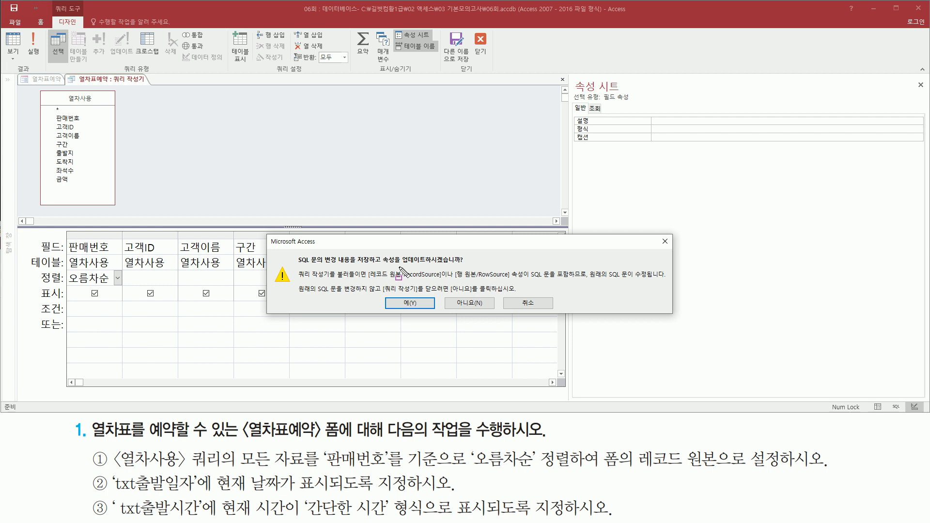
{"action": "left_click_drag", "start_coordinate": [399, 266], "coordinate": [466, 269]}
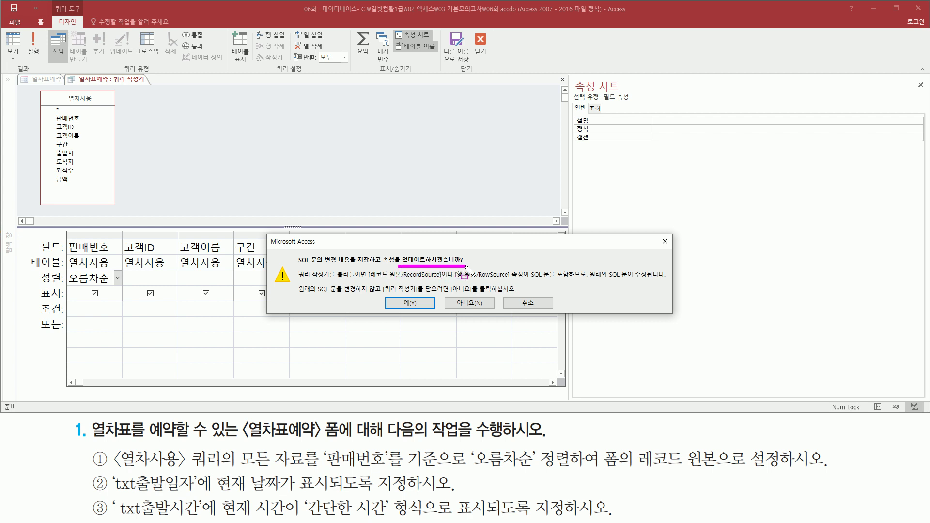
{"action": "mouse_move", "coordinate": [390, 297]}
{"action": "left_mouse_down"}
{"action": "mouse_move", "coordinate": [418, 311]}
{"action": "mouse_move", "coordinate": [435, 297]}
{"action": "left_mouse_up"}
{"action": "key", "text": "Escape"}
{"action": "left_click", "coordinate": [411, 304]}
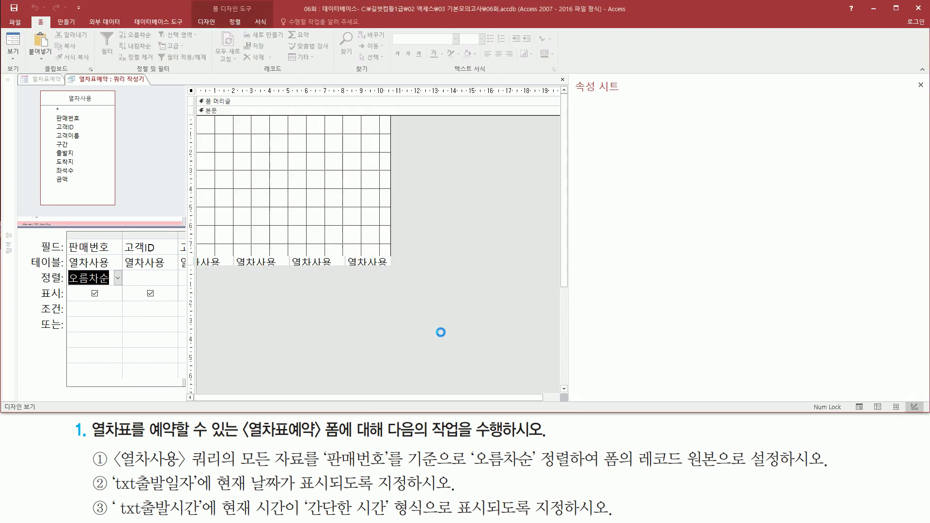
Step: Copy the SQL statement from the form's record source (레코드 원본) property into a memo note
{"action": "mouse_move", "coordinate": [647, 131]}
{"action": "left_mouse_down"}
{"action": "mouse_move", "coordinate": [700, 144]}
{"action": "mouse_move", "coordinate": [927, 147]}
{"action": "left_mouse_up"}
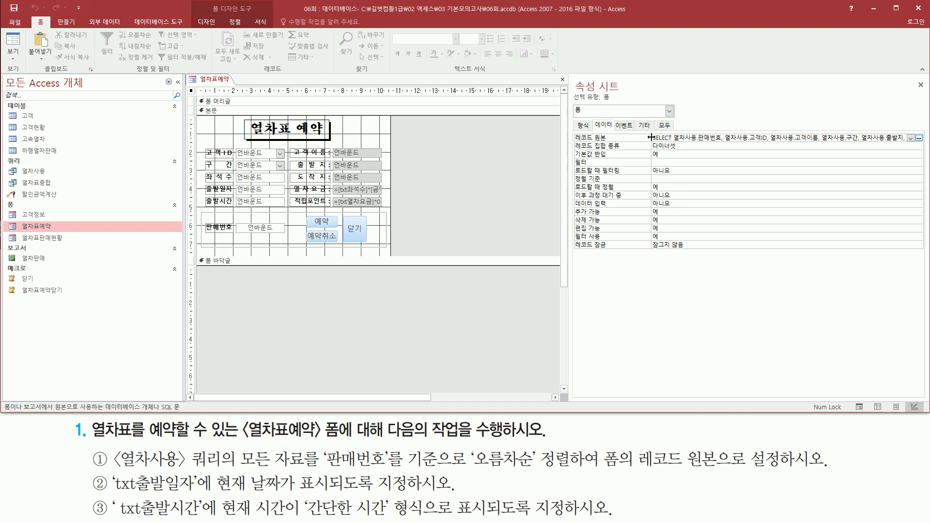
{"action": "left_click_drag", "start_coordinate": [653, 137], "coordinate": [922, 145]}
{"action": "key", "text": "ctrl+c"}
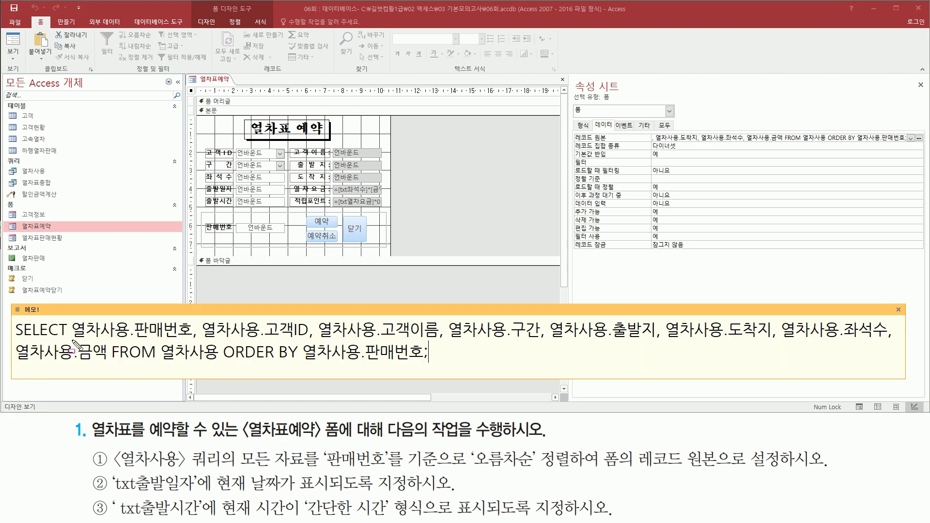
Step: Examine the selected fields, the FROM source and the ORDER BY clause of the SQL statement in the memo
{"action": "left_click_drag", "start_coordinate": [72, 339], "coordinate": [309, 339]}
{"action": "left_click_drag", "start_coordinate": [383, 319], "coordinate": [441, 339]}
{"action": "left_click_drag", "start_coordinate": [516, 318], "coordinate": [541, 341]}
{"action": "left_click_drag", "start_coordinate": [614, 318], "coordinate": [654, 342]}
{"action": "mouse_move", "coordinate": [731, 317]}
{"action": "left_mouse_down"}
{"action": "mouse_move", "coordinate": [749, 337]}
{"action": "mouse_move", "coordinate": [773, 342]}
{"action": "left_mouse_up"}
{"action": "mouse_move", "coordinate": [844, 319]}
{"action": "left_mouse_down"}
{"action": "mouse_move", "coordinate": [868, 339]}
{"action": "mouse_move", "coordinate": [886, 338]}
{"action": "left_mouse_up"}
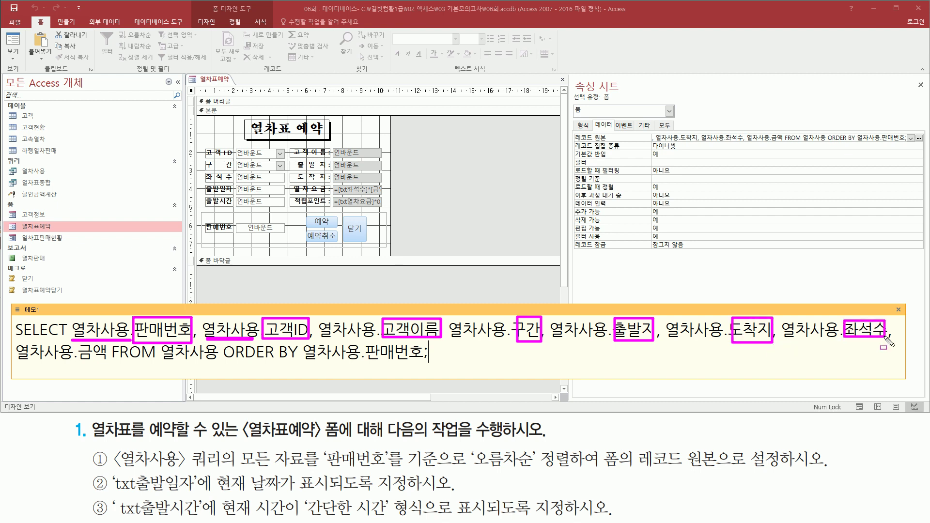
{"action": "left_click_drag", "start_coordinate": [78, 342], "coordinate": [108, 365]}
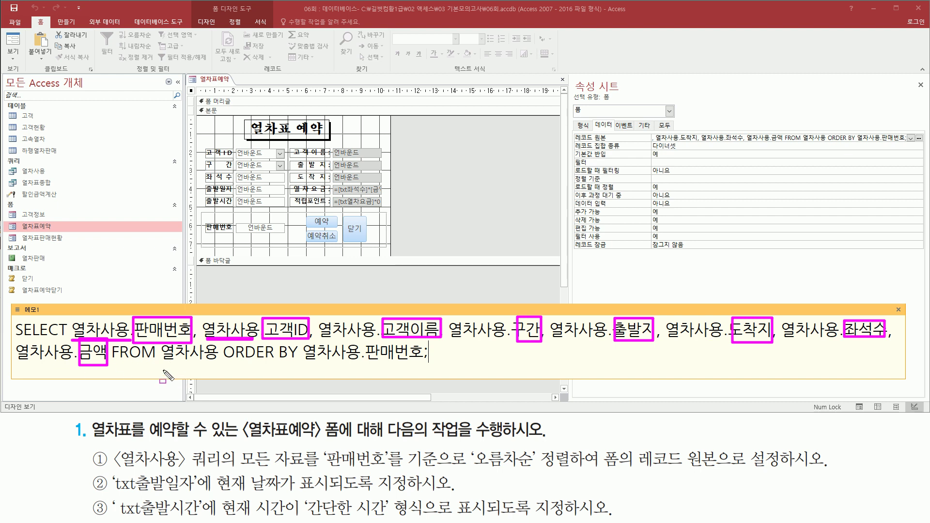
{"action": "left_click_drag", "start_coordinate": [110, 361], "coordinate": [214, 363]}
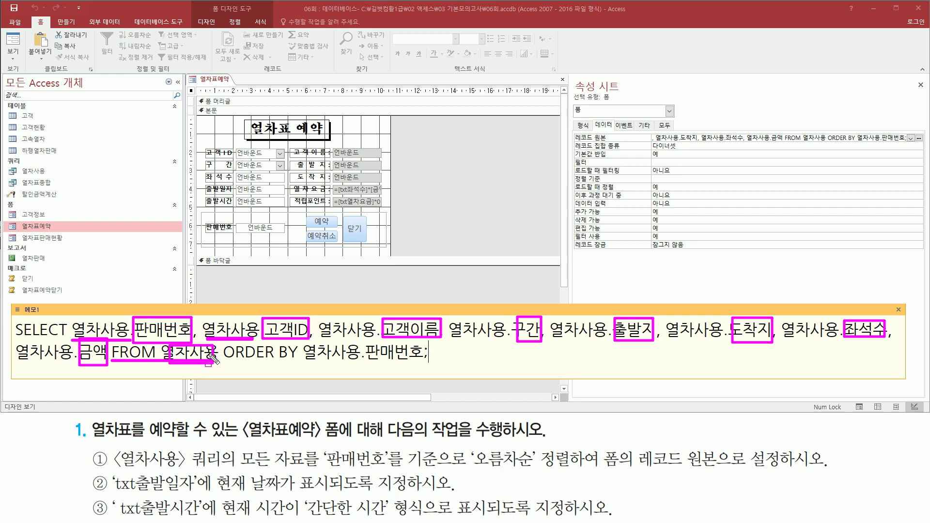
{"action": "left_click_drag", "start_coordinate": [223, 361], "coordinate": [303, 361]}
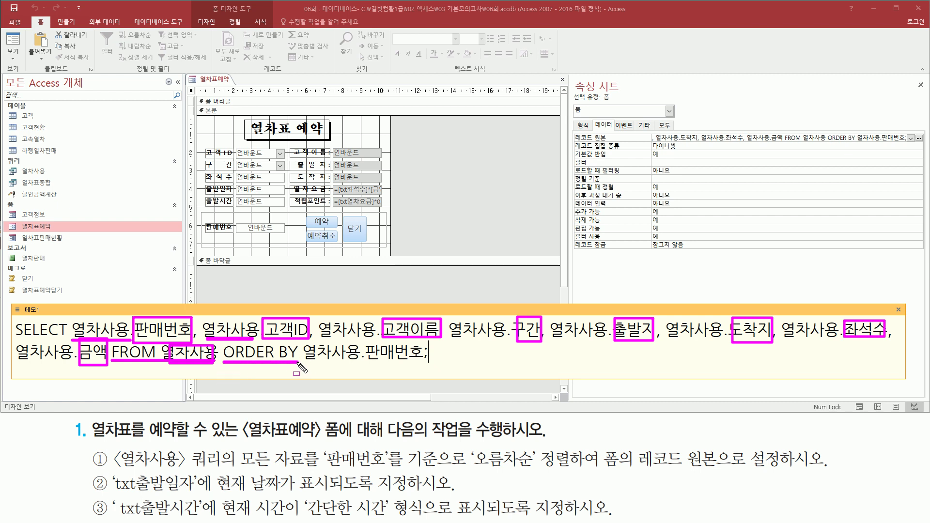
{"action": "left_click_drag", "start_coordinate": [365, 361], "coordinate": [427, 362]}
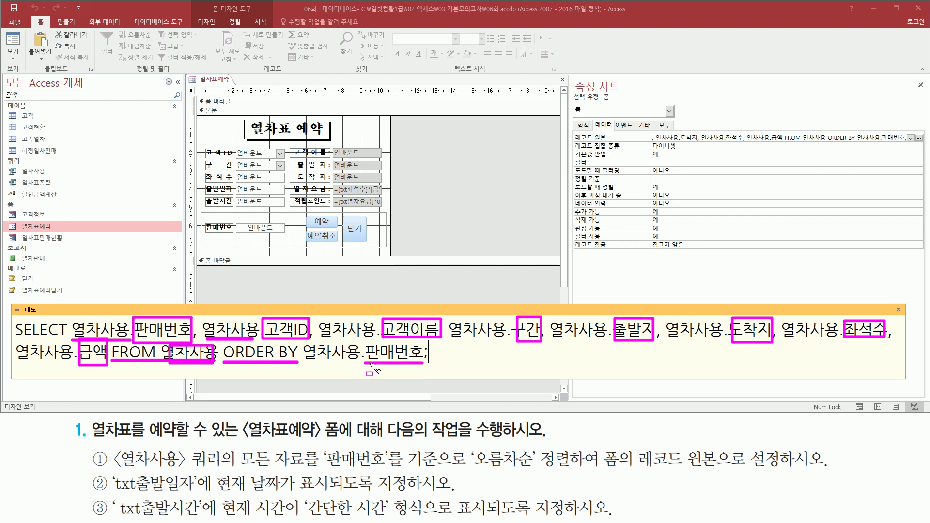
{"action": "key", "text": "Escape"}
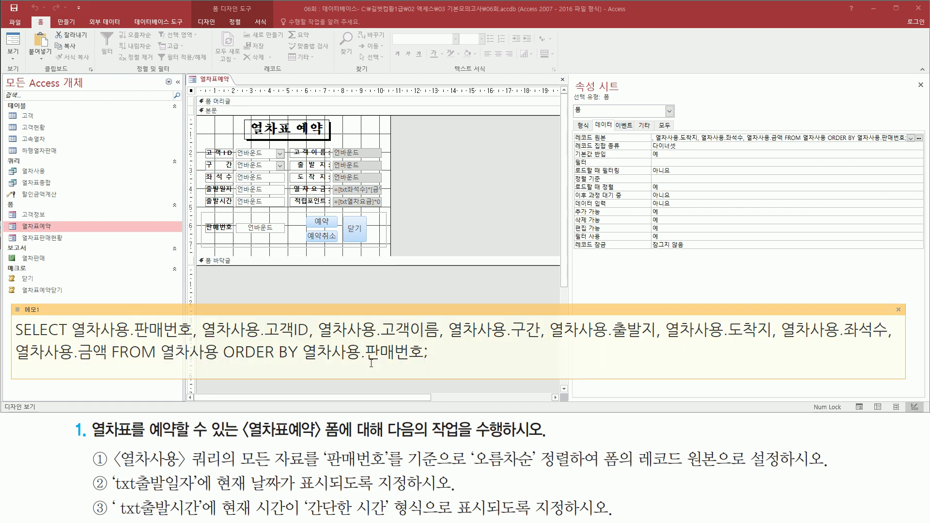
Step: Make room in the memo and add the line "오름차순 - asc" below the SQL statement
{"action": "left_click_drag", "start_coordinate": [393, 310], "coordinate": [390, 254]}
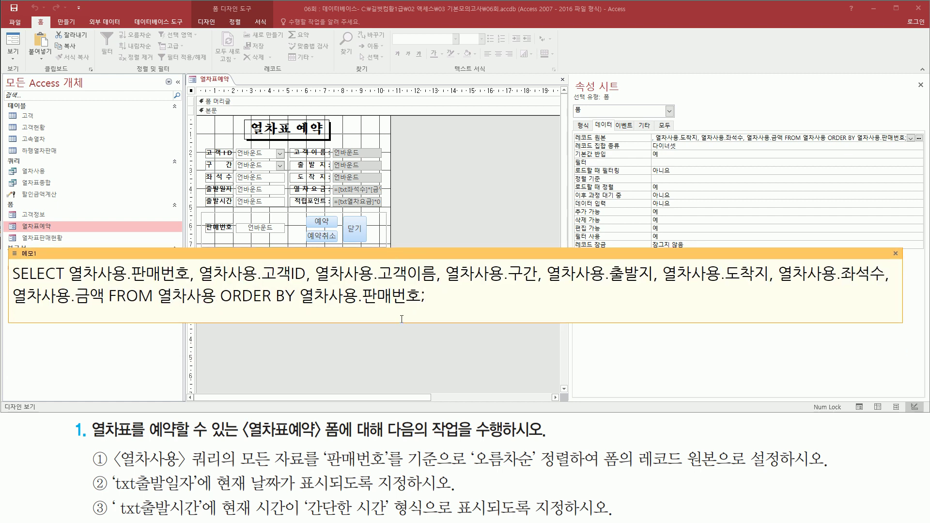
{"action": "left_click_drag", "start_coordinate": [402, 323], "coordinate": [400, 374]}
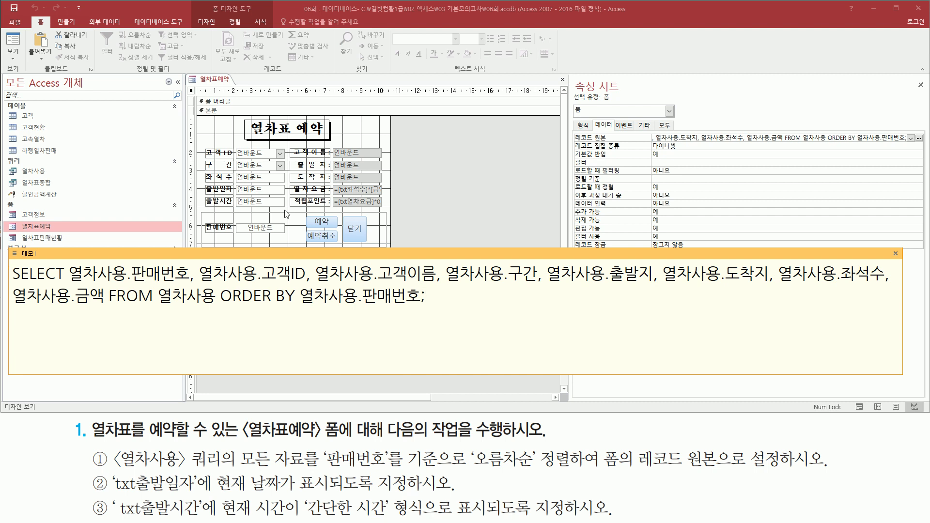
{"action": "type", "text": "dh"}
{"action": "key", "text": "BackSpace"}
{"action": "key", "text": "BackSpace"}
{"action": "key", "text": "Hangul"}
{"action": "type", "text": "오르ㅁ찬"}
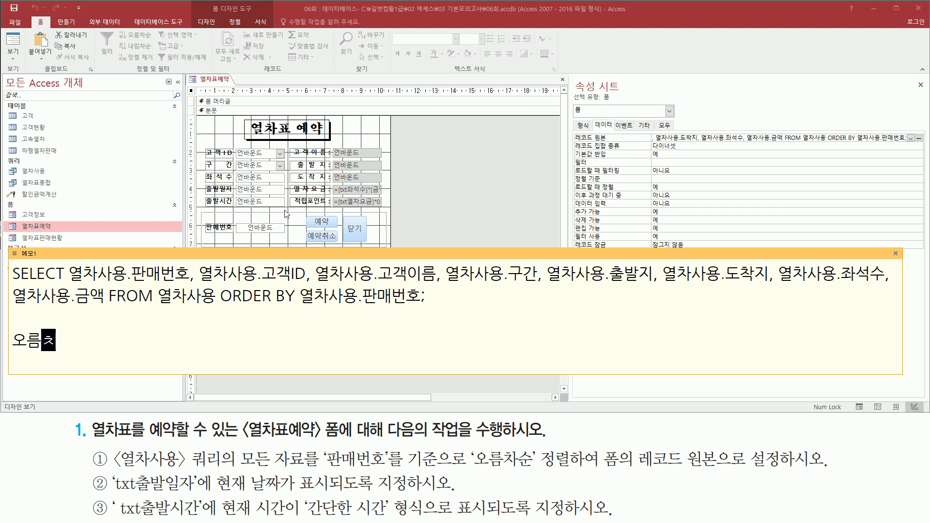
{"action": "key", "text": "BackSpace"}
{"action": "type", "text": "순 ="}
{"action": "key", "text": "BackSpace"}
{"action": "type", "text": "-a"}
{"action": "key", "text": "BackSpace"}
{"action": "type", "text": "asc"}
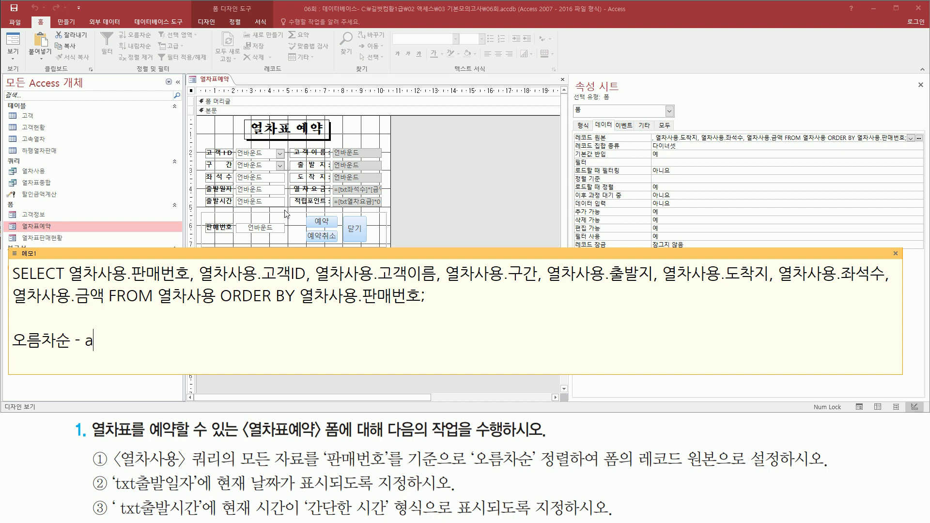
{"action": "key", "text": "Return"}
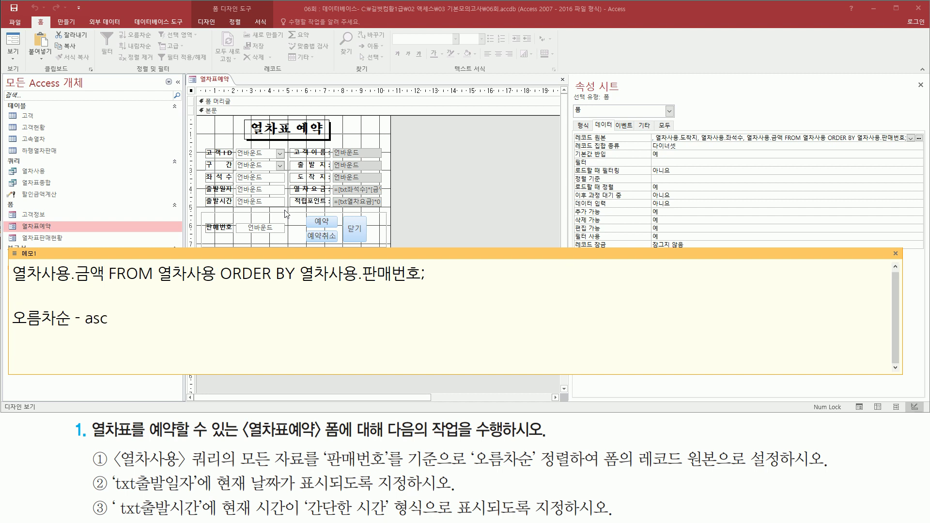
Step: Add the line "내림차순 - desc" to the memo and enlarge the memo so that all its text fits
{"action": "type", "text": "so"}
{"action": "key", "text": "BackSpace"}
{"action": "key", "text": "BackSpace"}
{"action": "key", "text": "Hangul"}
{"action": "type", "text": "내림"}
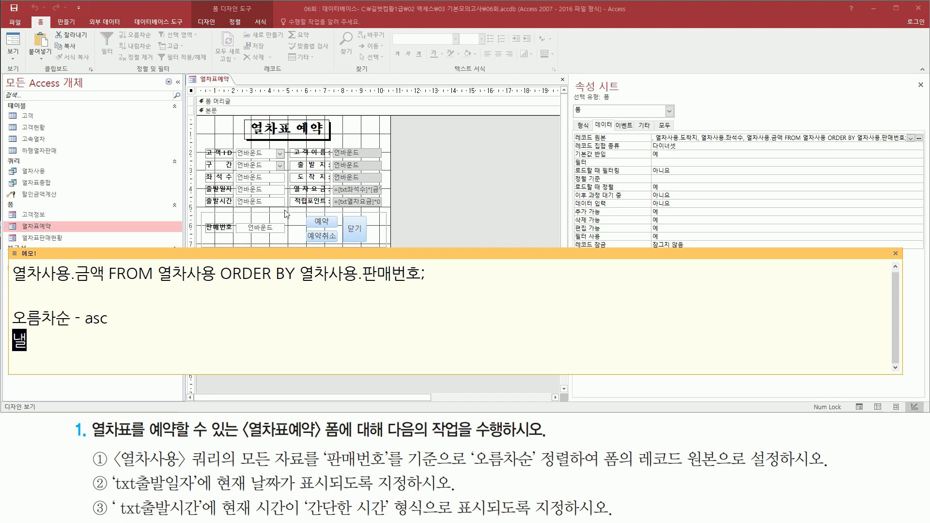
{"action": "type", "text": "차순 "}
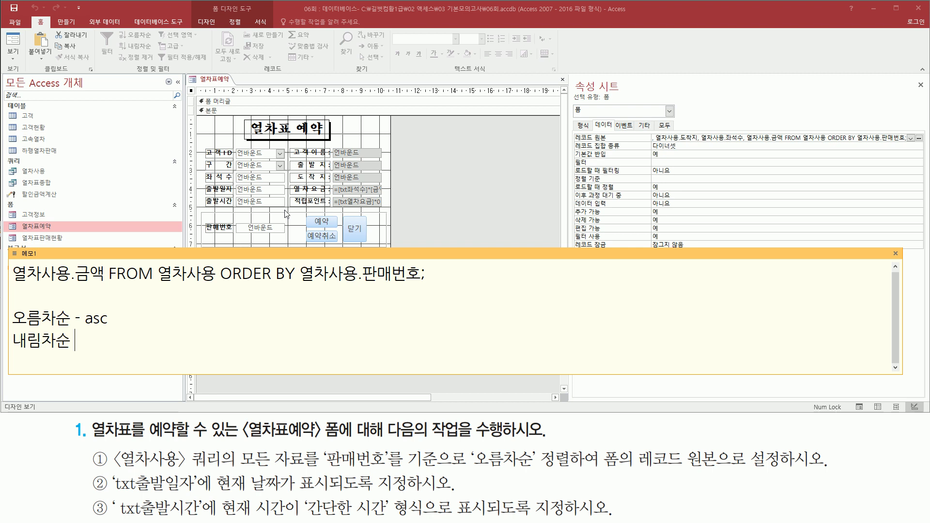
{"action": "type", "text": "- desc"}
{"action": "key", "text": "Up"}
{"action": "key", "text": "Up"}
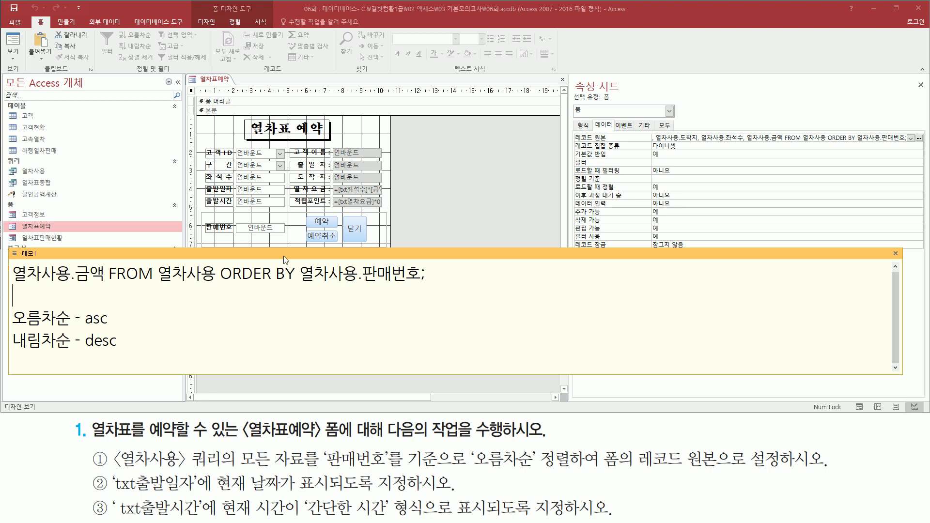
{"action": "left_click_drag", "start_coordinate": [268, 376], "coordinate": [273, 393]}
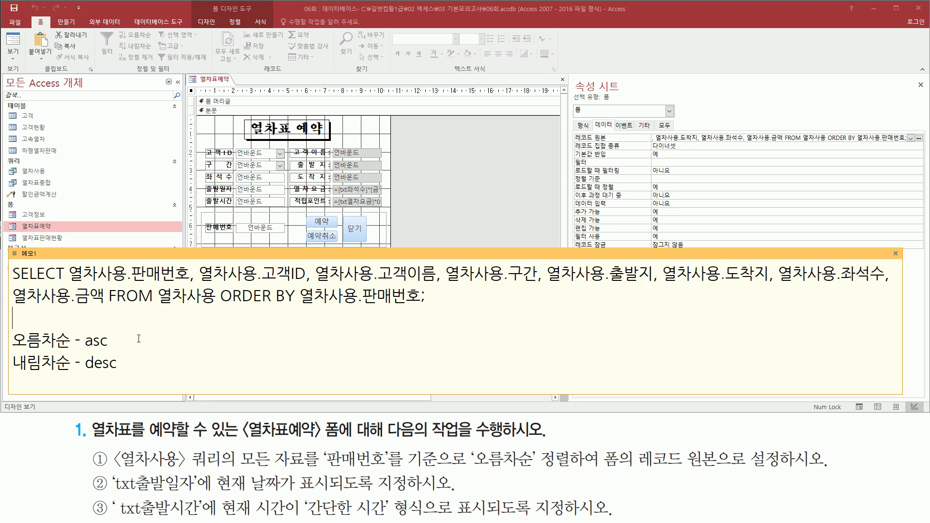
Step: Append "(생략)" after asc in the memo's 오름차순 line
{"action": "left_click_drag", "start_coordinate": [216, 307], "coordinate": [300, 307]}
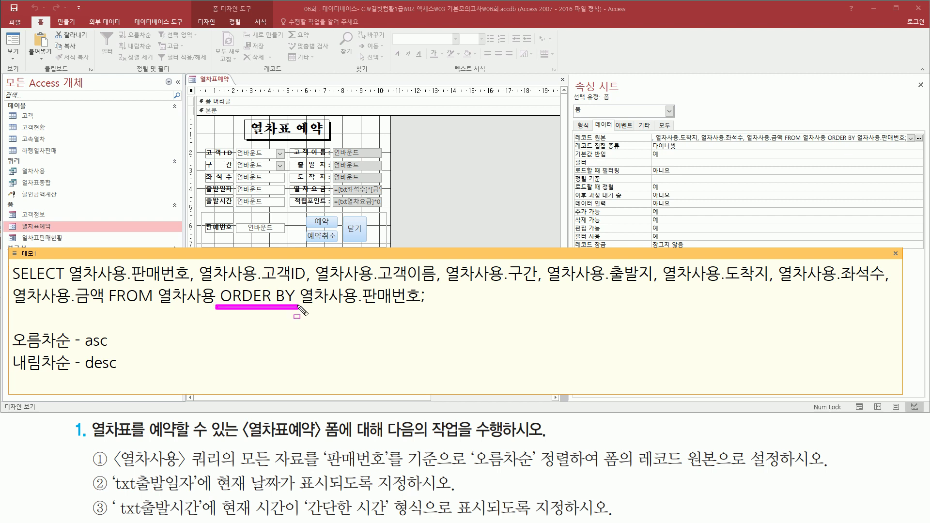
{"action": "mouse_move", "coordinate": [364, 301]}
{"action": "left_mouse_down"}
{"action": "mouse_move", "coordinate": [383, 284]}
{"action": "mouse_move", "coordinate": [420, 305]}
{"action": "left_mouse_up"}
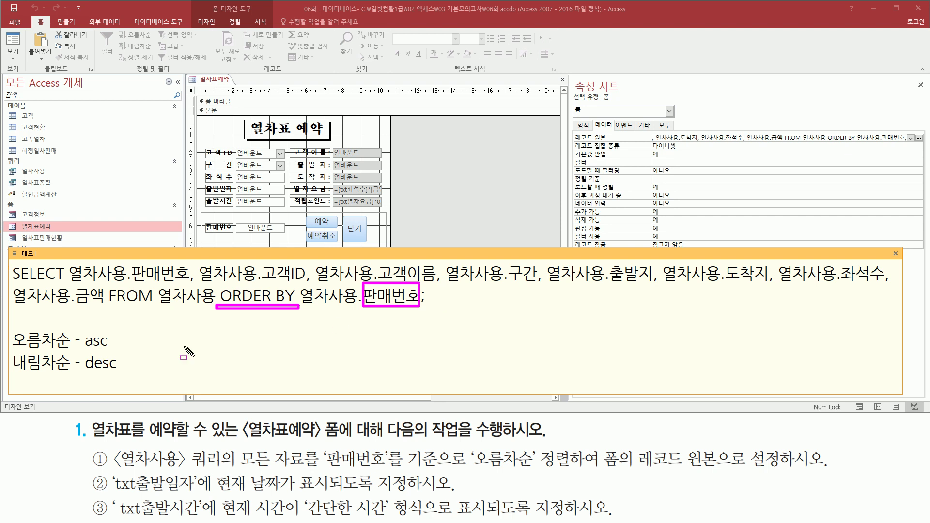
{"action": "key", "text": "Escape"}
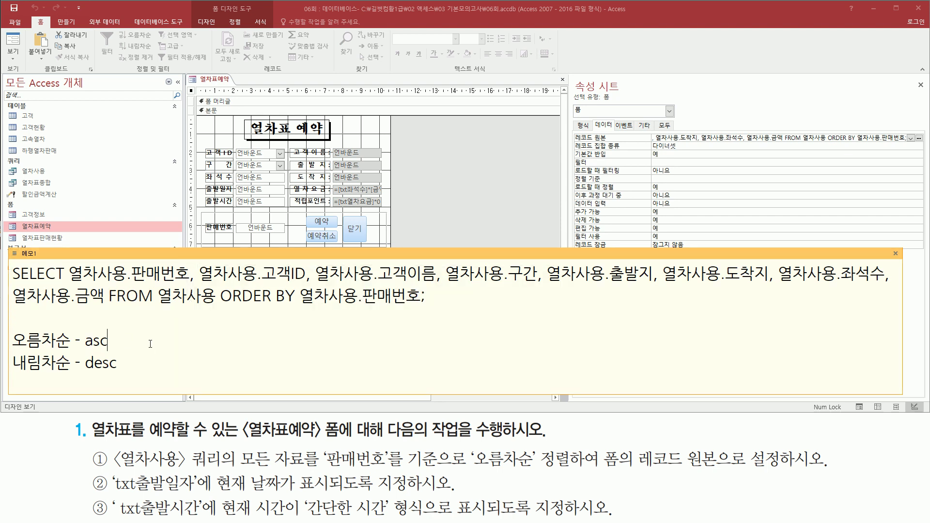
{"action": "type", "text": "(생략)"}
Step: Enlarge the memo and begin a shorter SQL statement below the sort notes with "select * from"
{"action": "left_click_drag", "start_coordinate": [247, 252], "coordinate": [244, 214]}
{"action": "left_click_drag", "start_coordinate": [331, 357], "coordinate": [339, 395]}
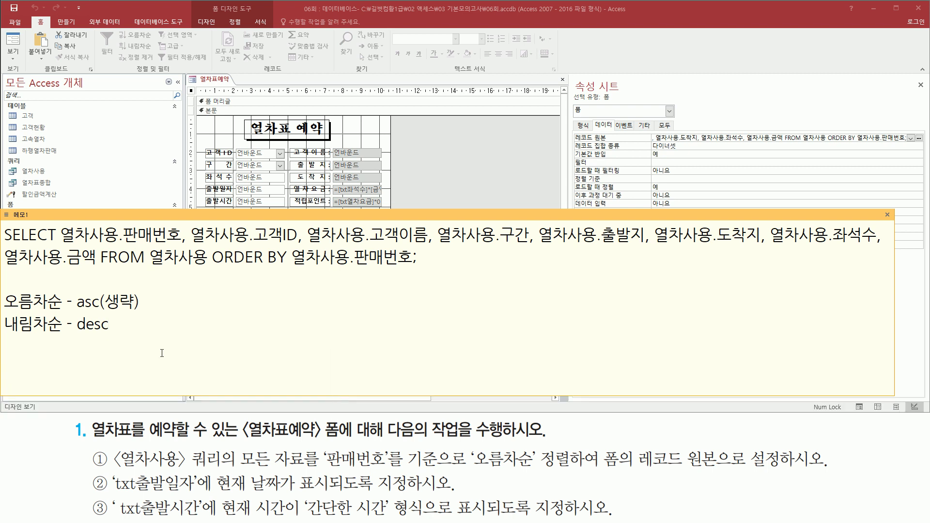
{"action": "type", "text": "₩"}
{"action": "key", "text": "BackSpace"}
{"action": "type", "text": "sel"}
{"action": "type", "text": "ce"}
{"action": "key", "text": "BackSpace"}
{"action": "key", "text": "BackSpace"}
{"action": "type", "text": "ect"}
{"action": "type", "text": " * "}
{"action": "type", "text": "f"}
{"action": "type", "text": "ram"}
{"action": "key", "text": "BackSpace"}
{"action": "key", "text": "BackSpace"}
{"action": "key", "text": "BackSpace"}
{"action": "type", "text": "rom"}
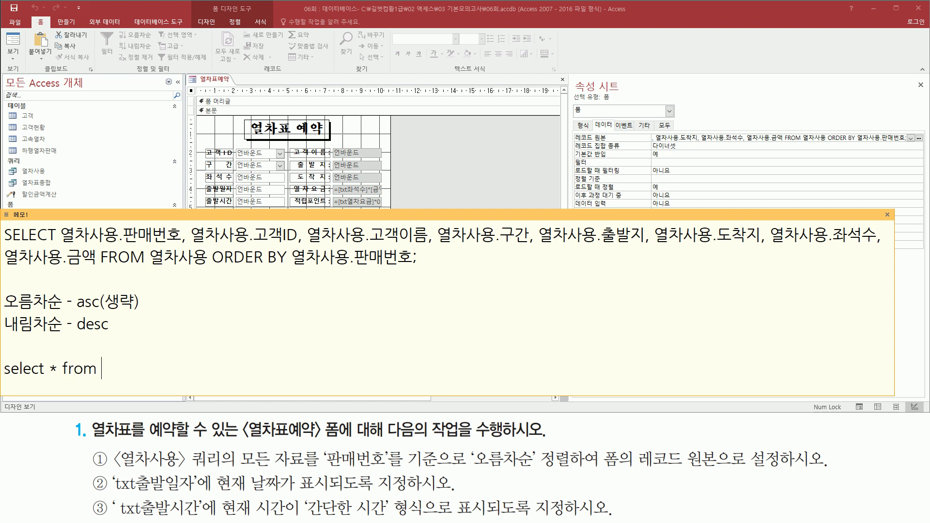
Step: Complete the short SQL statement in the memo with "열차사용 order by 판매번호 acs;"
{"action": "type", "text": " 열차상요"}
{"action": "key", "text": "BackSpace"}
{"action": "key", "text": "BackSpace"}
{"action": "key", "text": "BackSpace"}
{"action": "type", "text": "사용"}
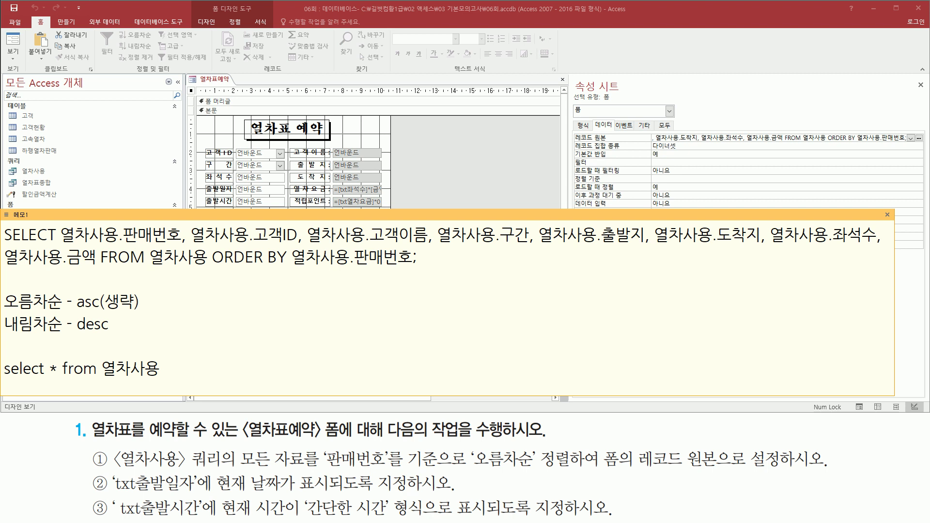
{"action": "type", "text": " ro"}
{"action": "key", "text": "BackSpace"}
{"action": "key", "text": "BackSpace"}
{"action": "type", "text": "order by 판매번호"}
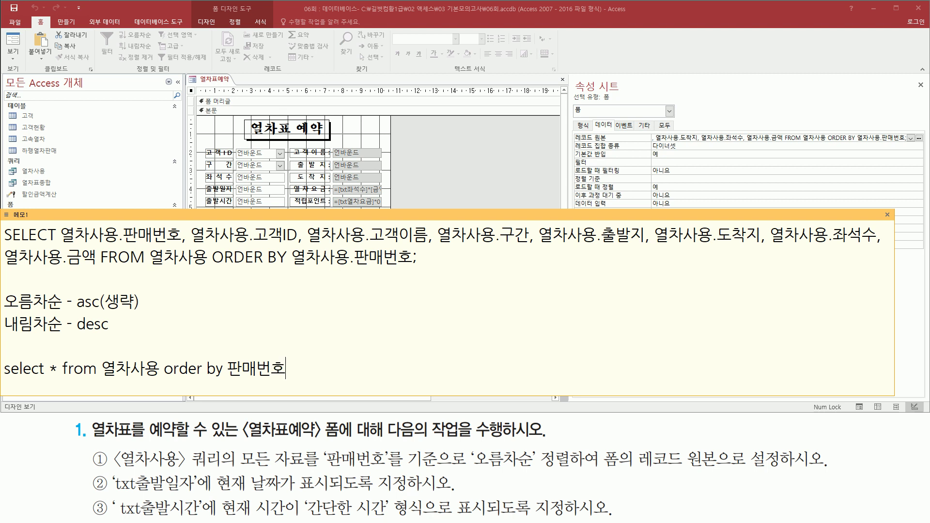
{"action": "type", "text": " acs;"}
Step: Duplicate the short SQL statement on the next memo line and shorten the copy to "select * from 열차사용 order by 판매번호;"
{"action": "key", "text": "shift+Home"}
{"action": "key", "text": "ctrl+c"}
{"action": "key", "text": "End"}
{"action": "key", "text": "Return"}
{"action": "key", "text": "ctrl+v"}
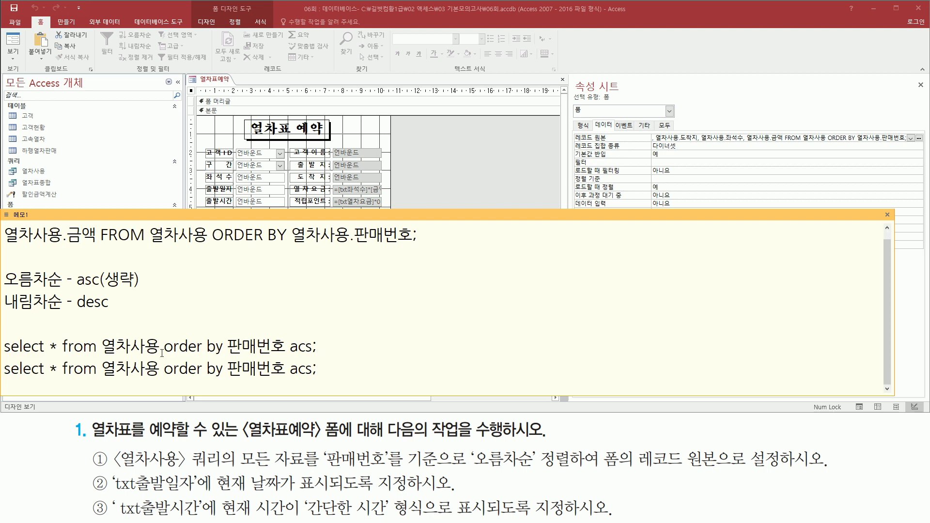
{"action": "key", "text": "BackSpace"}
{"action": "key", "text": "BackSpace"}
{"action": "key", "text": "BackSpace"}
{"action": "key", "text": "BackSpace"}
{"action": "left_click_drag", "start_coordinate": [279, 396], "coordinate": [278, 404]}
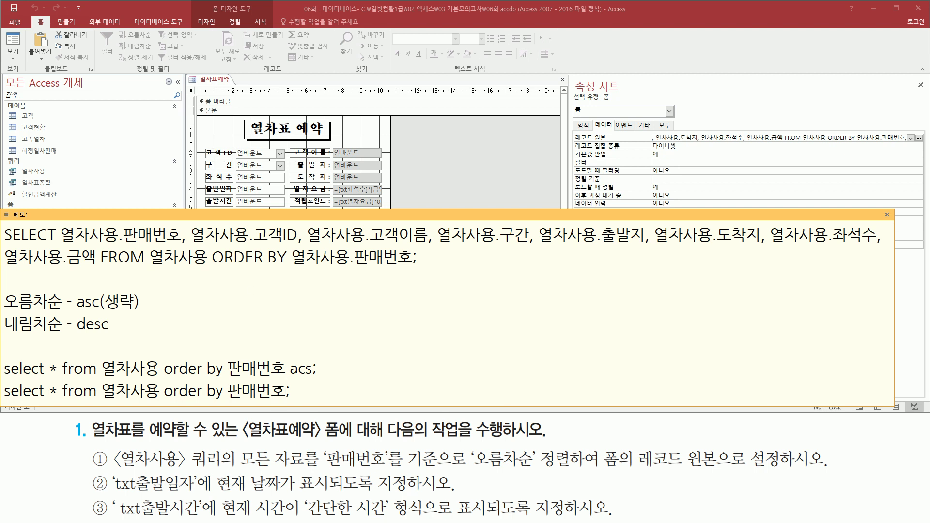
{"action": "left_click_drag", "start_coordinate": [230, 219], "coordinate": [249, 217]}
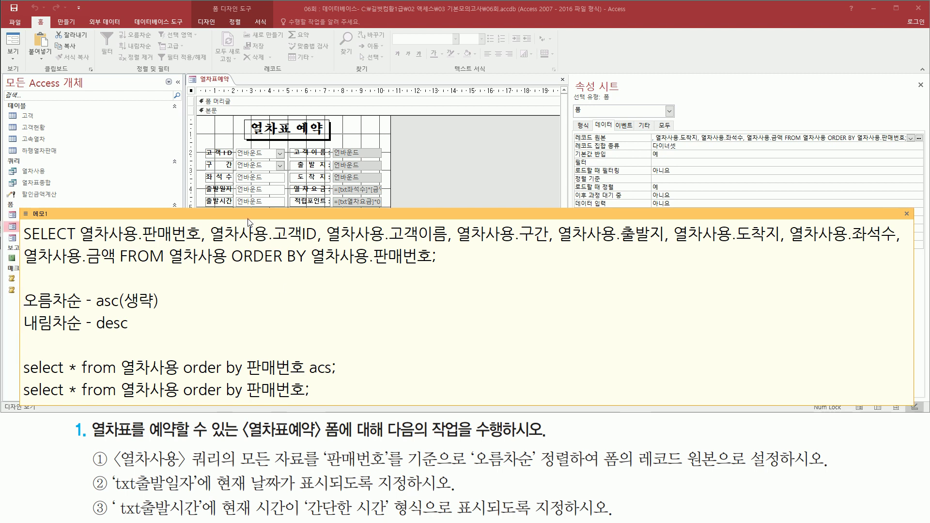
{"action": "left_click_drag", "start_coordinate": [21, 348], "coordinate": [367, 412]}
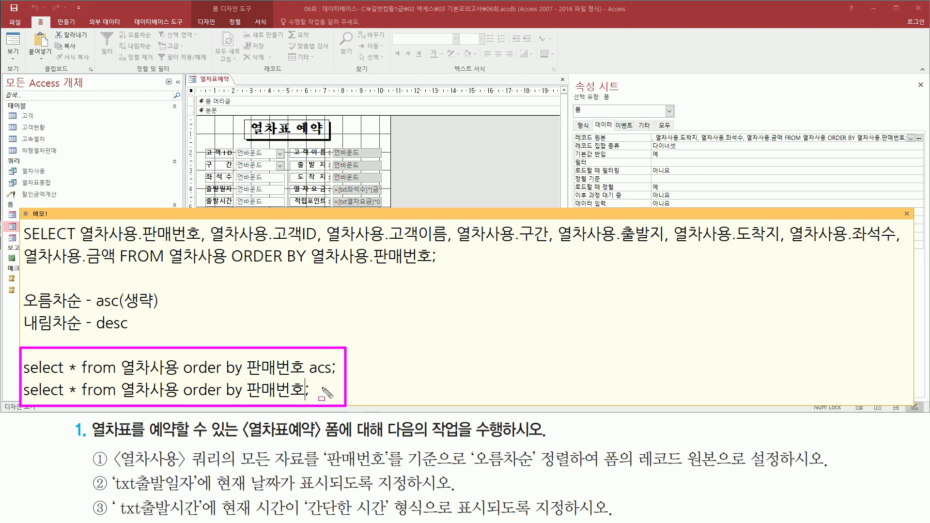
Step: Review the form's record source against the memo's full field list and shortened SQL statements, and close the memo
{"action": "mouse_move", "coordinate": [573, 131]}
{"action": "left_mouse_down"}
{"action": "mouse_move", "coordinate": [628, 157]}
{"action": "mouse_move", "coordinate": [918, 146]}
{"action": "left_mouse_up"}
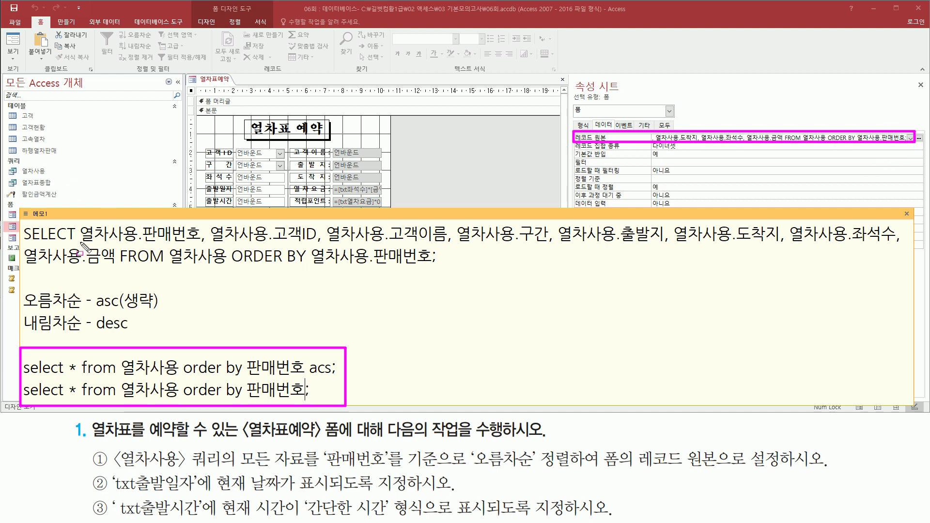
{"action": "left_click_drag", "start_coordinate": [81, 242], "coordinate": [898, 241]}
{"action": "left_click_drag", "start_coordinate": [25, 266], "coordinate": [114, 267]}
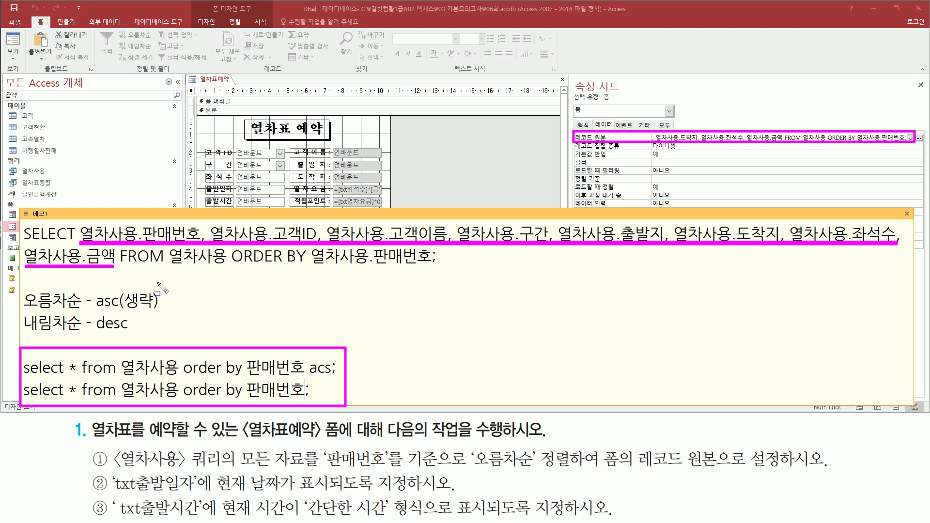
{"action": "mouse_move", "coordinate": [144, 240]}
{"action": "left_mouse_down"}
{"action": "mouse_move", "coordinate": [142, 217]}
{"action": "mouse_move", "coordinate": [200, 241]}
{"action": "left_mouse_up"}
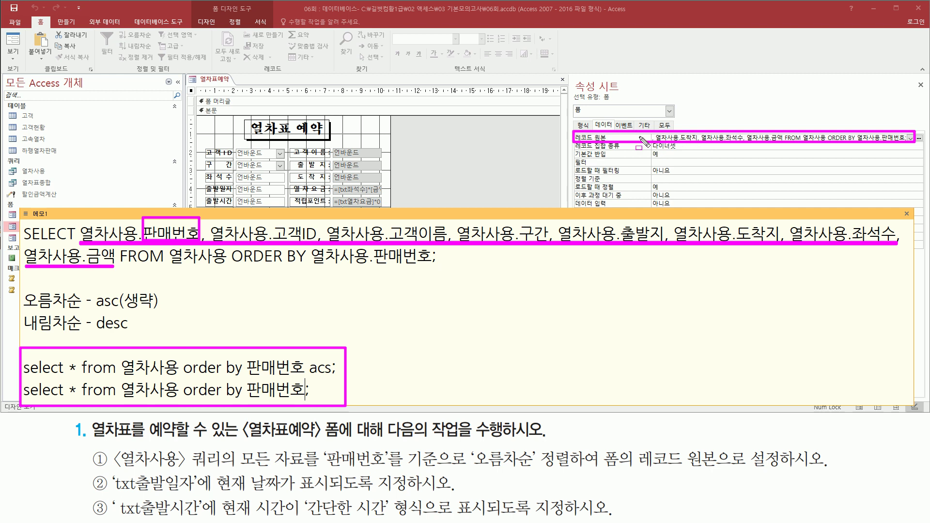
{"action": "mouse_move", "coordinate": [68, 373]}
{"action": "left_mouse_down"}
{"action": "mouse_move", "coordinate": [76, 373]}
{"action": "mouse_move", "coordinate": [76, 394]}
{"action": "left_mouse_up"}
{"action": "key", "text": "Escape"}
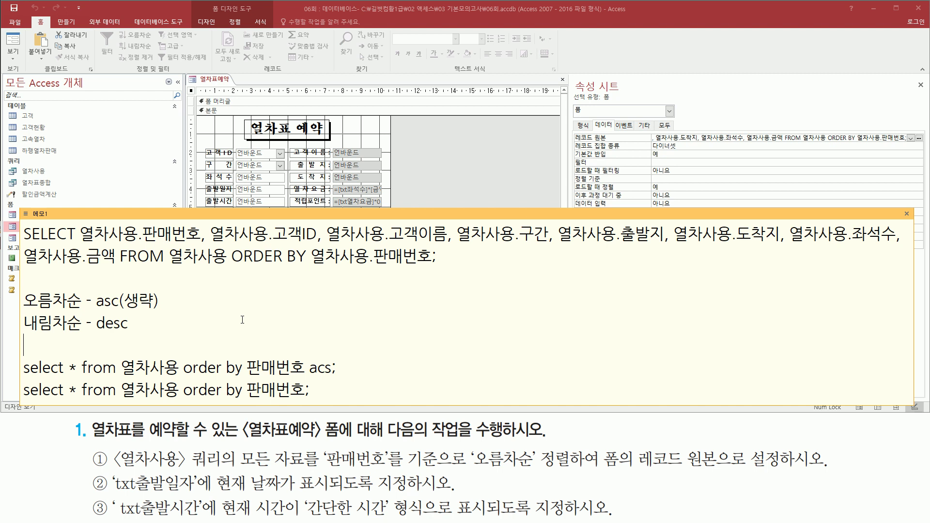
{"action": "key", "text": "Escape"}
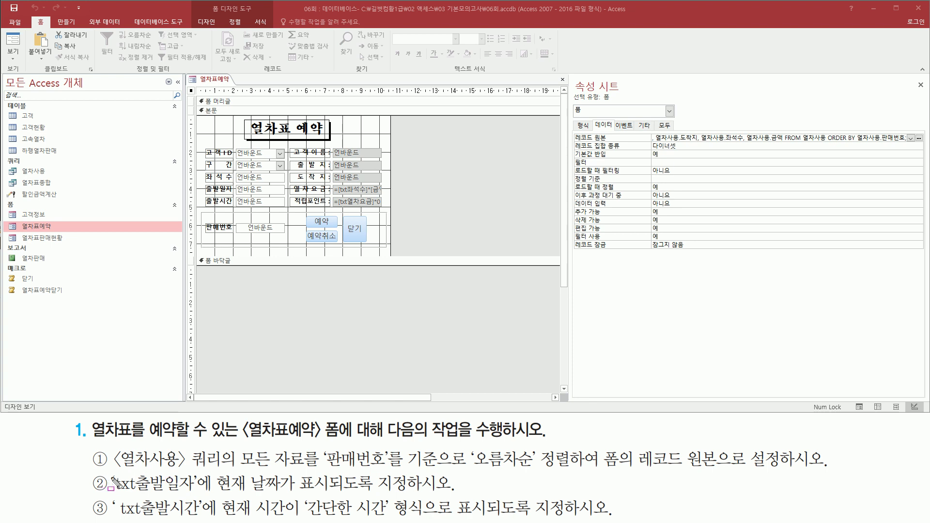
{"action": "mouse_move", "coordinate": [112, 473]}
{"action": "left_mouse_down"}
{"action": "mouse_move", "coordinate": [129, 491]}
{"action": "mouse_move", "coordinate": [203, 496]}
{"action": "left_mouse_up"}
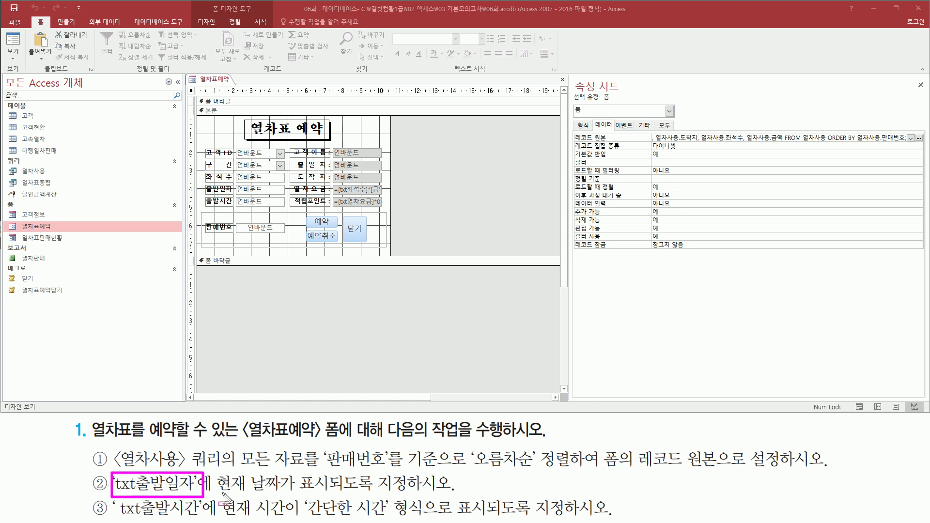
{"action": "left_click_drag", "start_coordinate": [215, 495], "coordinate": [283, 495]}
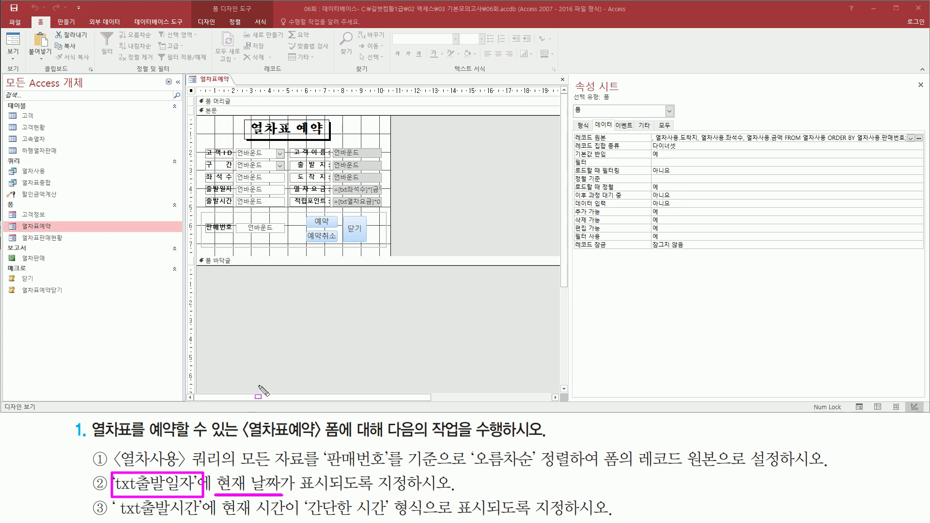
{"action": "left_click_drag", "start_coordinate": [207, 193], "coordinate": [233, 193]}
{"action": "left_click_drag", "start_coordinate": [236, 184], "coordinate": [287, 195]}
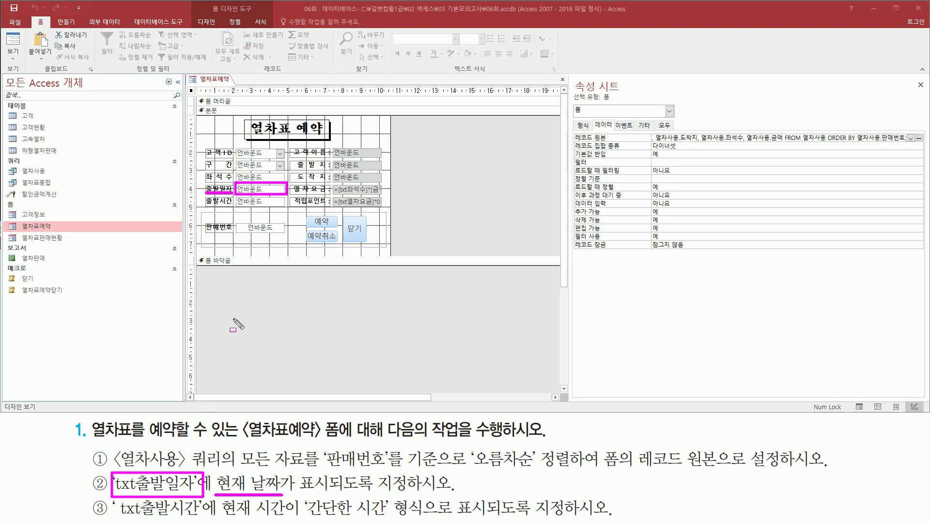
Step: Set the control source of the txt출발일자 text box to =date()
{"action": "left_click", "coordinate": [277, 189]}
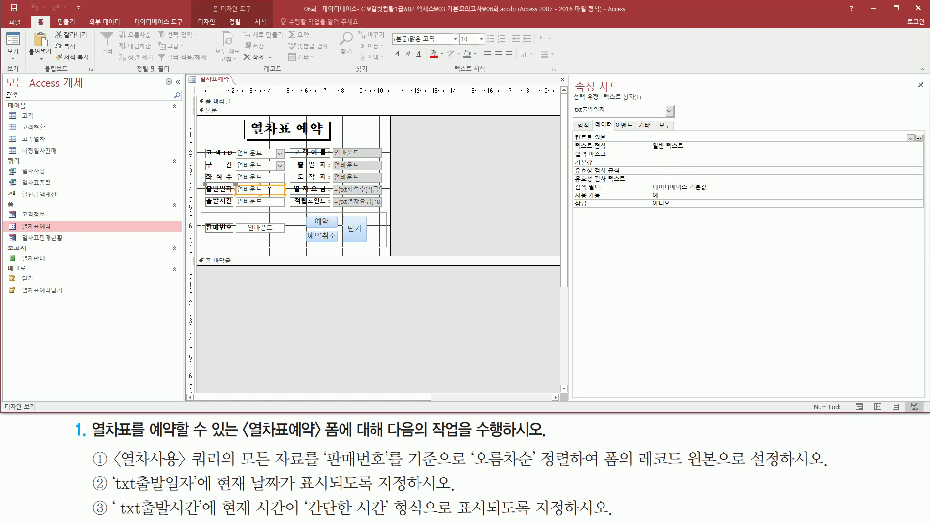
{"action": "left_click_drag", "start_coordinate": [569, 101], "coordinate": [616, 115]}
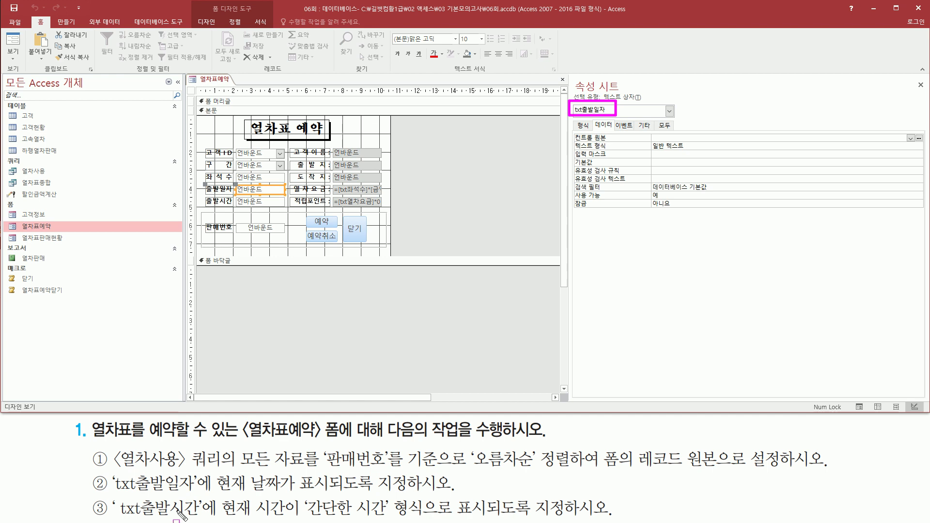
{"action": "left_click_drag", "start_coordinate": [213, 495], "coordinate": [411, 495]}
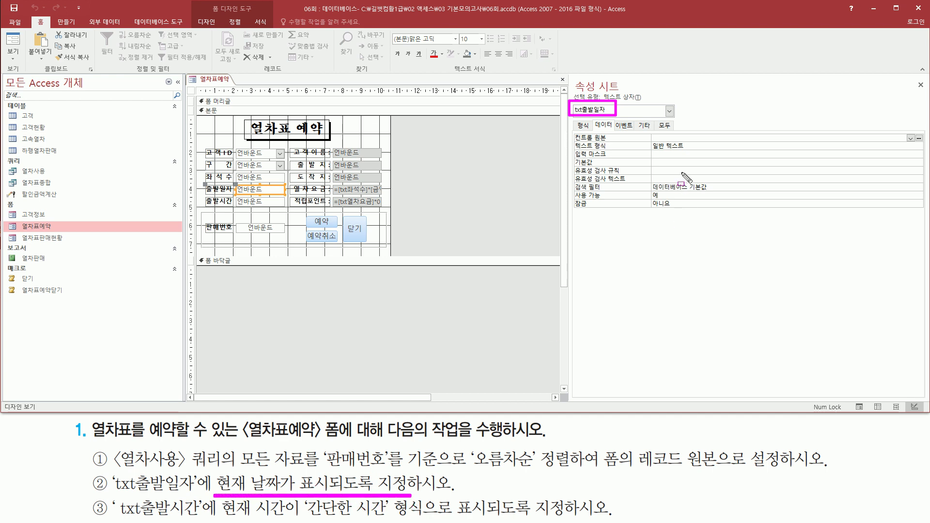
{"action": "left_click_drag", "start_coordinate": [594, 119], "coordinate": [619, 130]}
{"action": "key", "text": "Escape"}
{"action": "left_click", "coordinate": [669, 137]}
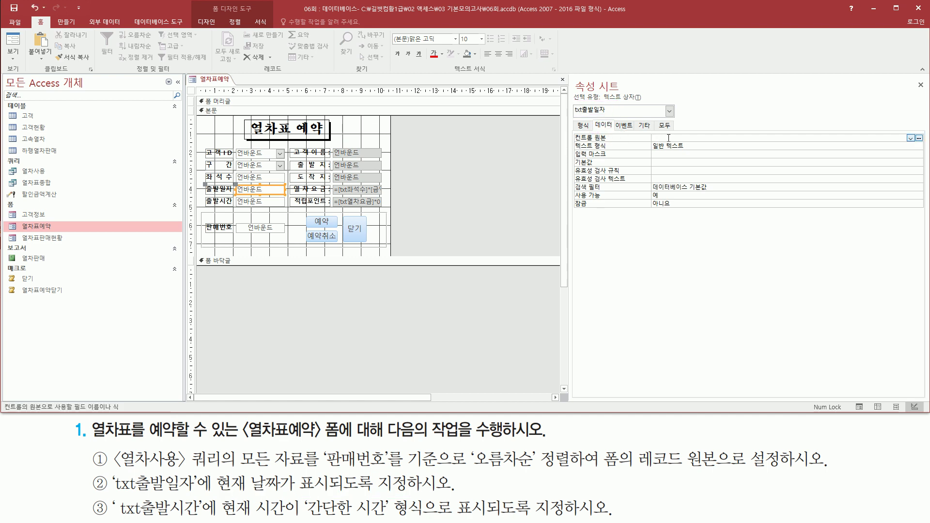
{"action": "type", "text": "=date()"}
{"action": "key", "text": "Return"}
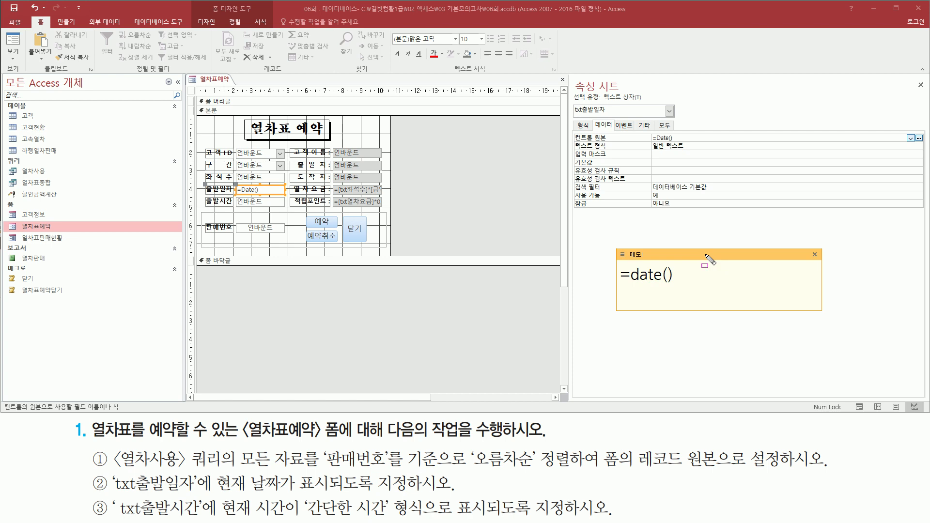
{"action": "left_click_drag", "start_coordinate": [574, 143], "coordinate": [681, 143]}
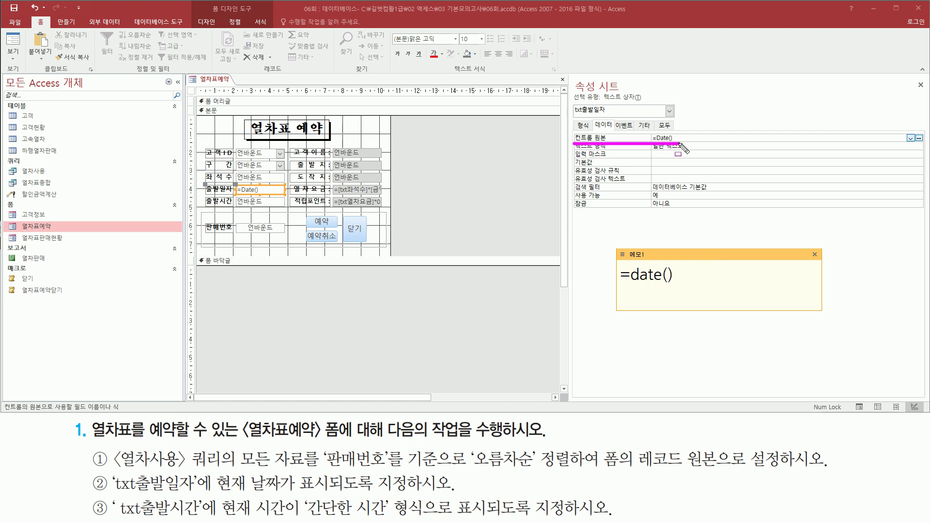
{"action": "left_click_drag", "start_coordinate": [617, 267], "coordinate": [682, 286]}
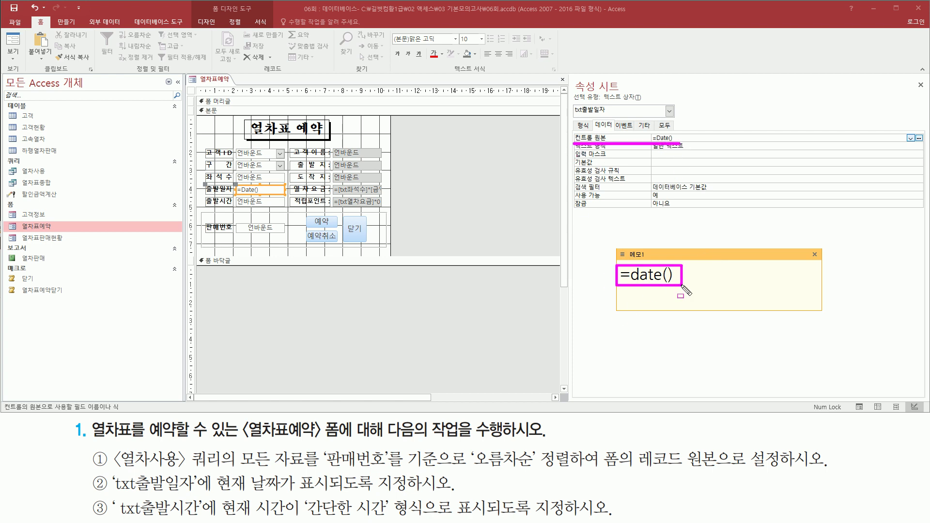
{"action": "key", "text": "Escape"}
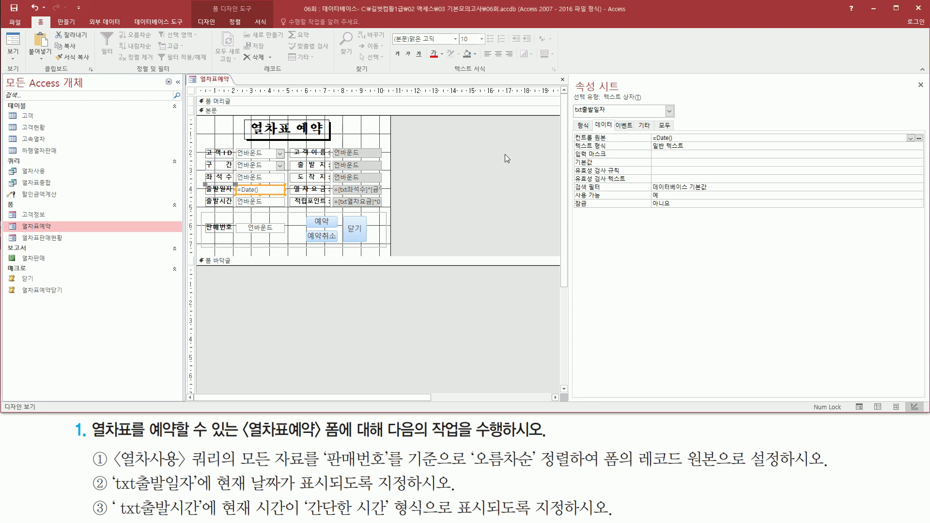
Step: Preview the 열차표예약 form in Form view and check the 출발일자 field
{"action": "right_click", "coordinate": [458, 133]}
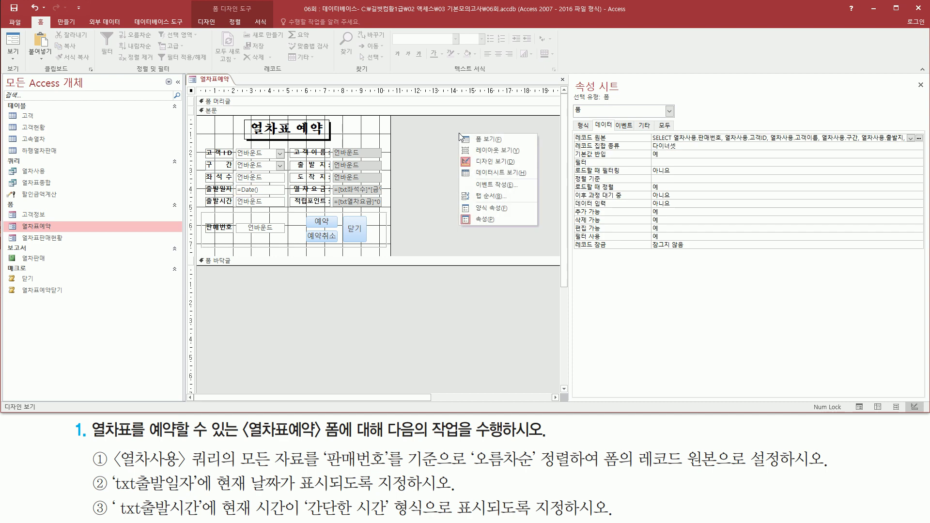
{"action": "left_click", "coordinate": [480, 141]}
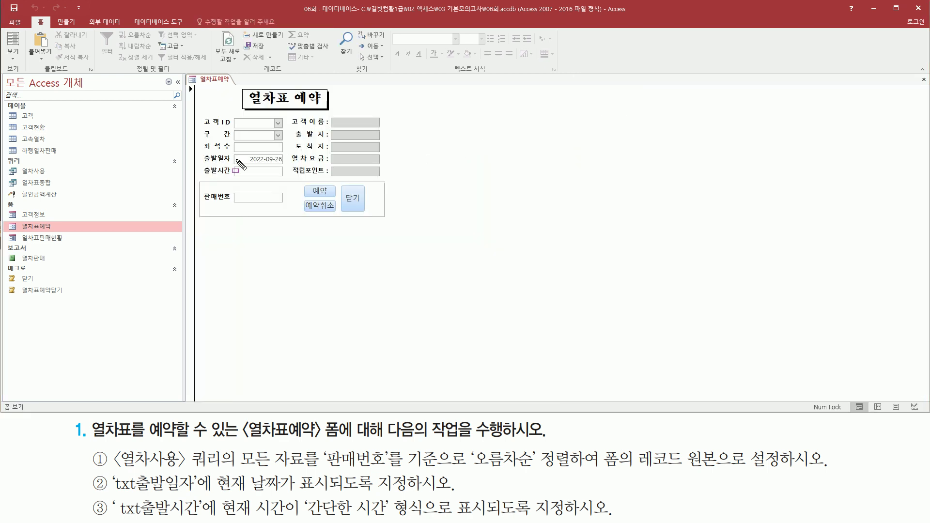
{"action": "left_click_drag", "start_coordinate": [198, 152], "coordinate": [286, 164]}
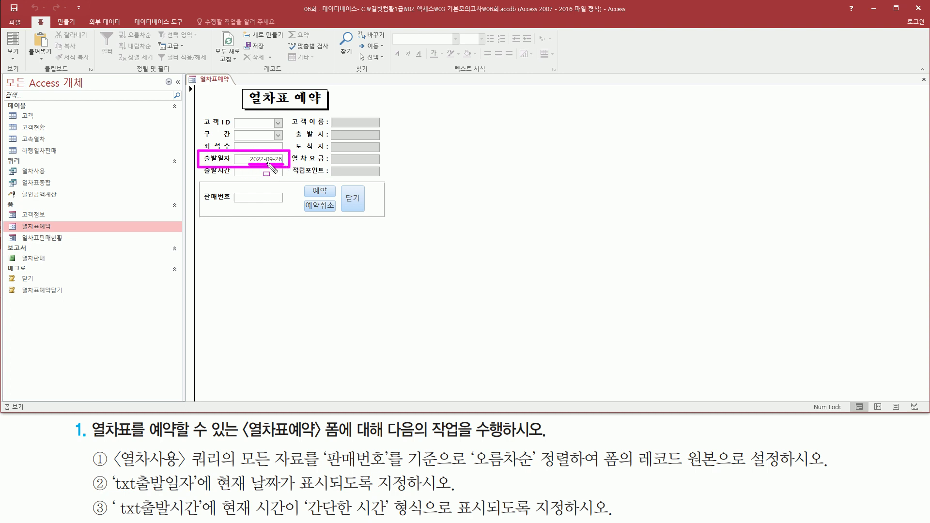
{"action": "key", "text": "Escape"}
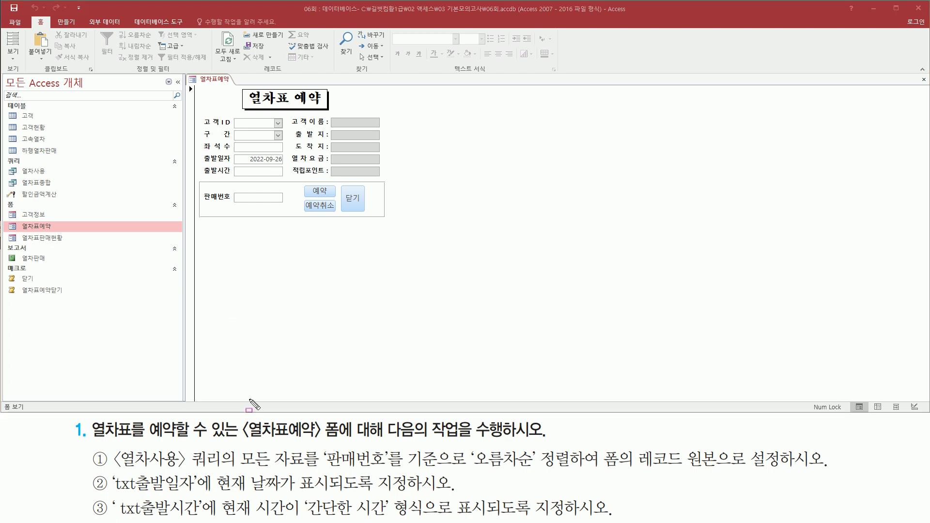
{"action": "mouse_move", "coordinate": [116, 498]}
{"action": "left_mouse_down"}
{"action": "mouse_move", "coordinate": [129, 518]}
{"action": "mouse_move", "coordinate": [203, 520]}
{"action": "left_mouse_up"}
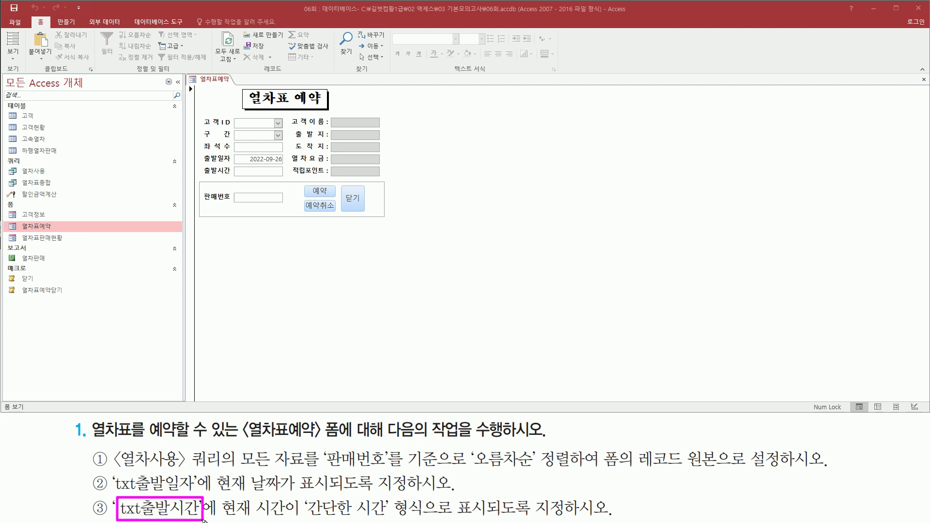
{"action": "left_click_drag", "start_coordinate": [202, 177], "coordinate": [285, 179]}
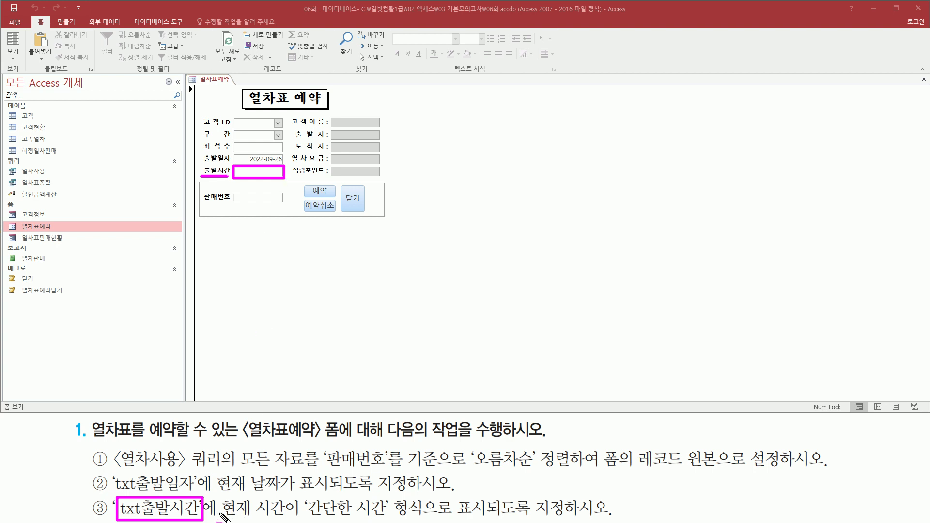
{"action": "mouse_move", "coordinate": [221, 512]}
{"action": "left_mouse_down"}
{"action": "mouse_move", "coordinate": [308, 504]}
{"action": "mouse_move", "coordinate": [405, 518]}
{"action": "mouse_move", "coordinate": [612, 518]}
{"action": "left_mouse_up"}
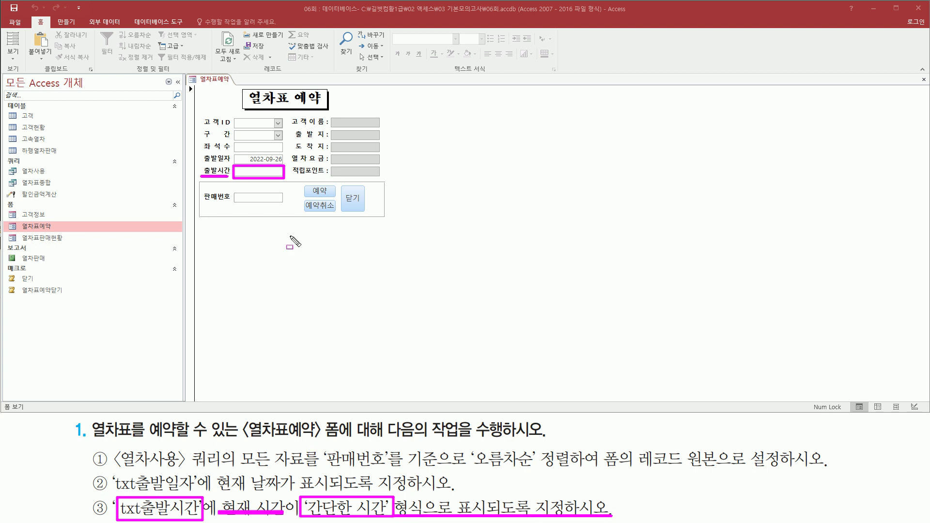
{"action": "key", "text": "Escape"}
Step: Return the 열차표예약 form to Design view and select the txt출발시간 text box
{"action": "right_click", "coordinate": [218, 80]}
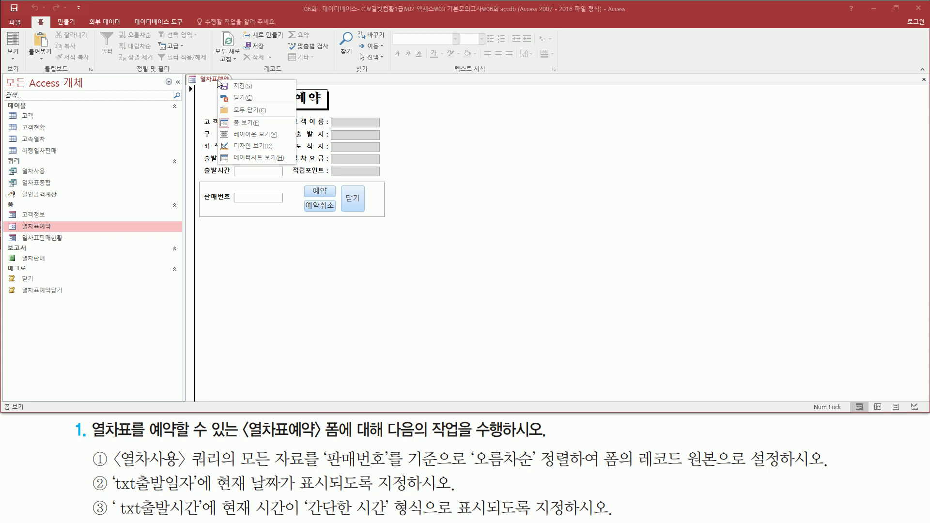
{"action": "left_click", "coordinate": [268, 146]}
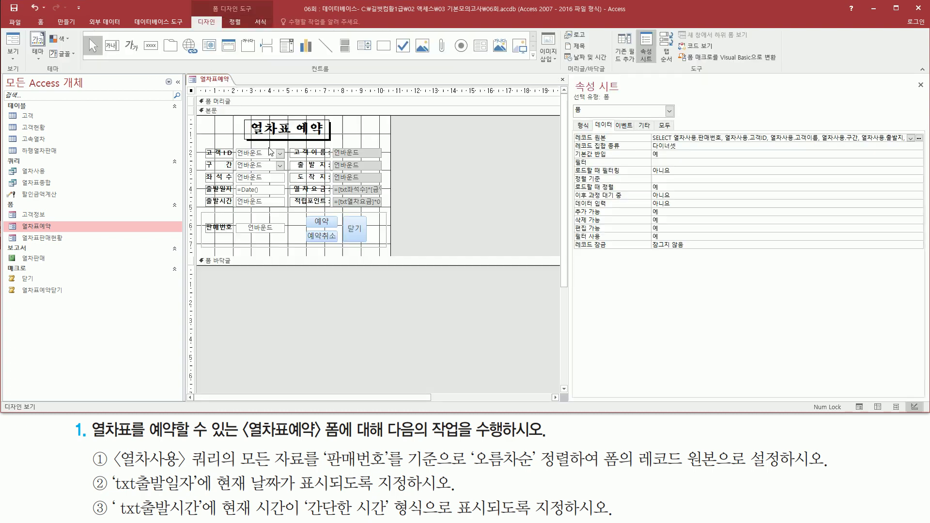
{"action": "left_click", "coordinate": [253, 203]}
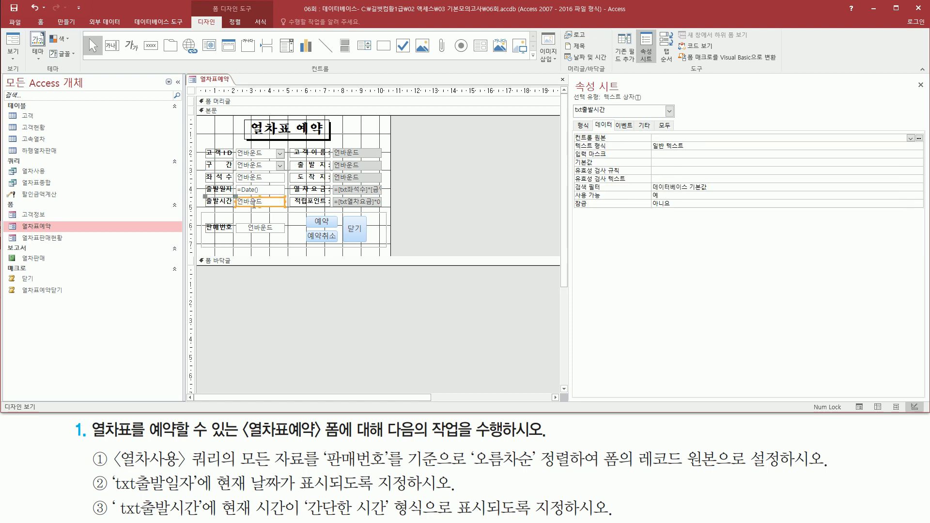
{"action": "left_click_drag", "start_coordinate": [233, 192], "coordinate": [288, 213]}
{"action": "left_click_drag", "start_coordinate": [571, 102], "coordinate": [616, 120]}
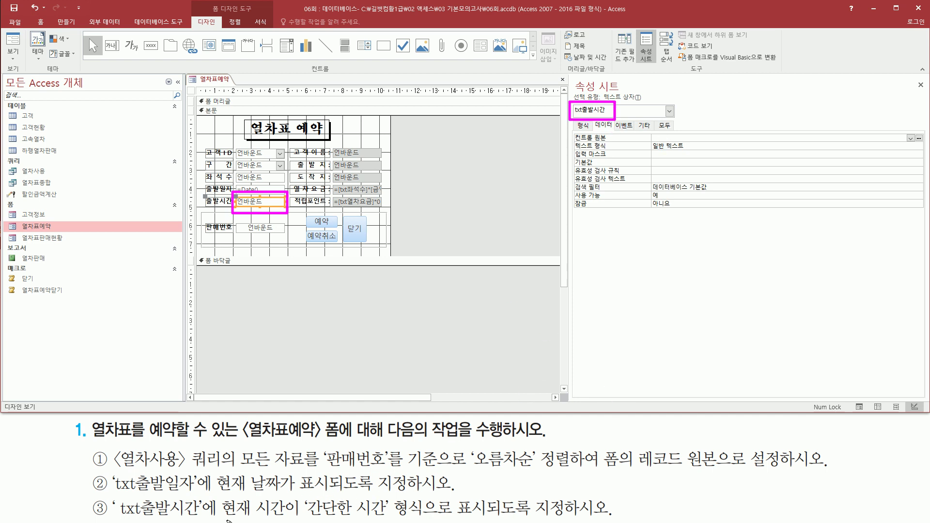
{"action": "left_click_drag", "start_coordinate": [219, 517], "coordinate": [290, 518]}
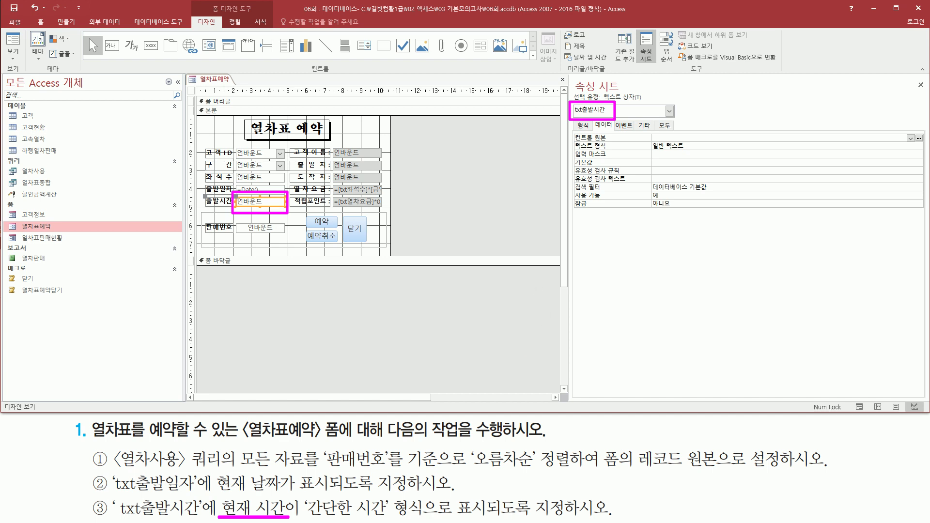
{"action": "key", "text": "Escape"}
{"action": "left_click", "coordinate": [682, 137]}
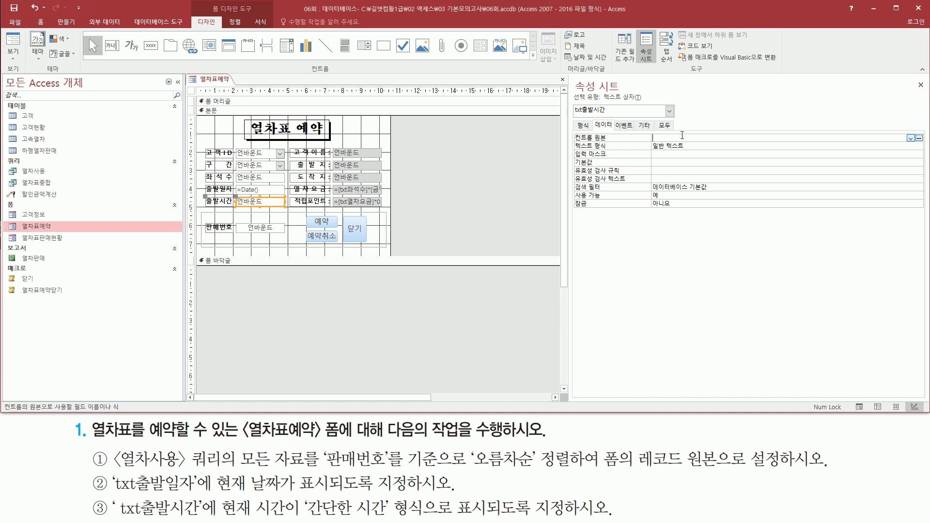
{"action": "type", "text": "=ㅜ"}
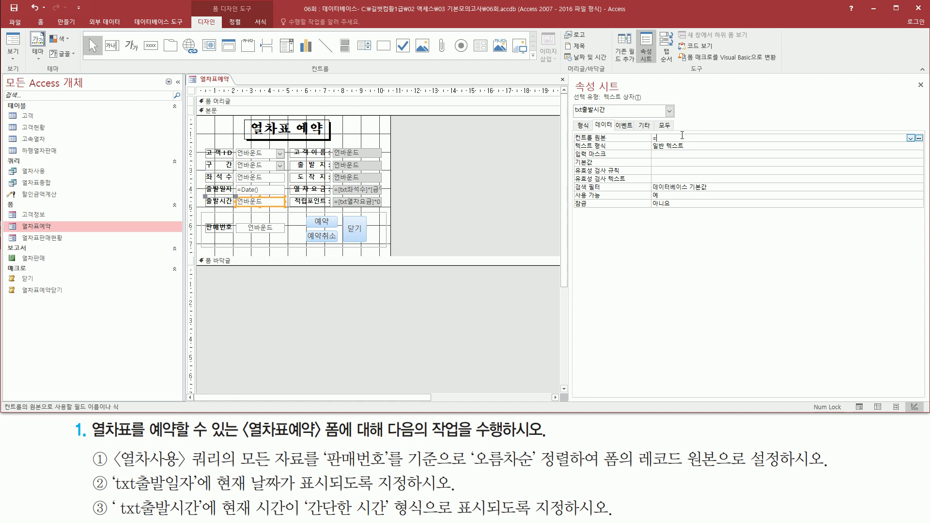
{"action": "type", "text": "ow()"}
{"action": "left_click_drag", "start_coordinate": [683, 136], "coordinate": [620, 133]}
{"action": "left_click_drag", "start_coordinate": [304, 516], "coordinate": [397, 515]}
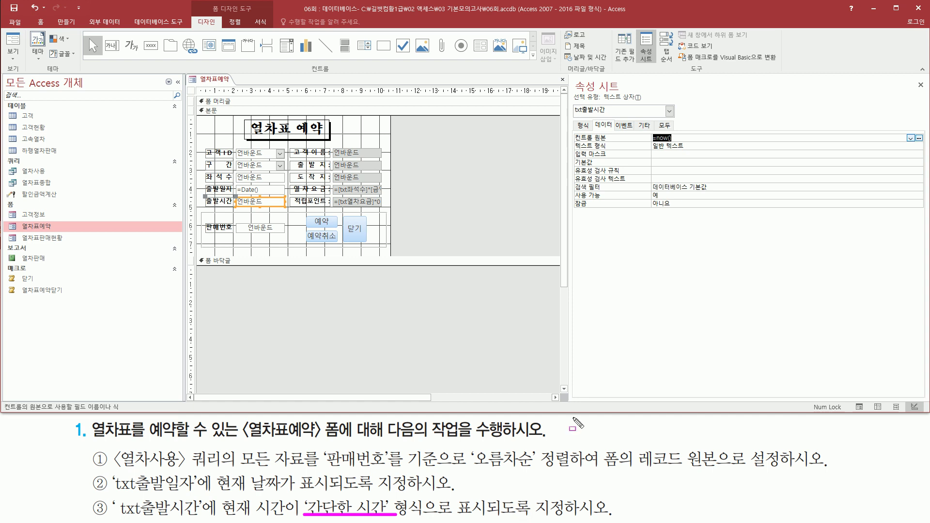
{"action": "key", "text": "Delete"}
{"action": "left_click_drag", "start_coordinate": [572, 129], "coordinate": [689, 145]}
{"action": "key", "text": "Escape"}
Step: Set the control source of the txt출발시간 text box to =now()
{"action": "left_click", "coordinate": [688, 138]}
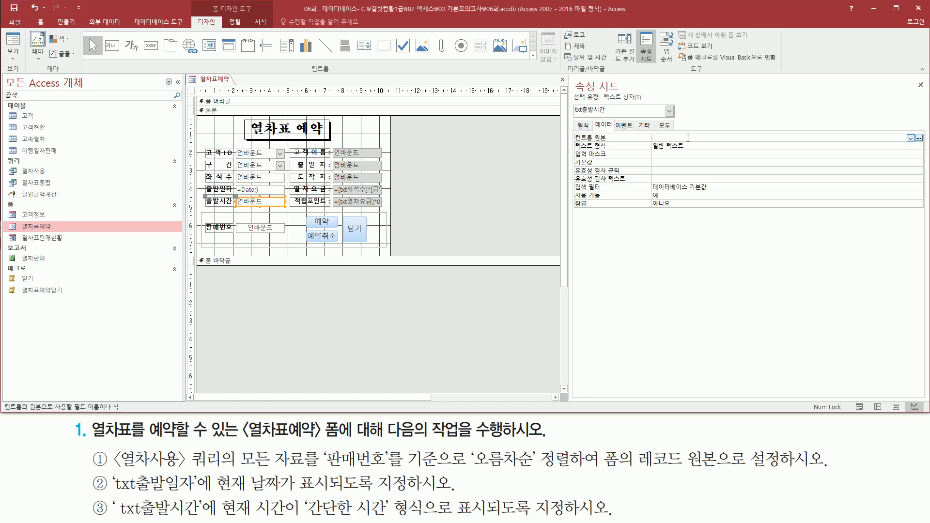
{"action": "type", "text": "=now()"}
{"action": "left_click_drag", "start_coordinate": [237, 208], "coordinate": [285, 208]}
{"action": "left_click_drag", "start_coordinate": [647, 131], "coordinate": [681, 143]}
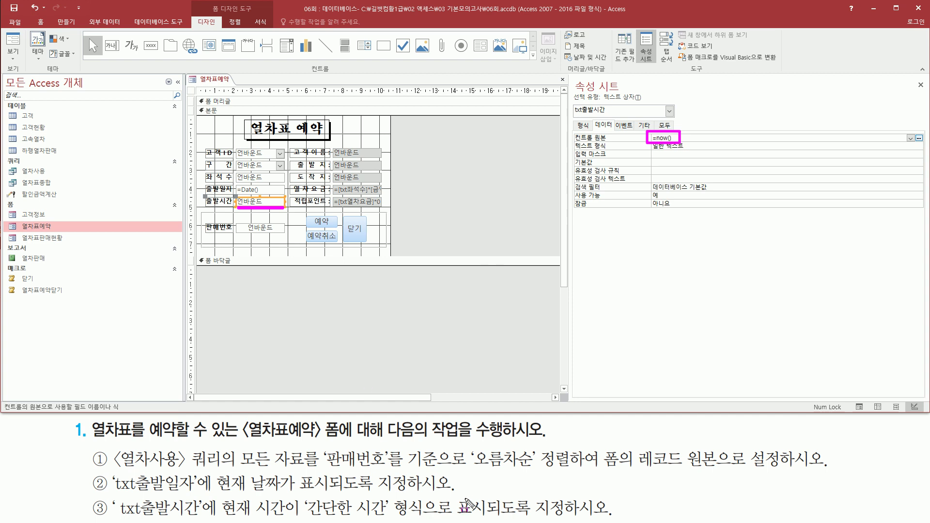
{"action": "left_click_drag", "start_coordinate": [393, 495], "coordinate": [427, 517]}
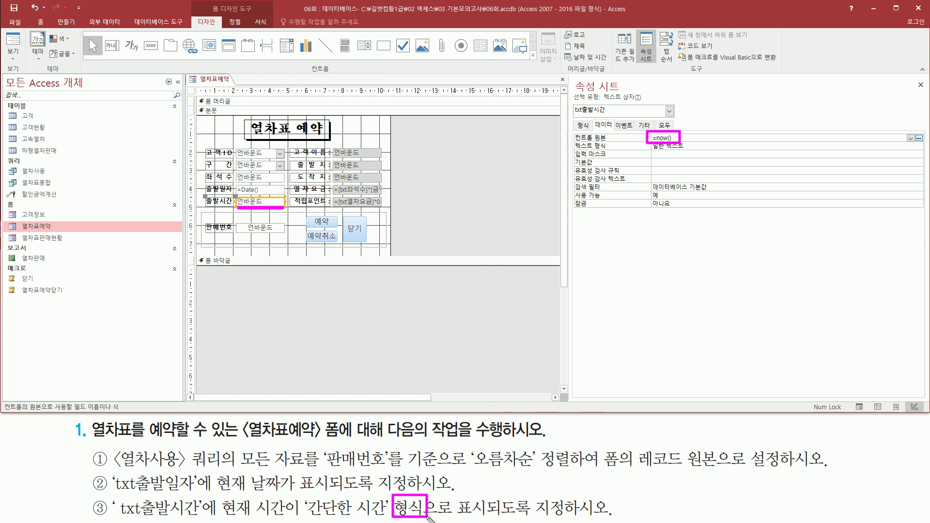
{"action": "left_click_drag", "start_coordinate": [309, 515], "coordinate": [380, 516]}
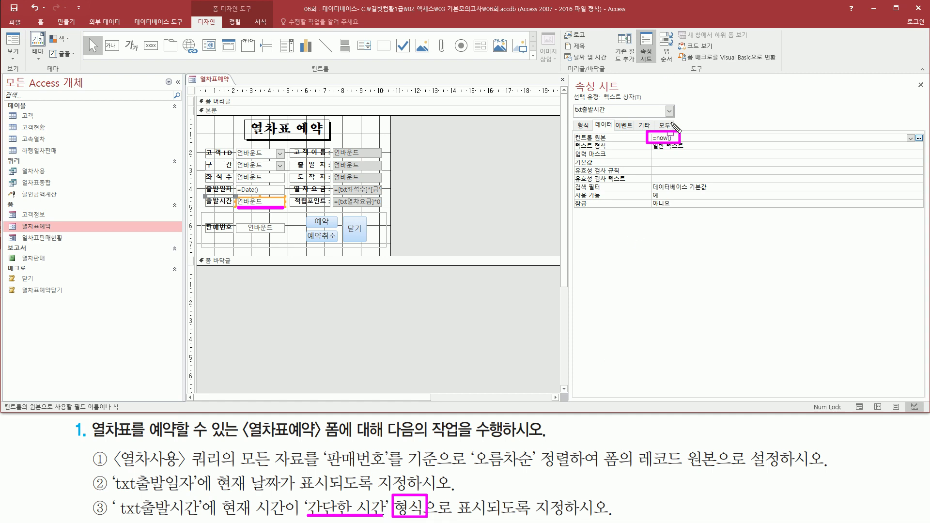
Step: Confirm the control source and set the format of the txt출발시간 text box to 간단한 시간
{"action": "key", "text": "Return"}
{"action": "left_click_drag", "start_coordinate": [574, 118], "coordinate": [593, 138]}
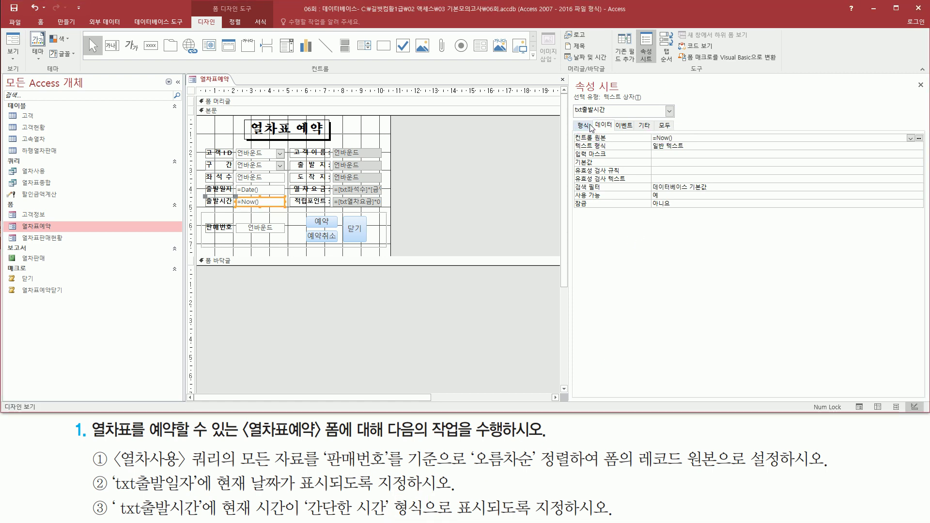
{"action": "left_click", "coordinate": [584, 128]}
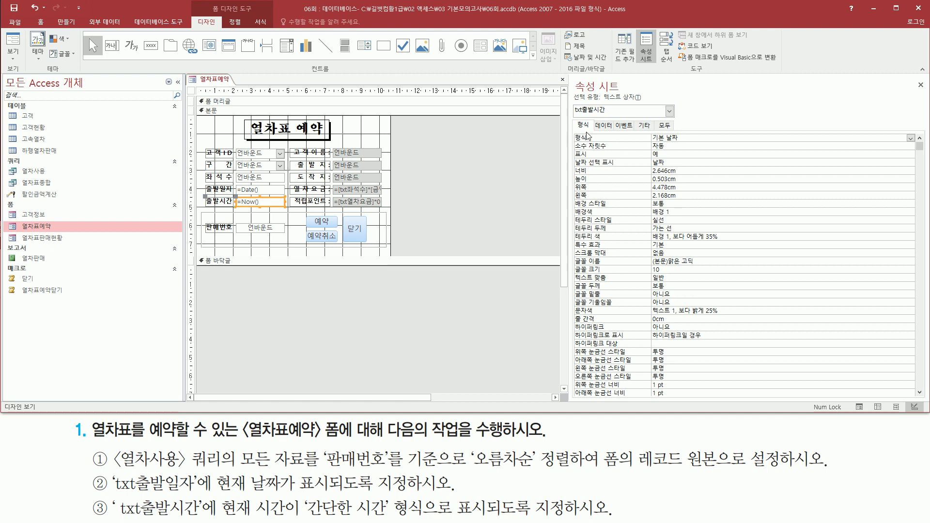
{"action": "mouse_move", "coordinate": [572, 131]}
{"action": "left_mouse_down"}
{"action": "mouse_move", "coordinate": [607, 146]}
{"action": "mouse_move", "coordinate": [708, 147]}
{"action": "left_mouse_up"}
{"action": "key", "text": "Escape"}
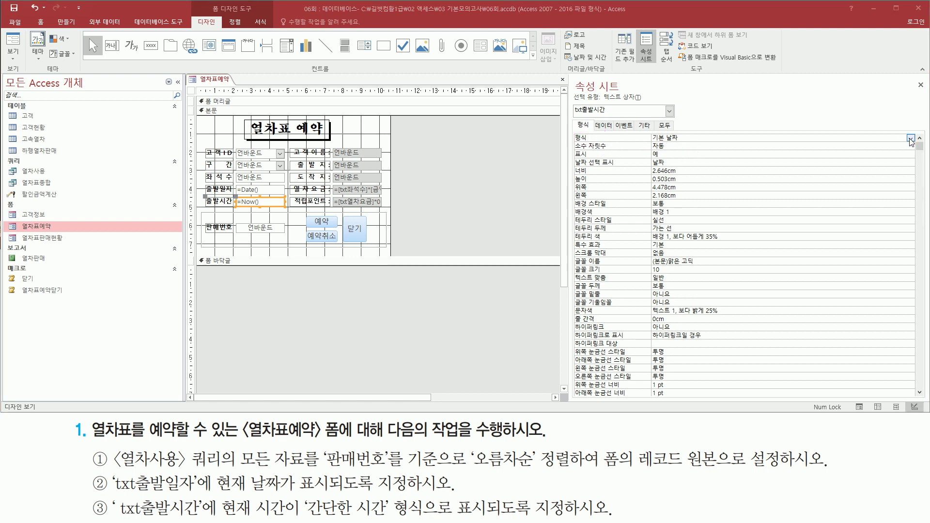
{"action": "left_click", "coordinate": [911, 139]}
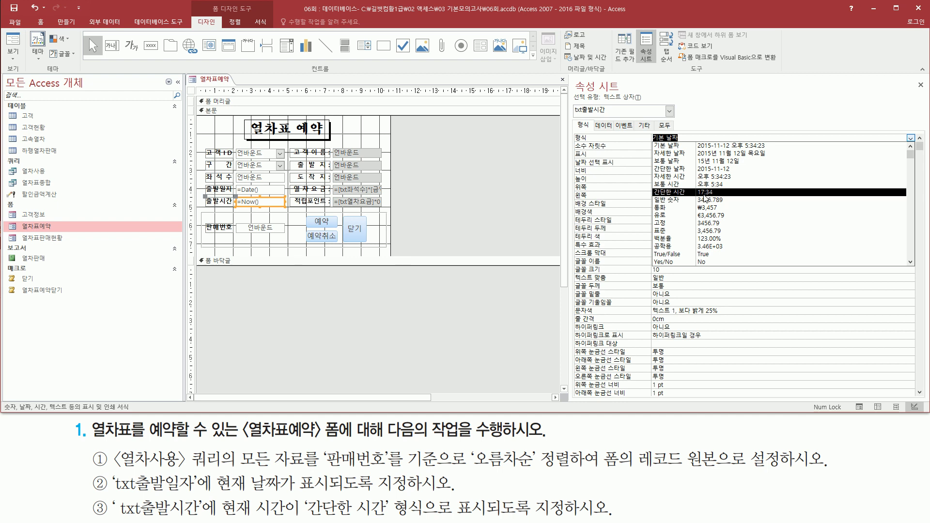
{"action": "left_click", "coordinate": [704, 194]}
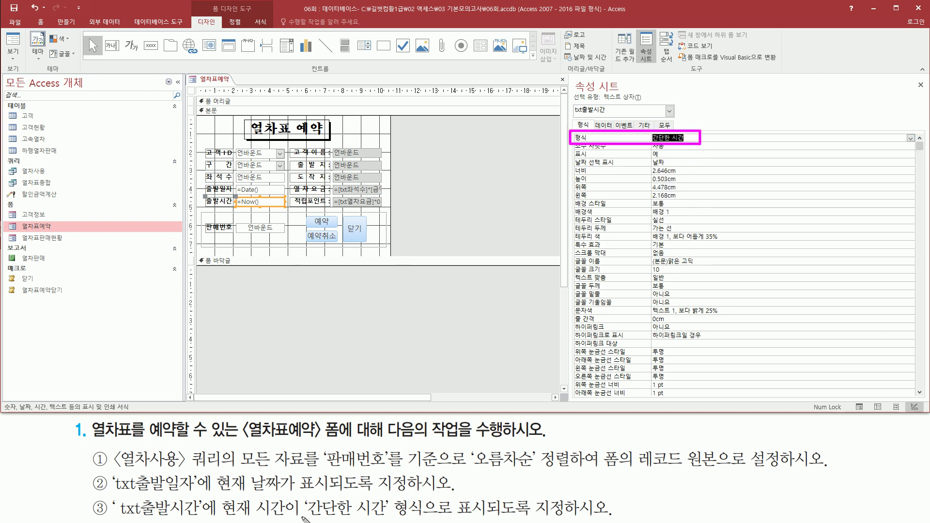
{"action": "left_click_drag", "start_coordinate": [301, 517], "coordinate": [505, 516]}
{"action": "left_click_drag", "start_coordinate": [703, 158], "coordinate": [708, 155]}
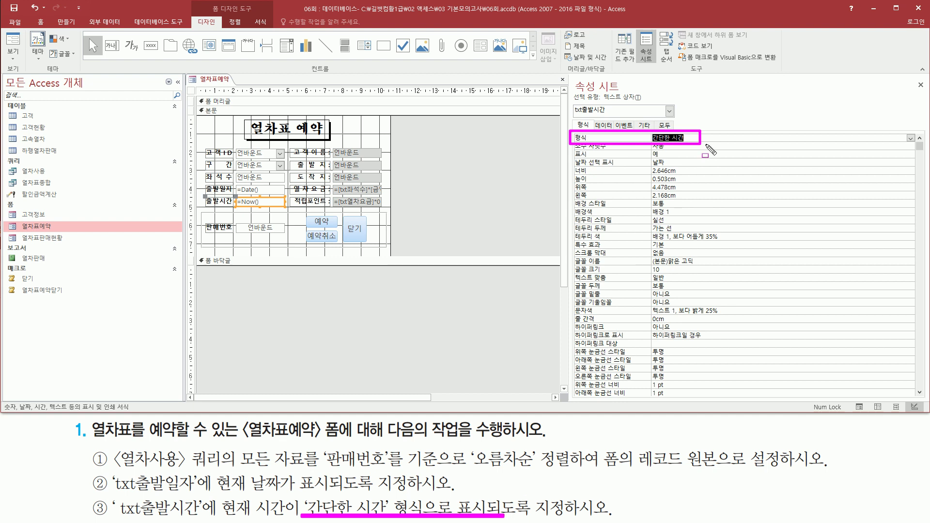
Step: Preview the 열차표예약 form in Form view and check how the 출발시간 field displays the time
{"action": "left_click", "coordinate": [486, 161]}
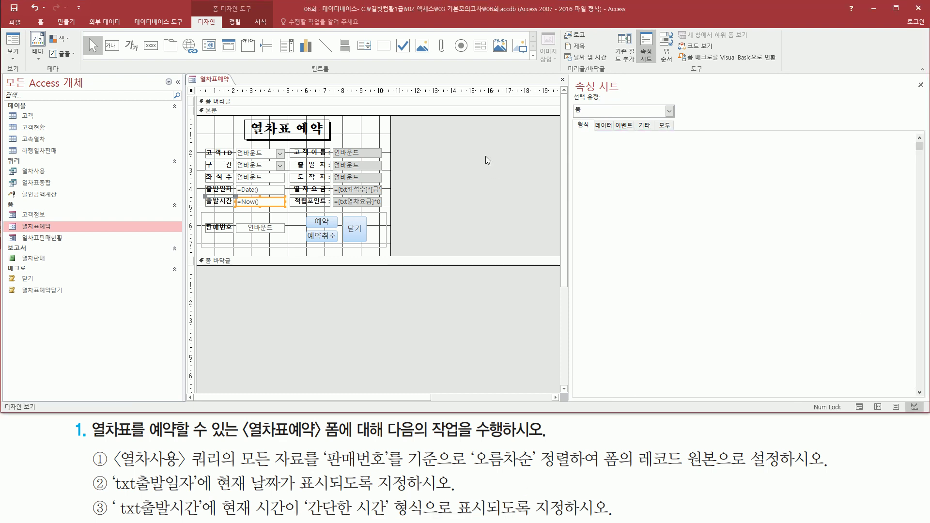
{"action": "right_click", "coordinate": [442, 137]}
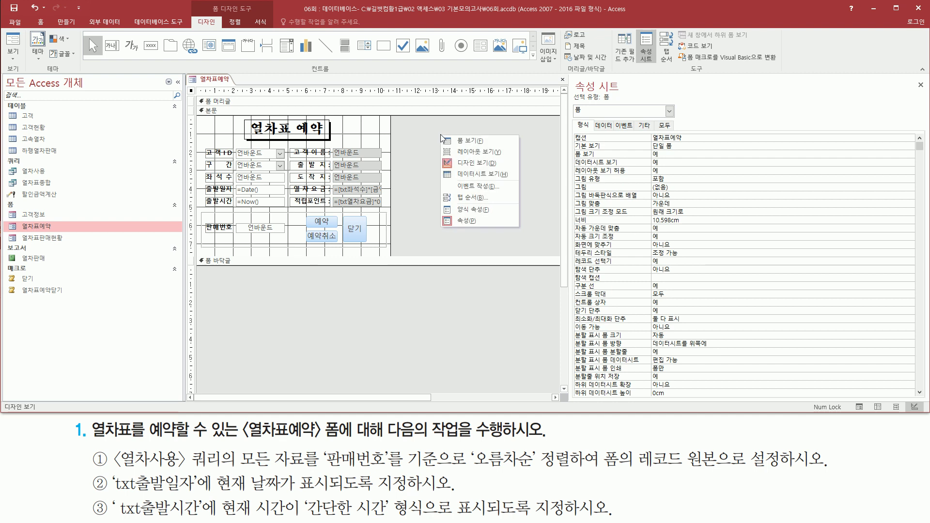
{"action": "left_click", "coordinate": [470, 142]}
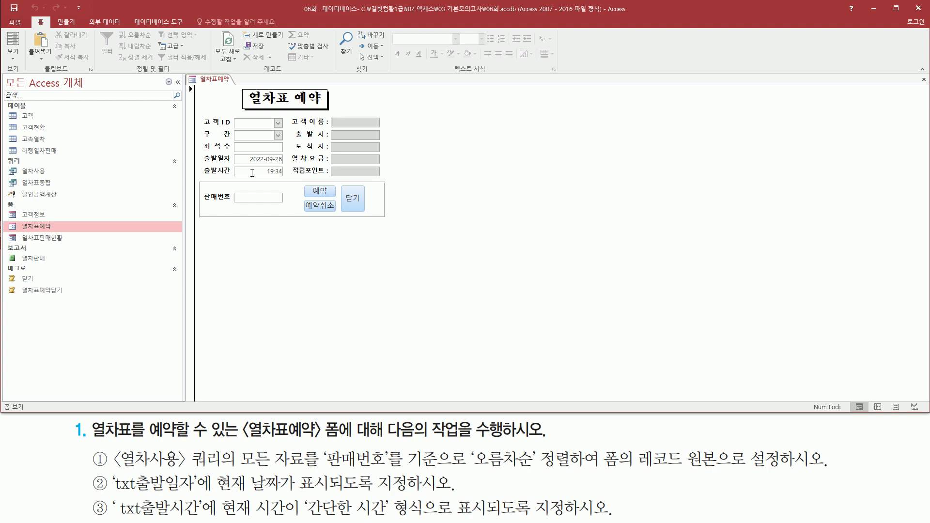
{"action": "left_click_drag", "start_coordinate": [263, 177], "coordinate": [286, 178]}
{"action": "left_click_drag", "start_coordinate": [232, 165], "coordinate": [288, 183]}
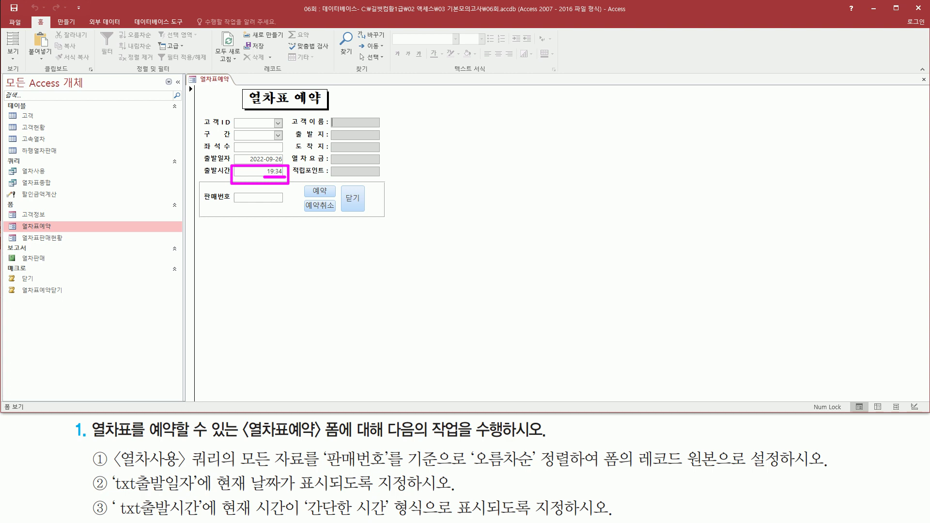
{"action": "left_click_drag", "start_coordinate": [395, 496], "coordinate": [431, 518]}
{"action": "left_click_drag", "start_coordinate": [339, 519], "coordinate": [388, 518]}
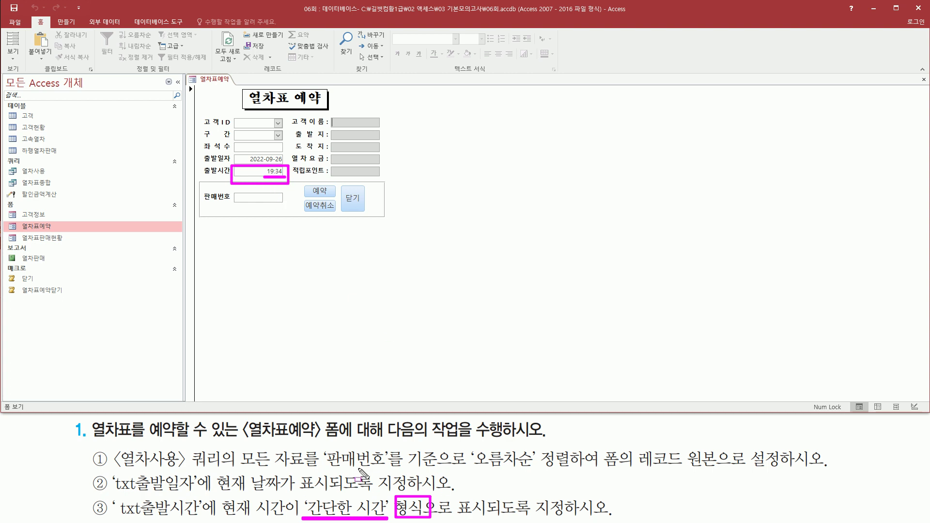
{"action": "key", "text": "Escape"}
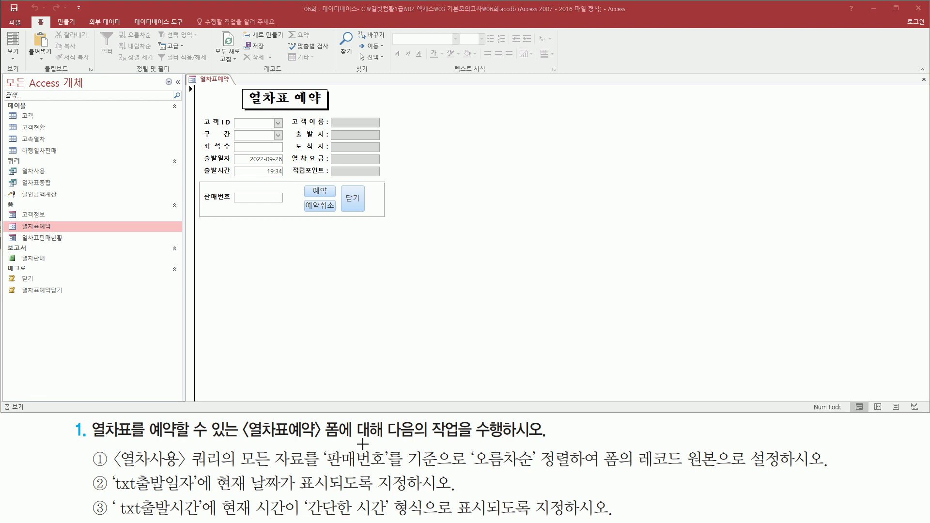
{"action": "left_click_drag", "start_coordinate": [116, 442], "coordinate": [374, 442]}
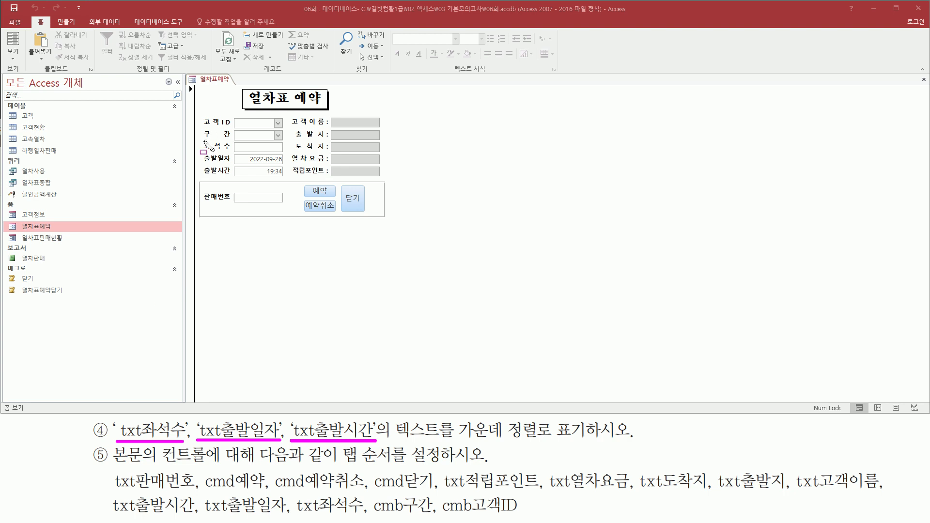
{"action": "left_click_drag", "start_coordinate": [203, 140], "coordinate": [232, 179]}
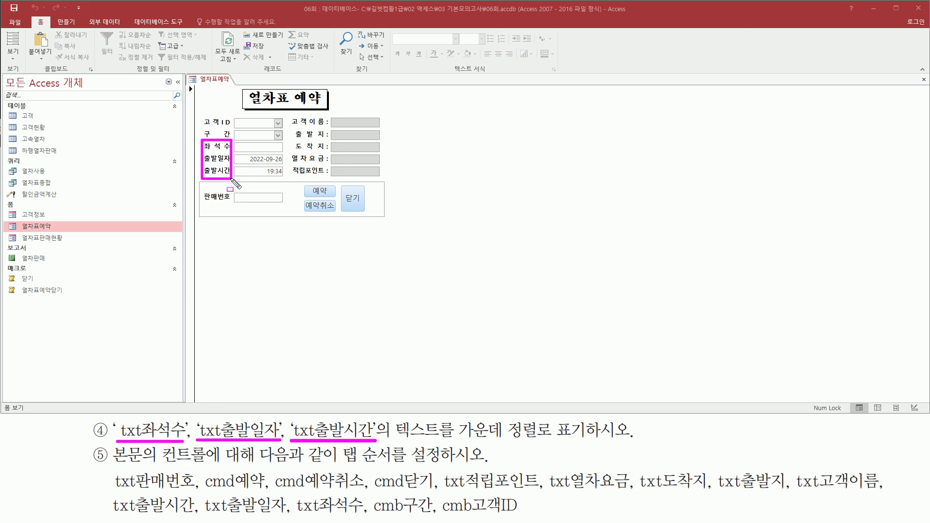
{"action": "left_click_drag", "start_coordinate": [235, 144], "coordinate": [287, 178]}
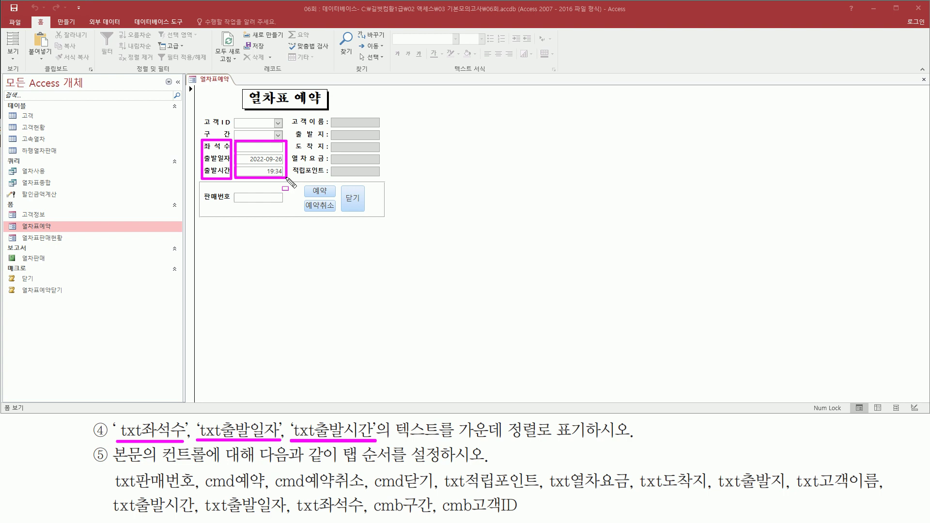
{"action": "left_click_drag", "start_coordinate": [394, 440], "coordinate": [544, 442]}
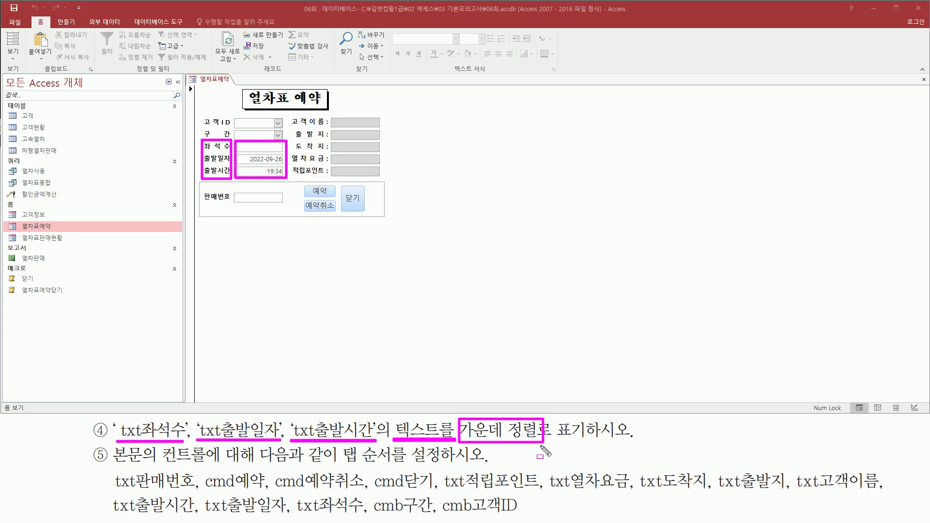
{"action": "key", "text": "Escape"}
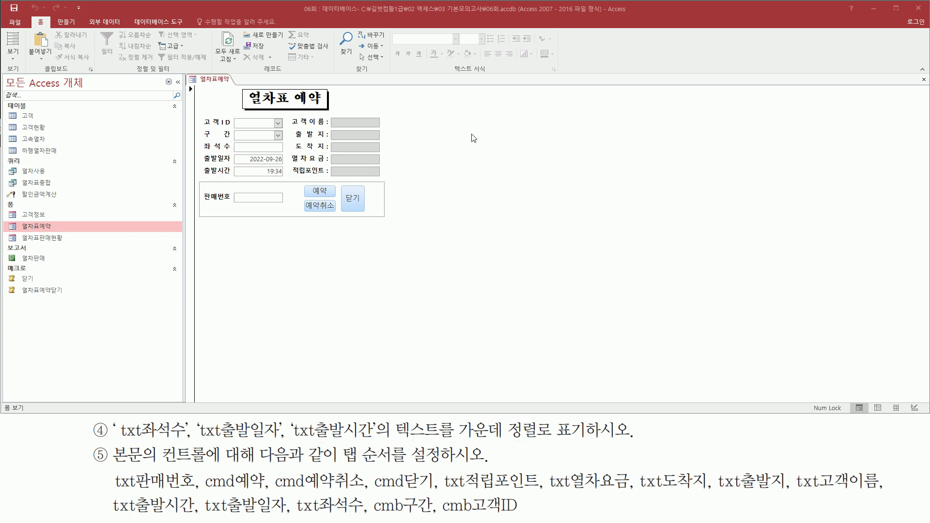
Step: Return the 열차표예약 form to Design view and check the control names of the 좌석수, 출발일자 and 출발시간 text boxes
{"action": "right_click", "coordinate": [473, 134]}
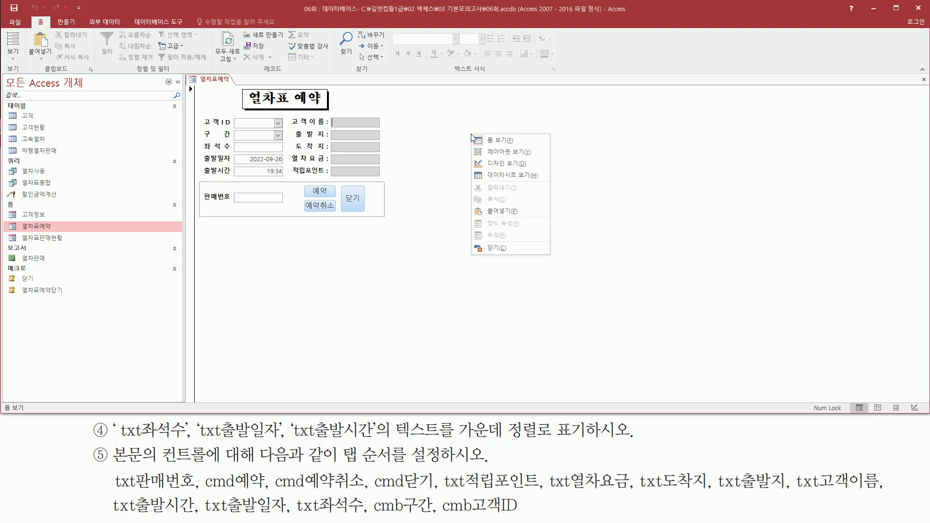
{"action": "left_click", "coordinate": [504, 163]}
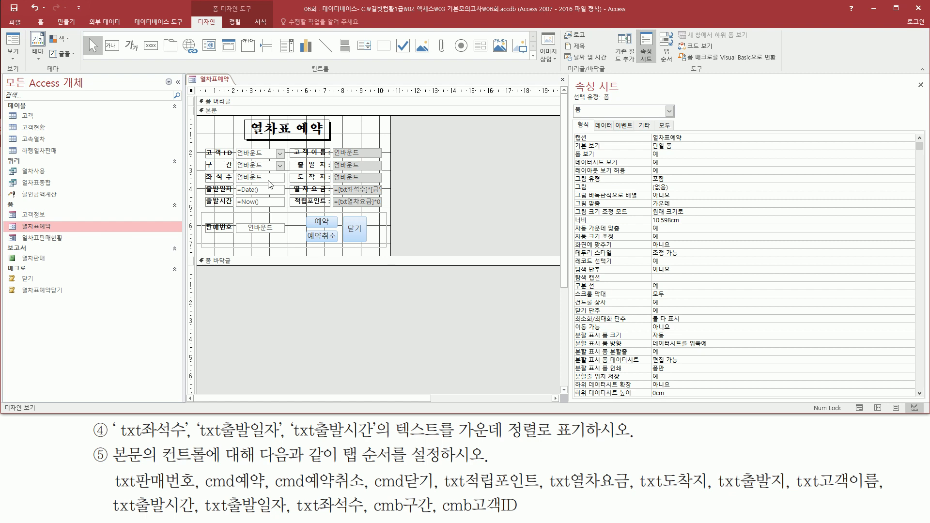
{"action": "left_click", "coordinate": [274, 178]}
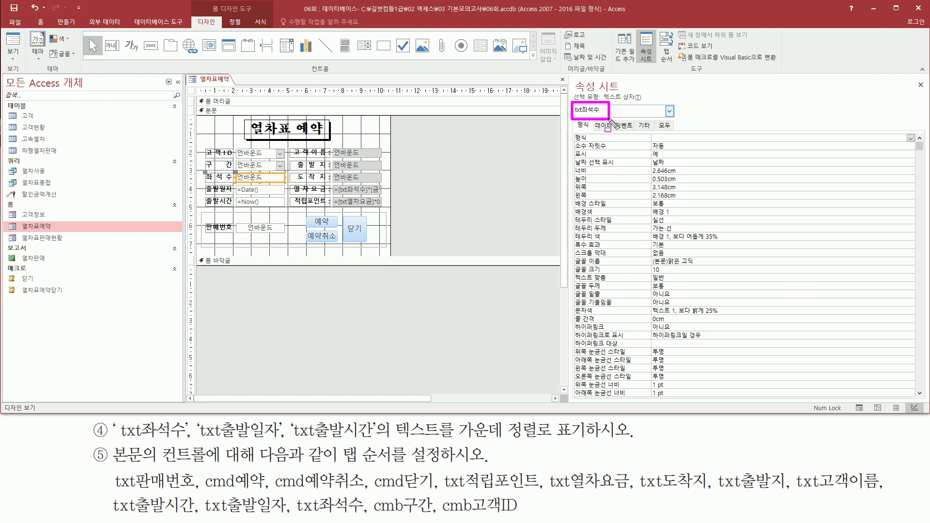
{"action": "left_click", "coordinate": [260, 190]}
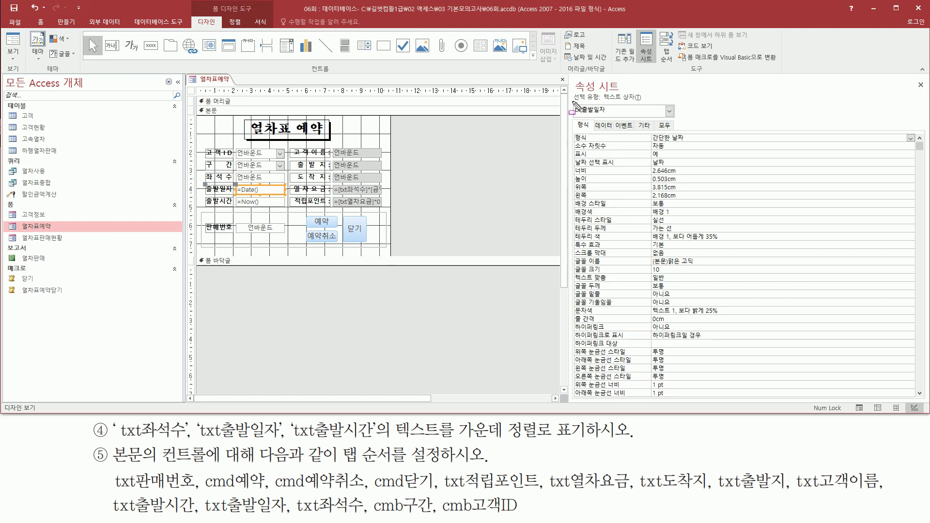
{"action": "left_click", "coordinate": [260, 202]}
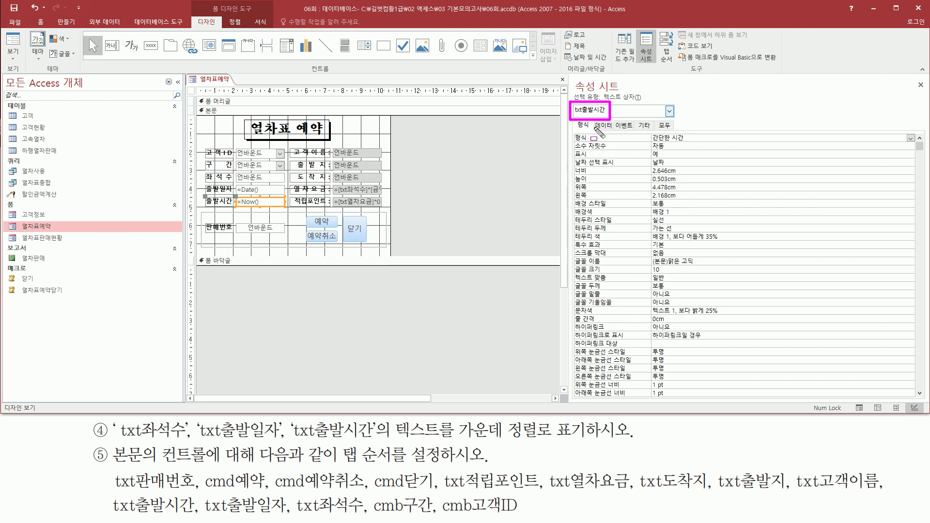
{"action": "left_click_drag", "start_coordinate": [234, 171], "coordinate": [288, 209]}
{"action": "left_click_drag", "start_coordinate": [451, 441], "coordinate": [538, 441]}
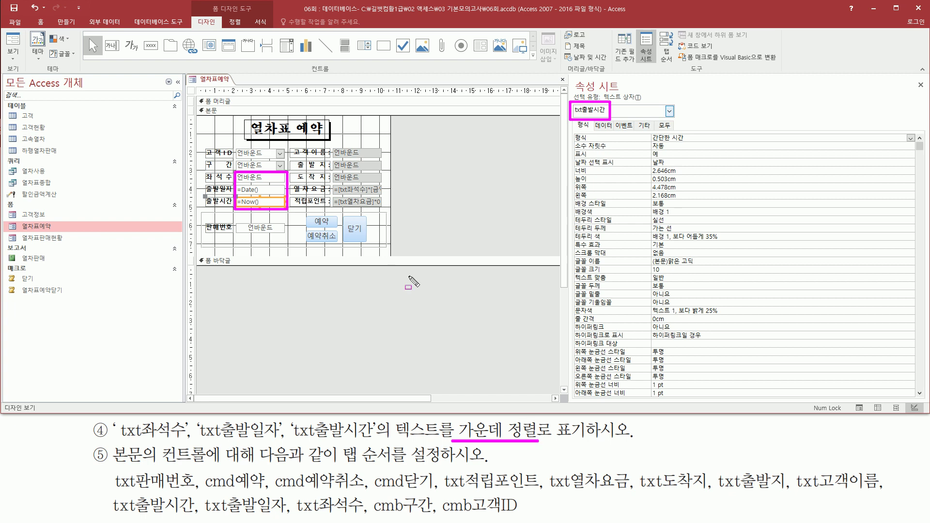
Step: Set the text alignment of the txt좌석수, txt출발일자 and txt출발시간 text boxes together to 가운데
{"action": "left_click", "coordinate": [258, 176]}
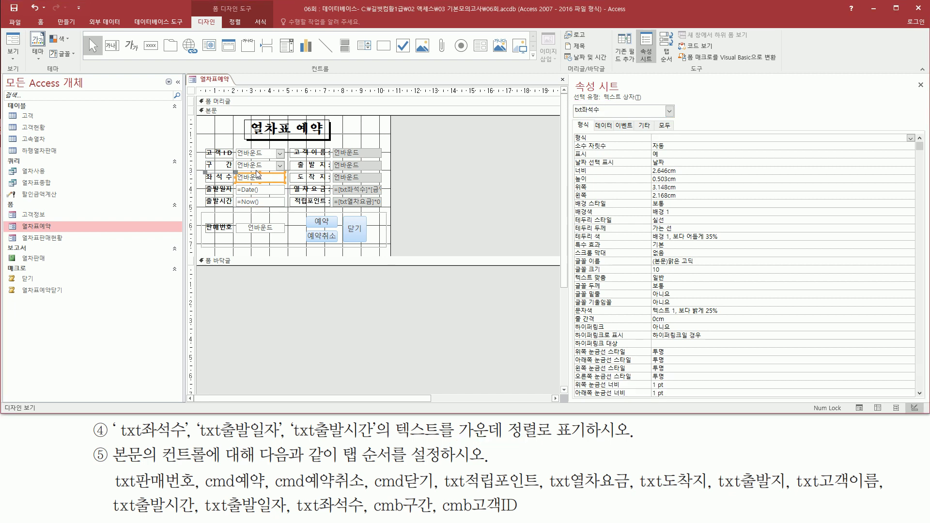
{"action": "left_click", "coordinate": [273, 194], "text": "shift"}
{"action": "left_click", "coordinate": [279, 203], "text": "shift"}
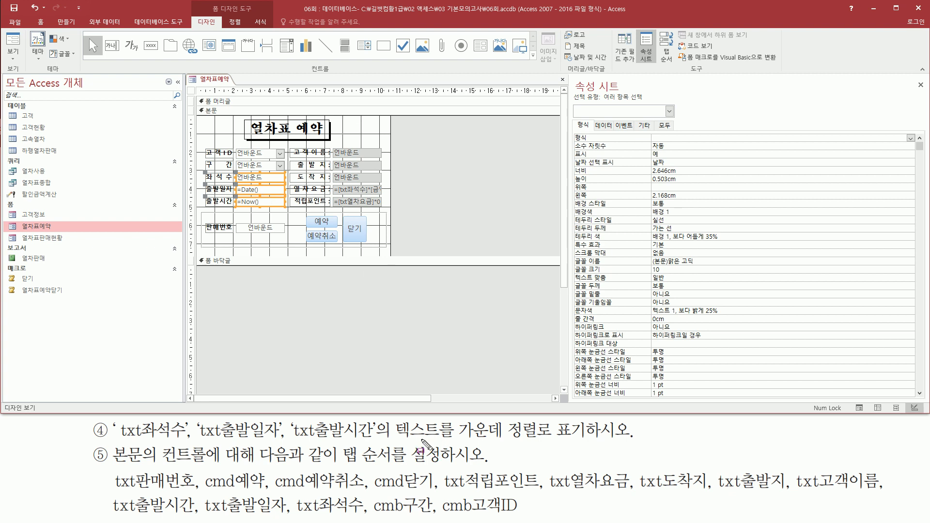
{"action": "left_click_drag", "start_coordinate": [455, 440], "coordinate": [548, 441]}
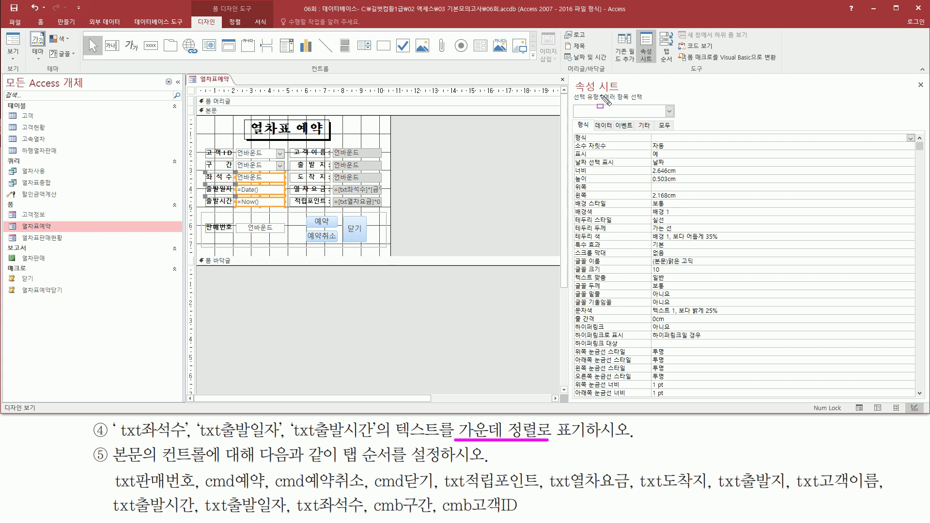
{"action": "left_click_drag", "start_coordinate": [602, 103], "coordinate": [647, 103]}
{"action": "left_click_drag", "start_coordinate": [574, 270], "coordinate": [671, 281]}
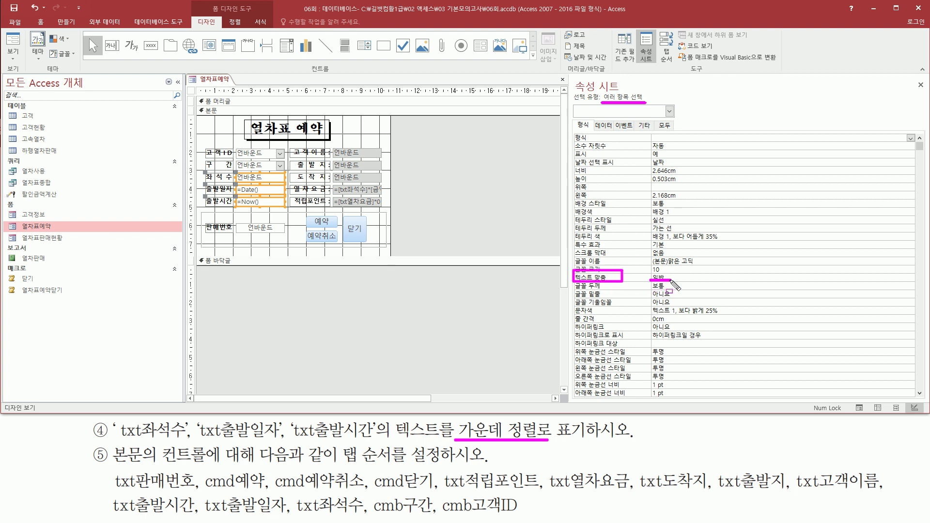
{"action": "key", "text": "Escape"}
{"action": "left_click", "coordinate": [855, 280]}
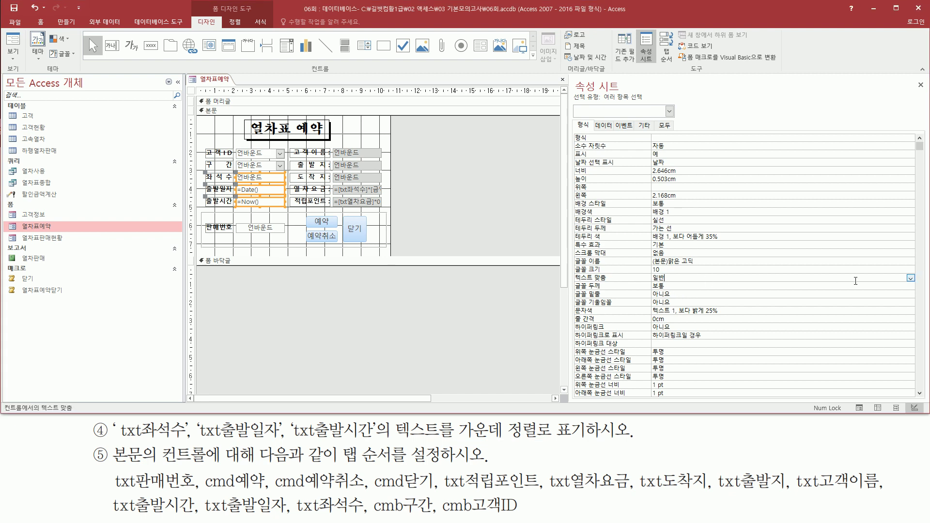
{"action": "left_click", "coordinate": [911, 278]}
{"action": "left_click", "coordinate": [858, 301]}
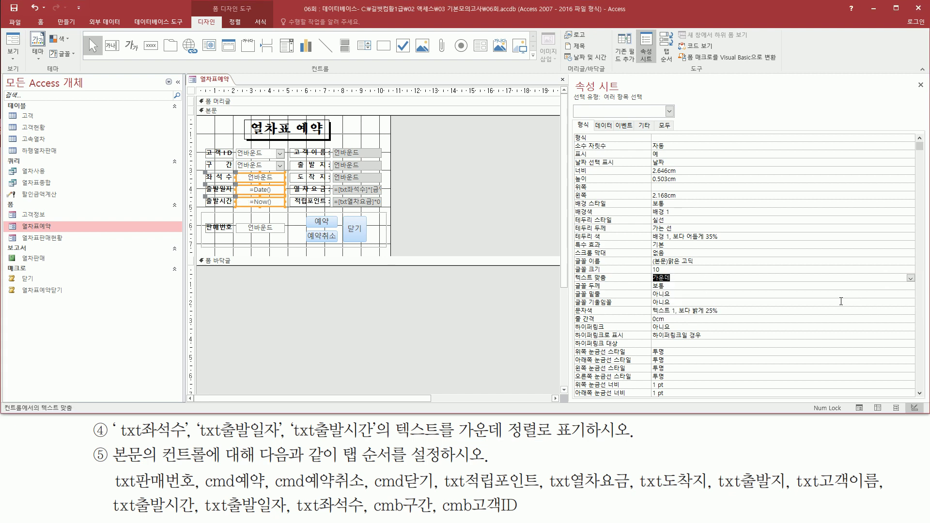
{"action": "mouse_move", "coordinate": [570, 269]}
{"action": "left_mouse_down"}
{"action": "mouse_move", "coordinate": [599, 284]}
{"action": "mouse_move", "coordinate": [688, 286]}
{"action": "left_mouse_up"}
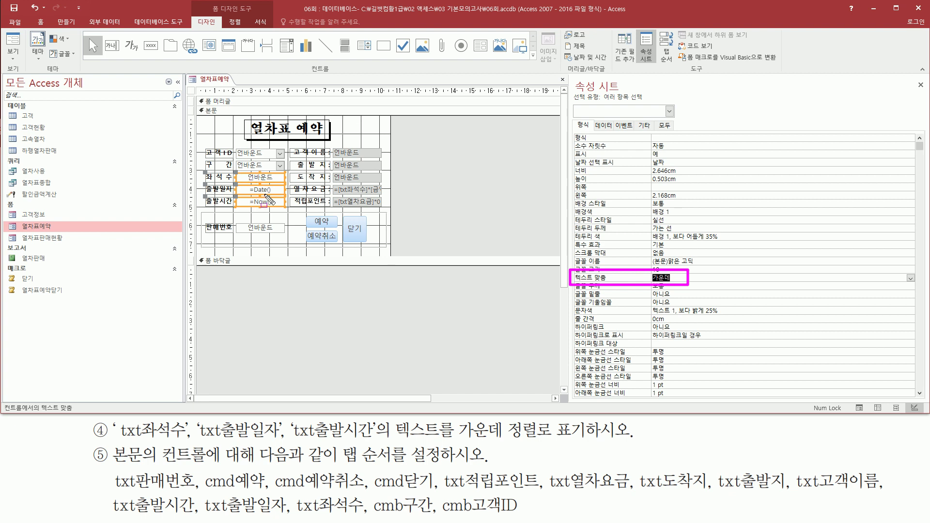
Step: Preview the 열차표예약 form in Form view and enter 10 in 좌석수 to check the alignment of the three fields
{"action": "right_click", "coordinate": [435, 160]}
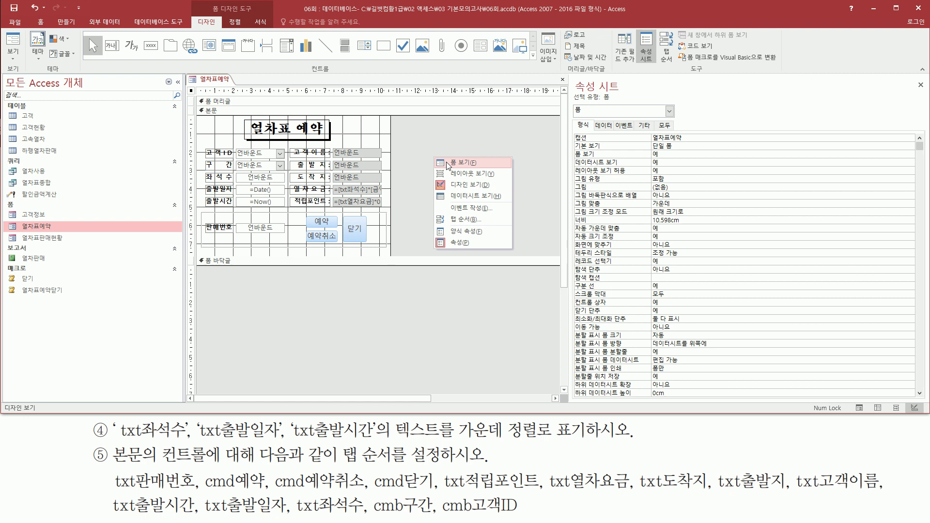
{"action": "left_click", "coordinate": [447, 164]}
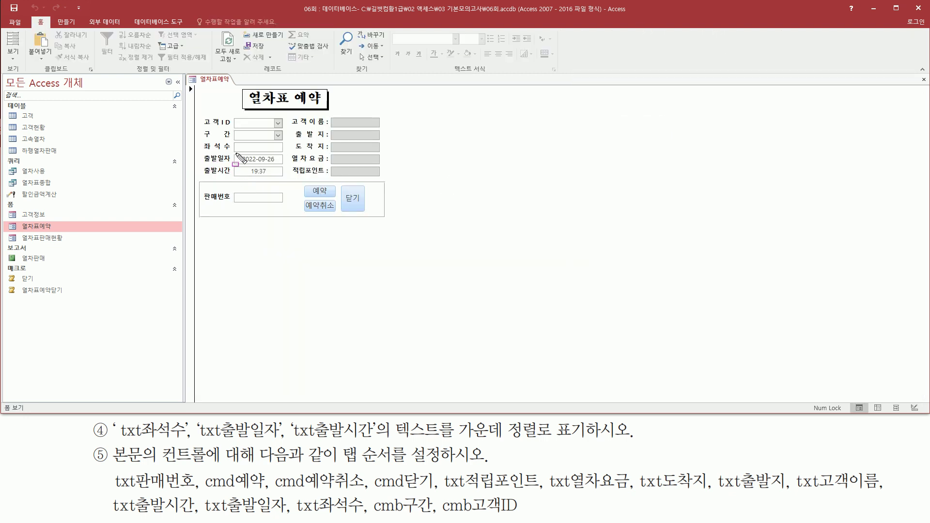
{"action": "left_click_drag", "start_coordinate": [232, 150], "coordinate": [288, 180]}
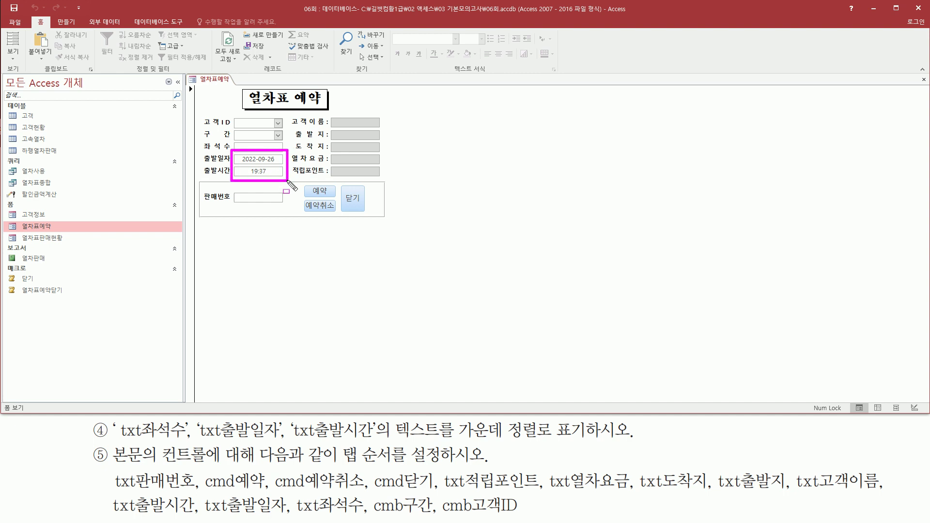
{"action": "left_click_drag", "start_coordinate": [242, 142], "coordinate": [279, 153]}
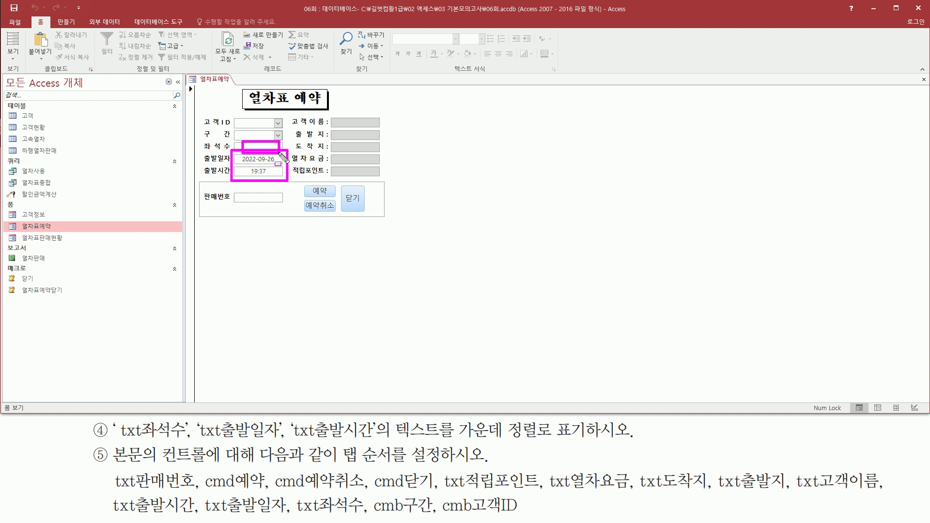
{"action": "key", "text": "Escape"}
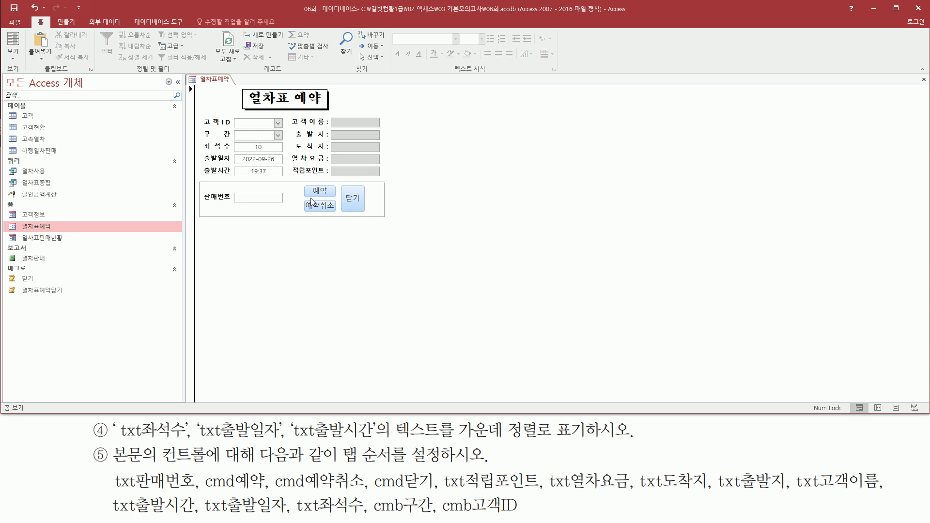
{"action": "left_click", "coordinate": [275, 160]}
{"action": "left_click", "coordinate": [271, 147]}
{"action": "left_click_drag", "start_coordinate": [233, 141], "coordinate": [285, 180]}
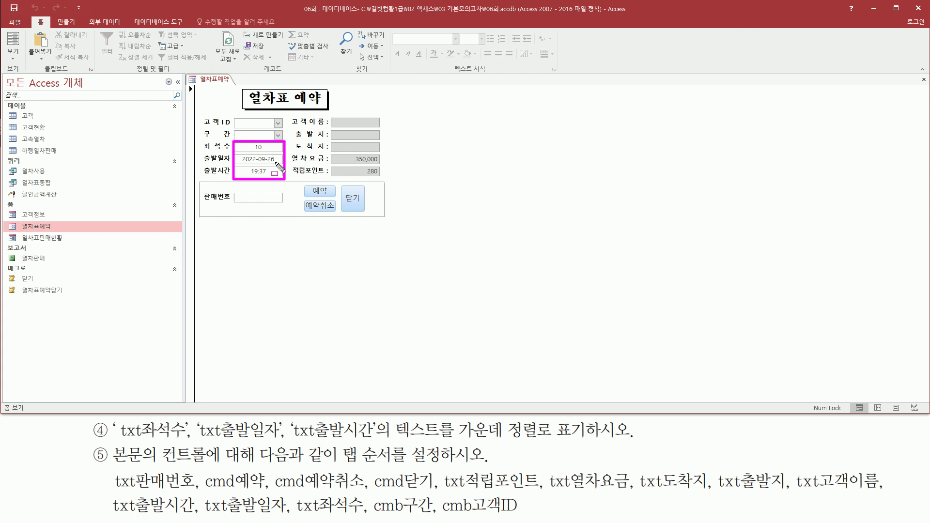
{"action": "key", "text": "Escape"}
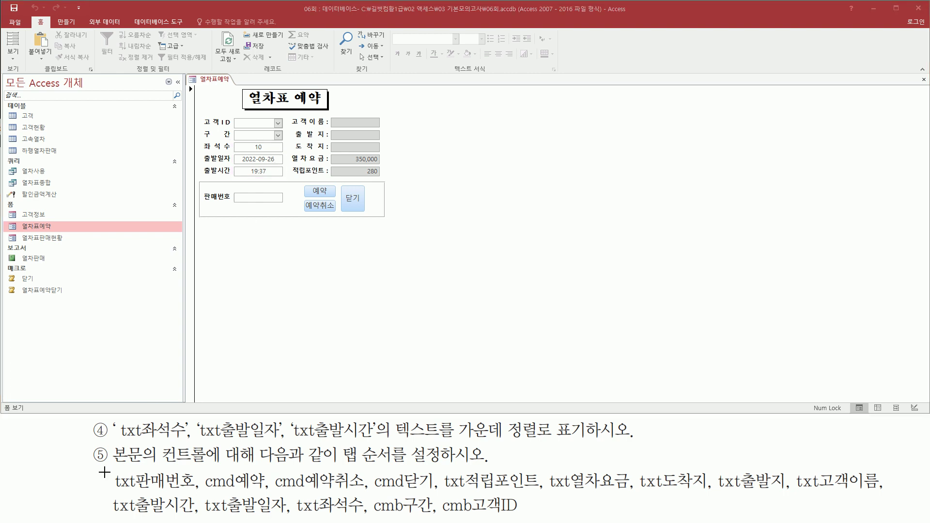
{"action": "left_click_drag", "start_coordinate": [110, 441], "coordinate": [161, 470]}
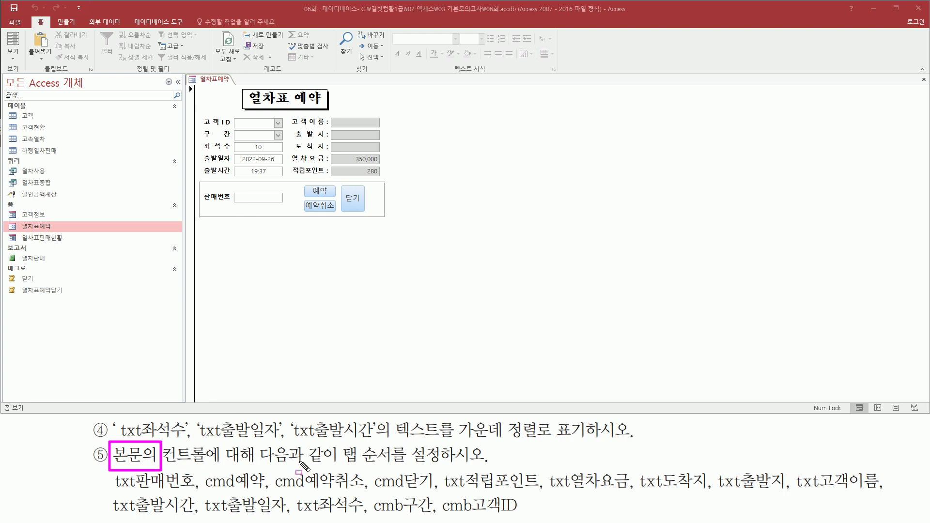
{"action": "mouse_move", "coordinate": [335, 443]}
{"action": "left_mouse_down"}
{"action": "mouse_move", "coordinate": [381, 466]}
{"action": "mouse_move", "coordinate": [441, 466]}
{"action": "left_mouse_up"}
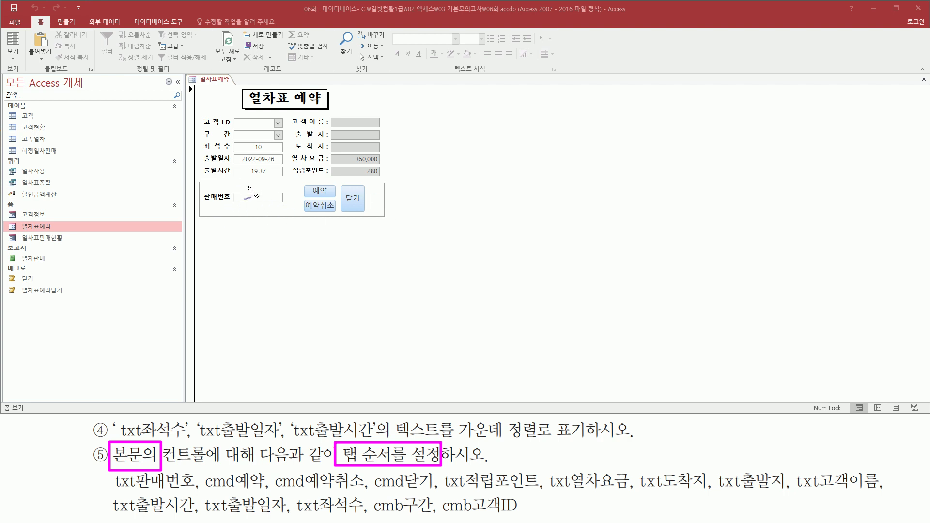
{"action": "left_click_drag", "start_coordinate": [259, 190], "coordinate": [255, 207]}
{"action": "mouse_move", "coordinate": [306, 185]}
{"action": "left_mouse_down"}
{"action": "mouse_move", "coordinate": [307, 194]}
{"action": "mouse_move", "coordinate": [326, 192]}
{"action": "left_mouse_up"}
{"action": "mouse_move", "coordinate": [307, 203]}
{"action": "left_mouse_down"}
{"action": "mouse_move", "coordinate": [320, 204]}
{"action": "mouse_move", "coordinate": [314, 216]}
{"action": "mouse_move", "coordinate": [326, 218]}
{"action": "left_mouse_up"}
{"action": "mouse_move", "coordinate": [353, 192]}
{"action": "left_mouse_down"}
{"action": "mouse_move", "coordinate": [343, 205]}
{"action": "mouse_move", "coordinate": [364, 204]}
{"action": "mouse_move", "coordinate": [356, 221]}
{"action": "left_mouse_up"}
{"action": "mouse_move", "coordinate": [352, 168]}
{"action": "left_mouse_down"}
{"action": "mouse_move", "coordinate": [356, 179]}
{"action": "mouse_move", "coordinate": [363, 166]}
{"action": "left_mouse_up"}
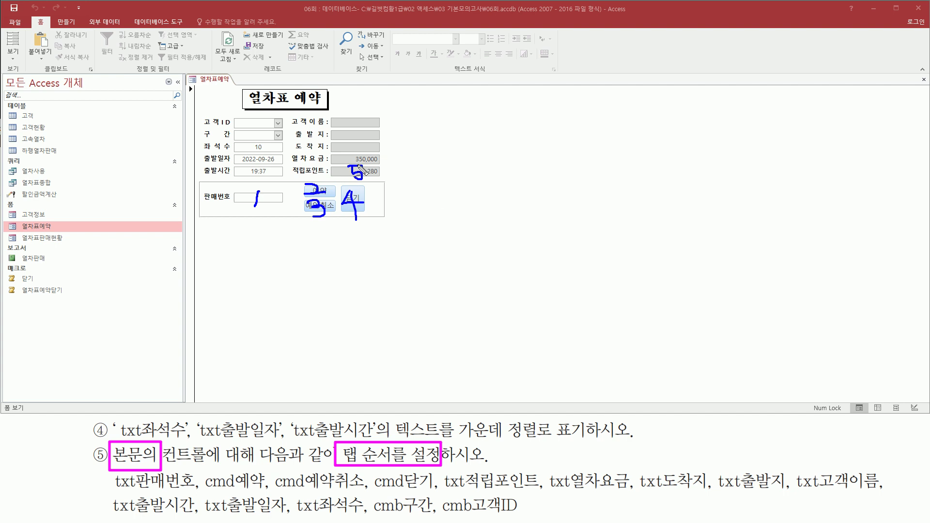
{"action": "left_click_drag", "start_coordinate": [352, 156], "coordinate": [350, 165]}
{"action": "mouse_move", "coordinate": [365, 147]}
{"action": "left_mouse_down"}
{"action": "mouse_move", "coordinate": [372, 141]}
{"action": "mouse_move", "coordinate": [370, 161]}
{"action": "left_mouse_up"}
{"action": "left_click_drag", "start_coordinate": [353, 131], "coordinate": [355, 140]}
{"action": "left_click_drag", "start_coordinate": [367, 115], "coordinate": [369, 130]}
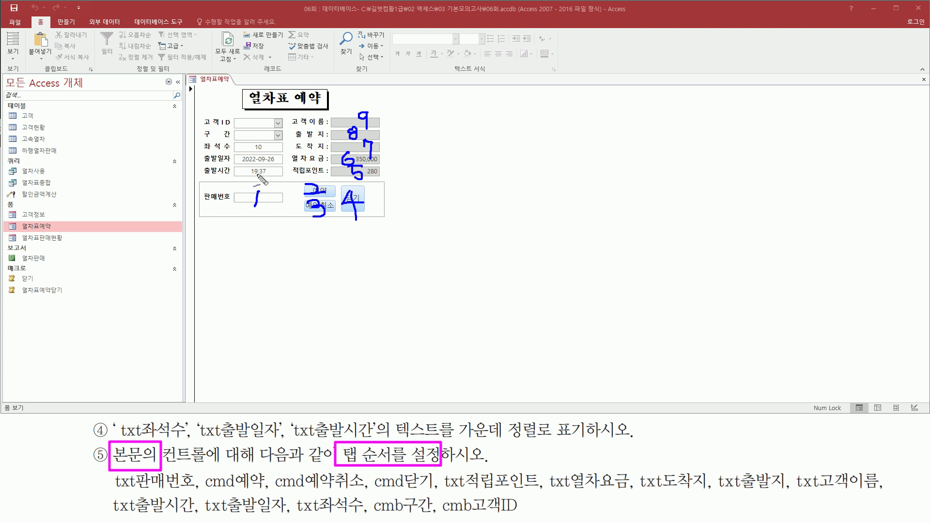
{"action": "mouse_move", "coordinate": [239, 169]}
{"action": "left_mouse_down"}
{"action": "mouse_move", "coordinate": [238, 178]}
{"action": "mouse_move", "coordinate": [252, 169]}
{"action": "left_mouse_up"}
{"action": "left_click_drag", "start_coordinate": [262, 155], "coordinate": [267, 165]}
{"action": "mouse_move", "coordinate": [241, 142]}
{"action": "left_mouse_down"}
{"action": "mouse_move", "coordinate": [242, 152]}
{"action": "mouse_move", "coordinate": [265, 151]}
{"action": "left_mouse_up"}
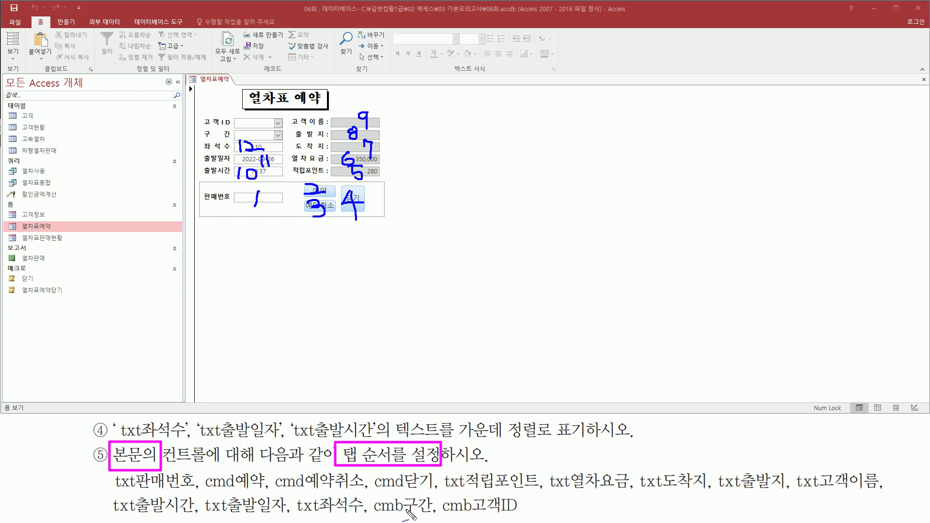
{"action": "mouse_move", "coordinate": [270, 130]}
{"action": "left_mouse_down"}
{"action": "mouse_move", "coordinate": [281, 137]}
{"action": "mouse_move", "coordinate": [272, 142]}
{"action": "left_mouse_up"}
{"action": "mouse_move", "coordinate": [246, 115]}
{"action": "left_mouse_down"}
{"action": "mouse_move", "coordinate": [247, 129]}
{"action": "mouse_move", "coordinate": [265, 124]}
{"action": "mouse_move", "coordinate": [259, 130]}
{"action": "left_mouse_up"}
{"action": "mouse_move", "coordinate": [334, 160]}
{"action": "left_mouse_down"}
{"action": "mouse_move", "coordinate": [342, 157]}
{"action": "mouse_move", "coordinate": [339, 170]}
{"action": "left_mouse_up"}
{"action": "key", "text": "Escape"}
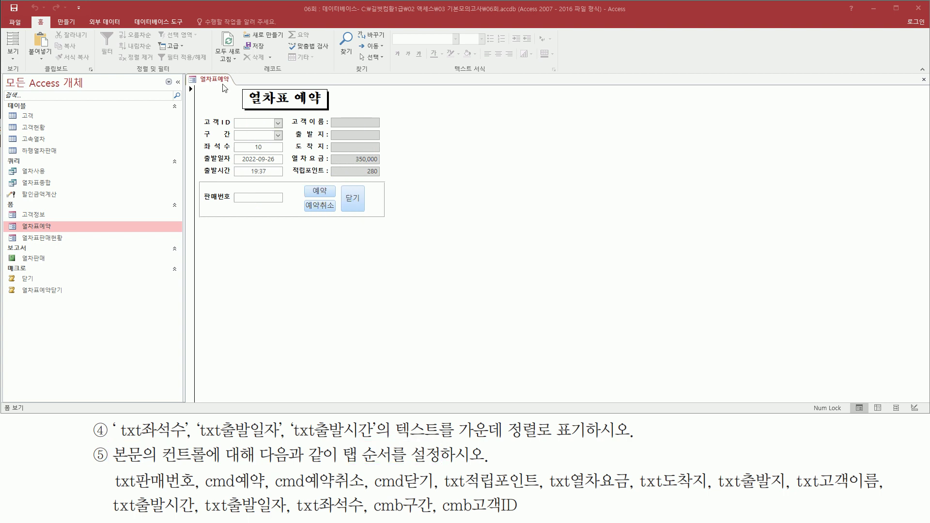
Step: Return the 열차표예약 form to Design view and open the 탭 순서 settings for the 본문 section
{"action": "right_click", "coordinate": [226, 79]}
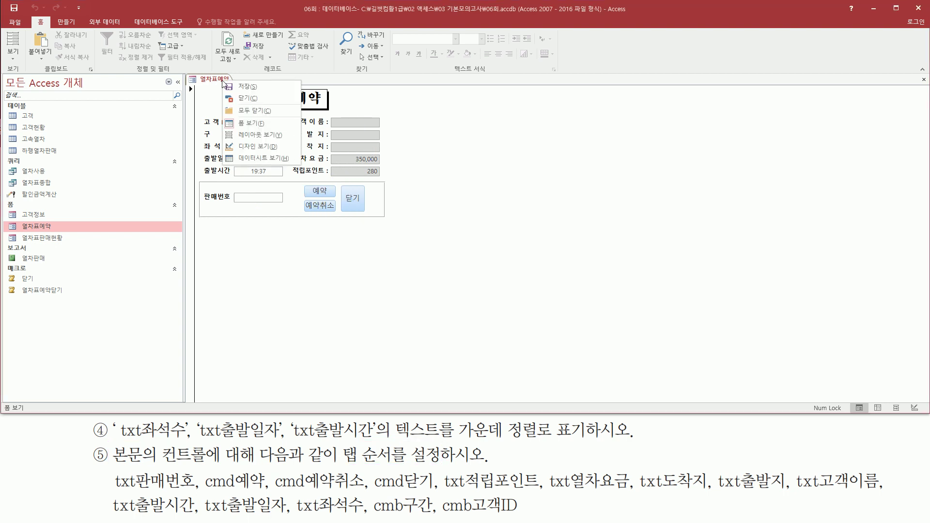
{"action": "left_click", "coordinate": [260, 147]}
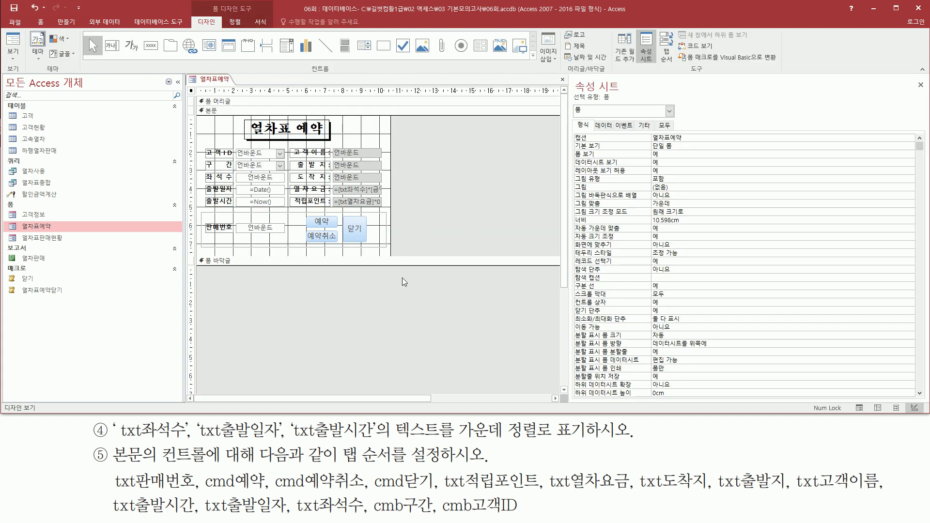
{"action": "left_click_drag", "start_coordinate": [218, 272], "coordinate": [478, 362]}
{"action": "mouse_move", "coordinate": [427, 143]}
{"action": "left_mouse_down"}
{"action": "mouse_move", "coordinate": [494, 214]}
{"action": "mouse_move", "coordinate": [526, 212]}
{"action": "left_mouse_up"}
{"action": "right_click", "coordinate": [515, 198]}
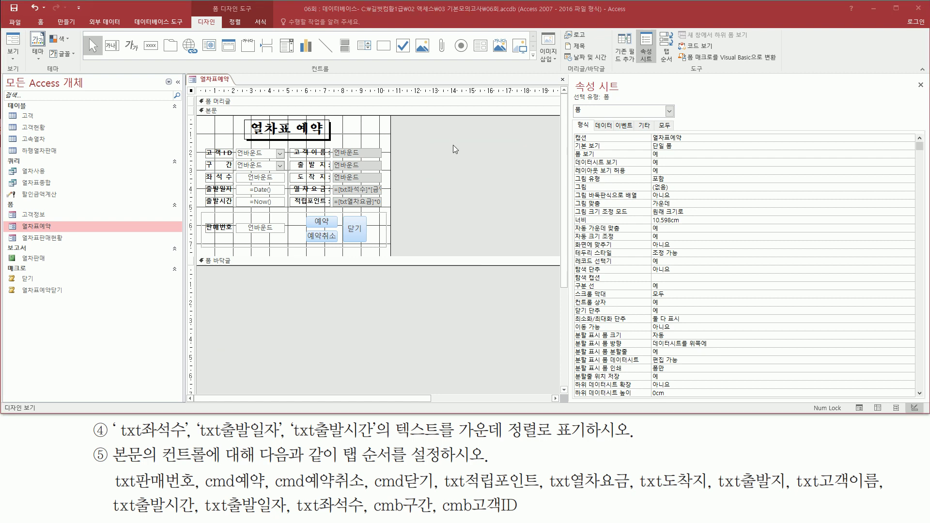
{"action": "right_click", "coordinate": [455, 148]}
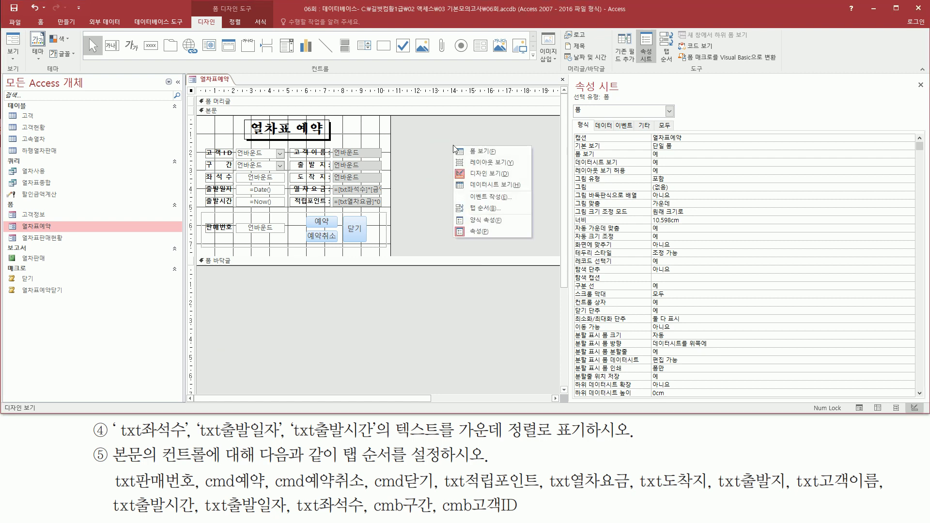
{"action": "left_click", "coordinate": [486, 208]}
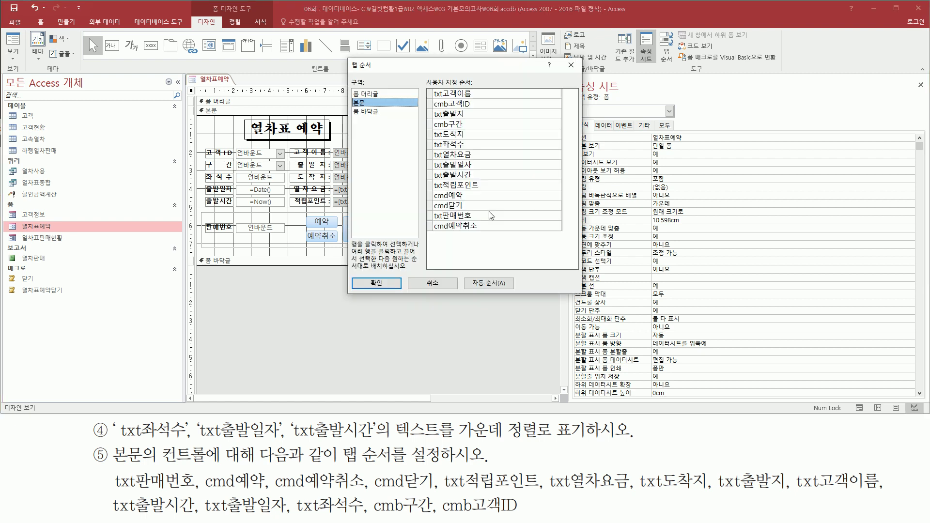
{"action": "mouse_move", "coordinate": [348, 52]}
{"action": "left_mouse_down"}
{"action": "mouse_move", "coordinate": [589, 301]}
{"action": "mouse_move", "coordinate": [581, 296]}
{"action": "left_mouse_up"}
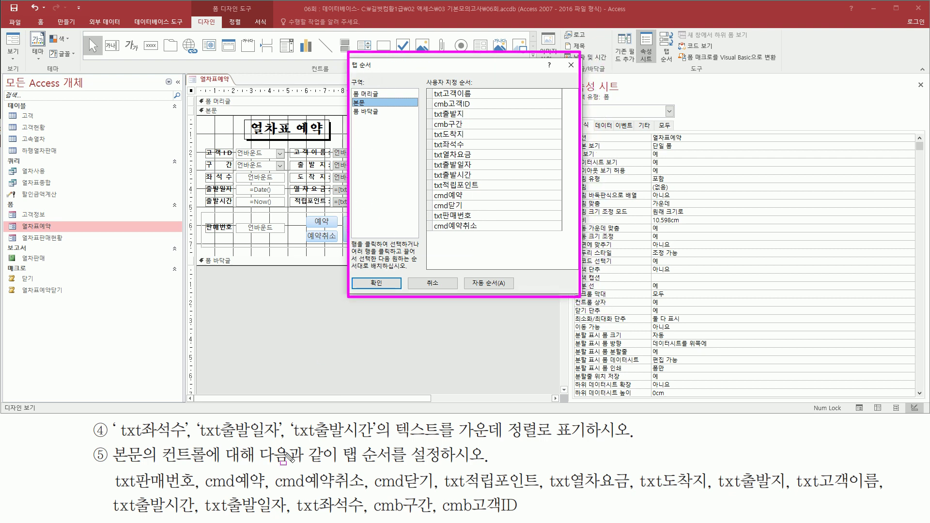
{"action": "left_click_drag", "start_coordinate": [109, 442], "coordinate": [153, 465]}
{"action": "left_click_drag", "start_coordinate": [154, 466], "coordinate": [251, 467]}
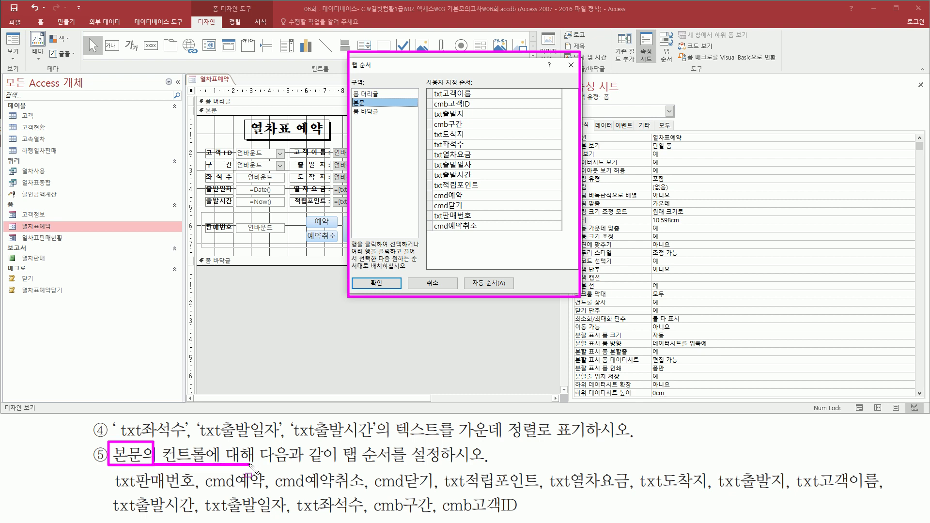
{"action": "left_click_drag", "start_coordinate": [350, 98], "coordinate": [374, 109]}
{"action": "mouse_move", "coordinate": [427, 88]}
{"action": "left_mouse_down"}
{"action": "mouse_move", "coordinate": [483, 238]}
{"action": "mouse_move", "coordinate": [496, 238]}
{"action": "left_mouse_up"}
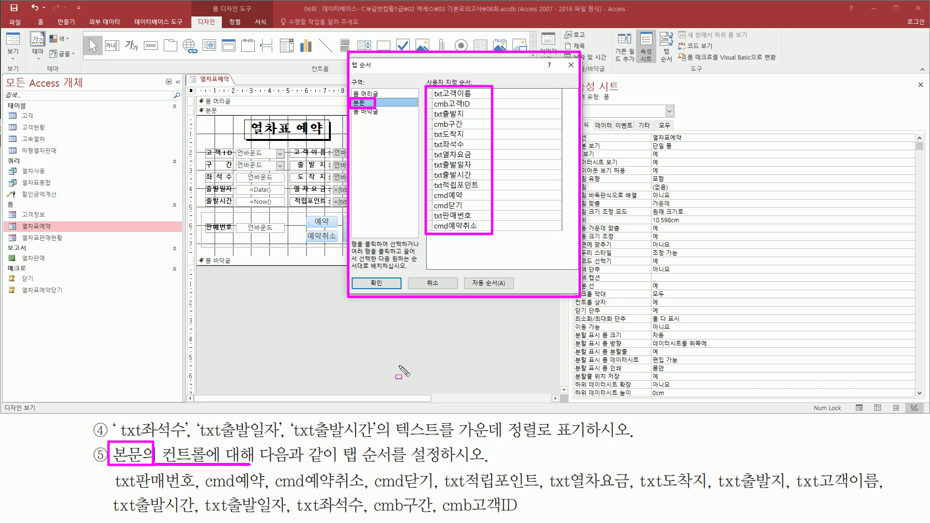
{"action": "left_click_drag", "start_coordinate": [112, 490], "coordinate": [886, 492]}
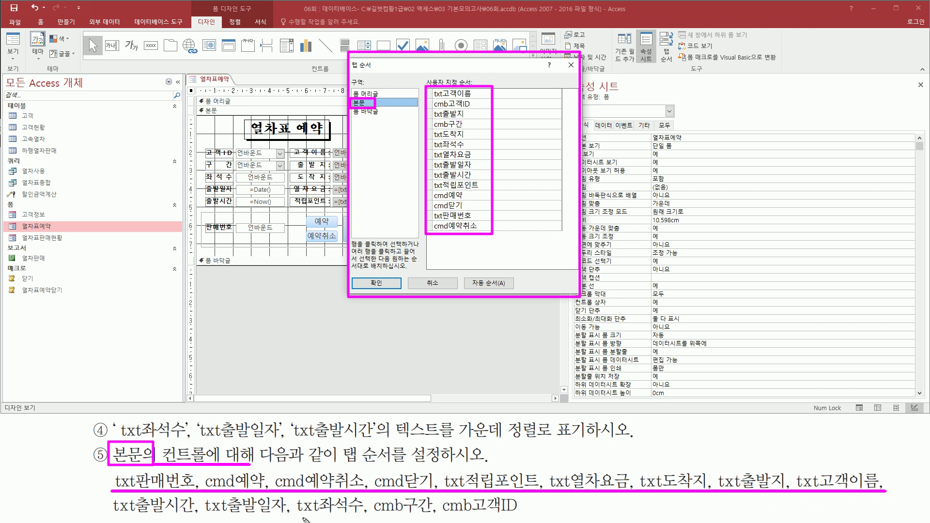
{"action": "left_click_drag", "start_coordinate": [108, 513], "coordinate": [535, 515]}
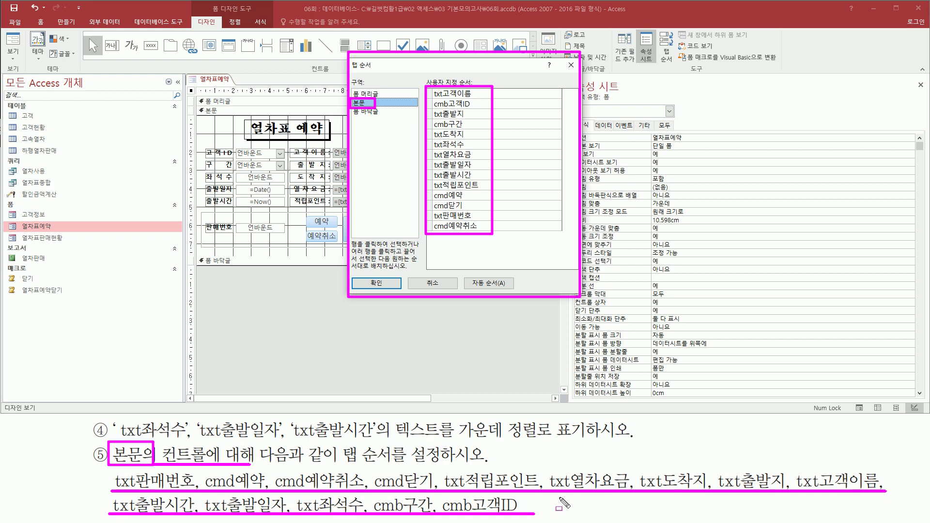
{"action": "key", "text": "Escape"}
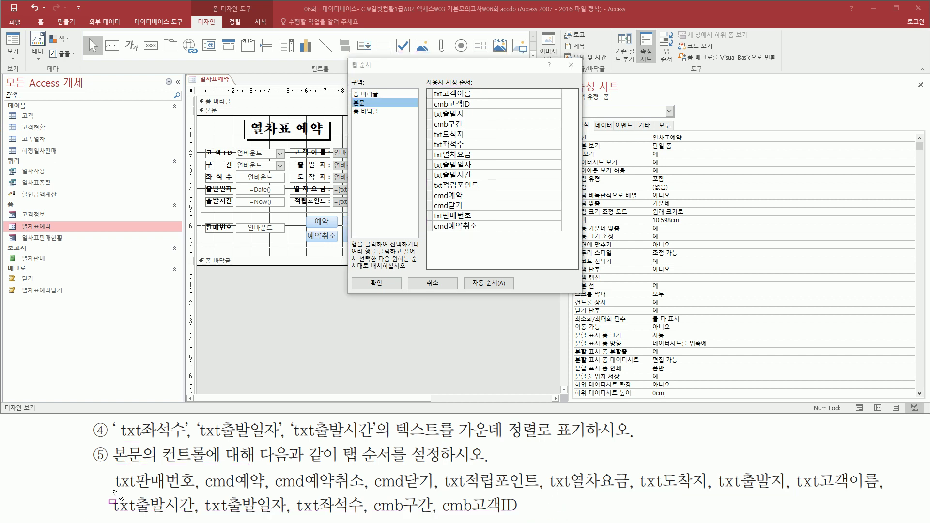
Step: Move txt판매번호 to the first place and cmd예약 to the second place in the 본문 tab order
{"action": "left_click_drag", "start_coordinate": [111, 491], "coordinate": [191, 489]}
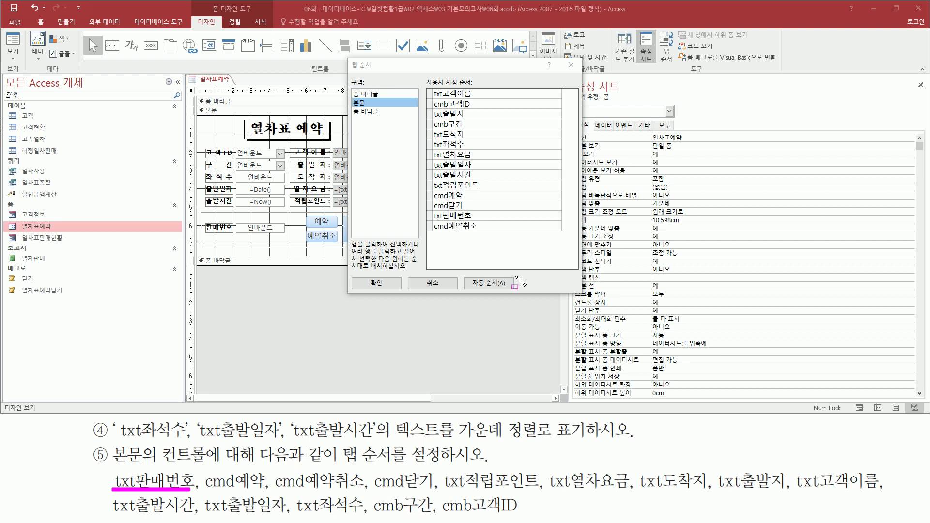
{"action": "mouse_move", "coordinate": [440, 211]}
{"action": "left_mouse_down"}
{"action": "mouse_move", "coordinate": [443, 231]}
{"action": "mouse_move", "coordinate": [487, 210]}
{"action": "left_mouse_up"}
{"action": "key", "text": "Escape"}
{"action": "left_click", "coordinate": [431, 219]}
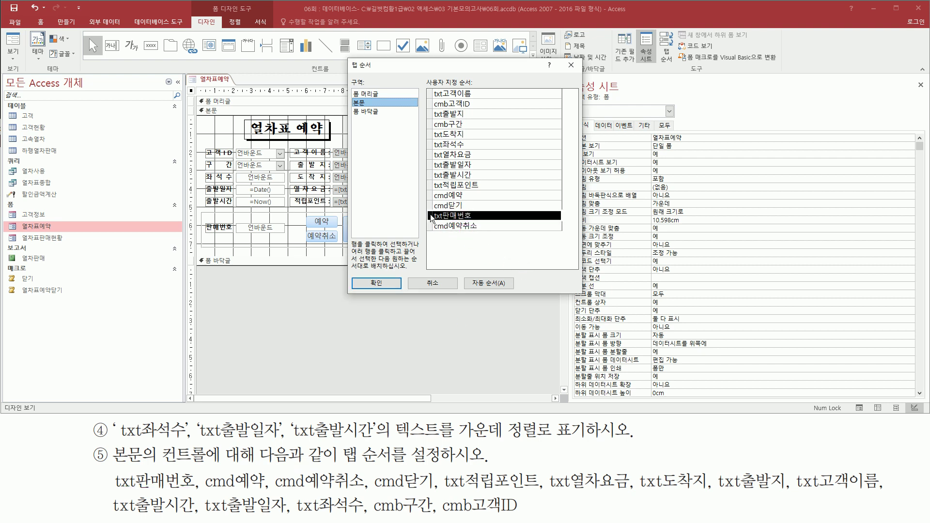
{"action": "left_click_drag", "start_coordinate": [431, 217], "coordinate": [439, 96]}
{"action": "left_click_drag", "start_coordinate": [201, 467], "coordinate": [266, 491]}
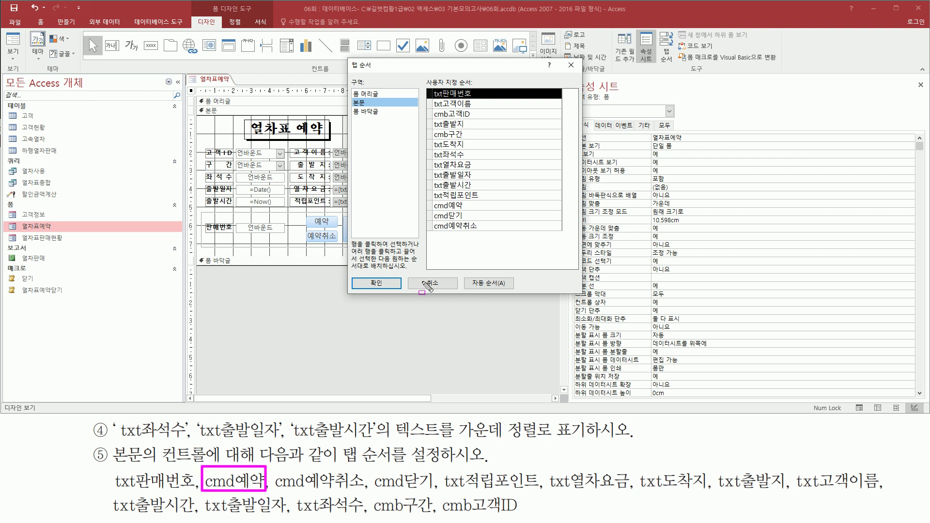
{"action": "mouse_move", "coordinate": [427, 196]}
{"action": "left_mouse_down"}
{"action": "mouse_move", "coordinate": [461, 209]}
{"action": "mouse_move", "coordinate": [431, 210]}
{"action": "mouse_move", "coordinate": [432, 107]}
{"action": "left_mouse_up"}
{"action": "key", "text": "Escape"}
{"action": "left_click", "coordinate": [431, 206]}
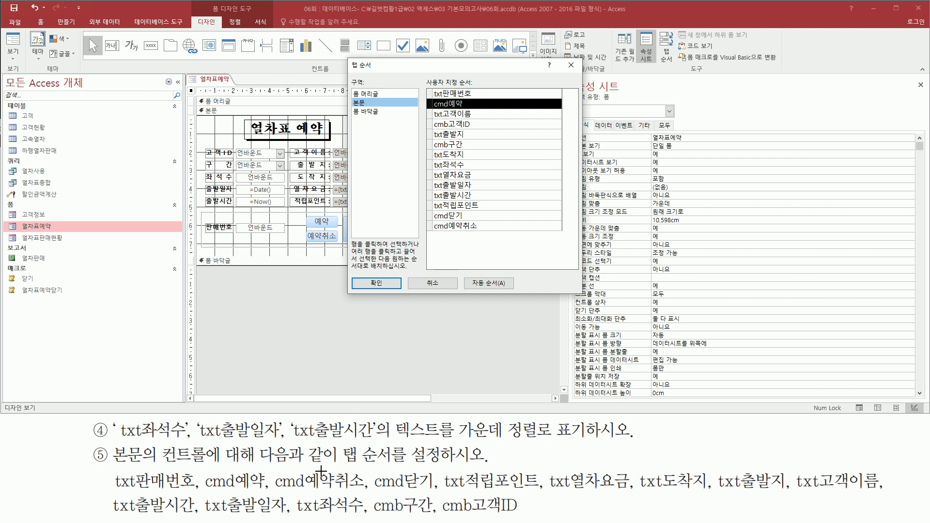
Step: Move cmd예약취소 to the third place and cmd닫기 to the fourth place in the 본문 tab order
{"action": "left_click_drag", "start_coordinate": [273, 490], "coordinate": [368, 491]}
{"action": "left_click_drag", "start_coordinate": [429, 216], "coordinate": [499, 233]}
{"action": "key", "text": "Escape"}
{"action": "left_click", "coordinate": [431, 226]}
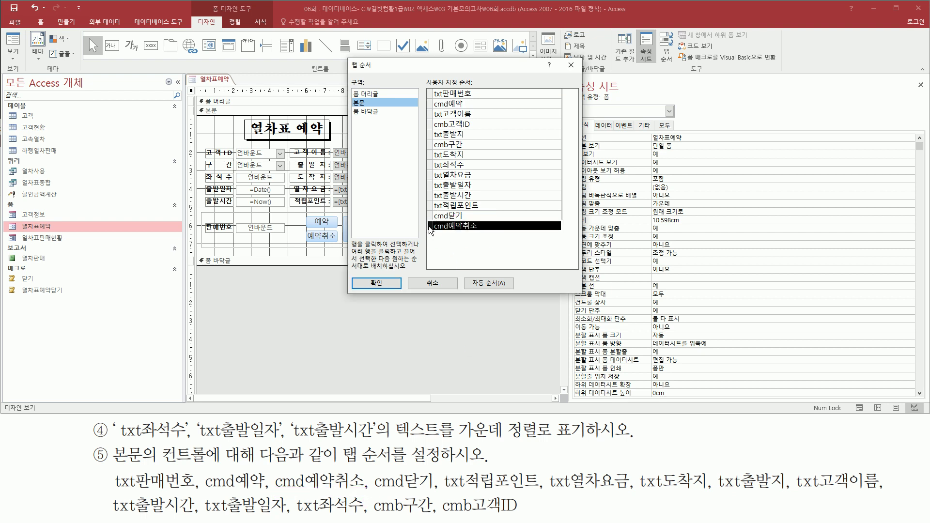
{"action": "left_click_drag", "start_coordinate": [431, 227], "coordinate": [432, 114]}
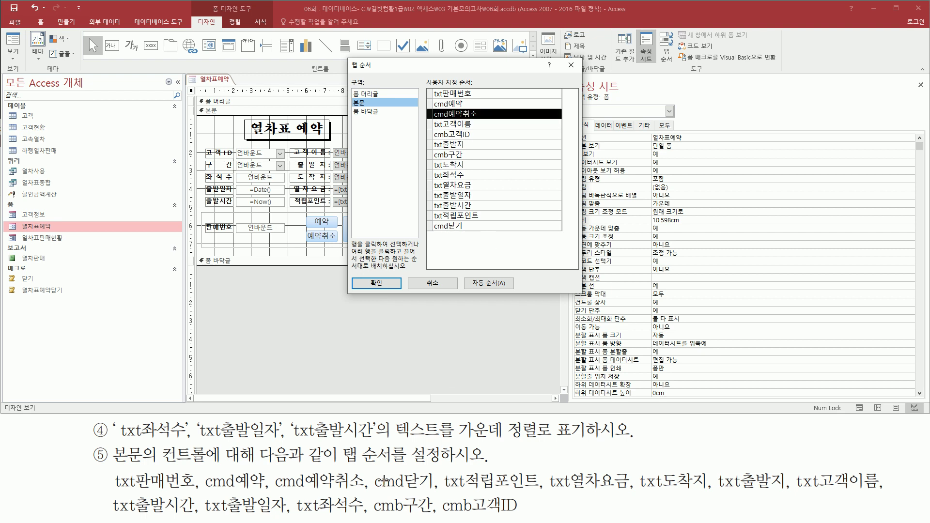
{"action": "left_click_drag", "start_coordinate": [373, 491], "coordinate": [440, 491]}
{"action": "mouse_move", "coordinate": [440, 232]}
{"action": "left_mouse_down"}
{"action": "mouse_move", "coordinate": [424, 219]}
{"action": "mouse_move", "coordinate": [477, 242]}
{"action": "mouse_move", "coordinate": [431, 226]}
{"action": "mouse_move", "coordinate": [448, 145]}
{"action": "mouse_move", "coordinate": [465, 127]}
{"action": "left_mouse_up"}
{"action": "key", "text": "Escape"}
{"action": "left_click", "coordinate": [431, 226]}
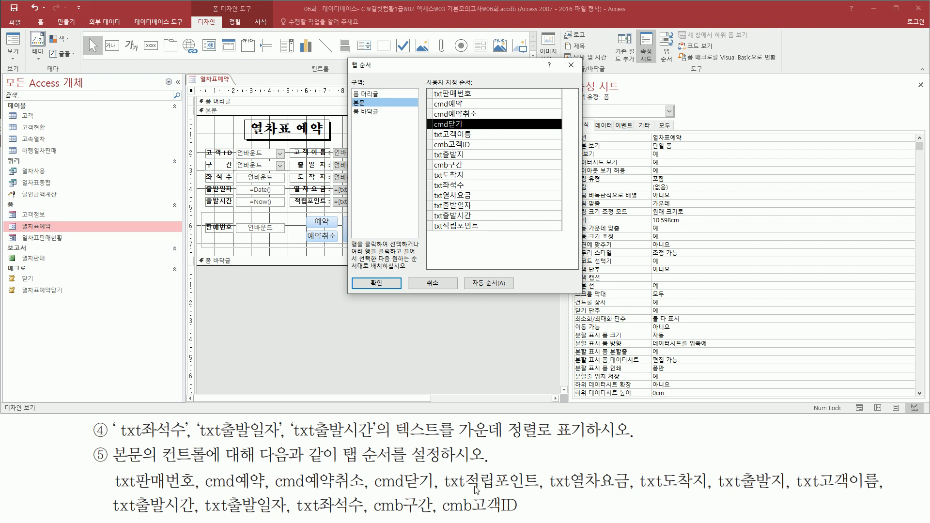
Step: Move txt적립포인트 and txt열차요금, in that sequence, directly after cmd닫기 in the 본문 tab order
{"action": "left_click_drag", "start_coordinate": [442, 489], "coordinate": [535, 489]}
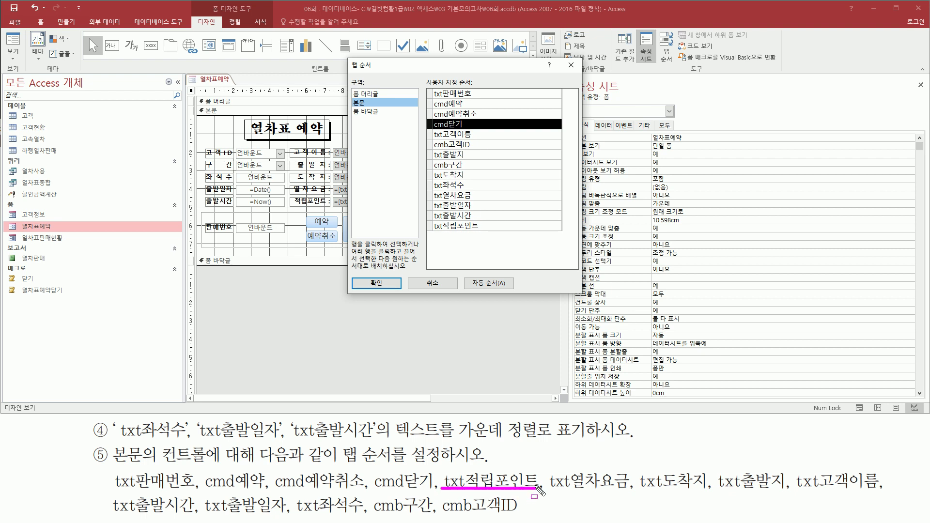
{"action": "mouse_move", "coordinate": [424, 220]}
{"action": "left_mouse_down"}
{"action": "mouse_move", "coordinate": [486, 230]}
{"action": "mouse_move", "coordinate": [456, 139]}
{"action": "left_mouse_up"}
{"action": "left_click", "coordinate": [456, 226]}
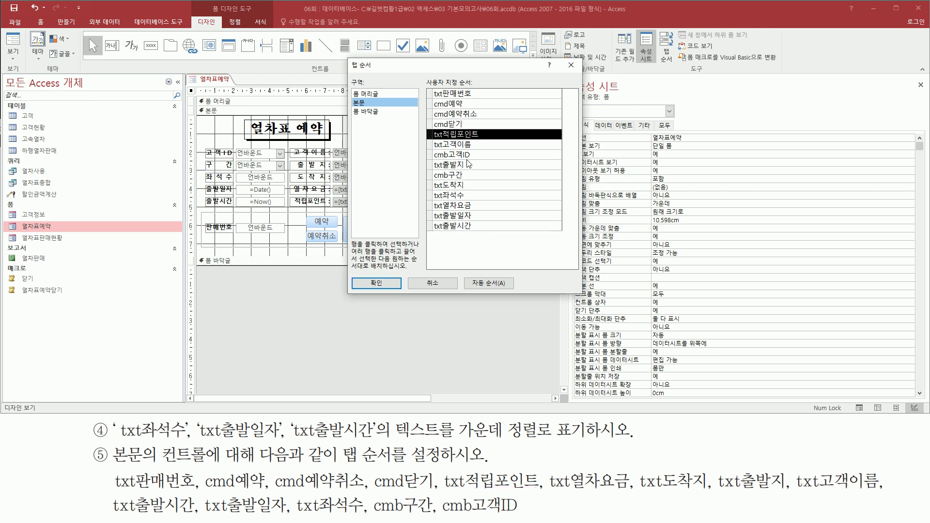
{"action": "left_click_drag", "start_coordinate": [545, 490], "coordinate": [632, 490]}
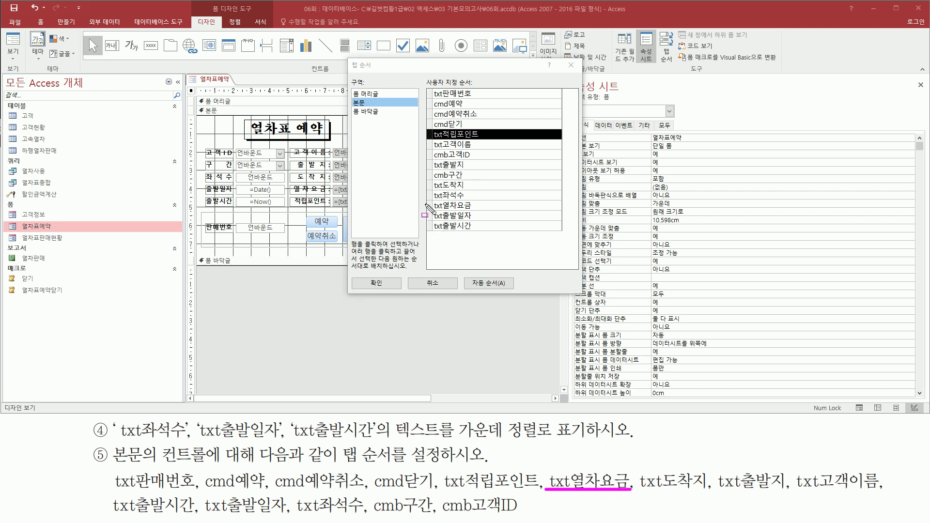
{"action": "left_click_drag", "start_coordinate": [423, 197], "coordinate": [488, 211]}
{"action": "key", "text": "Escape"}
{"action": "left_click_drag", "start_coordinate": [430, 206], "coordinate": [451, 151]}
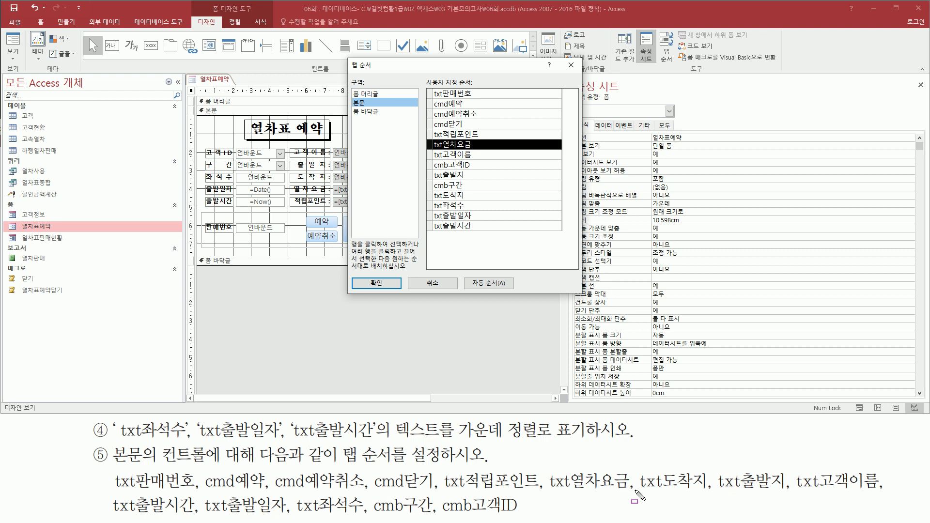
Step: Move txt도착지 and txt출발지, in that sequence, directly after txt열차요금 in the 본문 tab order
{"action": "left_click_drag", "start_coordinate": [633, 490], "coordinate": [708, 490]}
{"action": "mouse_move", "coordinate": [420, 199]}
{"action": "left_mouse_down"}
{"action": "mouse_move", "coordinate": [478, 209]}
{"action": "mouse_move", "coordinate": [436, 186]}
{"action": "mouse_move", "coordinate": [452, 157]}
{"action": "mouse_move", "coordinate": [462, 160]}
{"action": "left_mouse_up"}
{"action": "key", "text": "Escape"}
{"action": "left_click", "coordinate": [433, 195]}
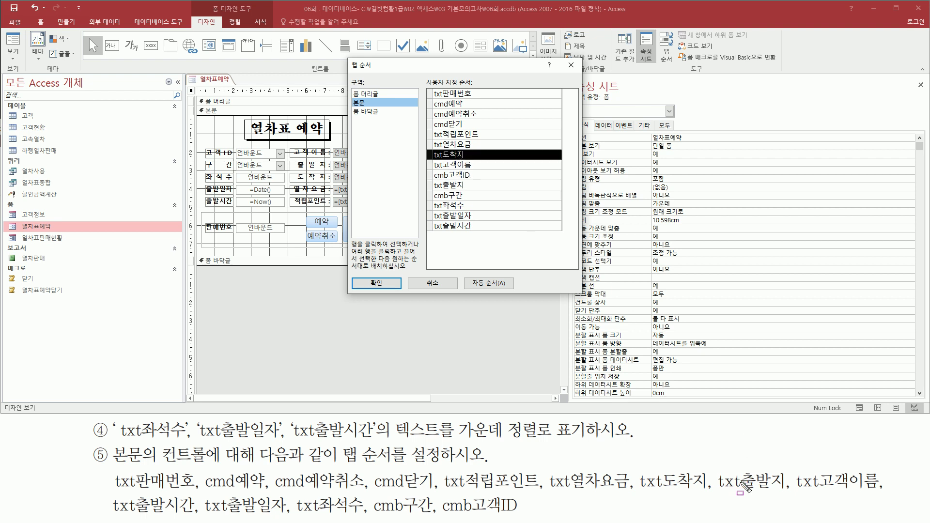
{"action": "left_click_drag", "start_coordinate": [715, 489], "coordinate": [789, 489]}
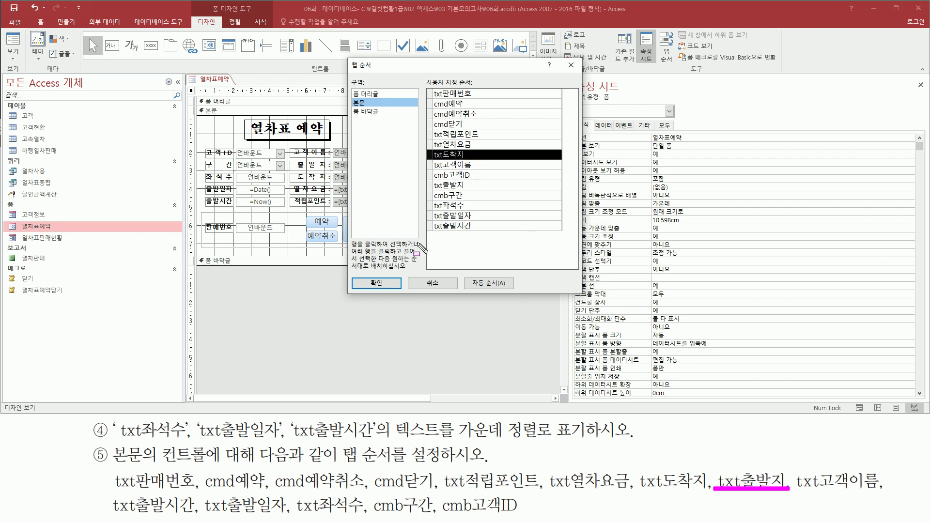
{"action": "mouse_move", "coordinate": [428, 189]}
{"action": "left_mouse_down"}
{"action": "mouse_move", "coordinate": [485, 198]}
{"action": "mouse_move", "coordinate": [435, 163]}
{"action": "mouse_move", "coordinate": [458, 169]}
{"action": "left_mouse_up"}
{"action": "left_click", "coordinate": [430, 185]}
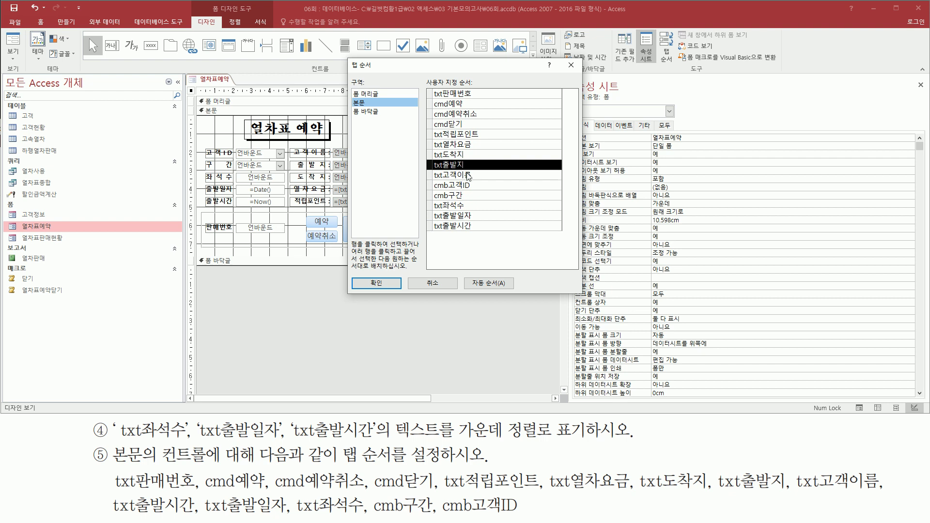
{"action": "left_click_drag", "start_coordinate": [799, 488], "coordinate": [875, 488]}
{"action": "left_click_drag", "start_coordinate": [431, 179], "coordinate": [482, 179]}
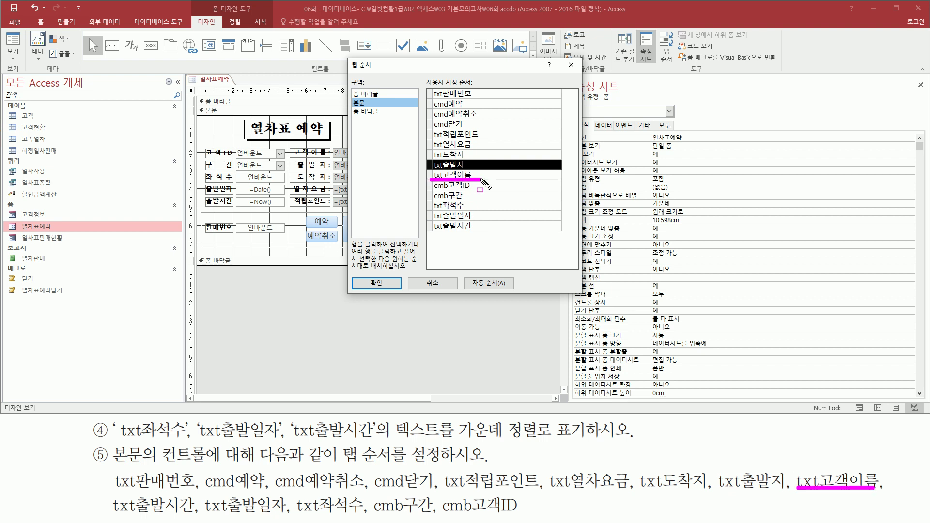
{"action": "left_click_drag", "start_coordinate": [96, 492], "coordinate": [200, 517]}
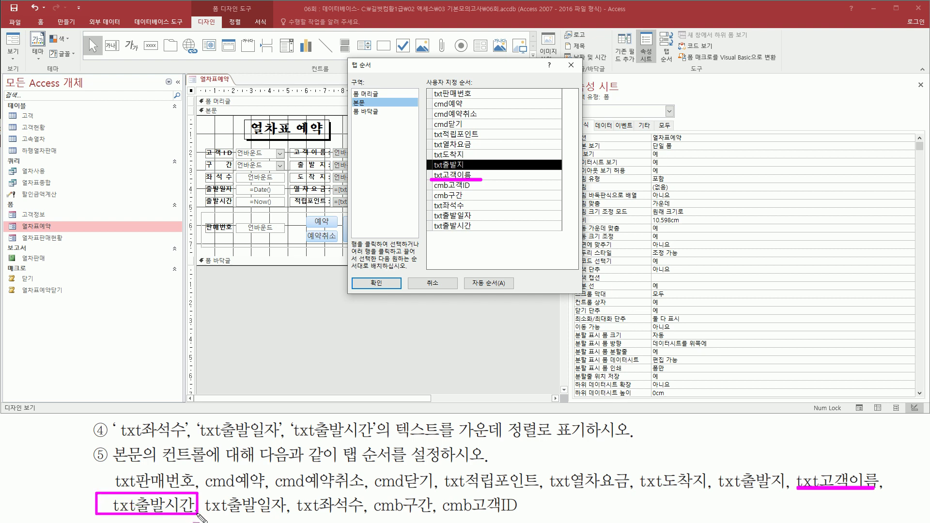
Step: Move txt출발시간 and txt출발일자, in that sequence, directly after txt고객이름 in the 본문 tab order
{"action": "left_click_drag", "start_coordinate": [423, 218], "coordinate": [476, 231]}
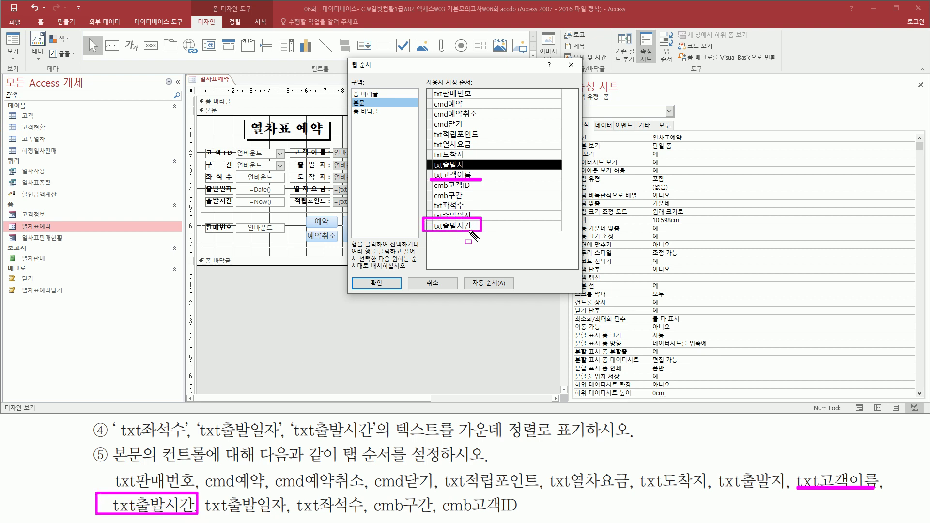
{"action": "key", "text": "Escape"}
{"action": "left_click", "coordinate": [432, 226]}
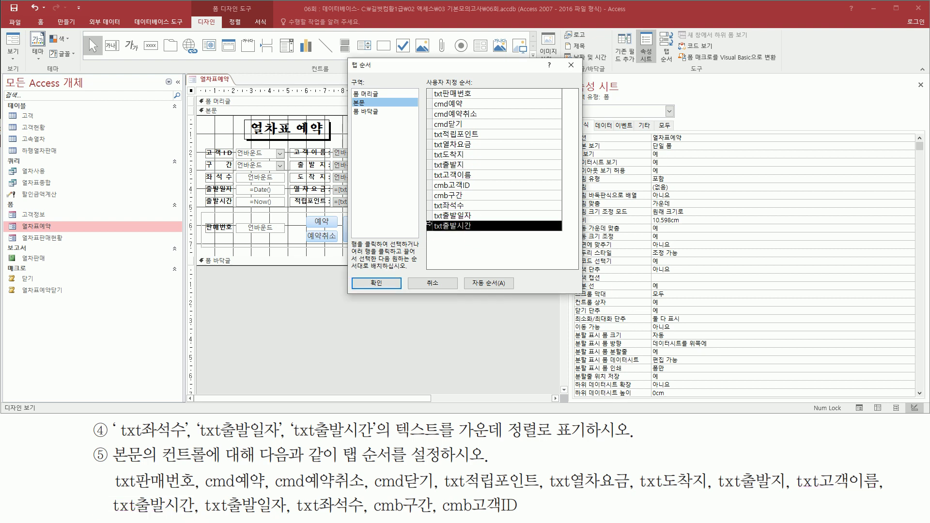
{"action": "left_click_drag", "start_coordinate": [432, 227], "coordinate": [440, 187]}
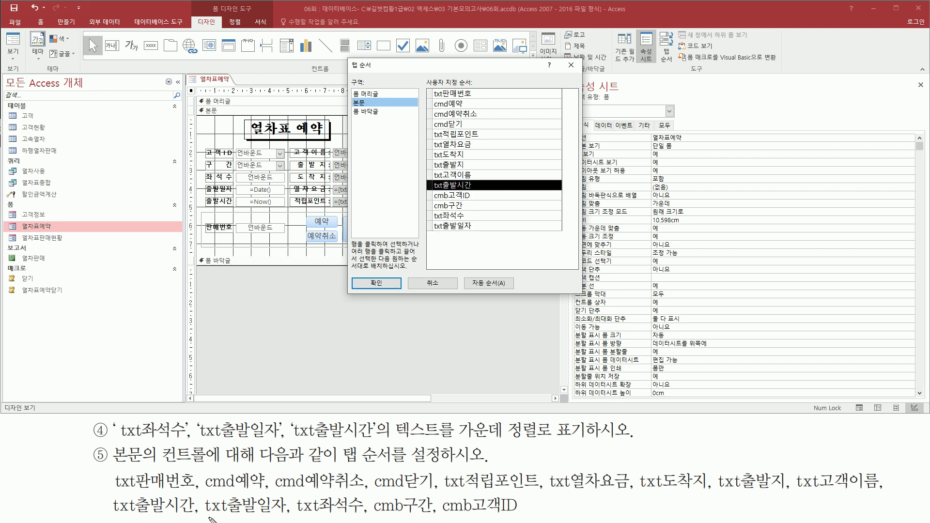
{"action": "left_click_drag", "start_coordinate": [203, 515], "coordinate": [285, 515]}
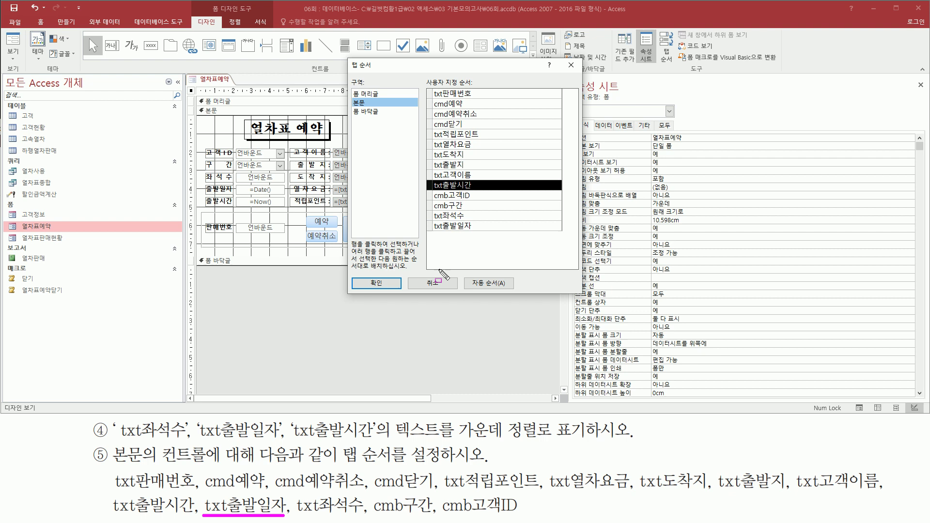
{"action": "mouse_move", "coordinate": [423, 216]}
{"action": "left_mouse_down"}
{"action": "mouse_move", "coordinate": [477, 234]}
{"action": "mouse_move", "coordinate": [430, 222]}
{"action": "mouse_move", "coordinate": [442, 198]}
{"action": "left_mouse_up"}
{"action": "left_click", "coordinate": [430, 228]}
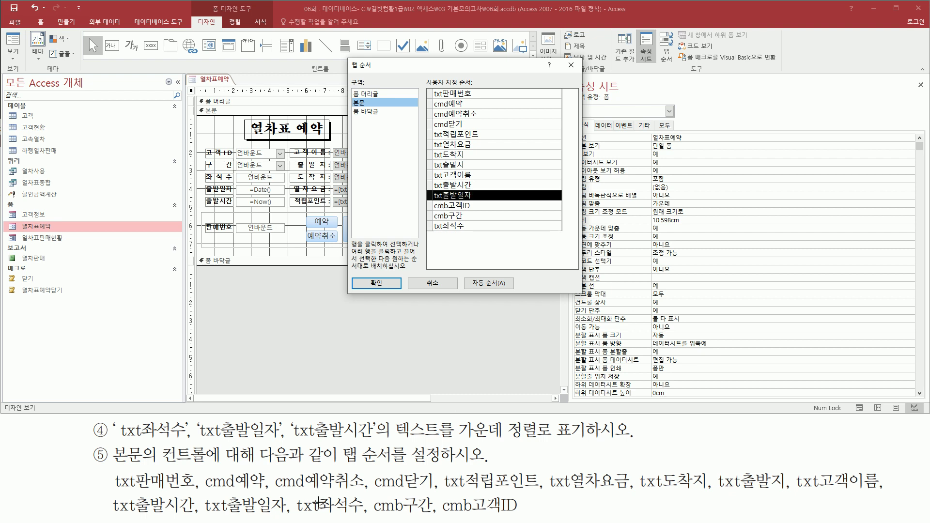
Step: Move txt좌석수 and cmb구간, in that sequence, directly after txt출발일자 in the 본문 tab order
{"action": "left_click_drag", "start_coordinate": [293, 513], "coordinate": [361, 513]}
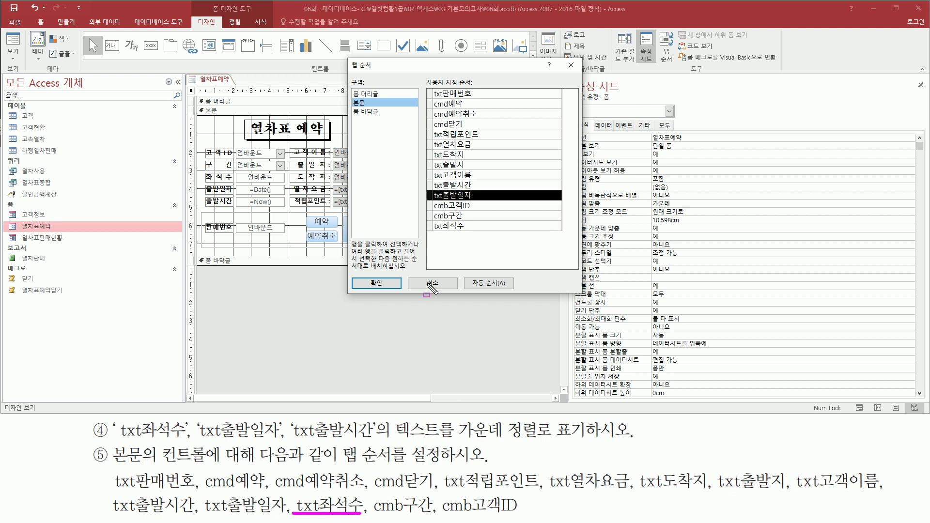
{"action": "mouse_move", "coordinate": [426, 218]}
{"action": "left_mouse_down"}
{"action": "mouse_move", "coordinate": [478, 234]}
{"action": "mouse_move", "coordinate": [431, 233]}
{"action": "mouse_move", "coordinate": [439, 212]}
{"action": "left_mouse_up"}
{"action": "key", "text": "Escape"}
{"action": "left_click", "coordinate": [432, 226]}
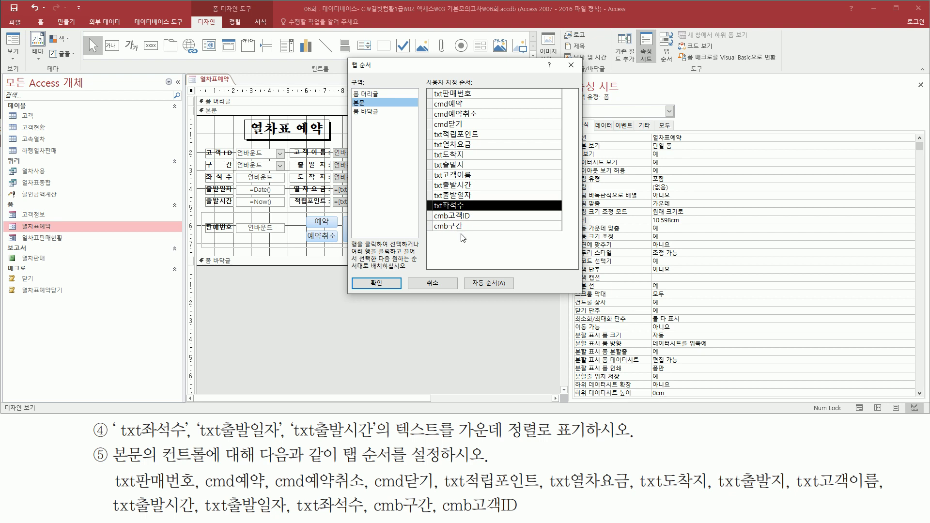
{"action": "left_click_drag", "start_coordinate": [372, 515], "coordinate": [436, 515]}
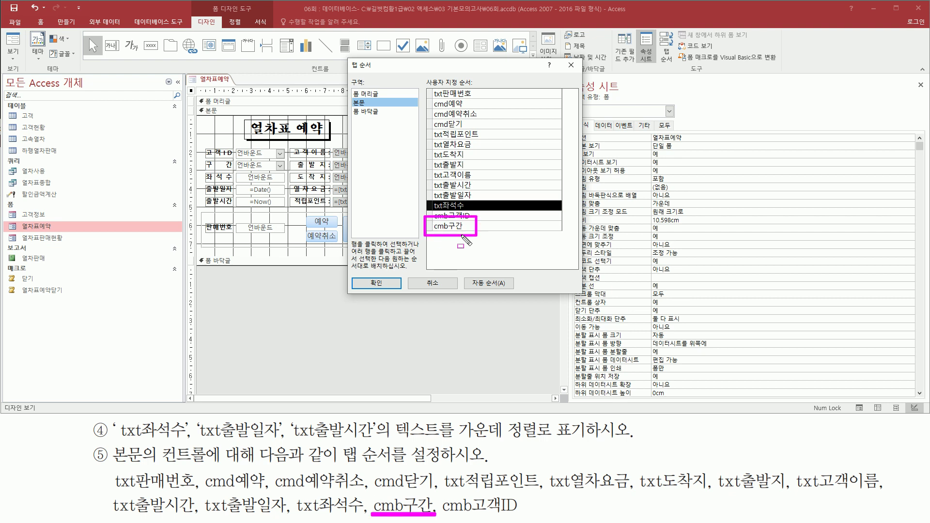
{"action": "left_click", "coordinate": [431, 226]}
{"action": "mouse_move", "coordinate": [430, 227]}
{"action": "left_mouse_down"}
{"action": "mouse_move", "coordinate": [434, 208]}
{"action": "mouse_move", "coordinate": [434, 221]}
{"action": "left_mouse_up"}
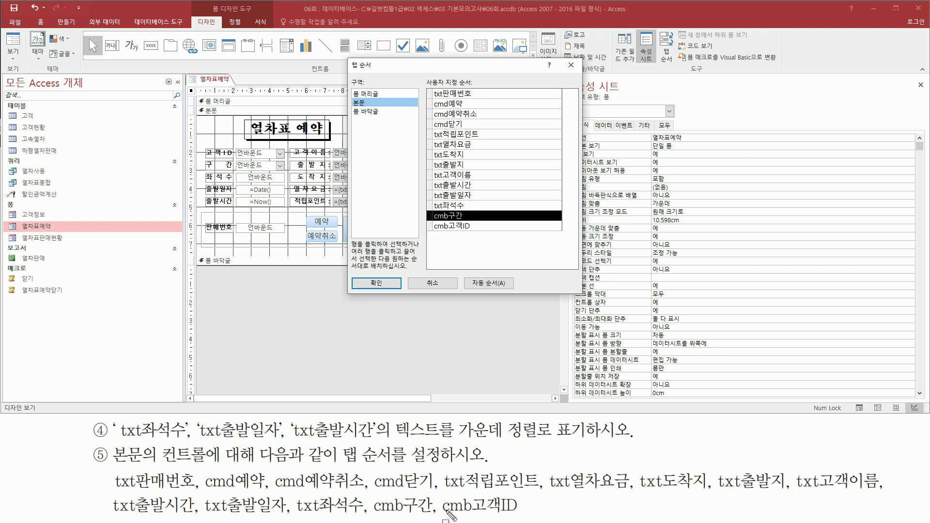
Step: Check the custom 본문 tab order against the required list and apply it to the form
{"action": "left_click_drag", "start_coordinate": [441, 512], "coordinate": [518, 512]}
{"action": "left_click_drag", "start_coordinate": [424, 233], "coordinate": [479, 233]}
{"action": "key", "text": "Escape"}
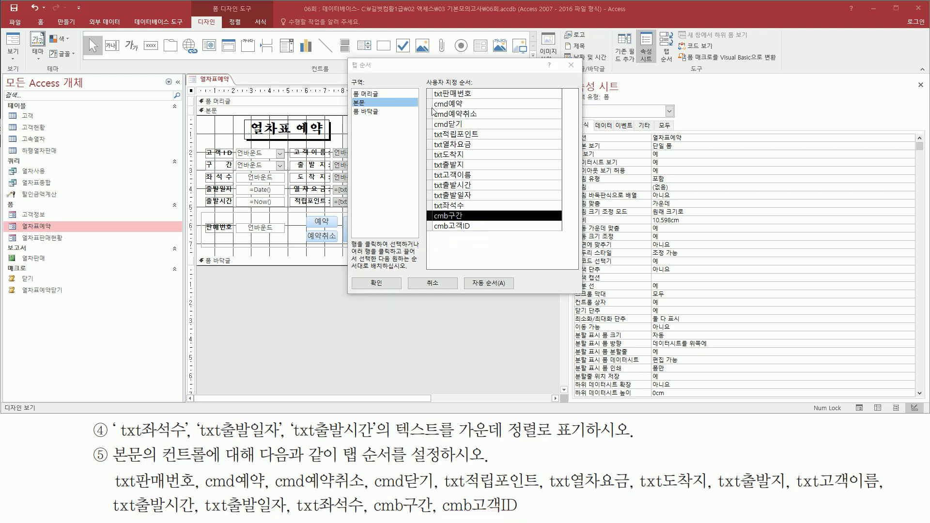
{"action": "left_click_drag", "start_coordinate": [422, 82], "coordinate": [499, 242]}
{"action": "mouse_move", "coordinate": [115, 494]}
{"action": "left_mouse_down"}
{"action": "mouse_move", "coordinate": [519, 505]}
{"action": "mouse_move", "coordinate": [878, 493]}
{"action": "left_mouse_up"}
{"action": "left_click_drag", "start_coordinate": [102, 516], "coordinate": [535, 518]}
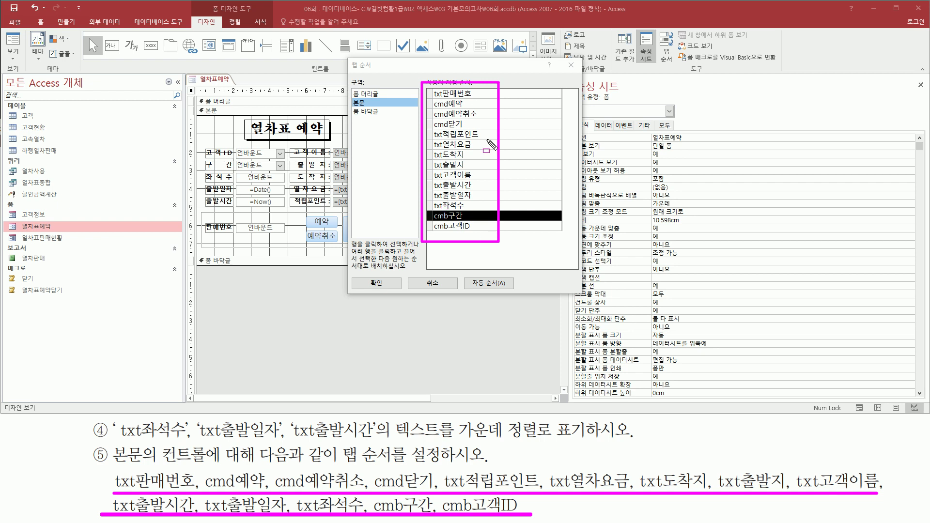
{"action": "mouse_move", "coordinate": [357, 274]}
{"action": "left_mouse_down"}
{"action": "mouse_move", "coordinate": [371, 288]}
{"action": "mouse_move", "coordinate": [407, 289]}
{"action": "left_mouse_up"}
{"action": "left_click", "coordinate": [379, 284]}
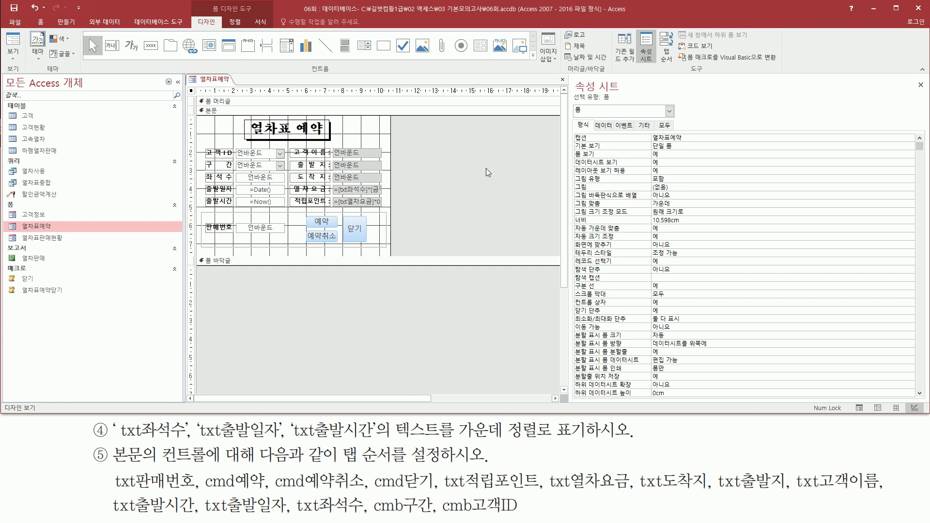
Step: Display the 열차표예약 form in form view and step through its controls to check the tab order
{"action": "right_click", "coordinate": [464, 153]}
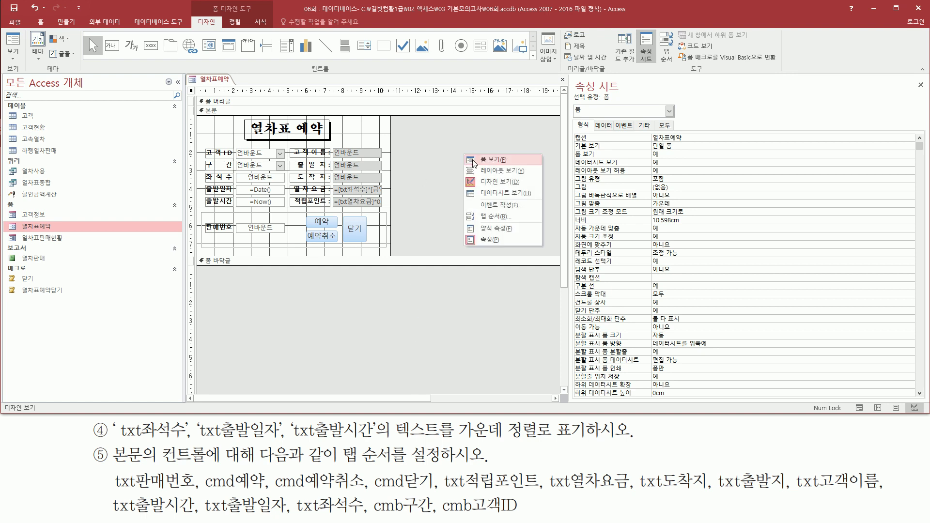
{"action": "left_click", "coordinate": [475, 164]}
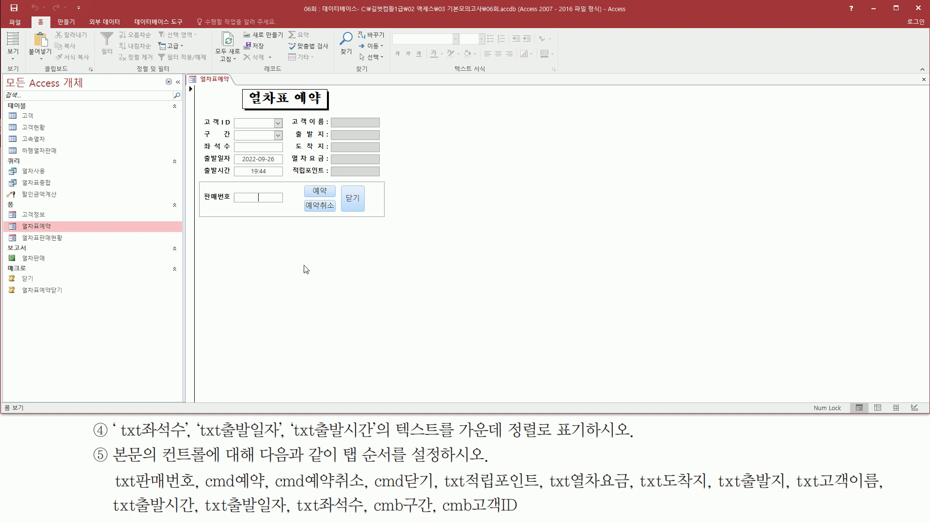
{"action": "key", "text": "Tab"}
{"action": "key", "text": "Tab"}
{"action": "key", "text": "Tab"}
{"action": "key", "text": "Tab"}
{"action": "key", "text": "Tab"}
{"action": "key", "text": "Tab"}
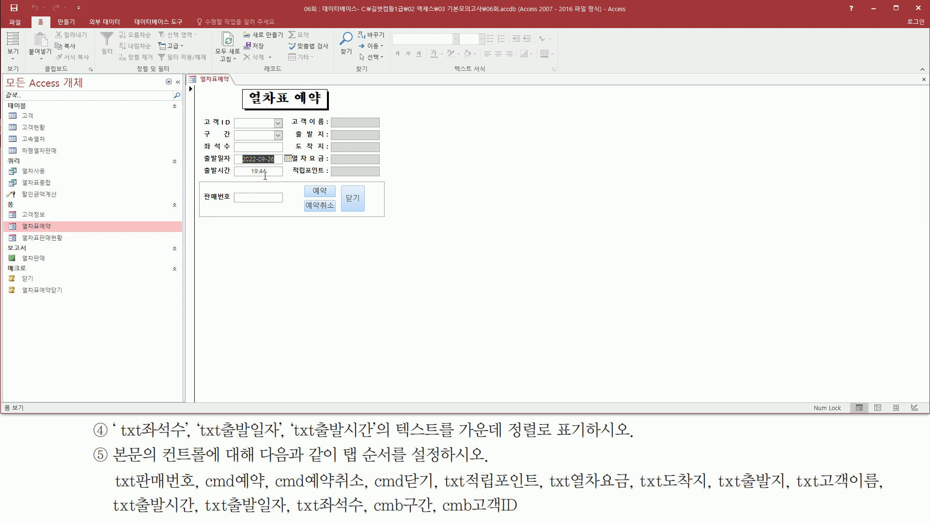
{"action": "key", "text": "Tab"}
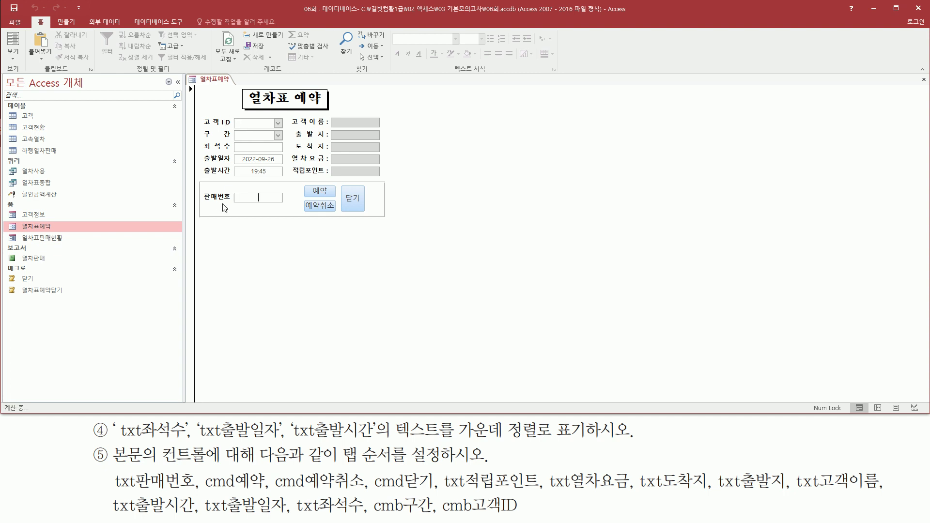
{"action": "left_click", "coordinate": [258, 194]}
Step: Close the 열차표예약 form and save its design changes
{"action": "right_click", "coordinate": [217, 84]}
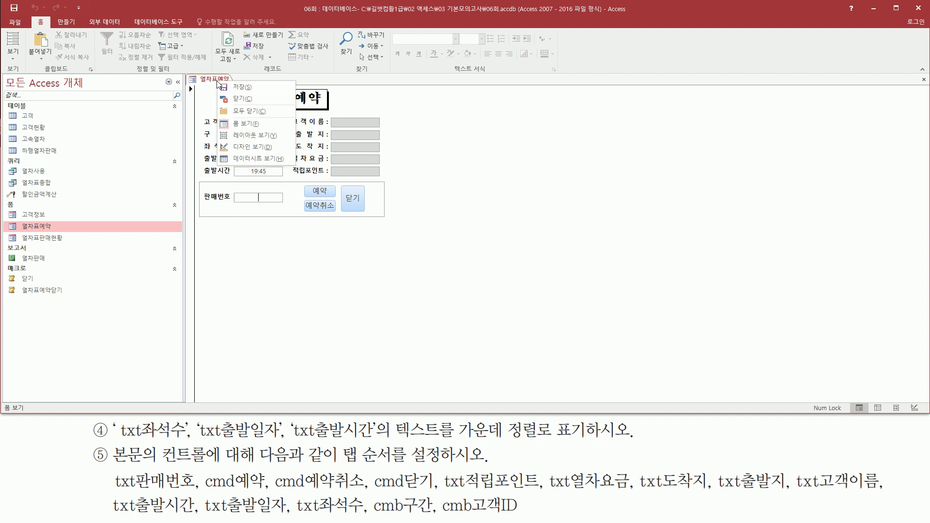
{"action": "left_click", "coordinate": [239, 100]}
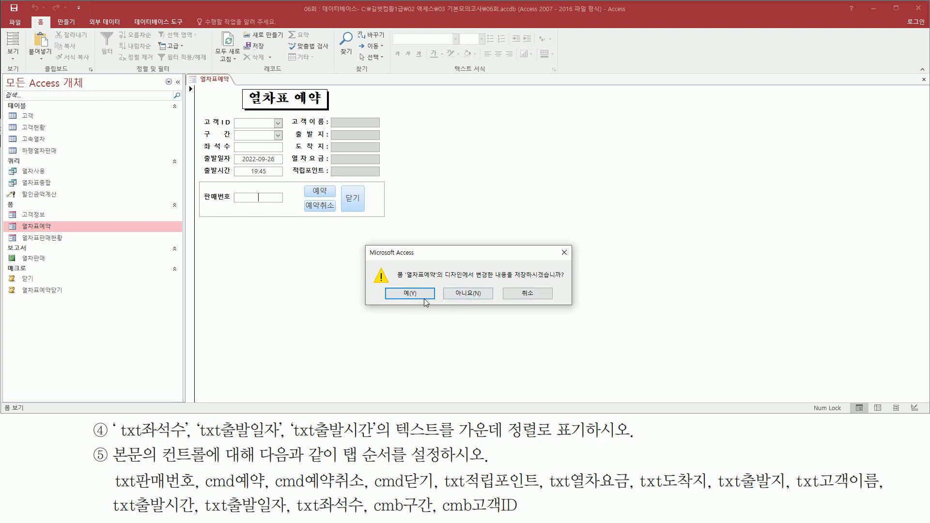
{"action": "left_click", "coordinate": [410, 294]}
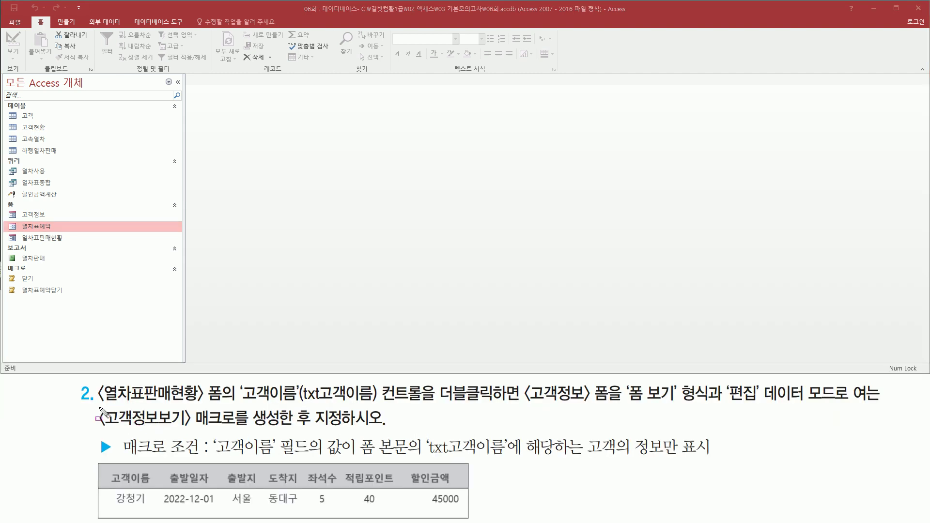
Step: Open the 열차표판매현황 form in form view
{"action": "mouse_move", "coordinate": [96, 410]}
{"action": "left_mouse_down"}
{"action": "mouse_move", "coordinate": [204, 410]}
{"action": "mouse_move", "coordinate": [202, 381]}
{"action": "mouse_move", "coordinate": [230, 405]}
{"action": "left_mouse_up"}
{"action": "mouse_move", "coordinate": [20, 228]}
{"action": "left_mouse_down"}
{"action": "mouse_move", "coordinate": [22, 245]}
{"action": "mouse_move", "coordinate": [76, 246]}
{"action": "left_mouse_up"}
{"action": "key", "text": "Escape"}
{"action": "left_click", "coordinate": [61, 239]}
{"action": "double_click", "coordinate": [61, 239]}
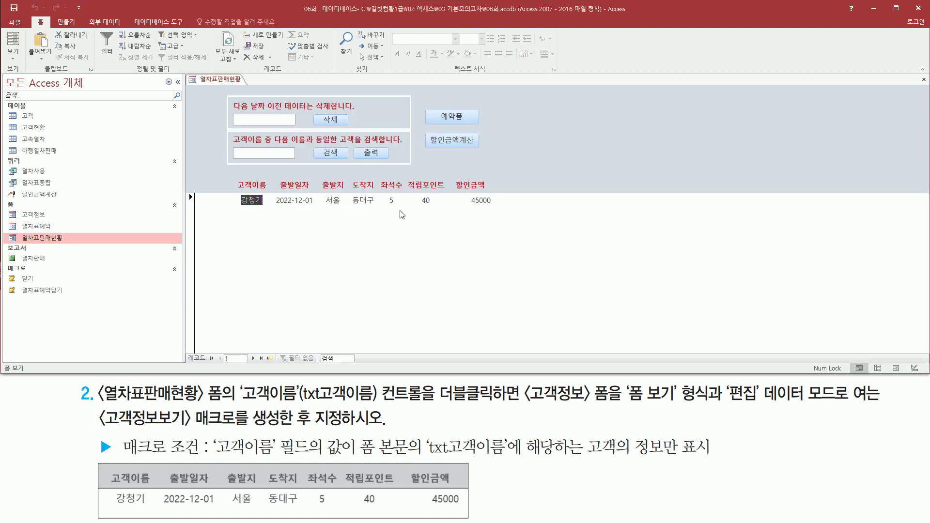
{"action": "key", "text": "ctrl+2"}
{"action": "left_click_drag", "start_coordinate": [186, 70], "coordinate": [513, 229]}
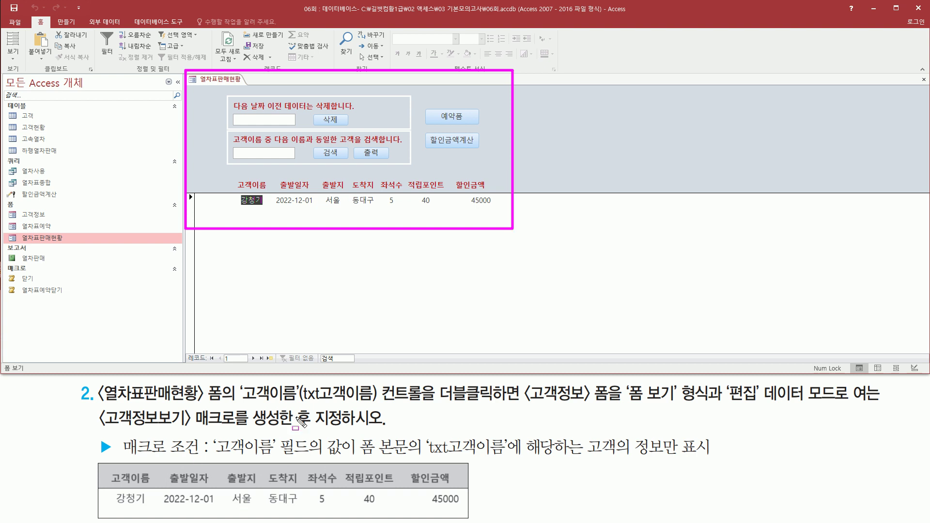
{"action": "mouse_move", "coordinate": [242, 405]}
{"action": "left_mouse_down"}
{"action": "mouse_move", "coordinate": [427, 410]}
{"action": "mouse_move", "coordinate": [427, 382]}
{"action": "left_mouse_up"}
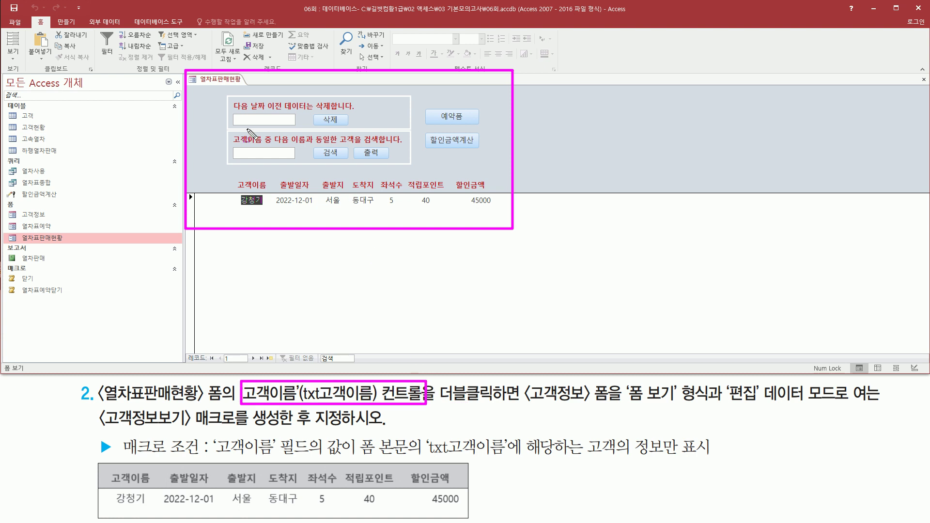
{"action": "left_click_drag", "start_coordinate": [240, 194], "coordinate": [268, 212]}
{"action": "key", "text": "Escape"}
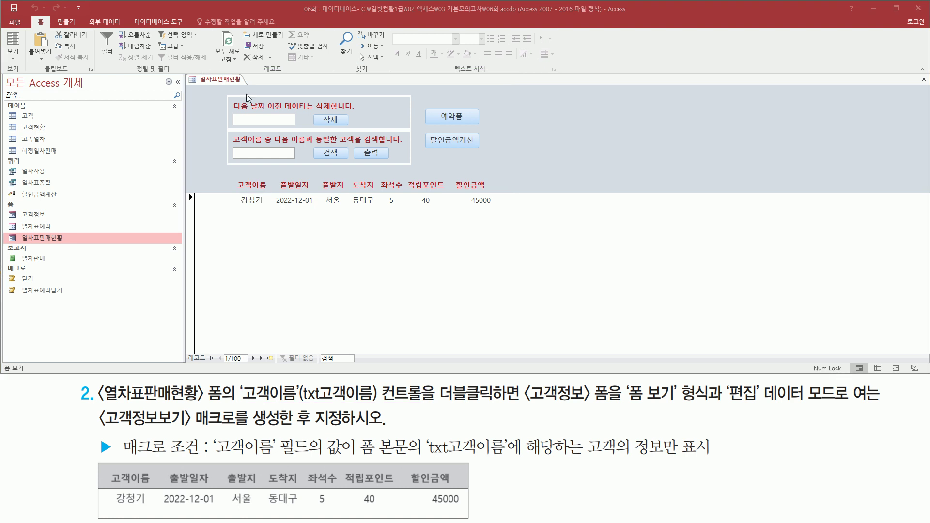
Step: Switch the 열차표판매현황 form to design view and select the txt고객이름 text box in the 본문 section
{"action": "right_click", "coordinate": [209, 83]}
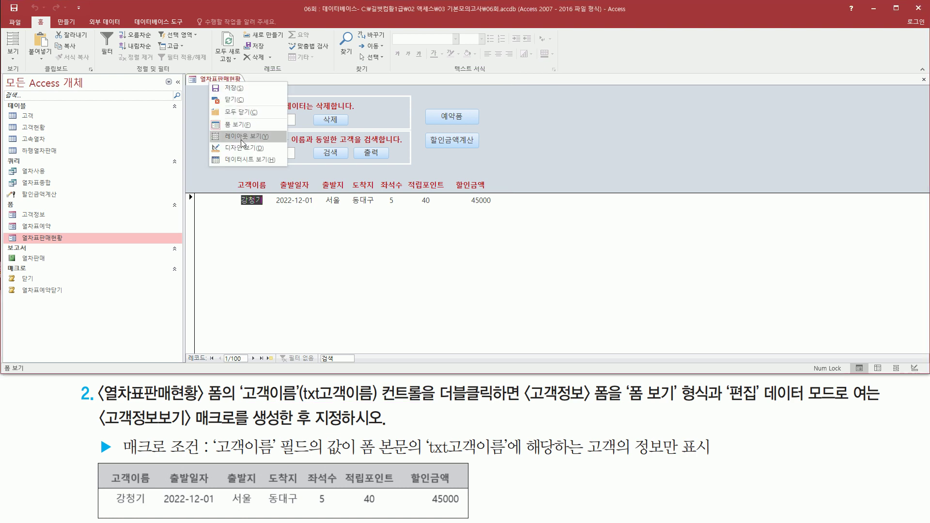
{"action": "left_click", "coordinate": [247, 151]}
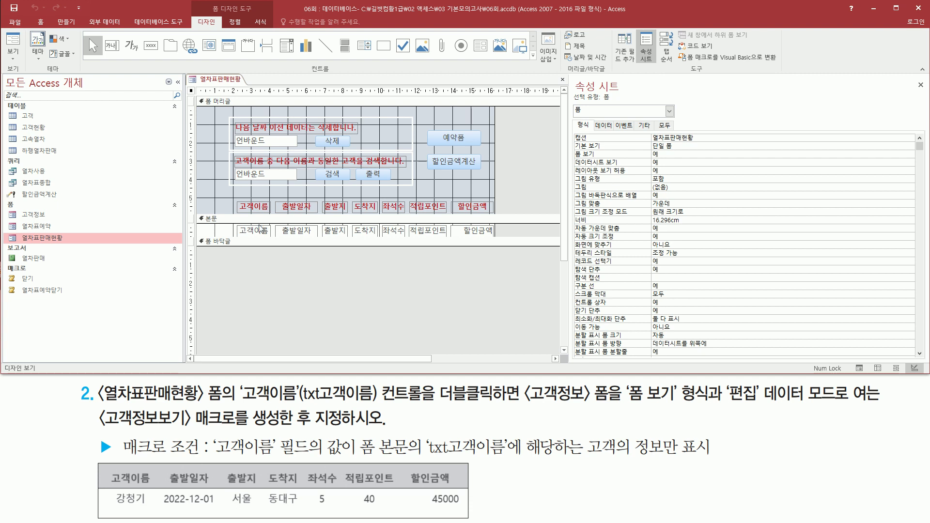
{"action": "left_click", "coordinate": [238, 227]}
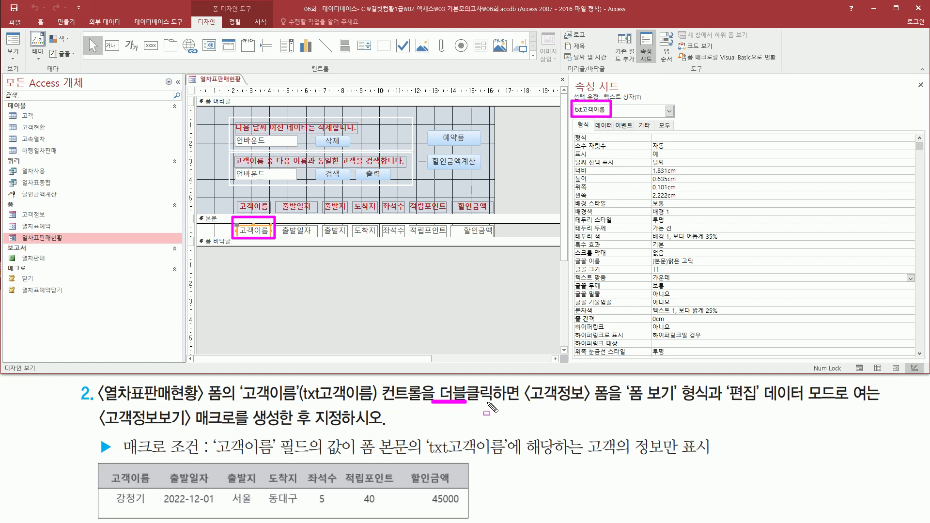
{"action": "left_click_drag", "start_coordinate": [483, 410], "coordinate": [495, 409]}
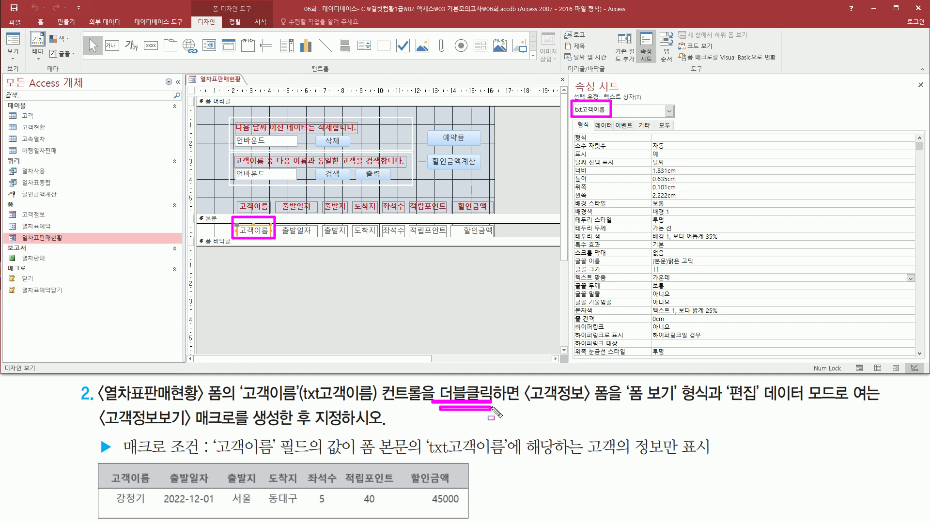
{"action": "mouse_move", "coordinate": [526, 379]}
{"action": "left_mouse_down"}
{"action": "mouse_move", "coordinate": [539, 413]}
{"action": "mouse_move", "coordinate": [841, 409]}
{"action": "left_mouse_up"}
{"action": "left_click_drag", "start_coordinate": [98, 431], "coordinate": [285, 431]}
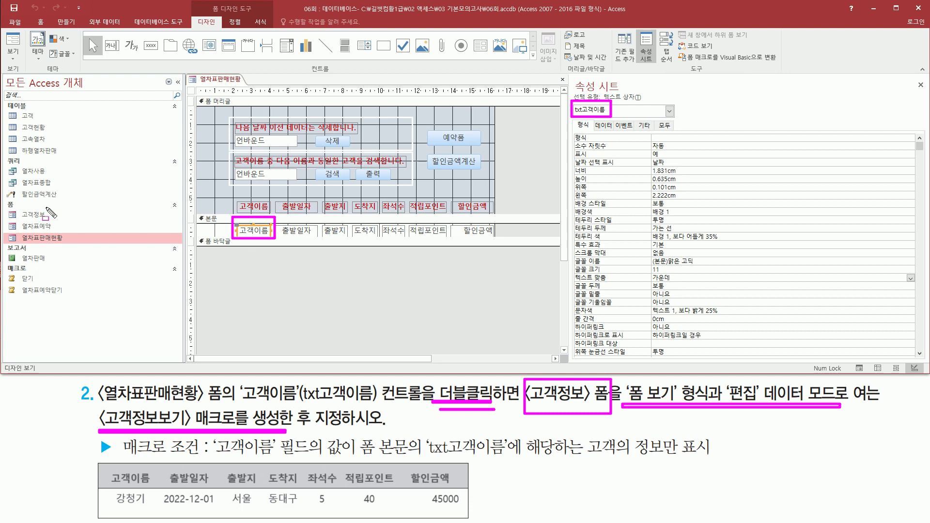
{"action": "left_click_drag", "start_coordinate": [14, 208], "coordinate": [60, 221]}
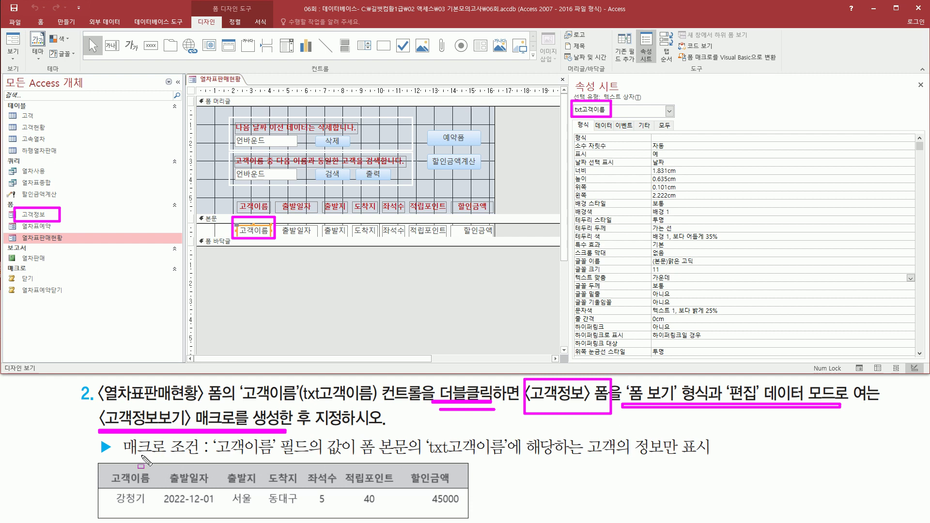
{"action": "left_click_drag", "start_coordinate": [124, 457], "coordinate": [305, 453]}
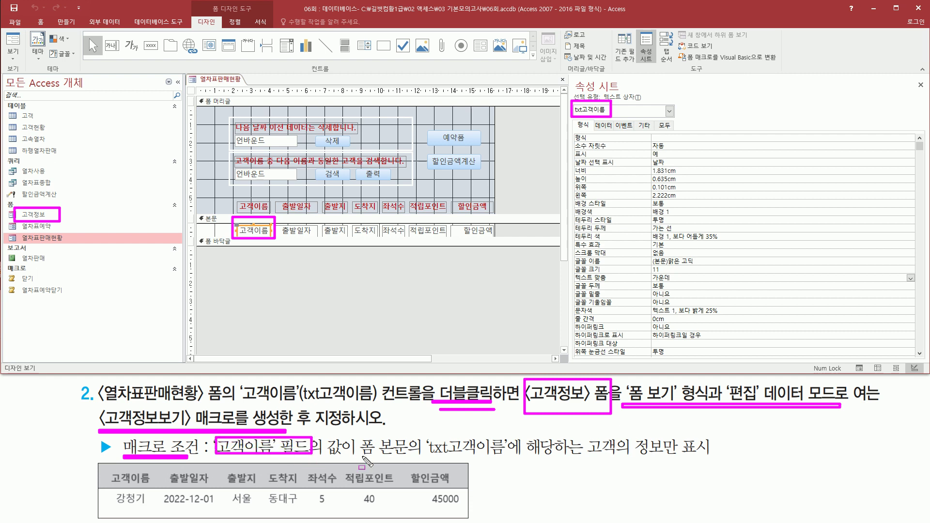
{"action": "mouse_move", "coordinate": [358, 434]}
{"action": "left_mouse_down"}
{"action": "mouse_move", "coordinate": [372, 458]}
{"action": "mouse_move", "coordinate": [717, 460]}
{"action": "left_mouse_up"}
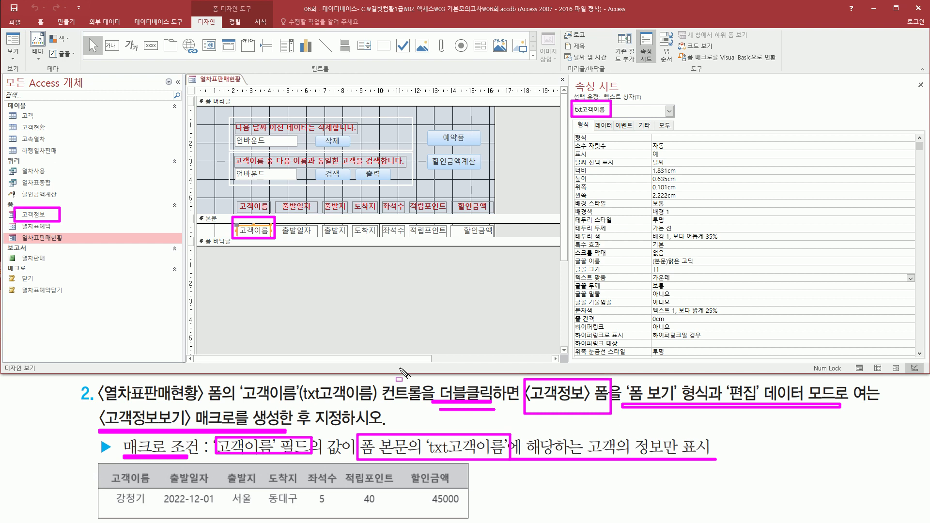
{"action": "left_click_drag", "start_coordinate": [428, 439], "coordinate": [505, 456]}
{"action": "key", "text": "Escape"}
{"action": "mouse_move", "coordinate": [237, 221]}
{"action": "left_mouse_down"}
{"action": "mouse_move", "coordinate": [290, 257]}
{"action": "mouse_move", "coordinate": [274, 237]}
{"action": "left_mouse_up"}
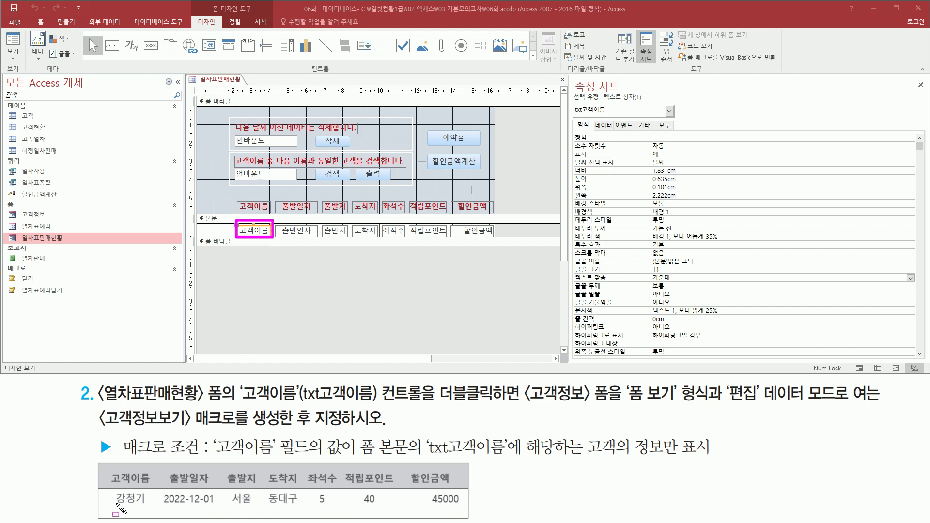
{"action": "left_click_drag", "start_coordinate": [115, 509], "coordinate": [149, 491]}
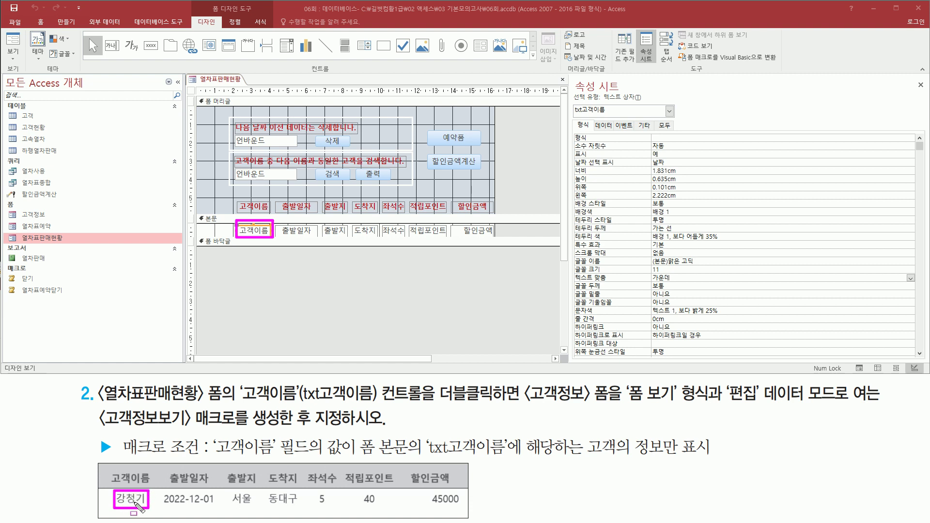
{"action": "key", "text": "Escape"}
Step: Open the 고객정보 form and examine the customer fields it shows
{"action": "left_click", "coordinate": [38, 216]}
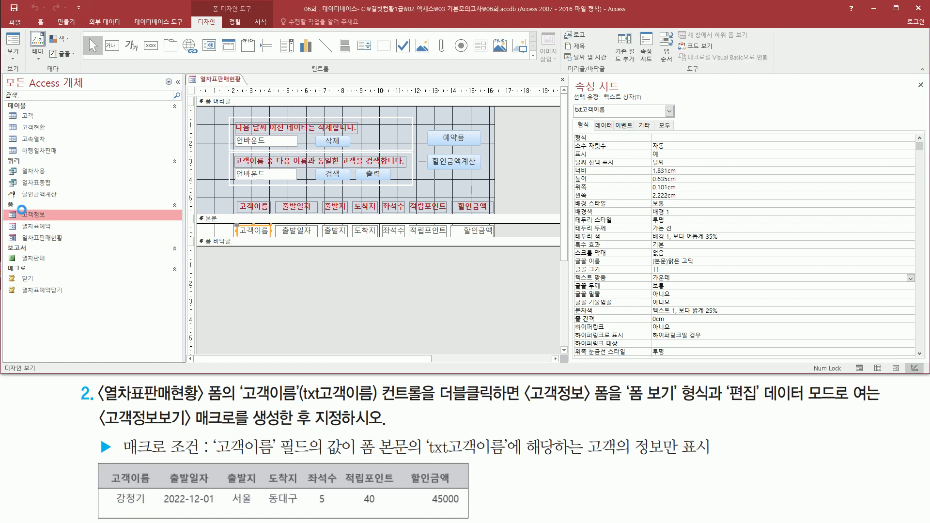
{"action": "double_click", "coordinate": [39, 213]}
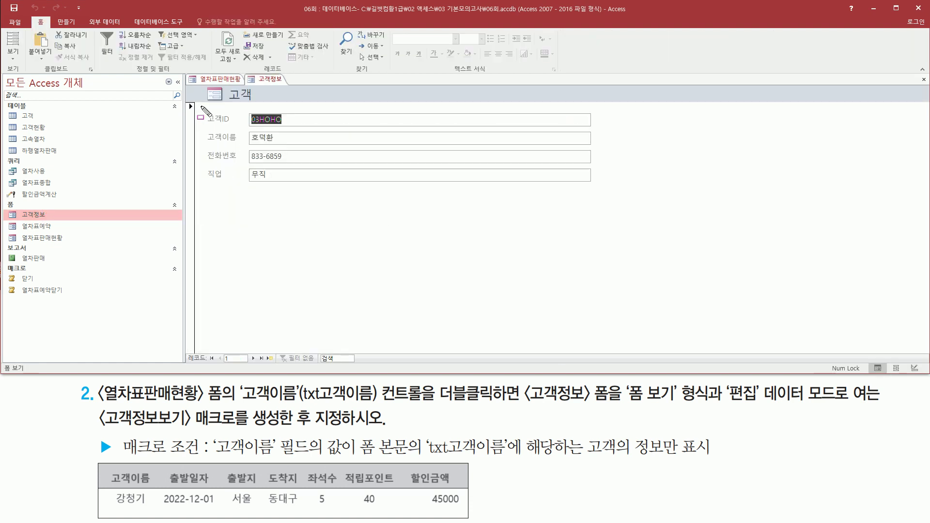
{"action": "mouse_move", "coordinate": [201, 108]}
{"action": "left_mouse_down"}
{"action": "mouse_move", "coordinate": [218, 186]}
{"action": "mouse_move", "coordinate": [310, 203]}
{"action": "mouse_move", "coordinate": [557, 203]}
{"action": "mouse_move", "coordinate": [604, 189]}
{"action": "left_mouse_up"}
{"action": "left_click_drag", "start_coordinate": [111, 491], "coordinate": [150, 507]}
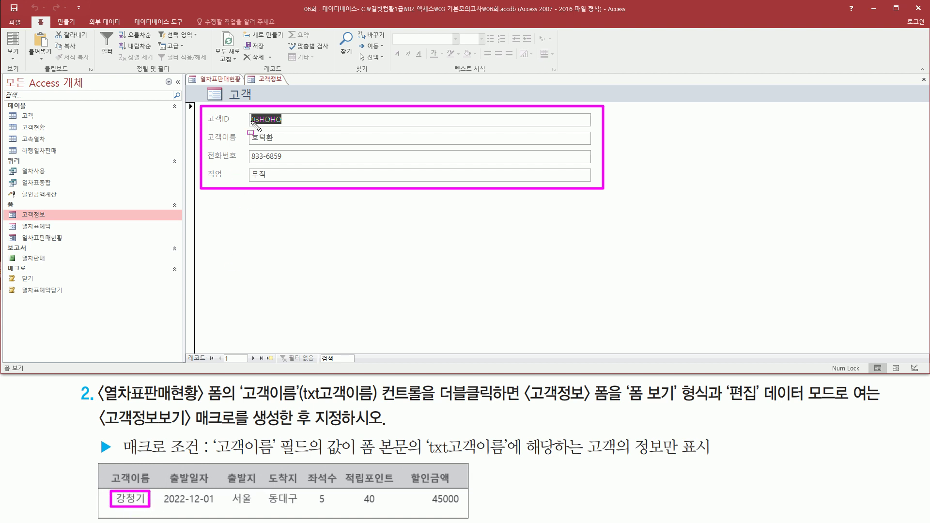
{"action": "mouse_move", "coordinate": [250, 114]}
{"action": "left_mouse_down"}
{"action": "mouse_move", "coordinate": [272, 164]}
{"action": "mouse_move", "coordinate": [293, 180]}
{"action": "left_mouse_up"}
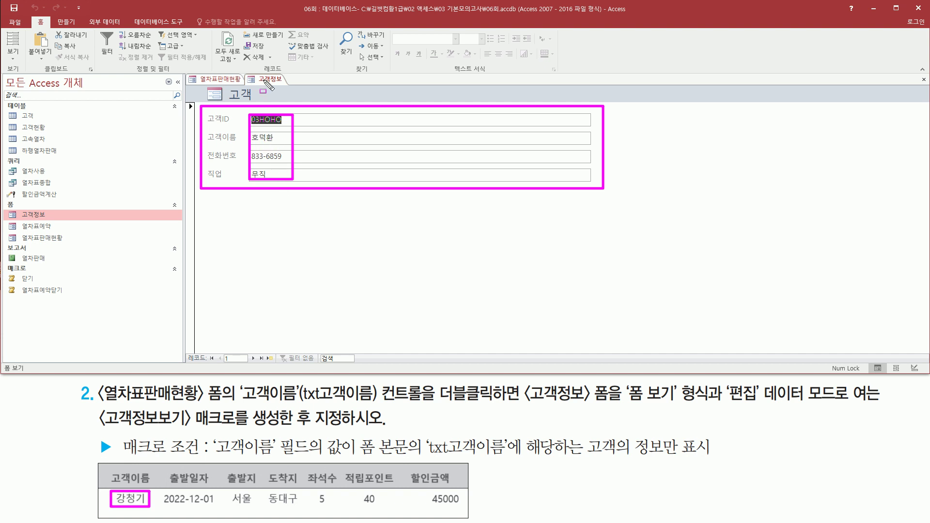
{"action": "left_click_drag", "start_coordinate": [102, 430], "coordinate": [280, 430]}
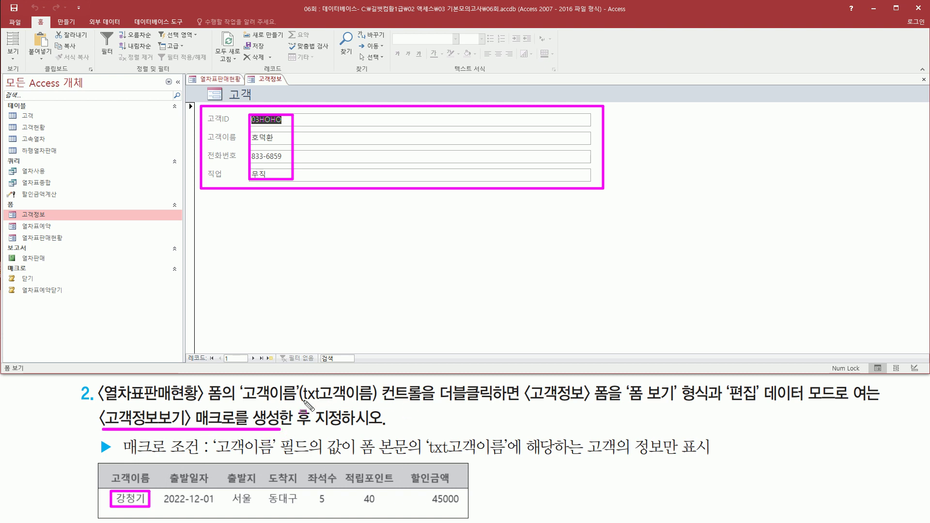
Step: Close the 고객정보 form, keeping the 열차표판매현황 form open in design view
{"action": "mouse_move", "coordinate": [246, 404]}
{"action": "left_mouse_down"}
{"action": "mouse_move", "coordinate": [439, 405]}
{"action": "mouse_move", "coordinate": [436, 383]}
{"action": "mouse_move", "coordinate": [493, 398]}
{"action": "left_mouse_up"}
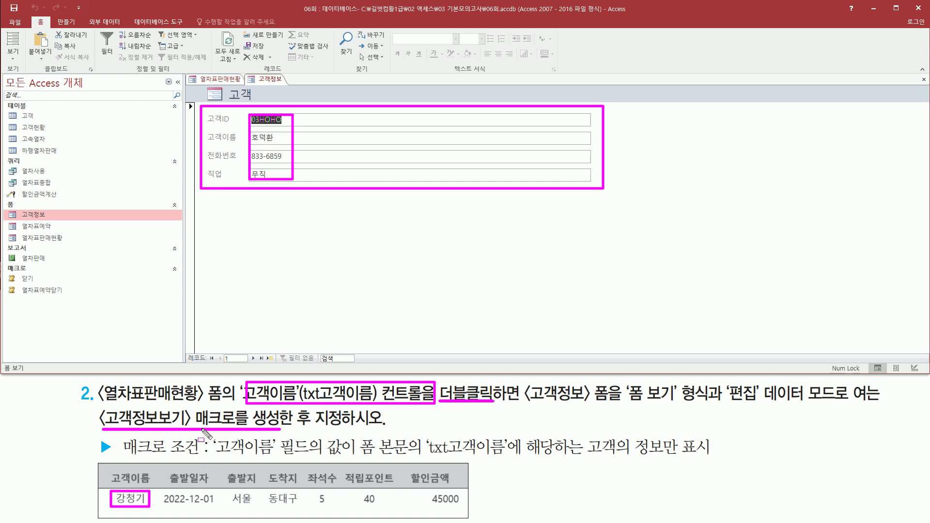
{"action": "right_click", "coordinate": [262, 79]}
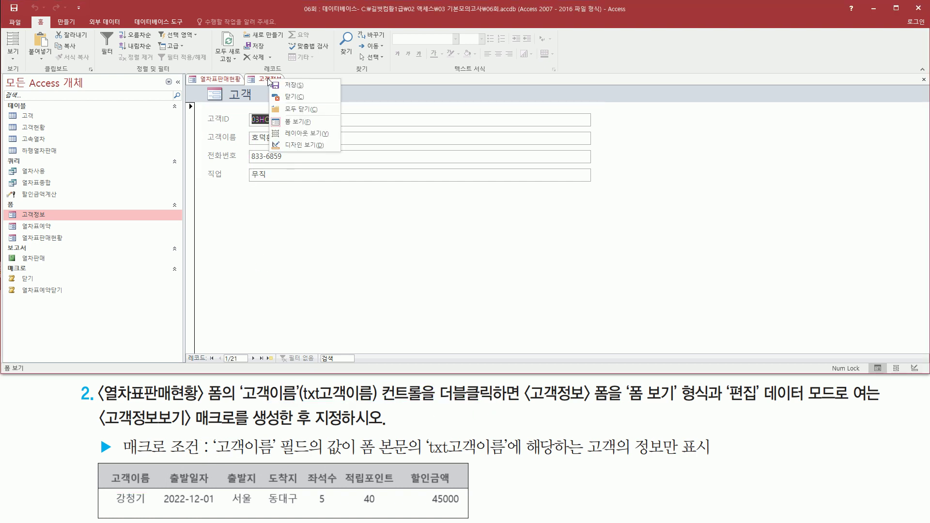
{"action": "left_click", "coordinate": [296, 99]}
{"action": "right_click", "coordinate": [236, 81]}
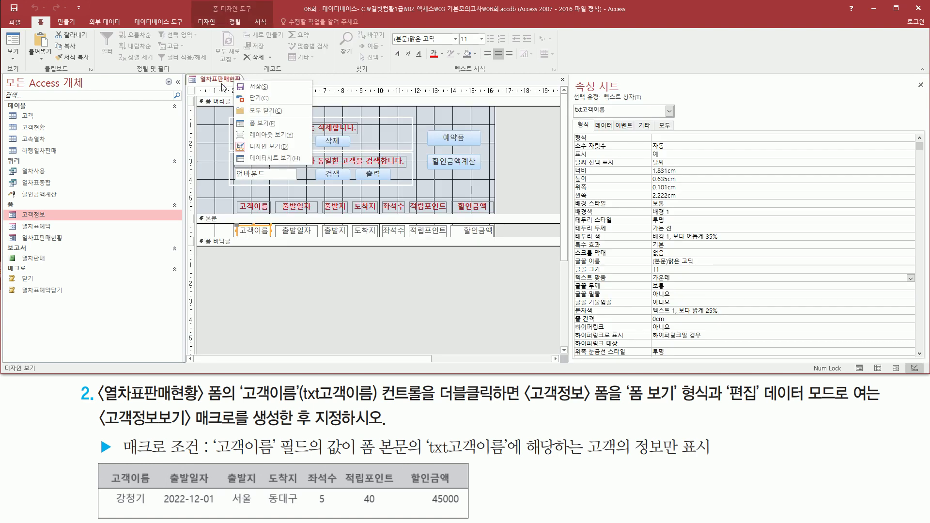
{"action": "left_click", "coordinate": [219, 82]}
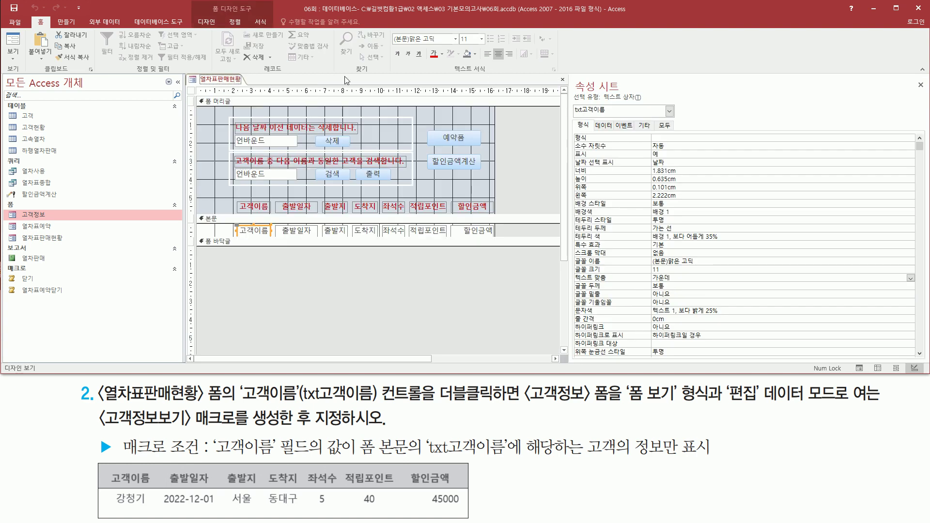
Step: Create a new macro and add an OpenForm action to it
{"action": "left_click", "coordinate": [67, 25]}
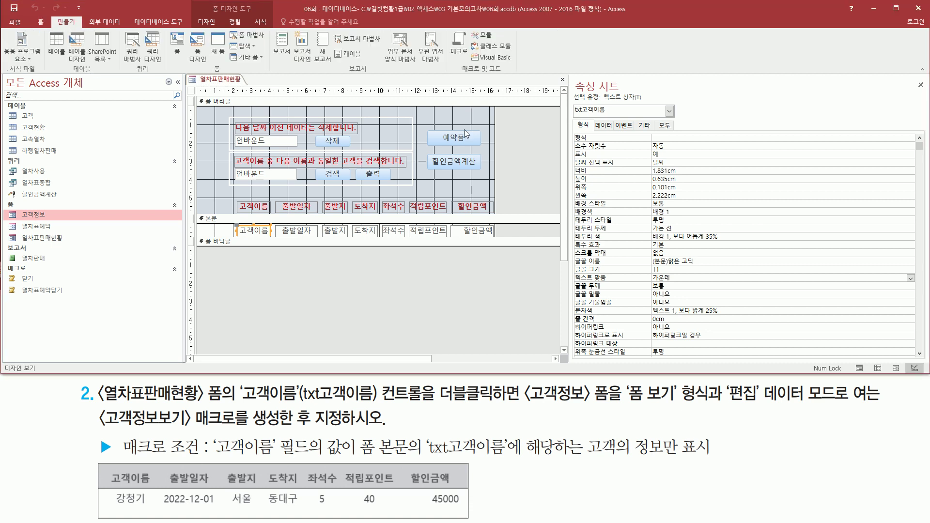
{"action": "left_click", "coordinate": [469, 52]}
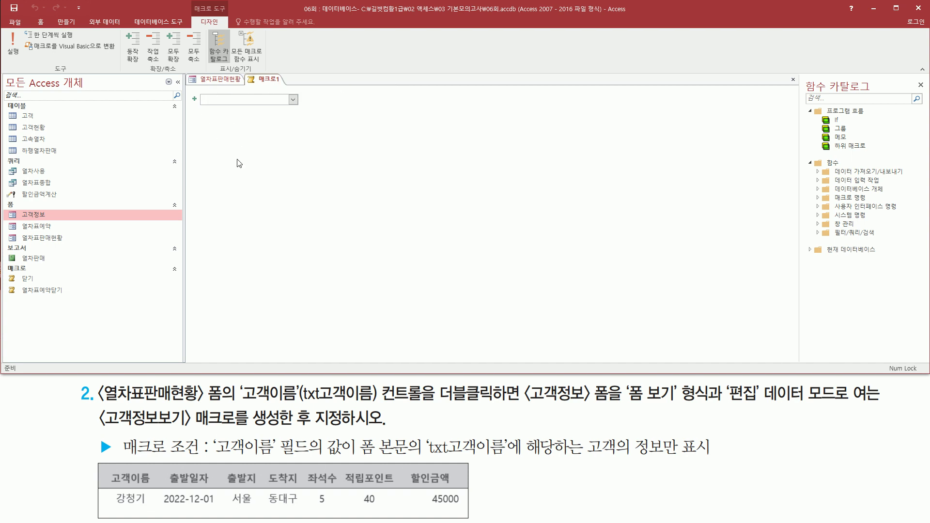
{"action": "left_click", "coordinate": [292, 100]}
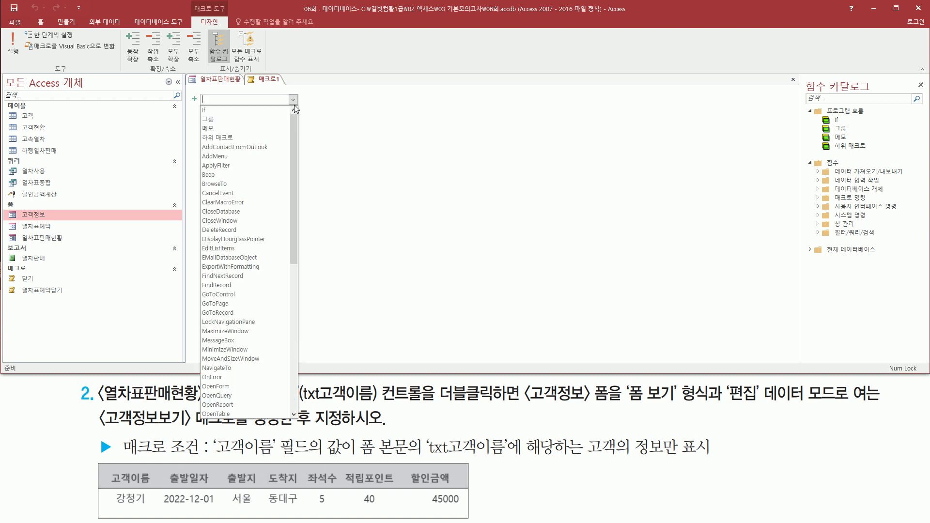
{"action": "left_click", "coordinate": [239, 387]}
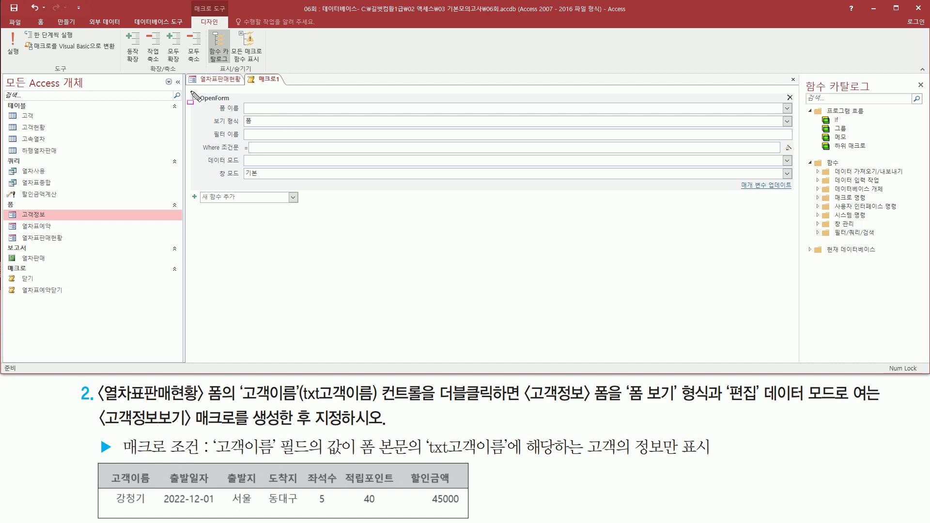
Step: Set the OpenForm action's form name to 고객정보 and its data mode to 편집
{"action": "left_click_drag", "start_coordinate": [187, 91], "coordinate": [797, 189]}
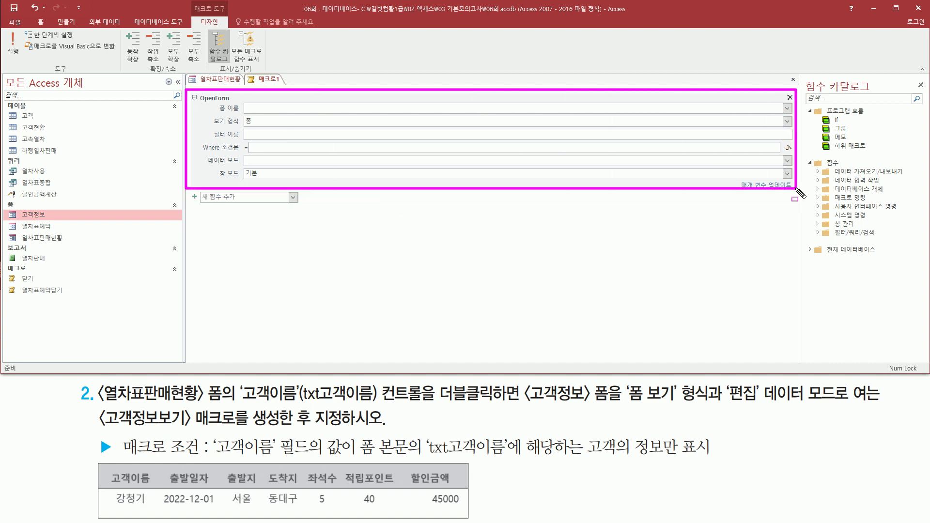
{"action": "left_click_drag", "start_coordinate": [212, 101], "coordinate": [293, 113]}
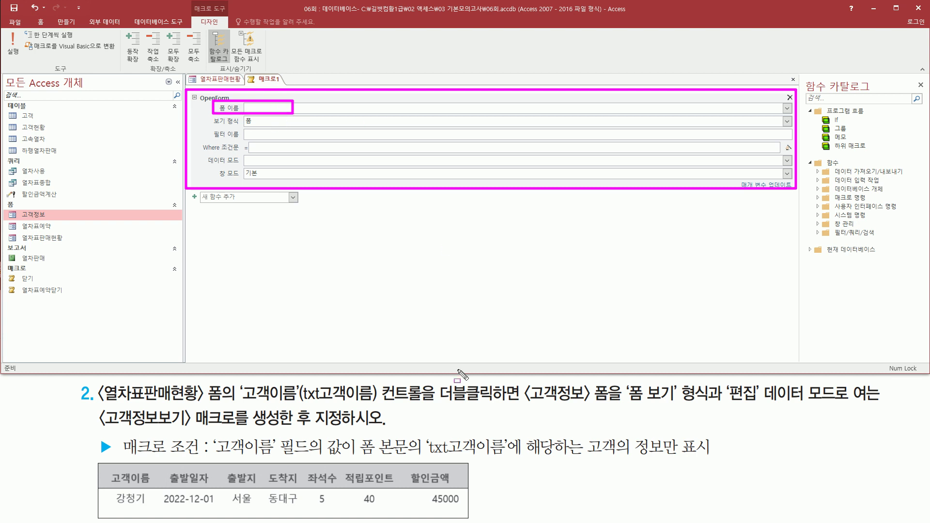
{"action": "left_click_drag", "start_coordinate": [525, 400], "coordinate": [607, 402]}
{"action": "left_click", "coordinate": [310, 108]}
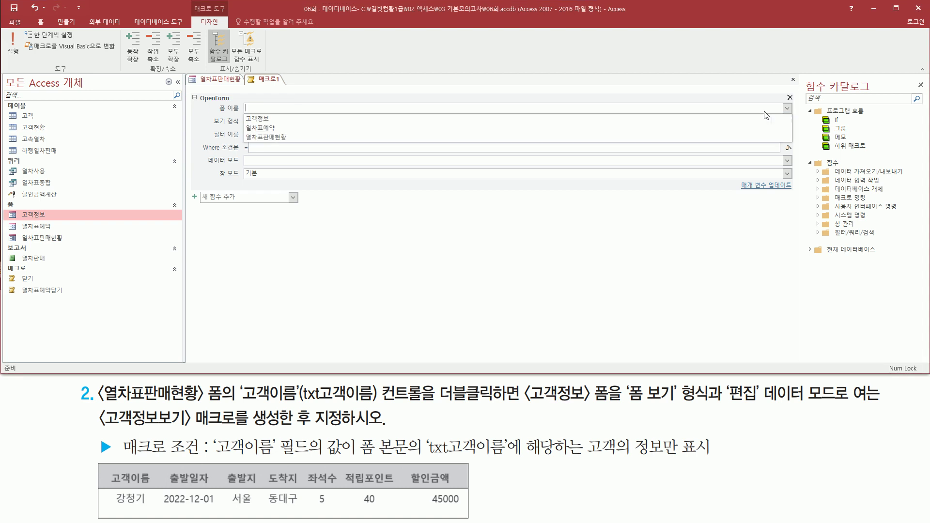
{"action": "left_click", "coordinate": [277, 120]}
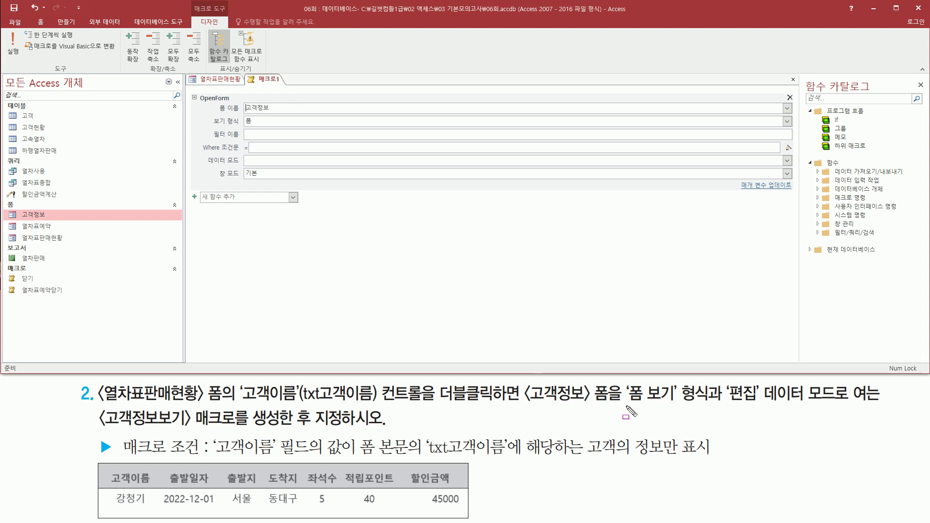
{"action": "left_click_drag", "start_coordinate": [525, 406], "coordinate": [705, 409]}
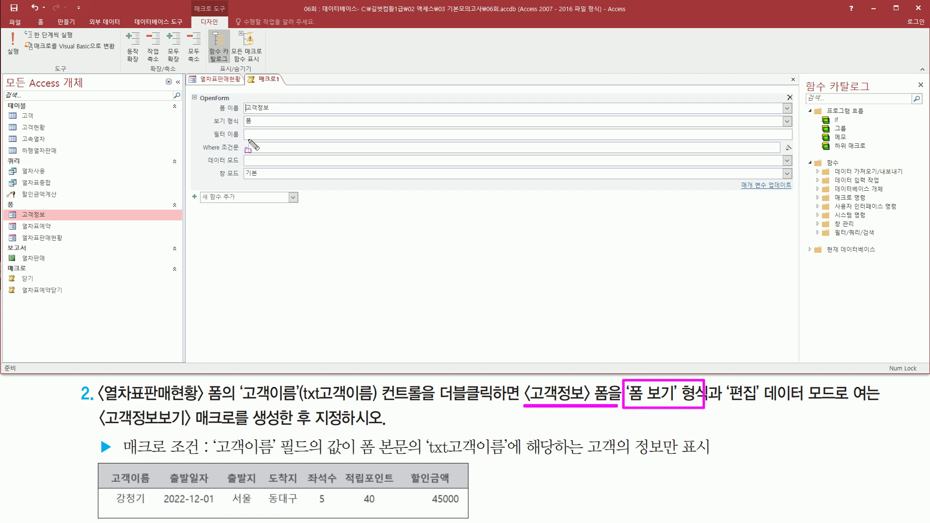
{"action": "left_click_drag", "start_coordinate": [214, 116], "coordinate": [284, 126]}
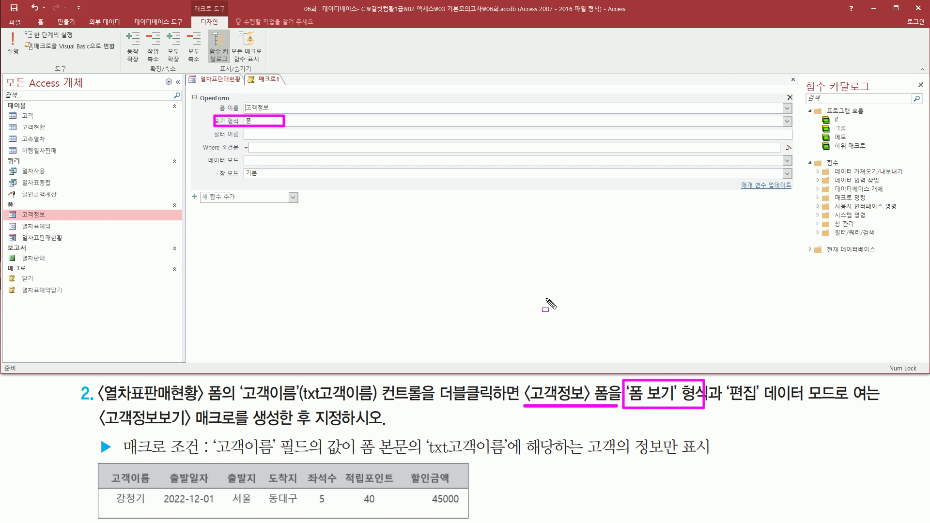
{"action": "mouse_move", "coordinate": [726, 406]}
{"action": "left_mouse_down"}
{"action": "mouse_move", "coordinate": [767, 409]}
{"action": "mouse_move", "coordinate": [776, 383]}
{"action": "mouse_move", "coordinate": [905, 383]}
{"action": "mouse_move", "coordinate": [892, 381]}
{"action": "left_mouse_up"}
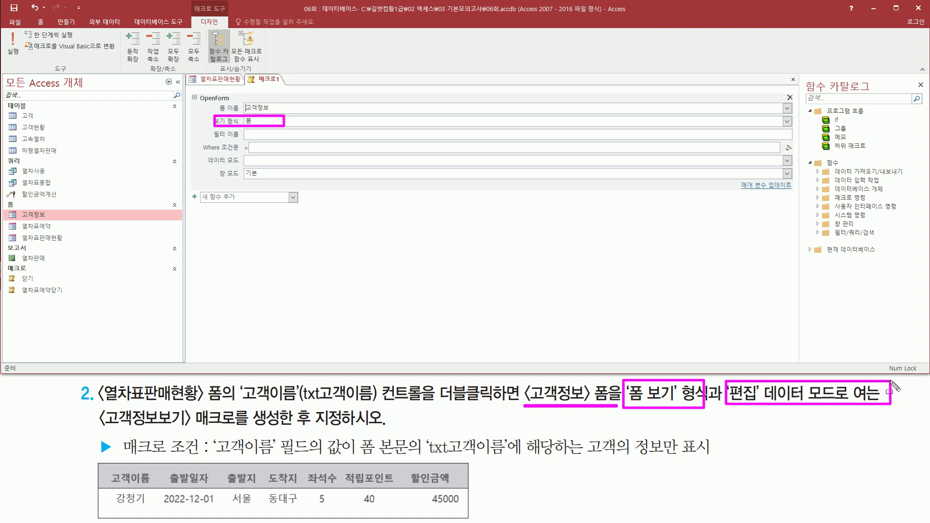
{"action": "mouse_move", "coordinate": [201, 151]}
{"action": "left_mouse_down"}
{"action": "mouse_move", "coordinate": [271, 171]}
{"action": "mouse_move", "coordinate": [793, 180]}
{"action": "mouse_move", "coordinate": [799, 167]}
{"action": "mouse_move", "coordinate": [788, 165]}
{"action": "left_mouse_up"}
{"action": "key", "text": "Escape"}
{"action": "left_click", "coordinate": [787, 161]}
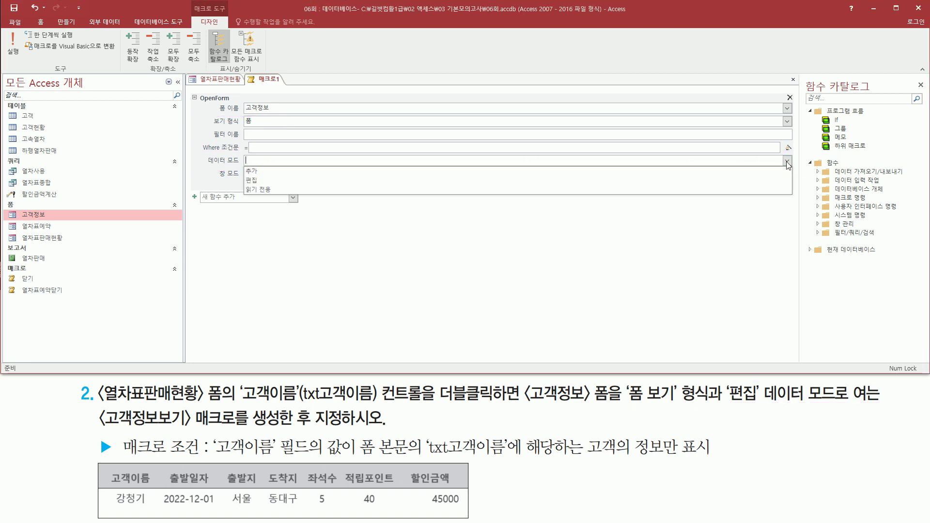
{"action": "left_click", "coordinate": [695, 183]}
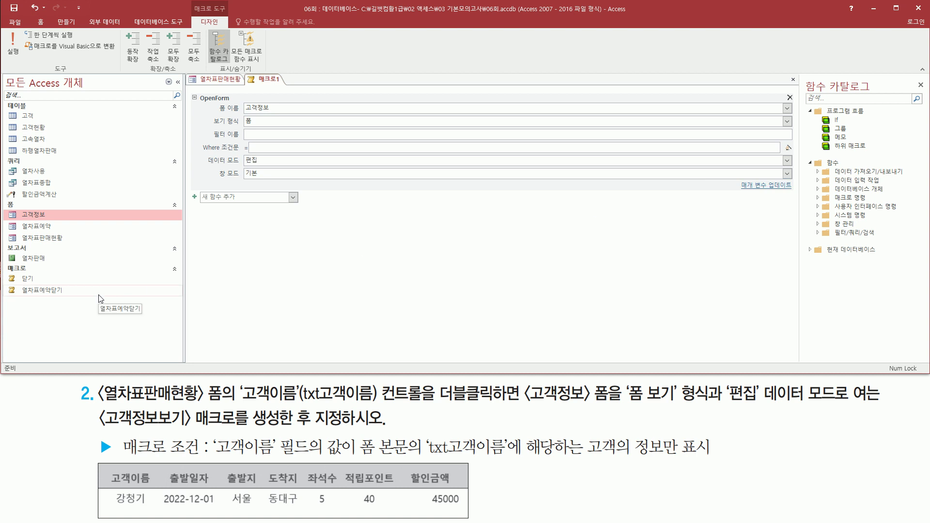
{"action": "left_click_drag", "start_coordinate": [218, 98], "coordinate": [280, 115]}
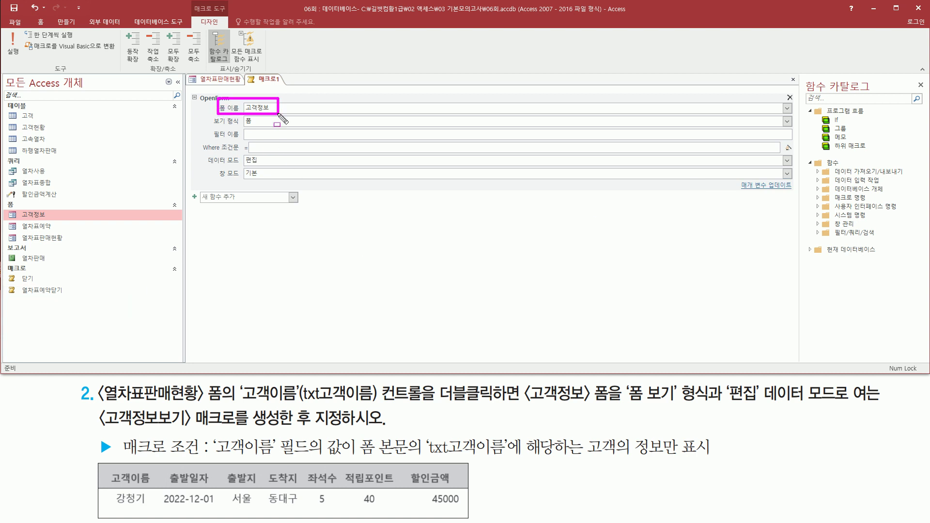
{"action": "left_click_drag", "start_coordinate": [216, 125], "coordinate": [274, 125]}
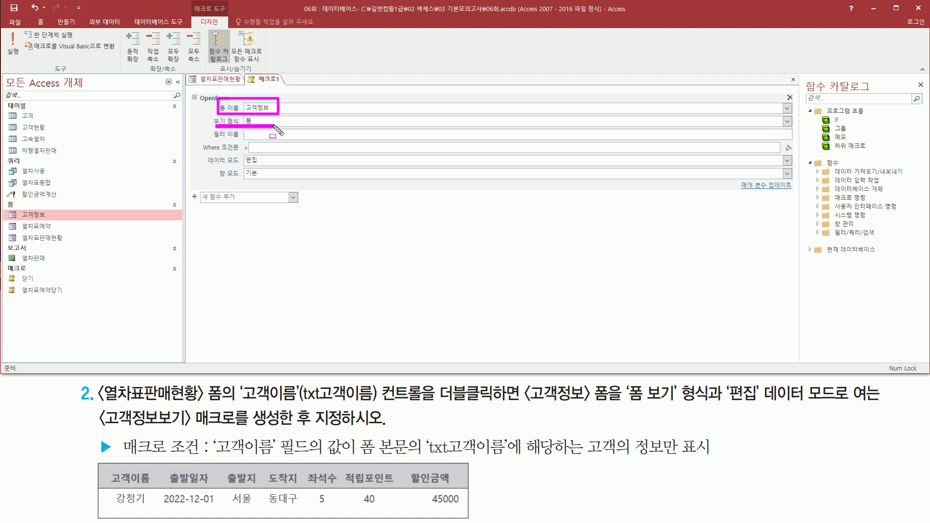
{"action": "left_click_drag", "start_coordinate": [203, 152], "coordinate": [278, 169]}
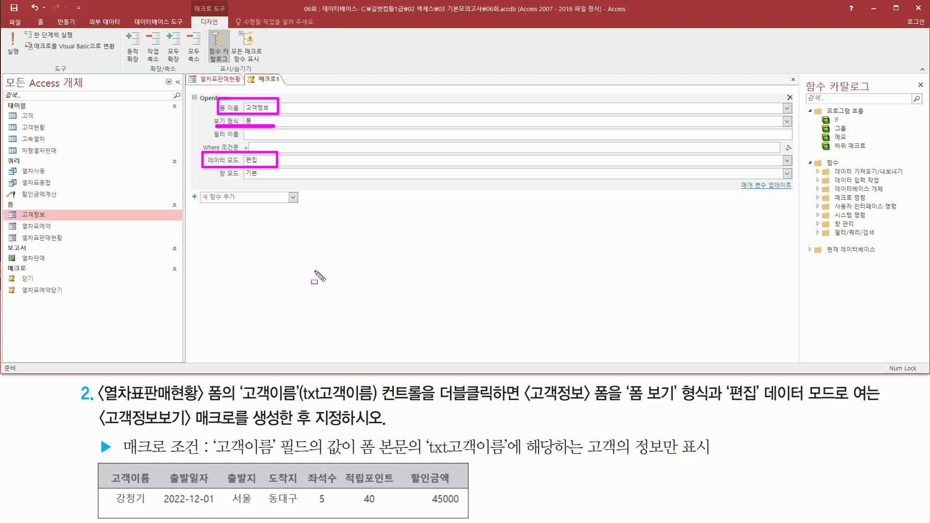
{"action": "left_click_drag", "start_coordinate": [112, 490], "coordinate": [149, 507]}
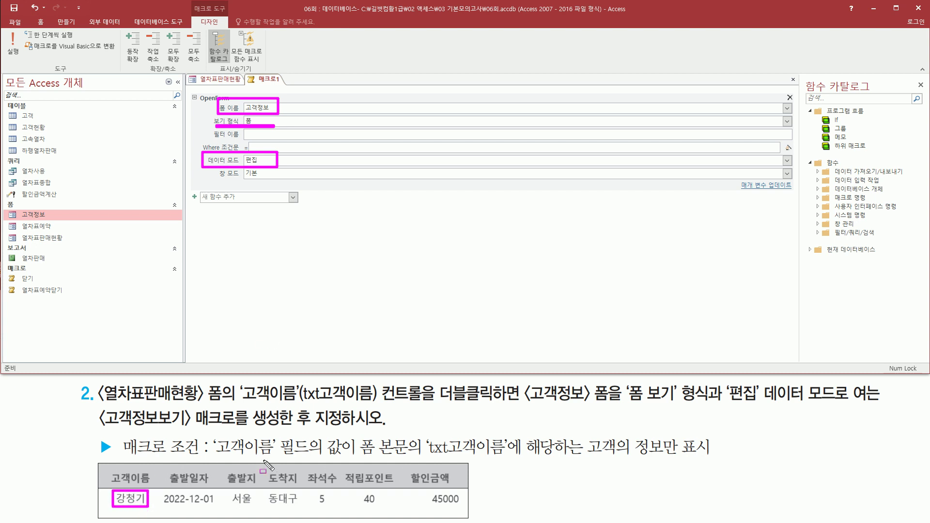
{"action": "left_click_drag", "start_coordinate": [212, 455], "coordinate": [311, 455]}
{"action": "left_click_drag", "start_coordinate": [428, 453], "coordinate": [578, 453]}
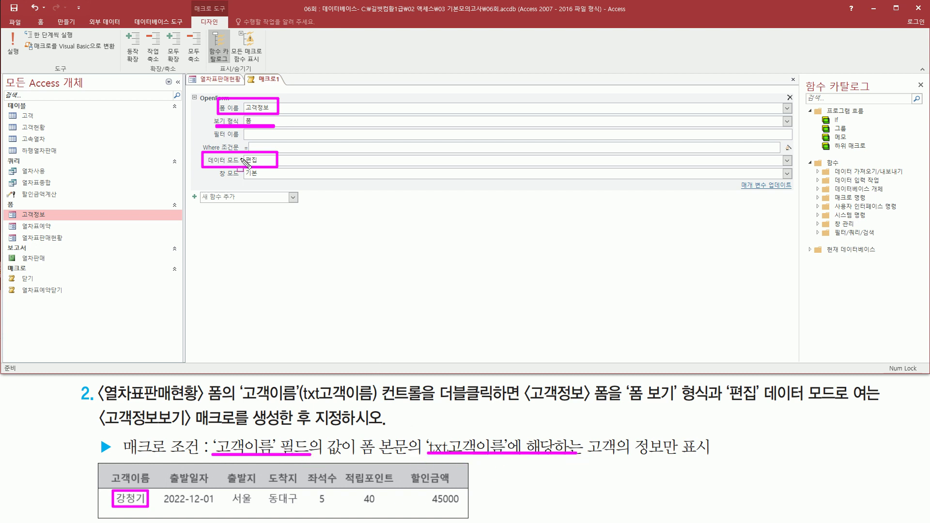
{"action": "key", "text": "Escape"}
{"action": "mouse_move", "coordinate": [202, 138]}
{"action": "left_mouse_down"}
{"action": "mouse_move", "coordinate": [427, 161]}
{"action": "mouse_move", "coordinate": [802, 156]}
{"action": "mouse_move", "coordinate": [794, 155]}
{"action": "left_mouse_up"}
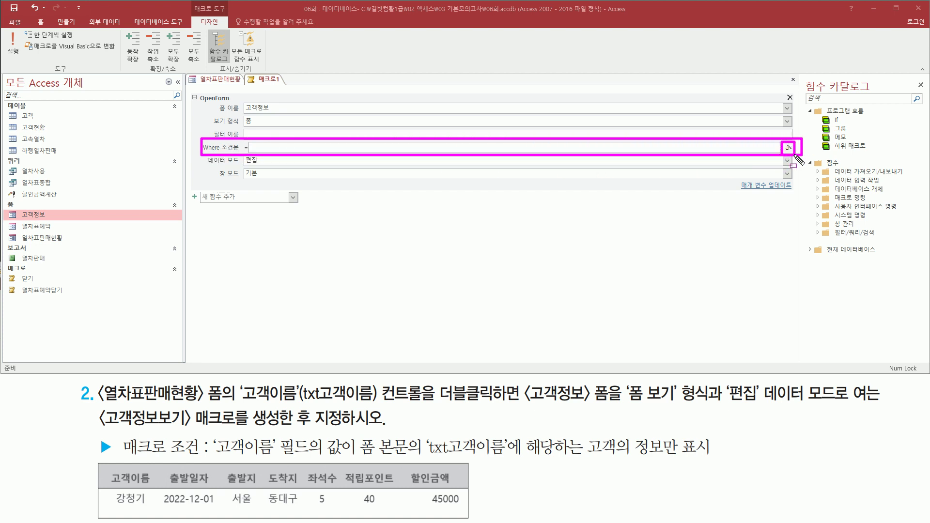
Step: Open the Expression Builder for the OpenForm action's Where condition and enter [고객이름]= as the start of the expression
{"action": "left_click", "coordinate": [789, 147]}
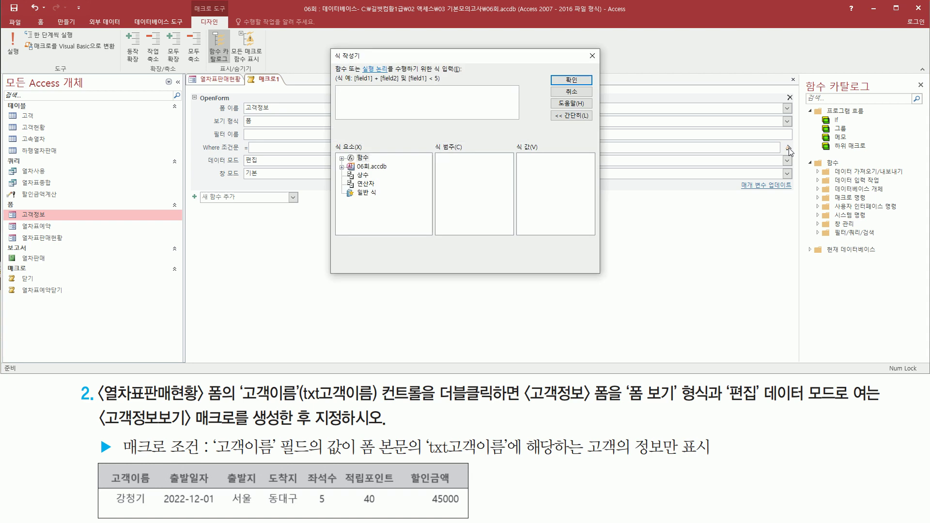
{"action": "mouse_move", "coordinate": [325, 39]}
{"action": "left_mouse_down"}
{"action": "mouse_move", "coordinate": [526, 237]}
{"action": "mouse_move", "coordinate": [606, 281]}
{"action": "left_mouse_up"}
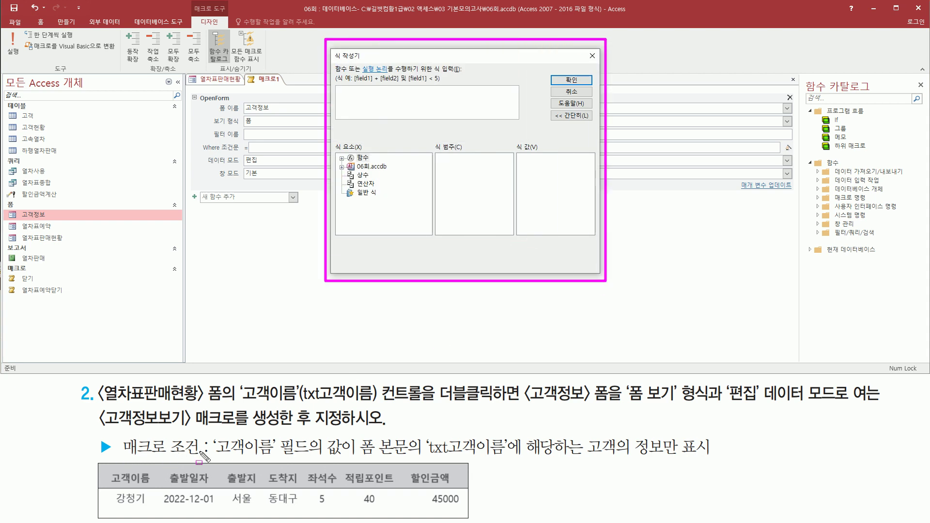
{"action": "mouse_move", "coordinate": [213, 434]}
{"action": "left_mouse_down"}
{"action": "mouse_move", "coordinate": [270, 460]}
{"action": "mouse_move", "coordinate": [348, 456]}
{"action": "left_mouse_up"}
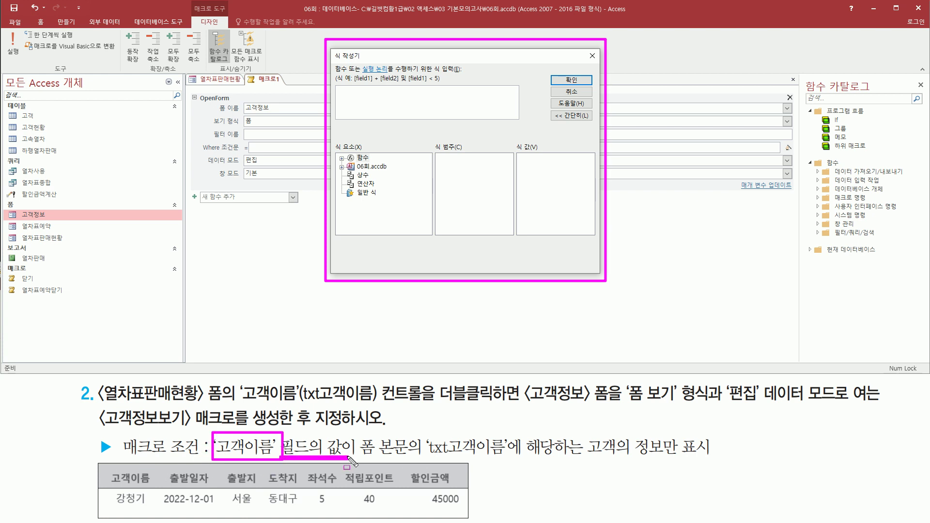
{"action": "mouse_move", "coordinate": [424, 439]}
{"action": "left_mouse_down"}
{"action": "mouse_move", "coordinate": [494, 464]}
{"action": "mouse_move", "coordinate": [512, 459]}
{"action": "left_mouse_up"}
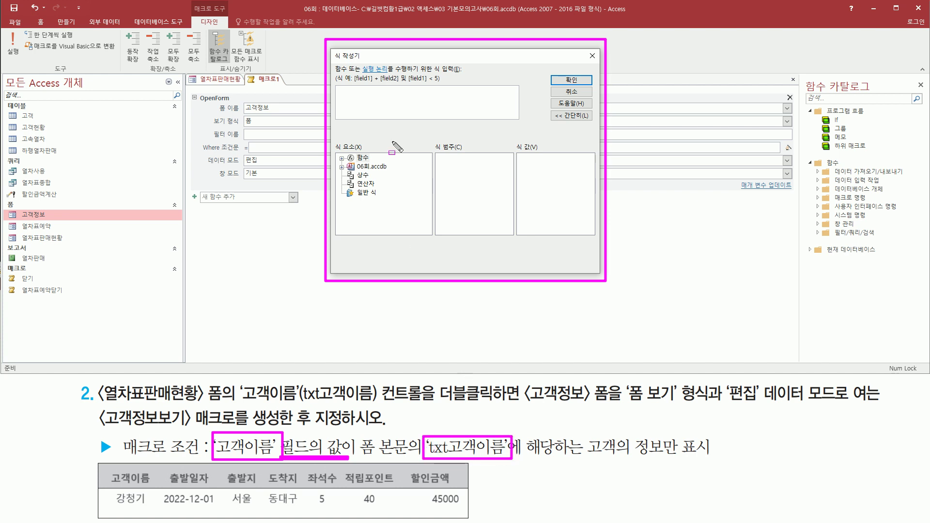
{"action": "key", "text": "Escape"}
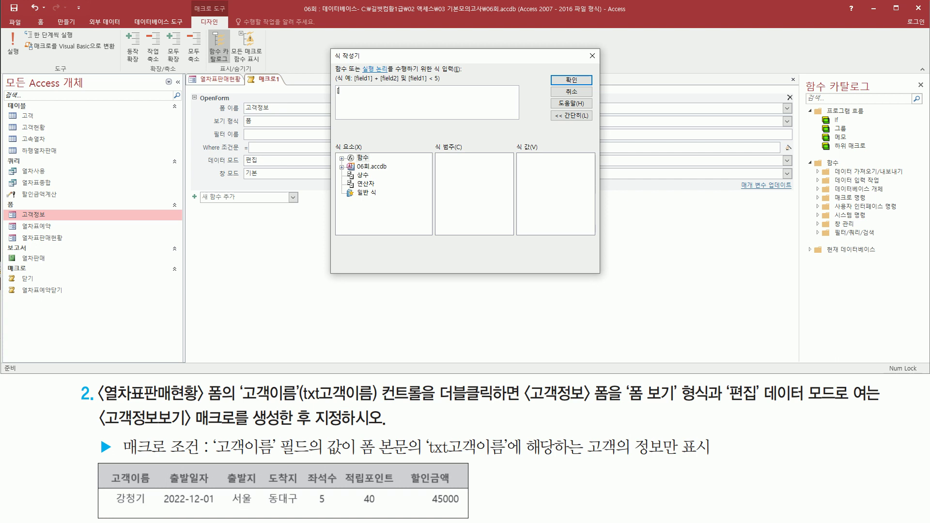
{"action": "type", "text": "r"}
Step: Browse the Expression Builder's database elements to the loaded form 열차표판매현황 and list its controls
{"action": "mouse_move", "coordinate": [352, 435]}
{"action": "left_mouse_down"}
{"action": "mouse_move", "coordinate": [382, 461]}
{"action": "mouse_move", "coordinate": [520, 459]}
{"action": "left_mouse_up"}
{"action": "left_click_drag", "start_coordinate": [347, 158], "coordinate": [390, 172]}
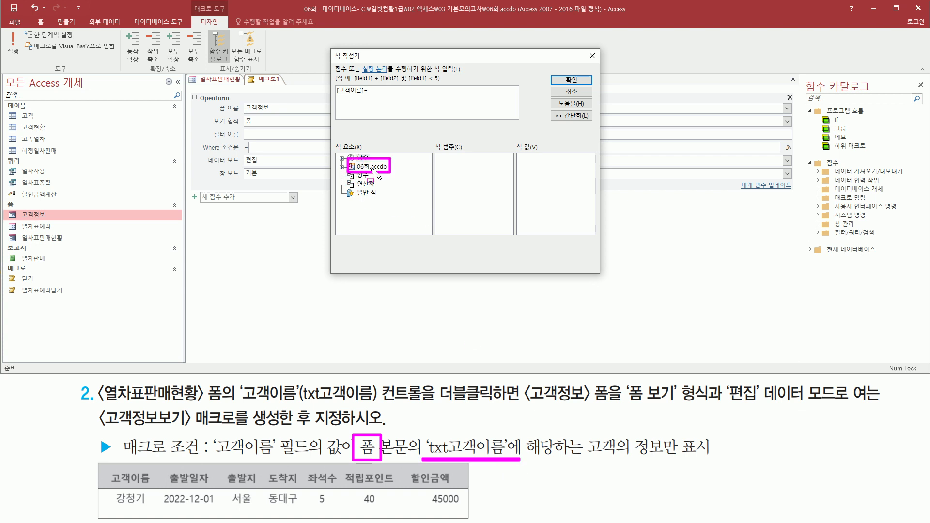
{"action": "key", "text": "Escape"}
{"action": "double_click", "coordinate": [372, 167]}
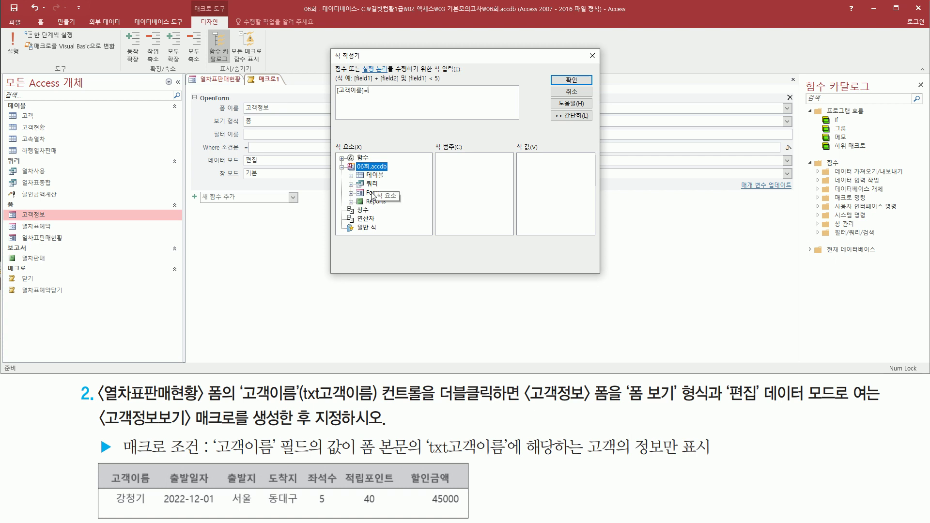
{"action": "left_click", "coordinate": [374, 193]}
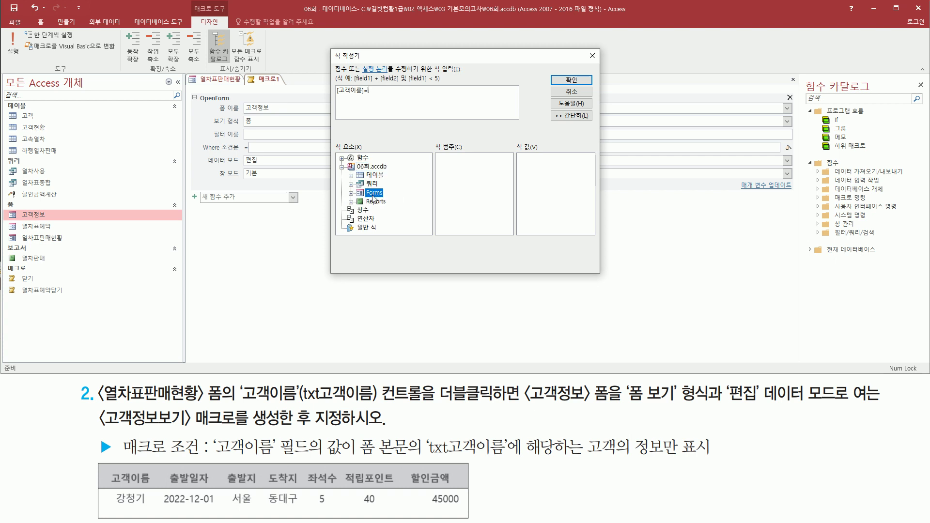
{"action": "double_click", "coordinate": [375, 194]}
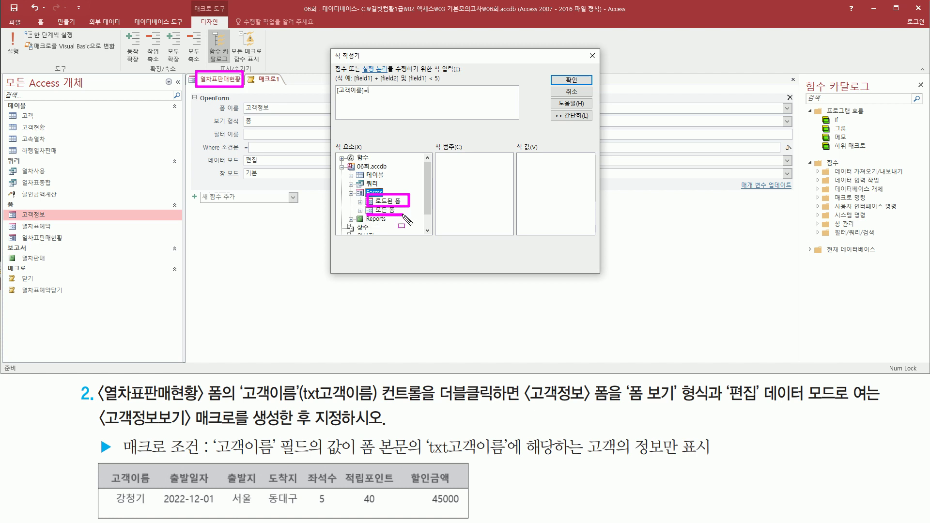
{"action": "key", "text": "Escape"}
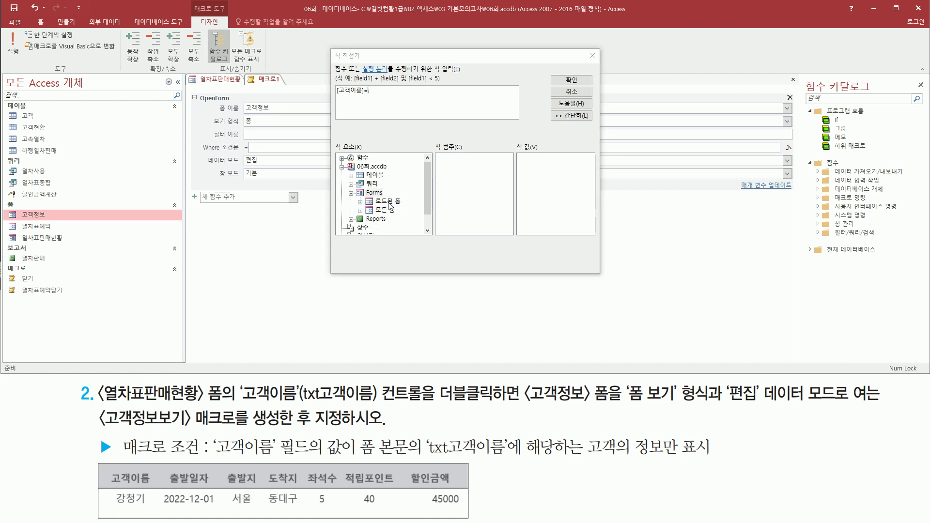
{"action": "double_click", "coordinate": [390, 202]}
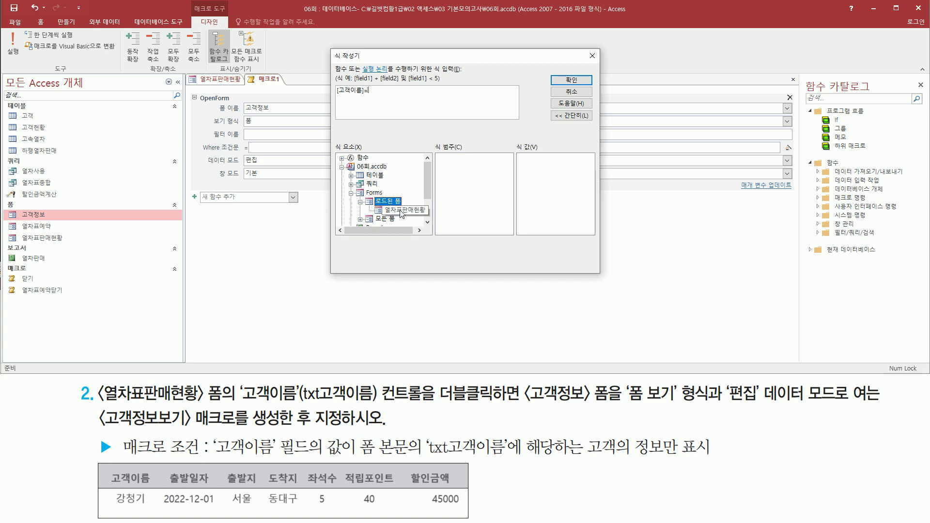
{"action": "left_click", "coordinate": [400, 213]}
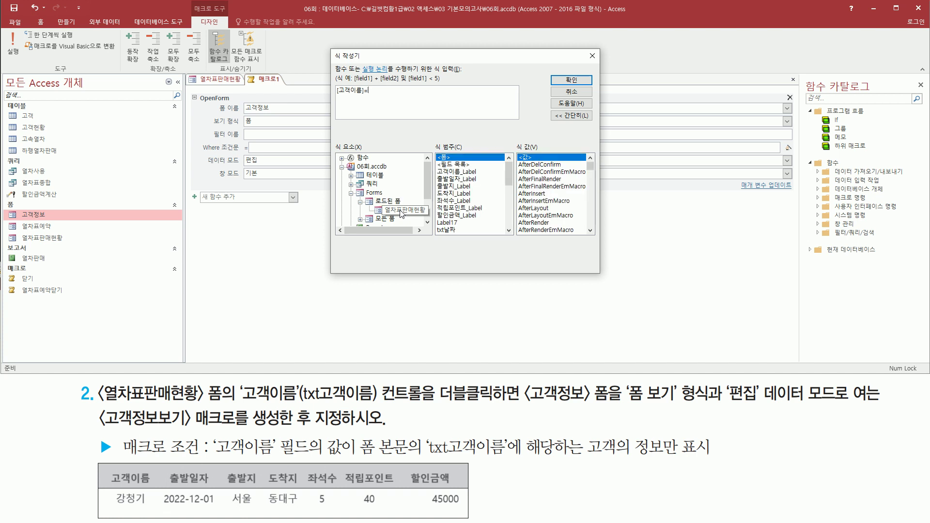
Step: Insert the txt고객이름 control of the 열차표판매현황 form into the expression after [고객이름]=
{"action": "left_click_drag", "start_coordinate": [435, 148], "coordinate": [516, 236]}
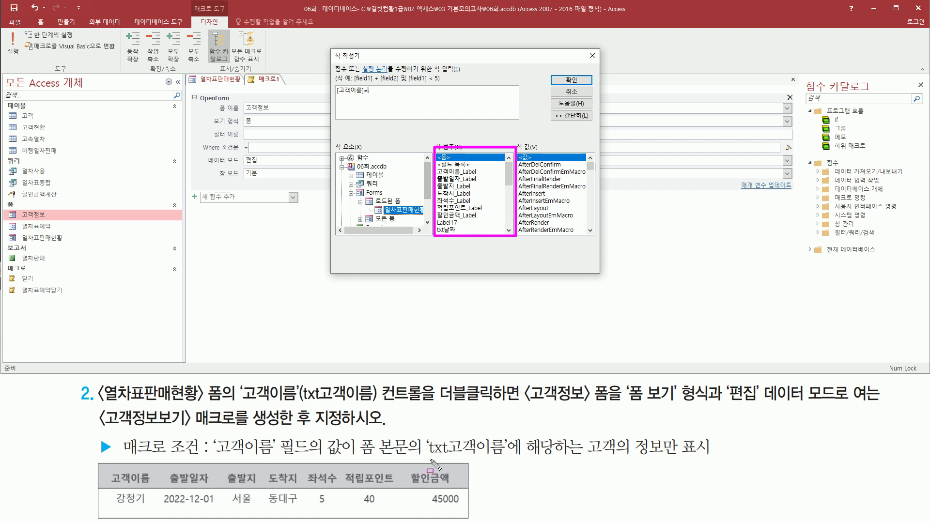
{"action": "left_click_drag", "start_coordinate": [429, 458], "coordinate": [506, 459]}
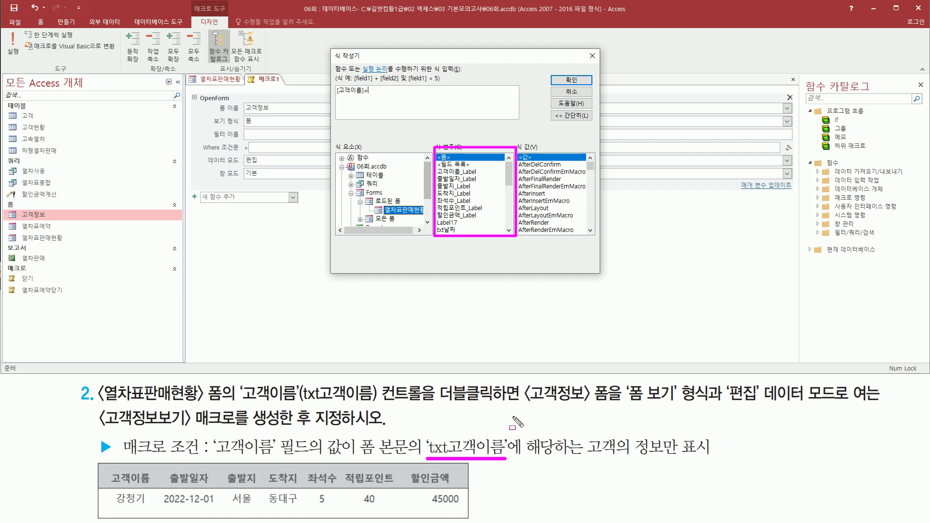
{"action": "left_click", "coordinate": [509, 231]}
{"action": "left_click", "coordinate": [509, 231]}
{"action": "left_click", "coordinate": [508, 230]}
{"action": "left_click", "coordinate": [511, 224]}
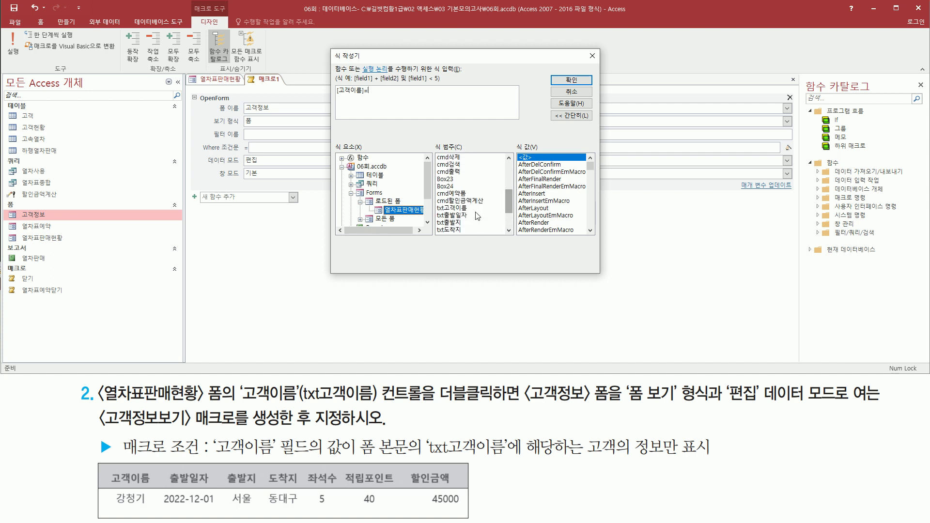
{"action": "left_click", "coordinate": [460, 208]}
{"action": "mouse_move", "coordinate": [435, 209]}
{"action": "left_mouse_down"}
{"action": "mouse_move", "coordinate": [486, 219]}
{"action": "mouse_move", "coordinate": [453, 212]}
{"action": "left_mouse_up"}
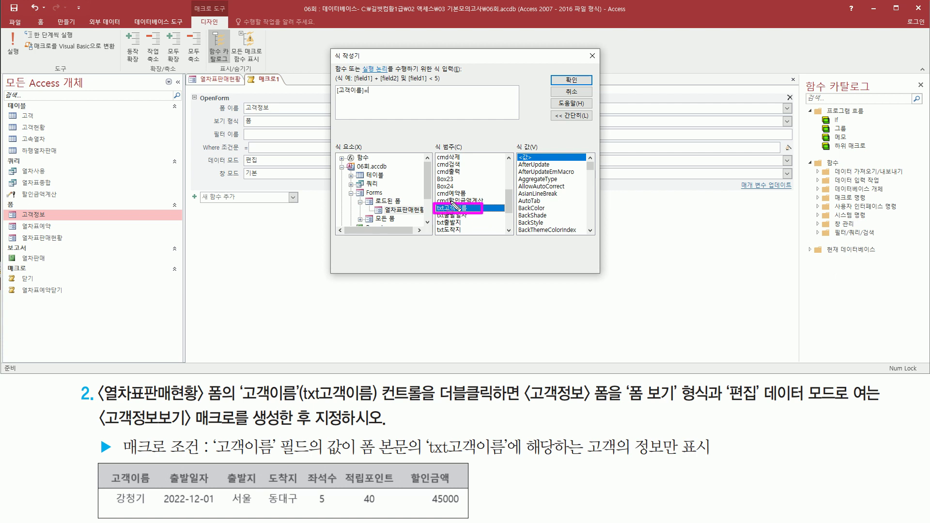
{"action": "double_click", "coordinate": [453, 212]}
Step: Accept [고객이름]= Forms![열차표판매현황]![txt고객이름] as the OpenForm action's Where condition
{"action": "key", "text": "ctrl+2"}
{"action": "left_click_drag", "start_coordinate": [370, 96], "coordinate": [469, 96]}
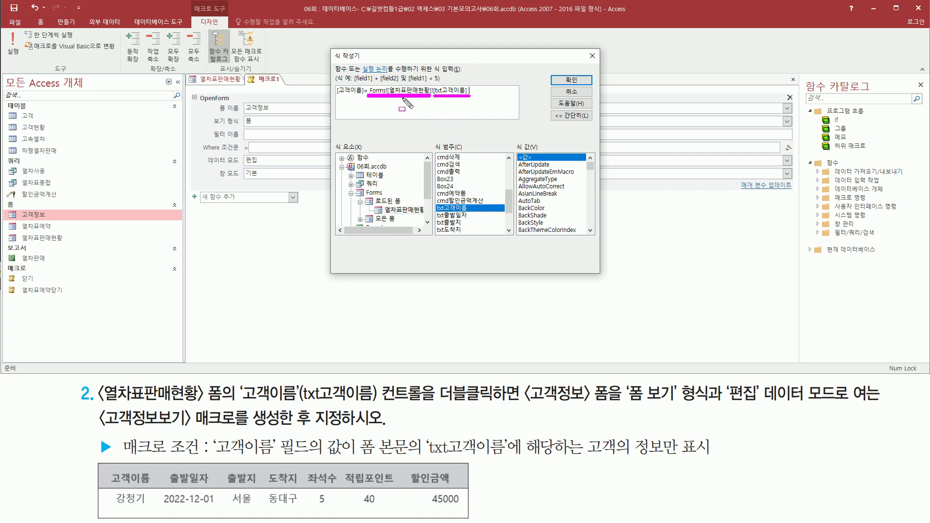
{"action": "mouse_move", "coordinate": [238, 97]}
{"action": "left_mouse_down"}
{"action": "mouse_move", "coordinate": [253, 113]}
{"action": "mouse_move", "coordinate": [279, 115]}
{"action": "left_mouse_up"}
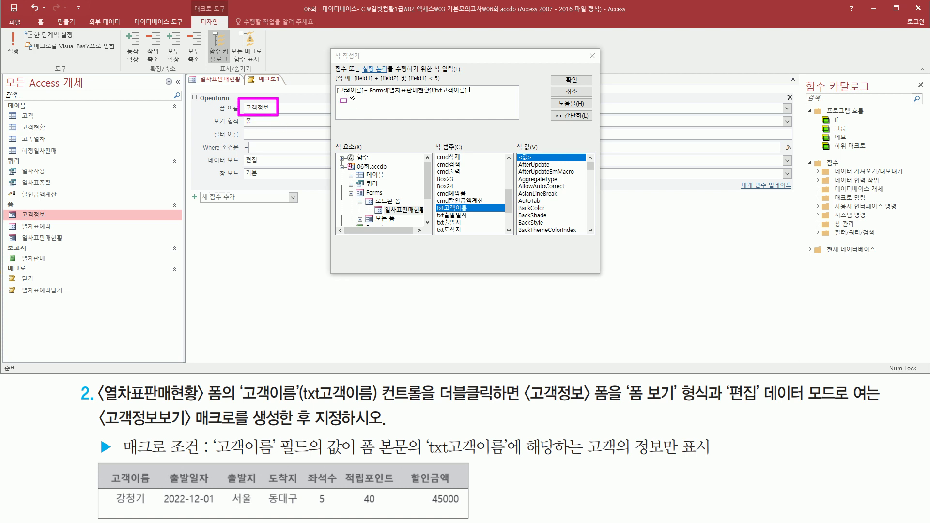
{"action": "left_click_drag", "start_coordinate": [335, 95], "coordinate": [366, 96]}
{"action": "left_click_drag", "start_coordinate": [373, 96], "coordinate": [468, 99]}
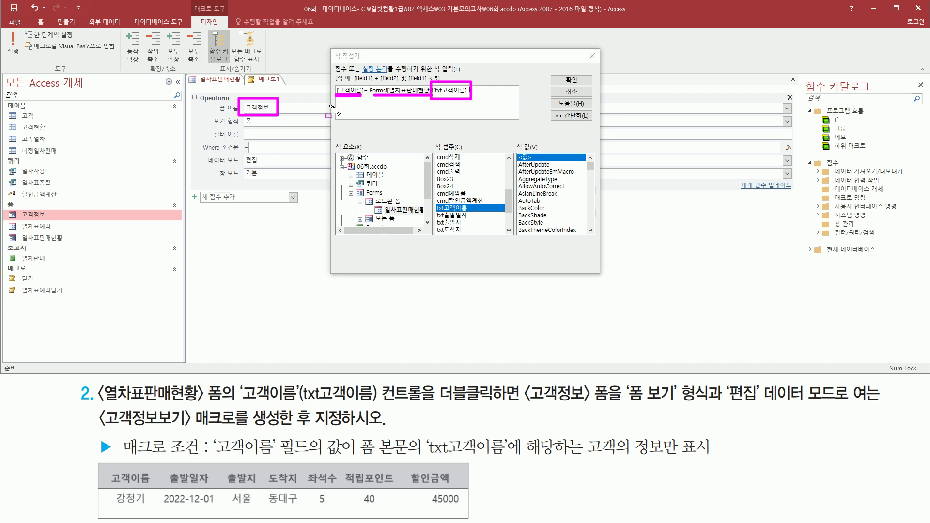
{"action": "key", "text": "Escape"}
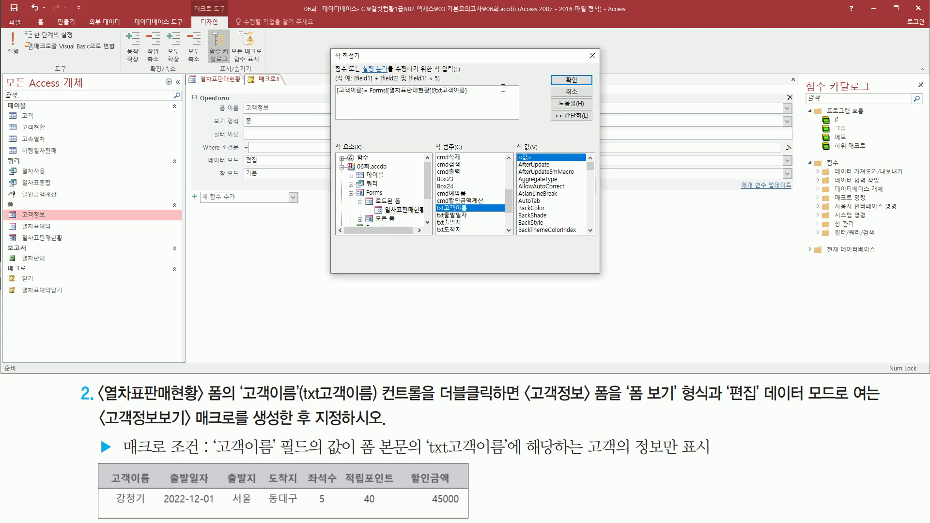
{"action": "left_click_drag", "start_coordinate": [557, 76], "coordinate": [590, 87]}
{"action": "key", "text": "Escape"}
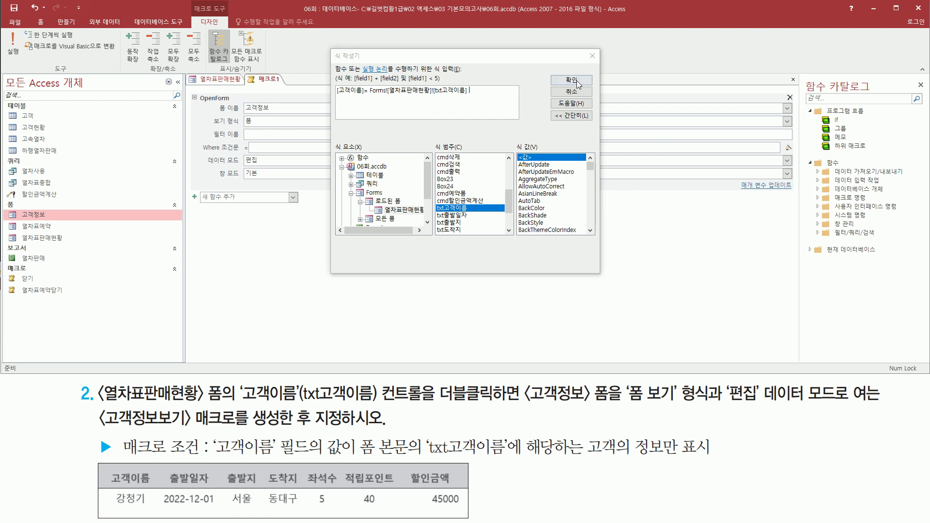
{"action": "left_click", "coordinate": [577, 82]}
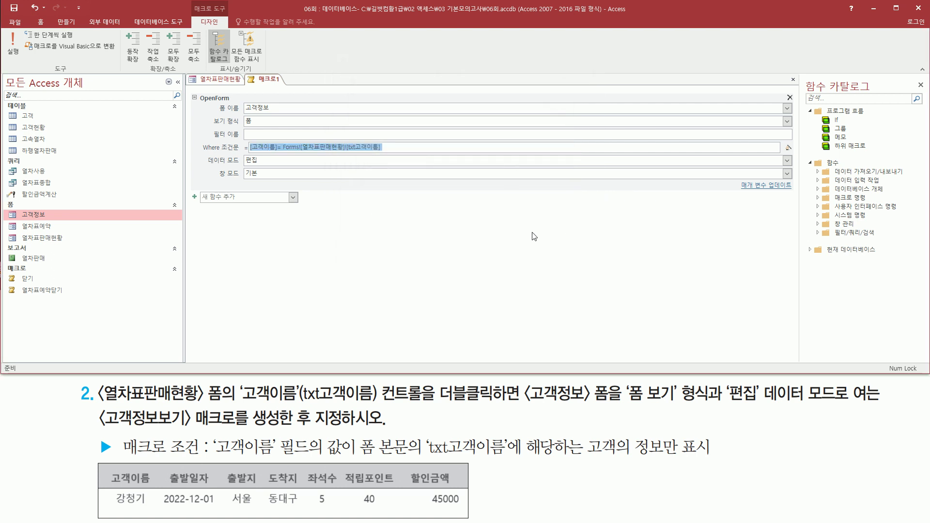
{"action": "left_click_drag", "start_coordinate": [200, 138], "coordinate": [408, 155]}
{"action": "key", "text": "Escape"}
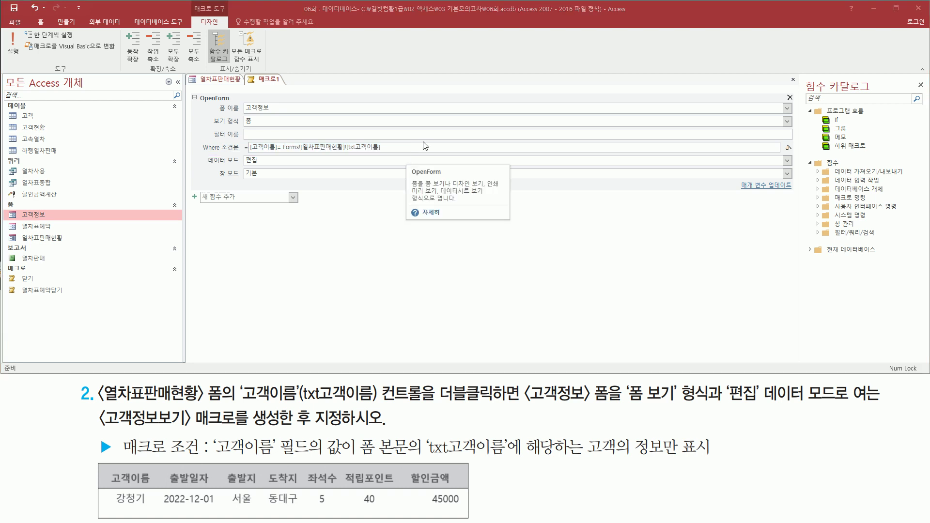
Step: Close the new macro and choose to save its design changes
{"action": "left_click_drag", "start_coordinate": [248, 72], "coordinate": [284, 87]}
{"action": "left_click_drag", "start_coordinate": [783, 73], "coordinate": [800, 85]}
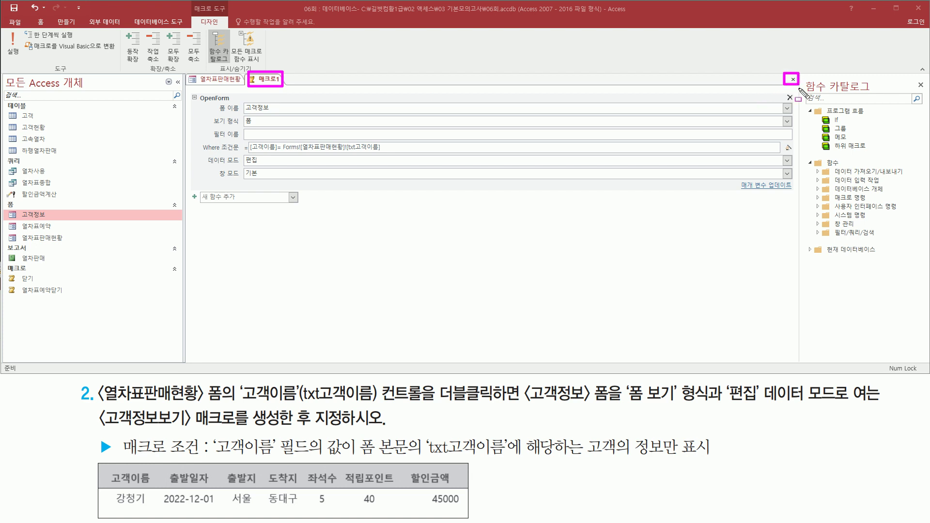
{"action": "left_click", "coordinate": [794, 79]}
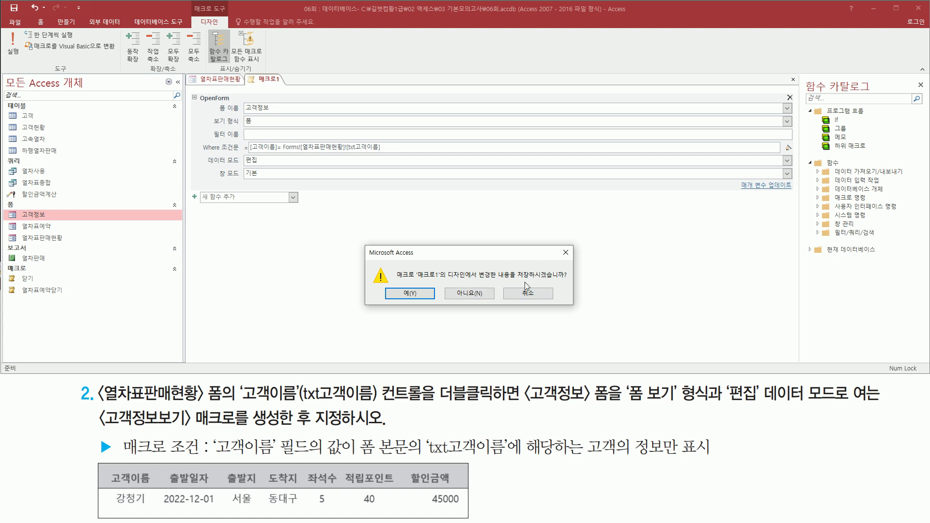
{"action": "left_click_drag", "start_coordinate": [517, 280], "coordinate": [568, 281]}
{"action": "left_click_drag", "start_coordinate": [397, 286], "coordinate": [434, 303]}
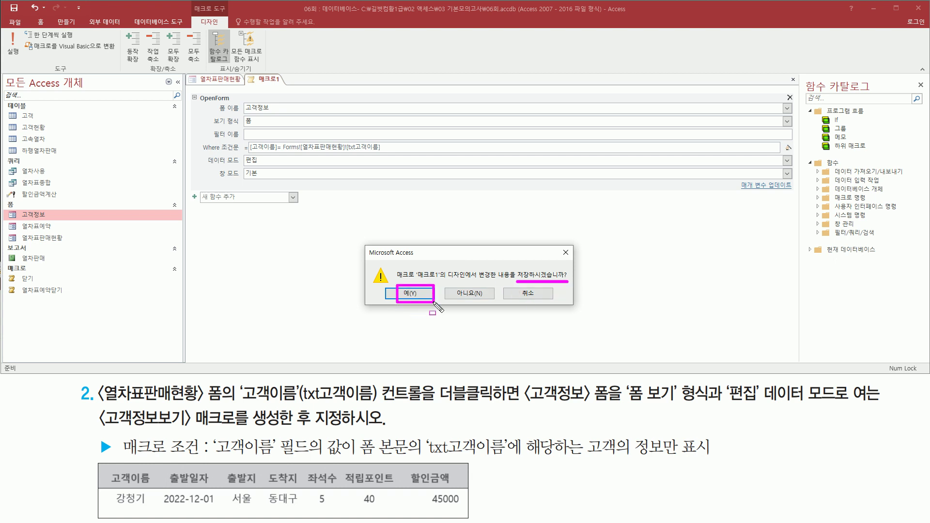
{"action": "left_click", "coordinate": [410, 293]}
Step: Name the macro 고객정보보기 and save it
{"action": "left_click_drag", "start_coordinate": [390, 111], "coordinate": [447, 150]}
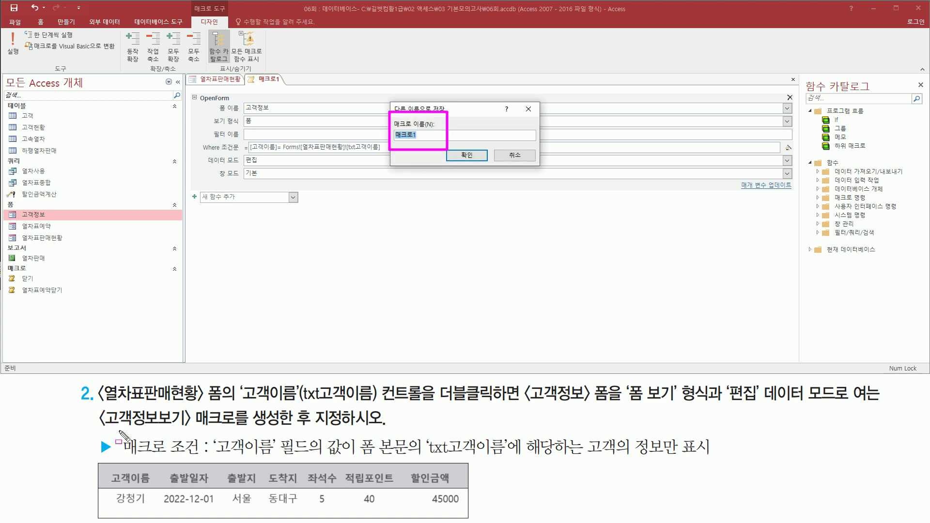
{"action": "left_click_drag", "start_coordinate": [94, 429], "coordinate": [282, 426]}
{"action": "key", "text": "Escape"}
{"action": "type", "text": "고"}
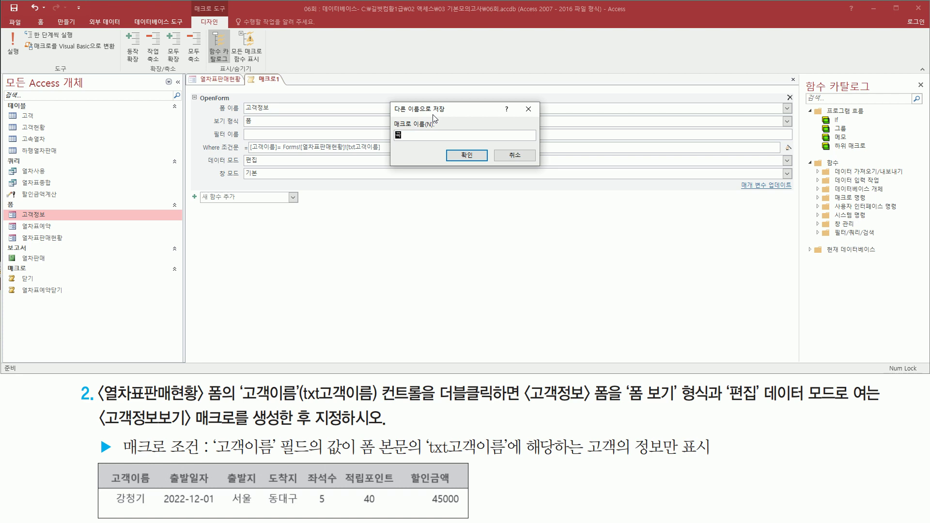
{"action": "key", "text": "BackSpace"}
{"action": "key", "text": "BackSpace"}
{"action": "key", "text": "ctrl+2"}
{"action": "left_click_drag", "start_coordinate": [446, 144], "coordinate": [490, 169]}
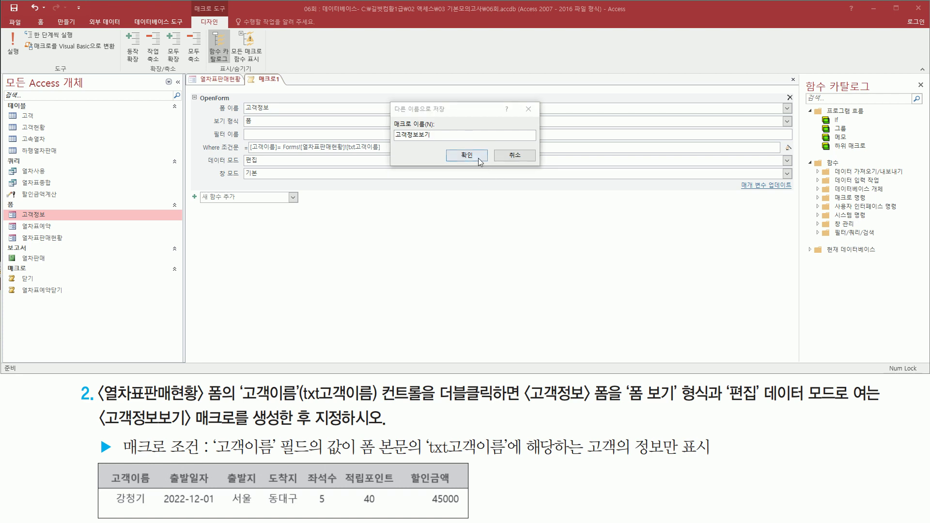
{"action": "left_click", "coordinate": [477, 157]}
Step: Show the event properties of the txt고객이름 text box in the 열차표판매현황 form's detail section
{"action": "key", "text": "ctrl+2"}
{"action": "left_click_drag", "start_coordinate": [7, 271], "coordinate": [73, 286]}
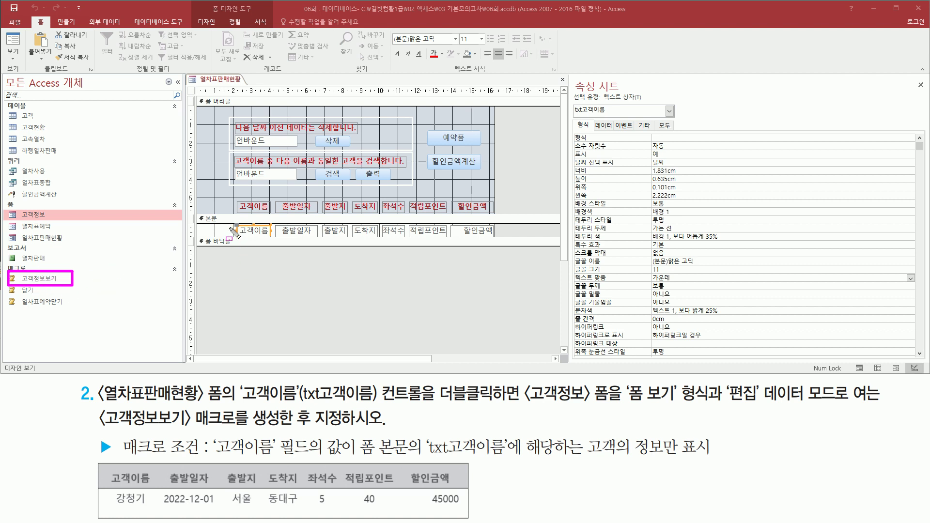
{"action": "left_click_drag", "start_coordinate": [233, 223], "coordinate": [271, 236]}
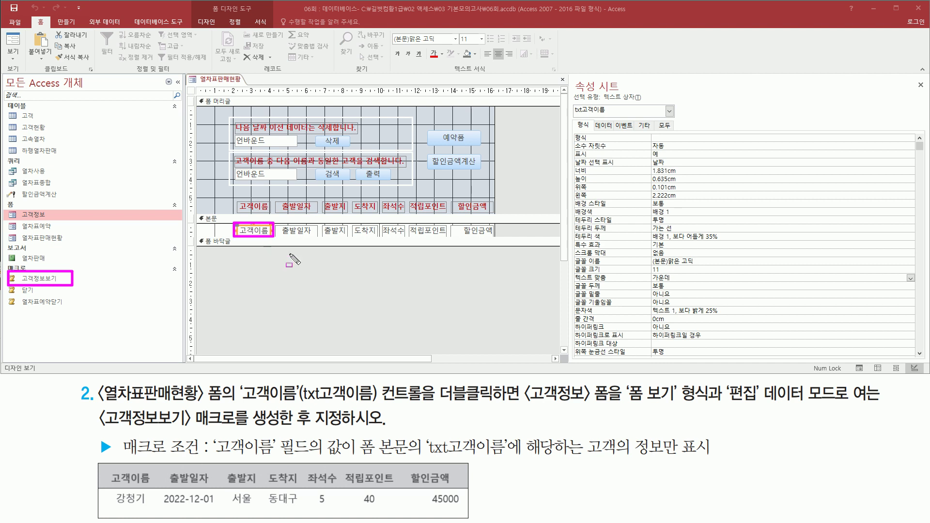
{"action": "left_click_drag", "start_coordinate": [439, 405], "coordinate": [498, 404]}
{"action": "key", "text": "Escape"}
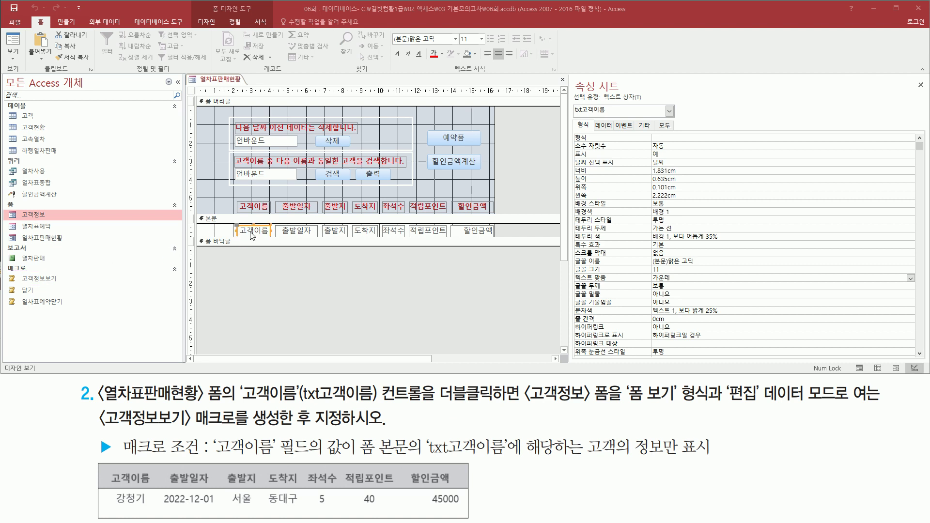
{"action": "left_click_drag", "start_coordinate": [613, 120], "coordinate": [637, 131]}
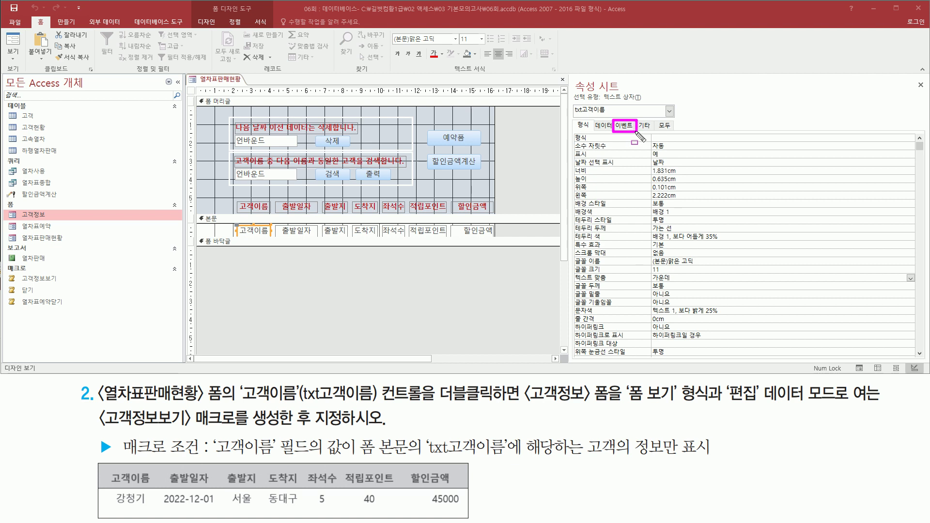
{"action": "key", "text": "Escape"}
{"action": "left_click", "coordinate": [625, 125]}
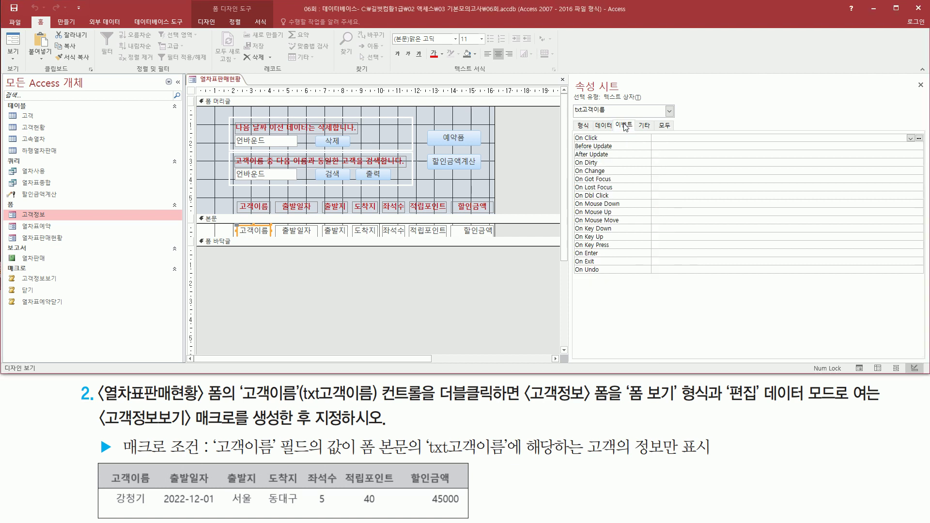
Step: Assign the 고객정보보기 macro to the On Dbl Click event of txt고객이름
{"action": "left_click_drag", "start_coordinate": [440, 407], "coordinate": [495, 407]}
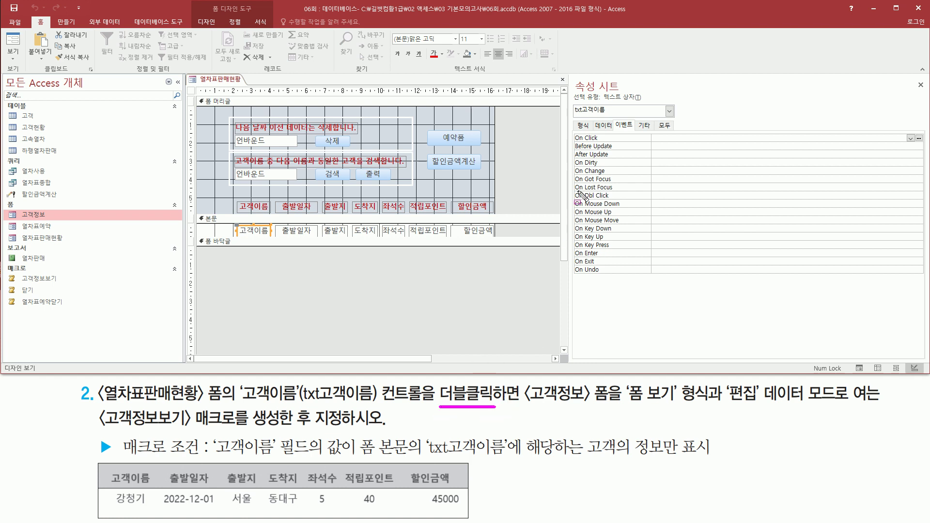
{"action": "mouse_move", "coordinate": [570, 185]}
{"action": "left_mouse_down"}
{"action": "mouse_move", "coordinate": [596, 201]}
{"action": "mouse_move", "coordinate": [623, 200]}
{"action": "left_mouse_up"}
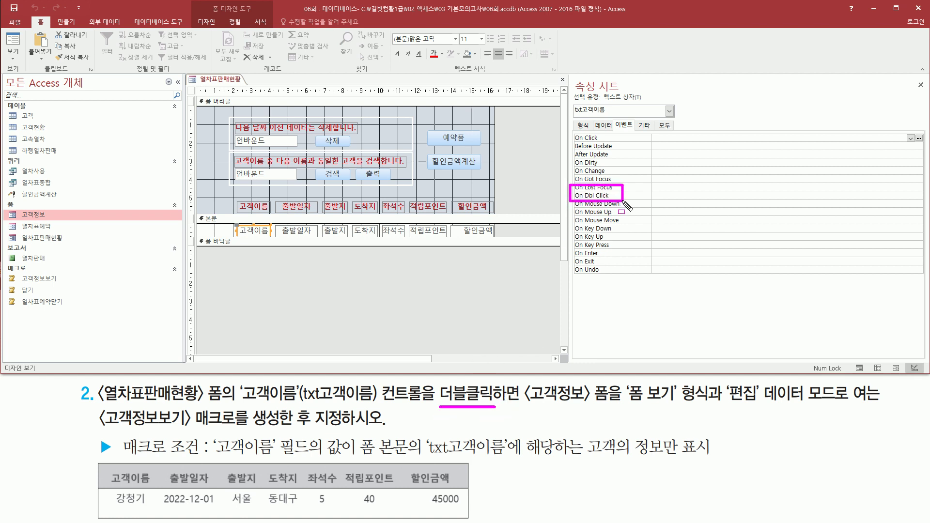
{"action": "key", "text": "Escape"}
{"action": "left_click", "coordinate": [907, 196]}
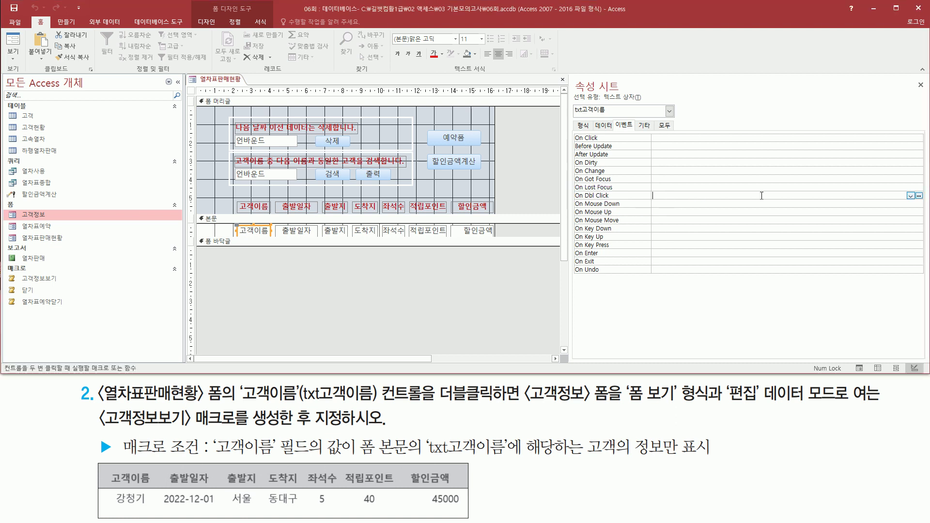
{"action": "left_click", "coordinate": [910, 196]}
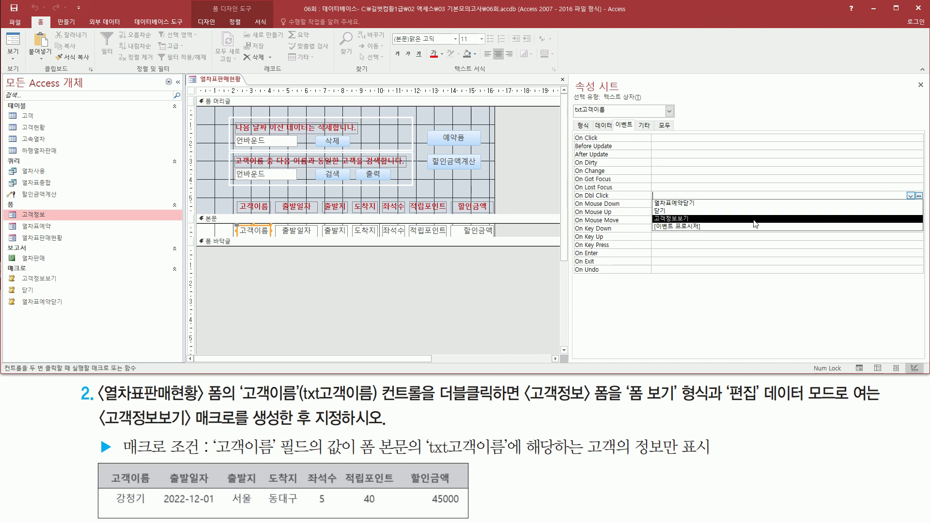
{"action": "left_click", "coordinate": [690, 224]}
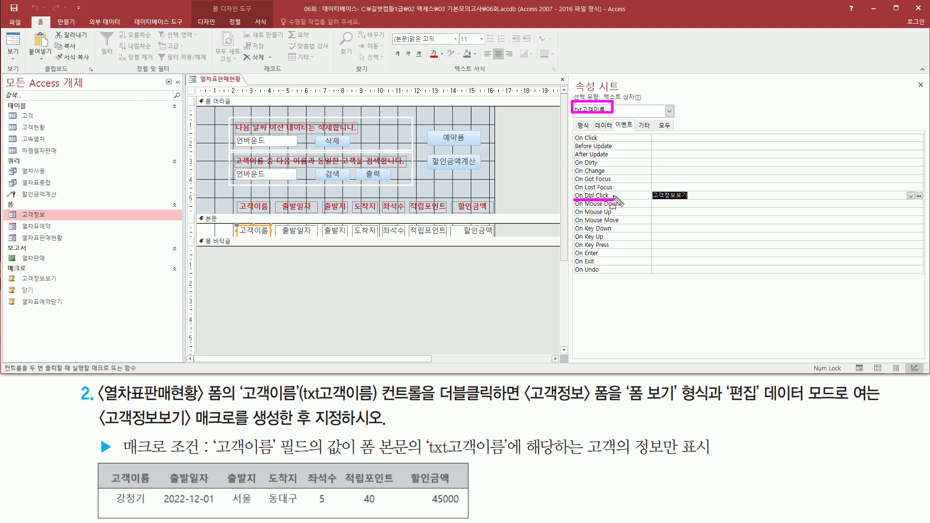
{"action": "mouse_move", "coordinate": [648, 189]}
{"action": "left_mouse_down"}
{"action": "mouse_move", "coordinate": [709, 208]}
{"action": "mouse_move", "coordinate": [701, 204]}
{"action": "left_mouse_up"}
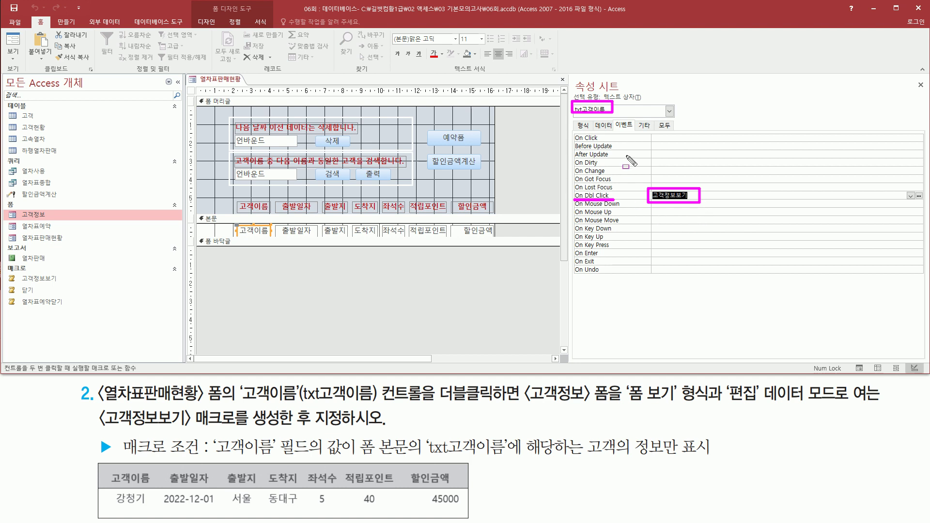
Step: Close the property sheet of the txt고객이름 text box
{"action": "key", "text": "e"}
{"action": "left_click_drag", "start_coordinate": [912, 78], "coordinate": [928, 97]}
{"action": "key", "text": "Escape"}
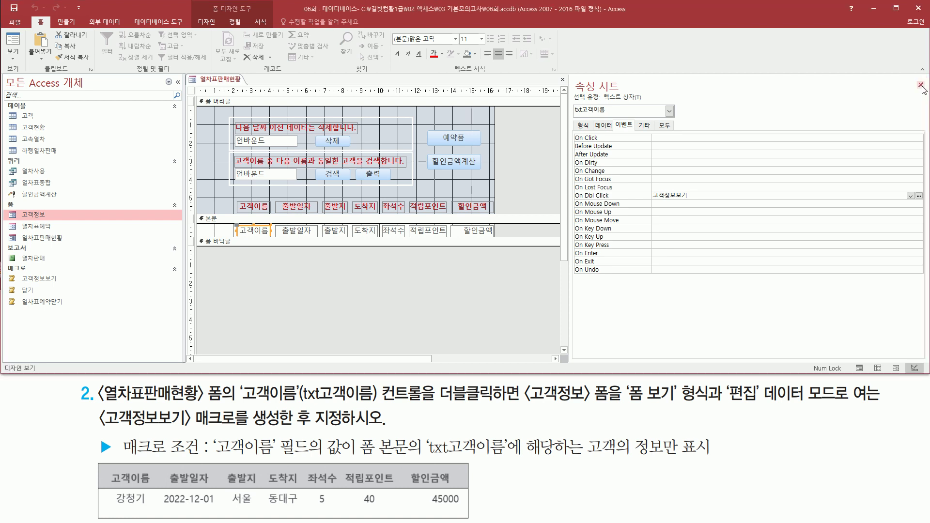
{"action": "left_click", "coordinate": [920, 84]}
{"action": "left_click", "coordinate": [335, 307]}
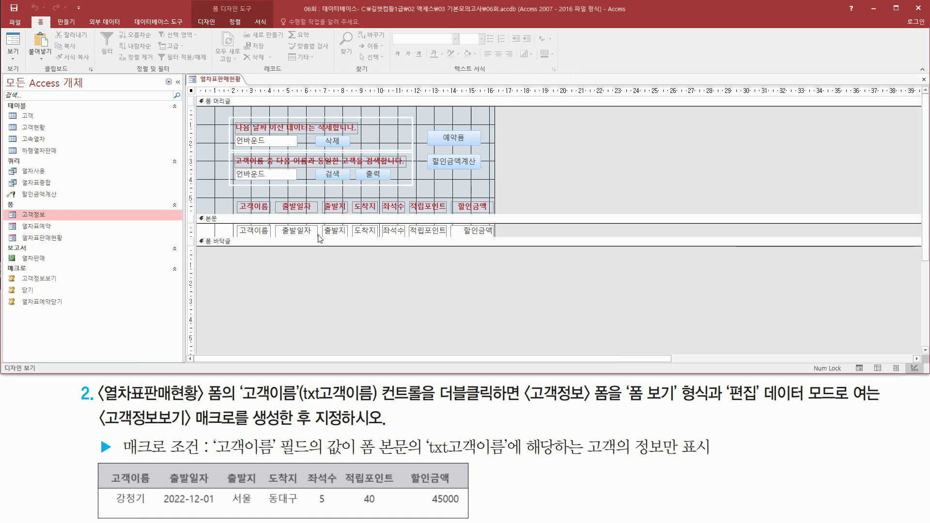
Step: Switch the 열차표판매현황 form from design view to form view
{"action": "mouse_move", "coordinate": [196, 72]}
{"action": "left_mouse_down"}
{"action": "mouse_move", "coordinate": [311, 191]}
{"action": "mouse_move", "coordinate": [504, 254]}
{"action": "left_mouse_up"}
{"action": "key", "text": "Escape"}
{"action": "right_click", "coordinate": [554, 137]}
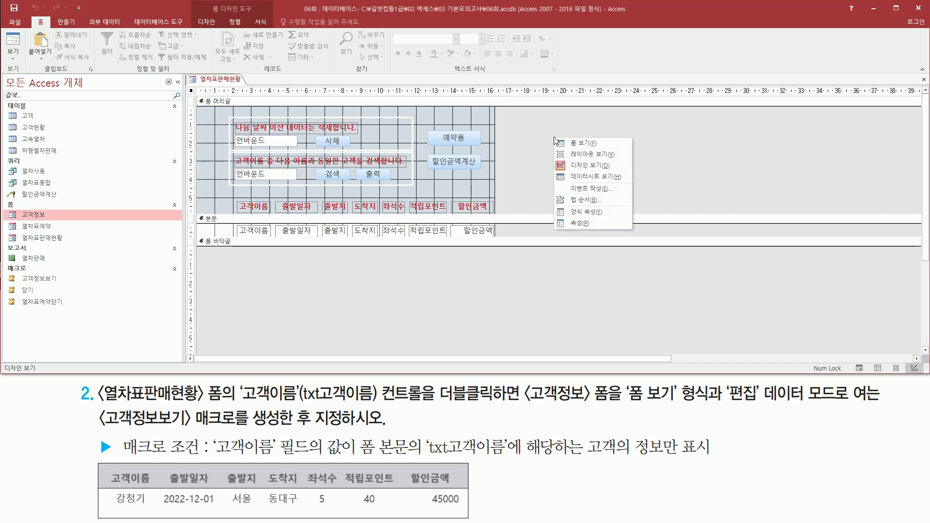
{"action": "left_click", "coordinate": [570, 143]}
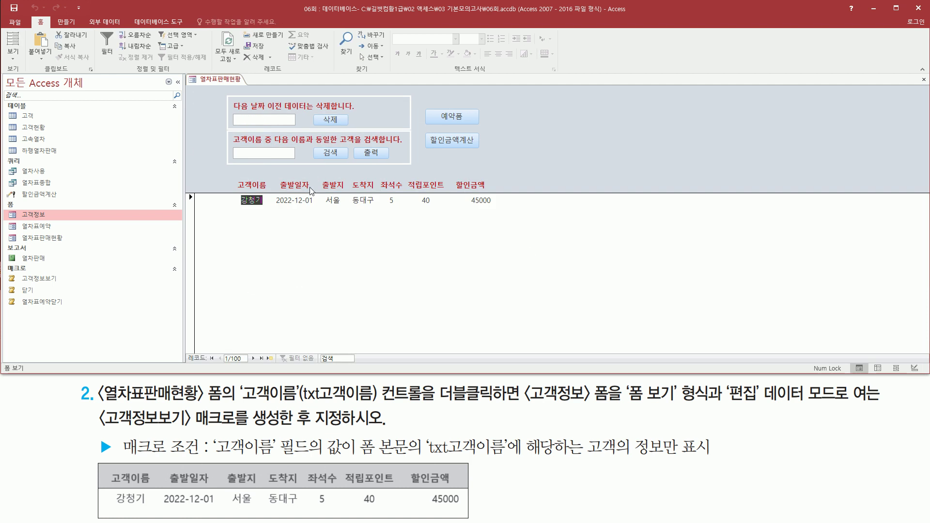
Step: Trigger the 고객정보보기 macro from the first record's 고객이름 value and examine the customer details in the 고객정보 form
{"action": "left_click", "coordinate": [250, 203]}
{"action": "key", "text": "ctrl+2"}
{"action": "left_click_drag", "start_coordinate": [236, 194], "coordinate": [267, 208]}
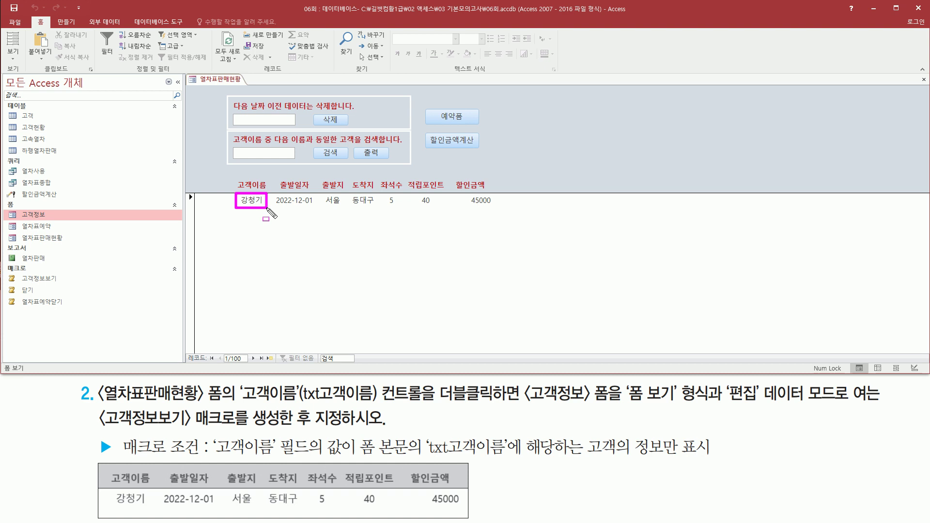
{"action": "key", "text": "Escape"}
{"action": "double_click", "coordinate": [256, 200]}
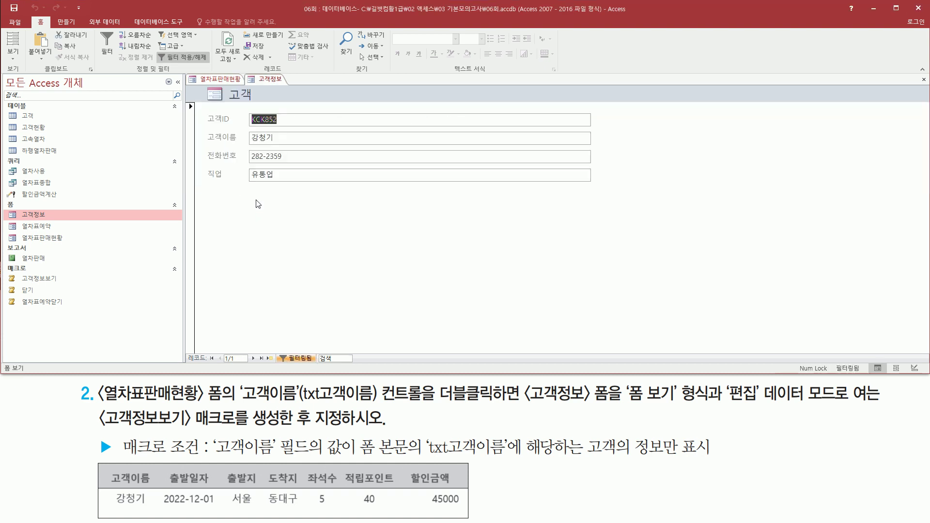
{"action": "key", "text": "ctrl+2"}
{"action": "left_click_drag", "start_coordinate": [246, 73], "coordinate": [291, 86]}
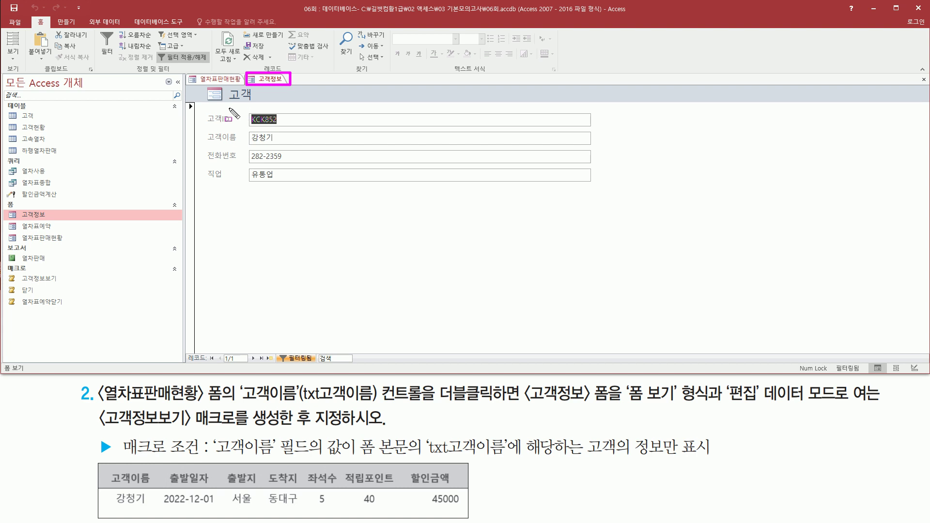
{"action": "left_click_drag", "start_coordinate": [237, 107], "coordinate": [309, 194]}
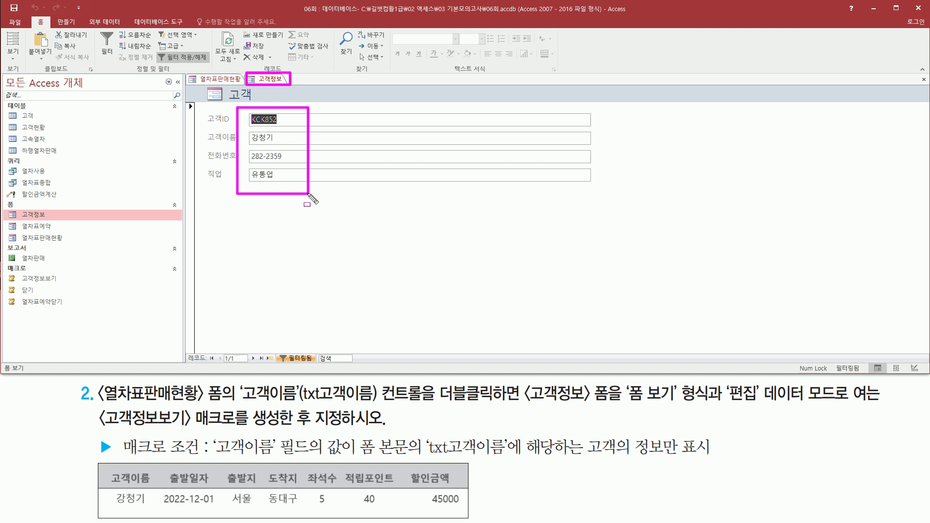
{"action": "key", "text": "Escape"}
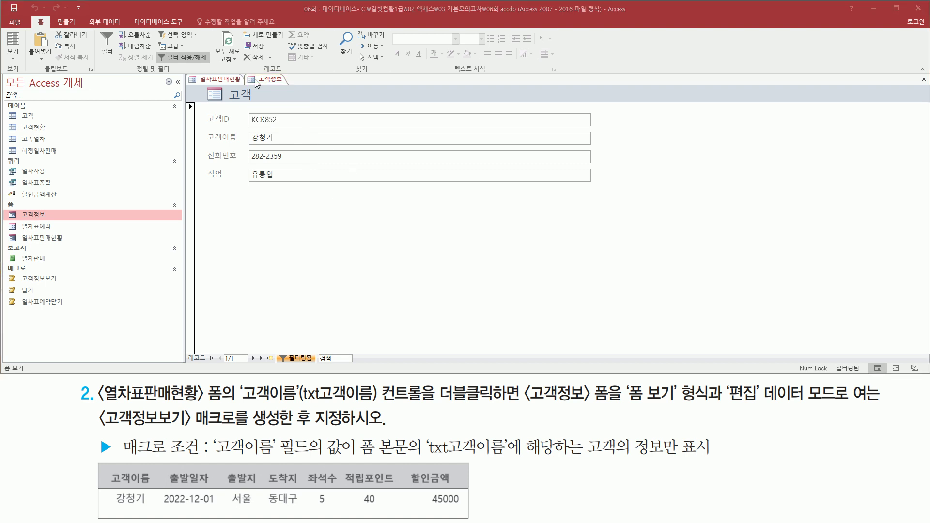
Step: Close the 고객정보 form
{"action": "left_click", "coordinate": [273, 82]}
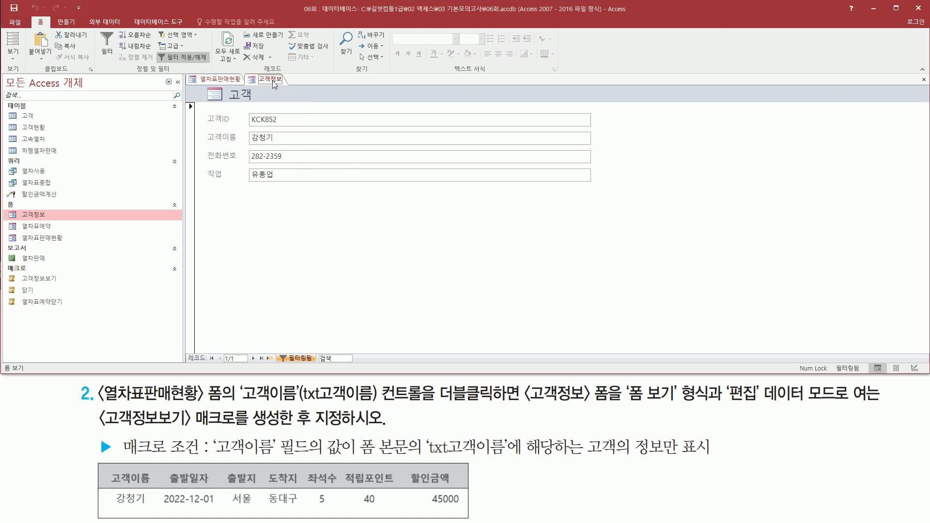
{"action": "right_click", "coordinate": [273, 83]}
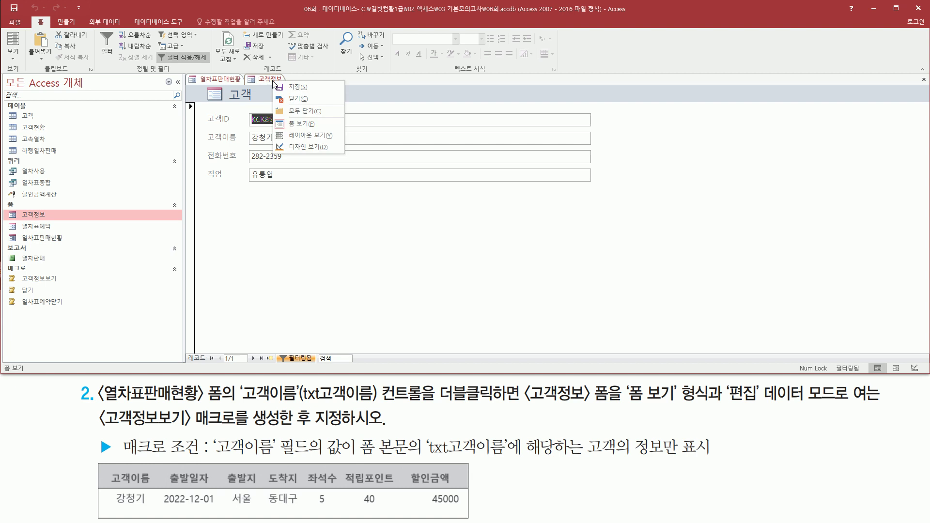
{"action": "left_click", "coordinate": [296, 99]}
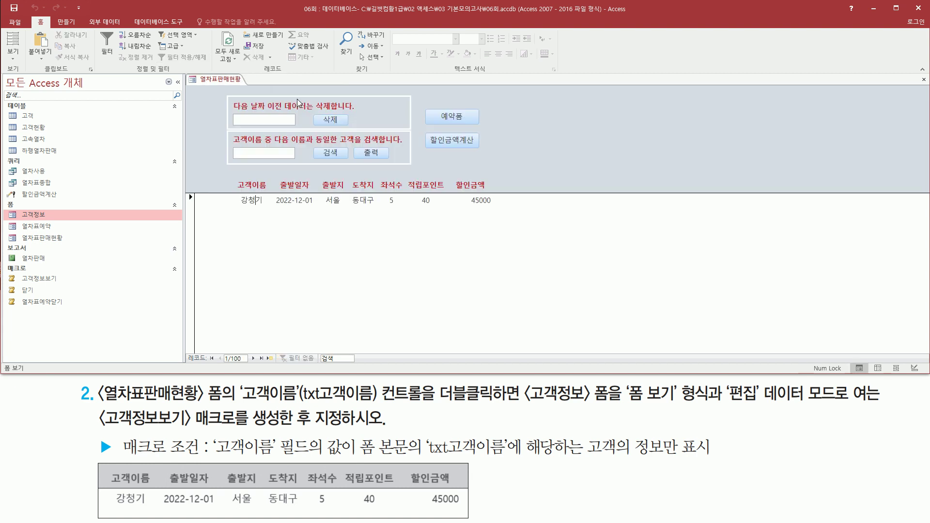
Step: Close the 열차표판매현황 form and save its design changes
{"action": "left_click", "coordinate": [229, 82]}
{"action": "right_click", "coordinate": [230, 84]}
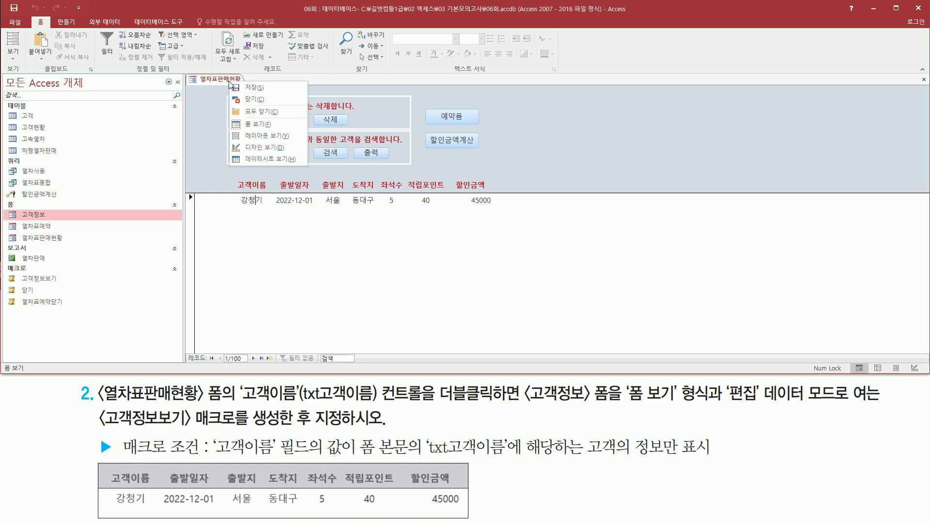
{"action": "left_click", "coordinate": [252, 100]}
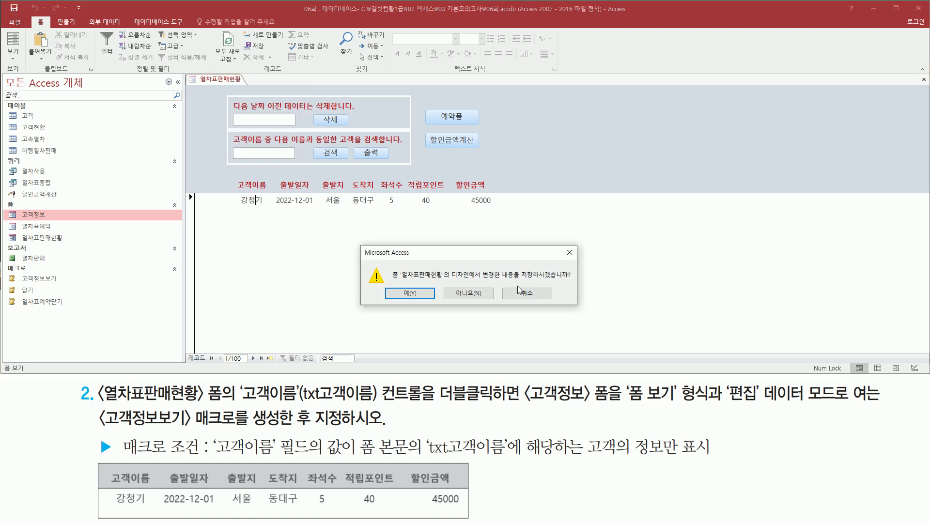
{"action": "left_click", "coordinate": [410, 293]}
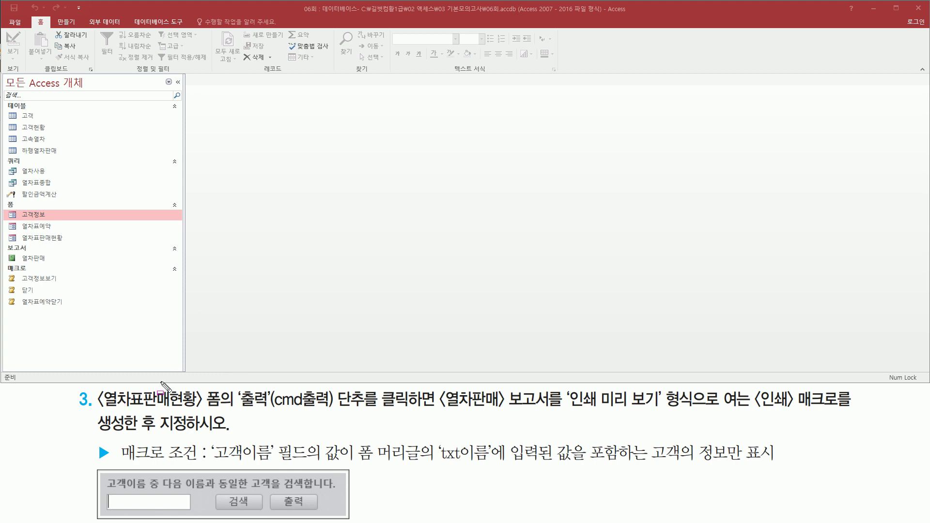
Step: Open the 열차표판매현황 form from the list of database objects
{"action": "mouse_move", "coordinate": [99, 411]}
{"action": "left_mouse_down"}
{"action": "mouse_move", "coordinate": [233, 411]}
{"action": "mouse_move", "coordinate": [233, 389]}
{"action": "left_mouse_up"}
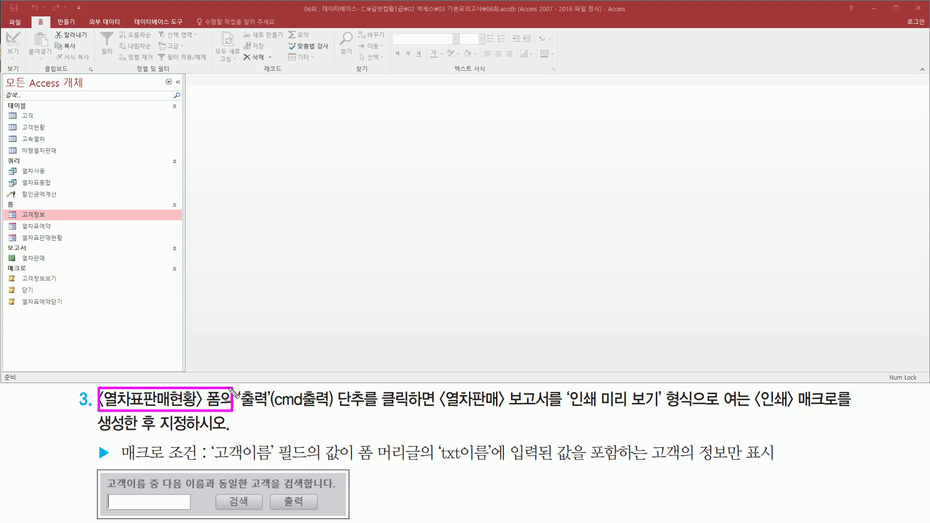
{"action": "left_click_drag", "start_coordinate": [6, 230], "coordinate": [78, 248]}
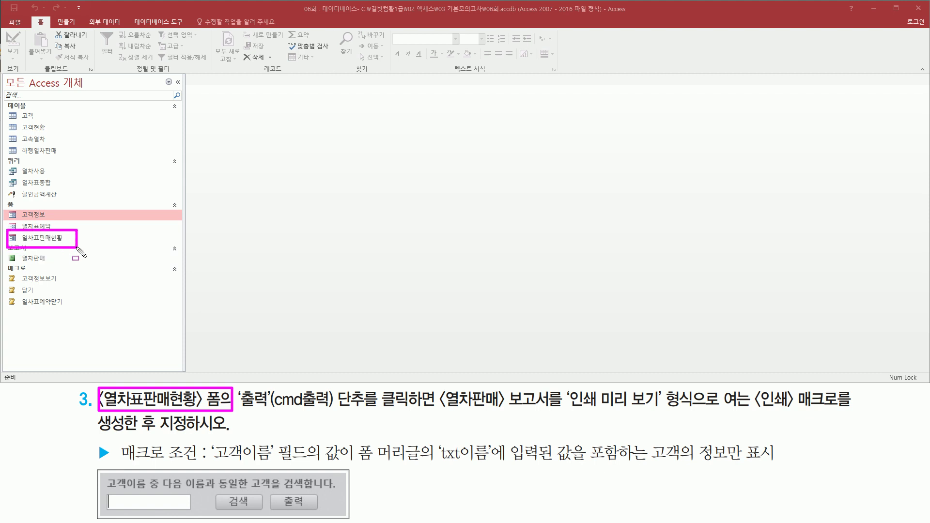
{"action": "double_click", "coordinate": [44, 237]}
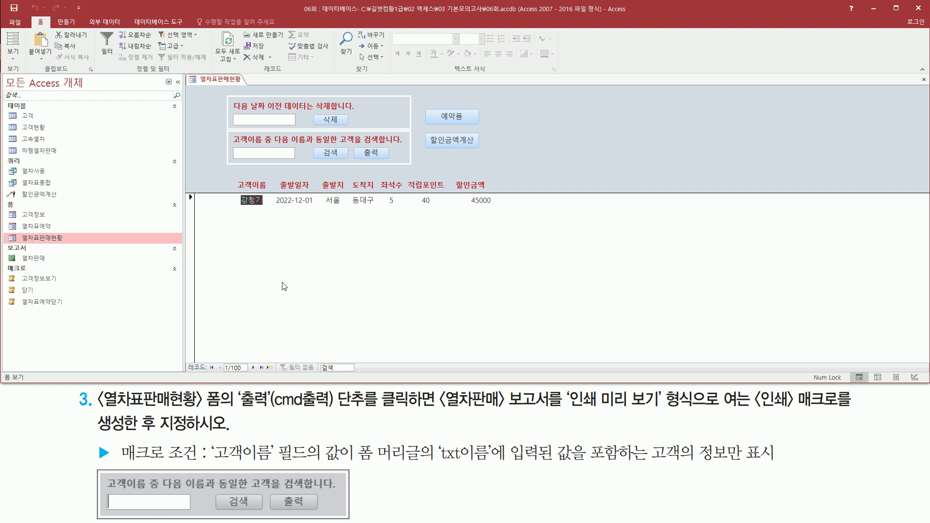
Step: Examine the 출력 button, the 열차판매 report and the stated print preview and filter requirements for the 인쇄 macro
{"action": "mouse_move", "coordinate": [237, 410]}
{"action": "left_mouse_down"}
{"action": "mouse_move", "coordinate": [409, 418]}
{"action": "mouse_move", "coordinate": [380, 415]}
{"action": "left_mouse_up"}
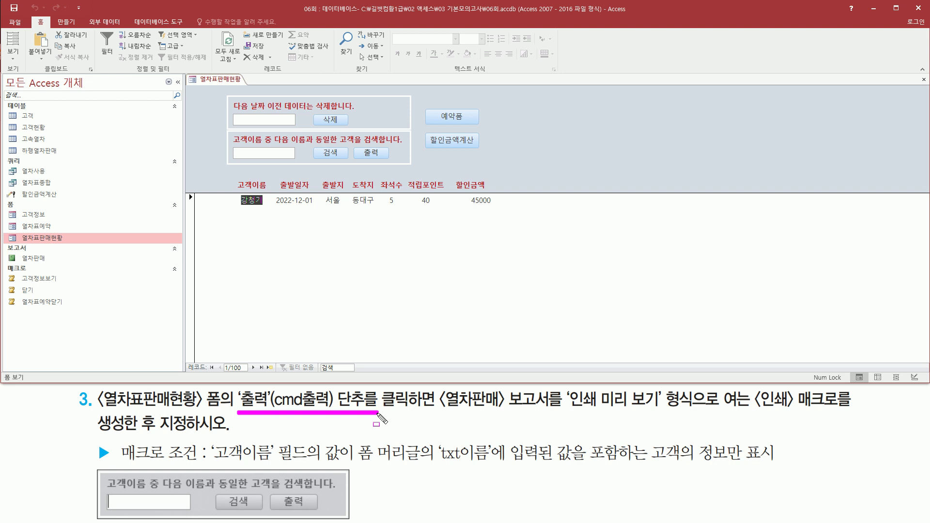
{"action": "left_click_drag", "start_coordinate": [354, 139], "coordinate": [391, 164]}
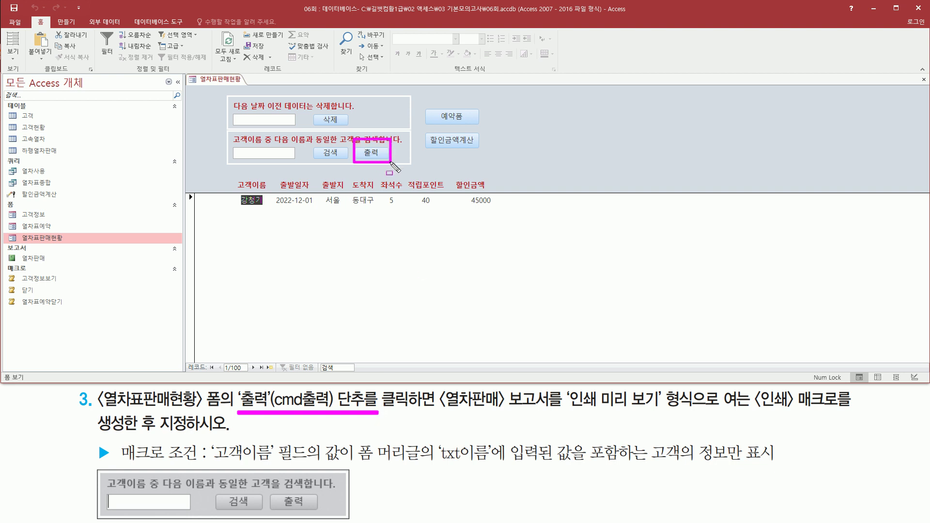
{"action": "left_click_drag", "start_coordinate": [380, 388], "coordinate": [439, 415]}
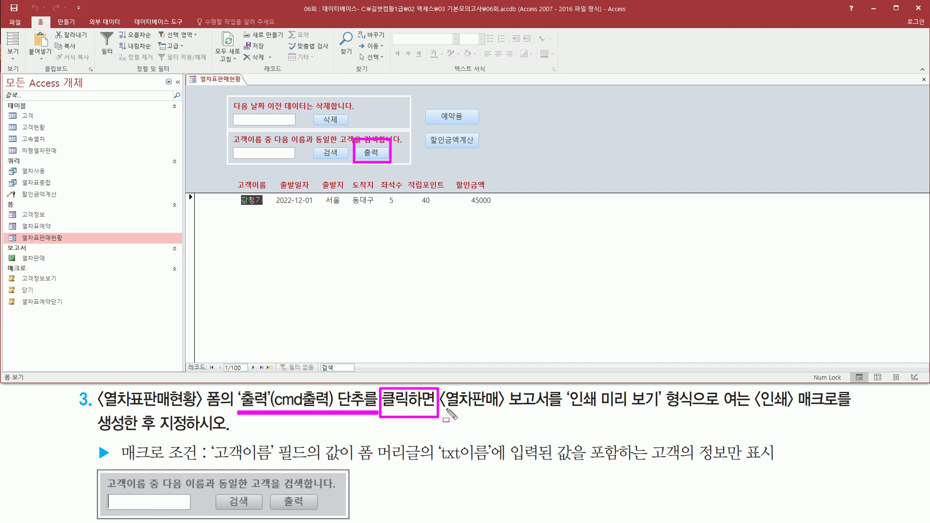
{"action": "left_click_drag", "start_coordinate": [444, 411], "coordinate": [553, 411]}
{"action": "left_click_drag", "start_coordinate": [7, 263], "coordinate": [53, 265]}
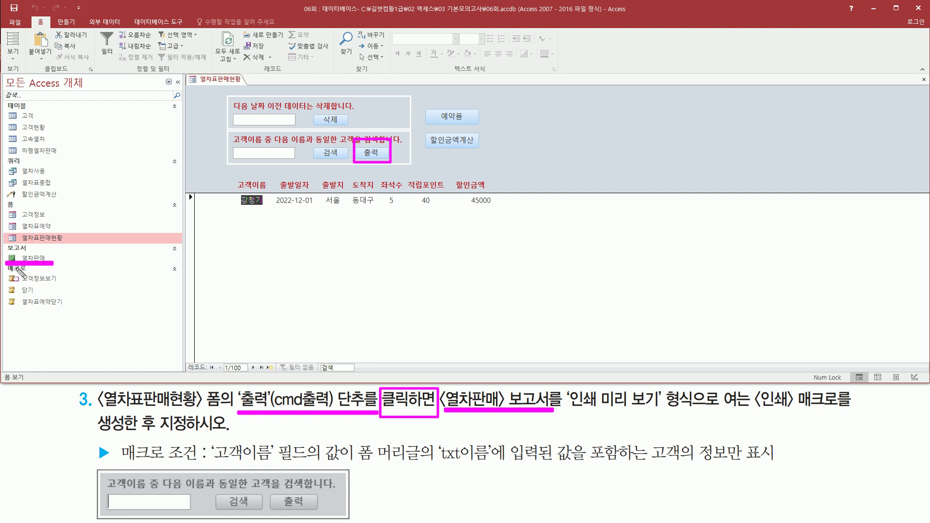
{"action": "left_click_drag", "start_coordinate": [573, 412], "coordinate": [696, 411]}
{"action": "left_click_drag", "start_coordinate": [754, 387], "coordinate": [840, 413]}
{"action": "left_click_drag", "start_coordinate": [97, 434], "coordinate": [225, 434]}
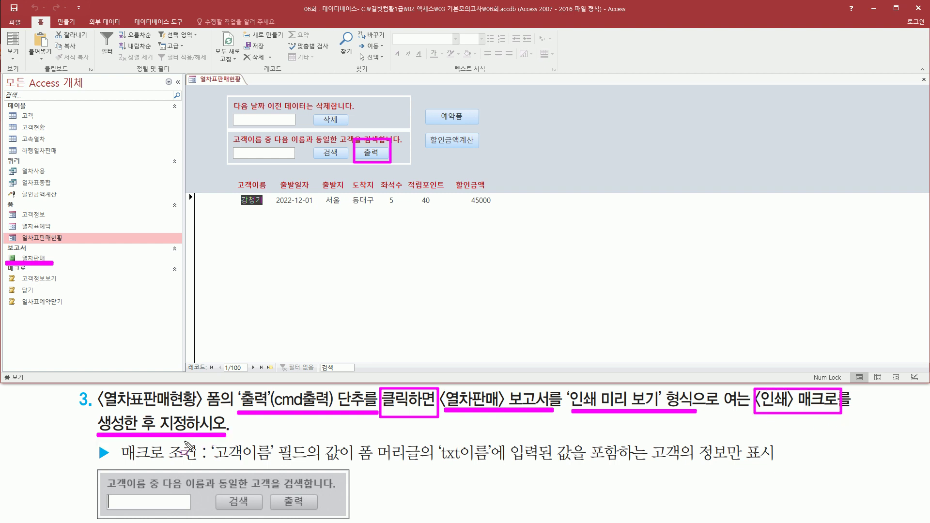
{"action": "key", "text": "e"}
{"action": "left_click_drag", "start_coordinate": [354, 145], "coordinate": [391, 162]}
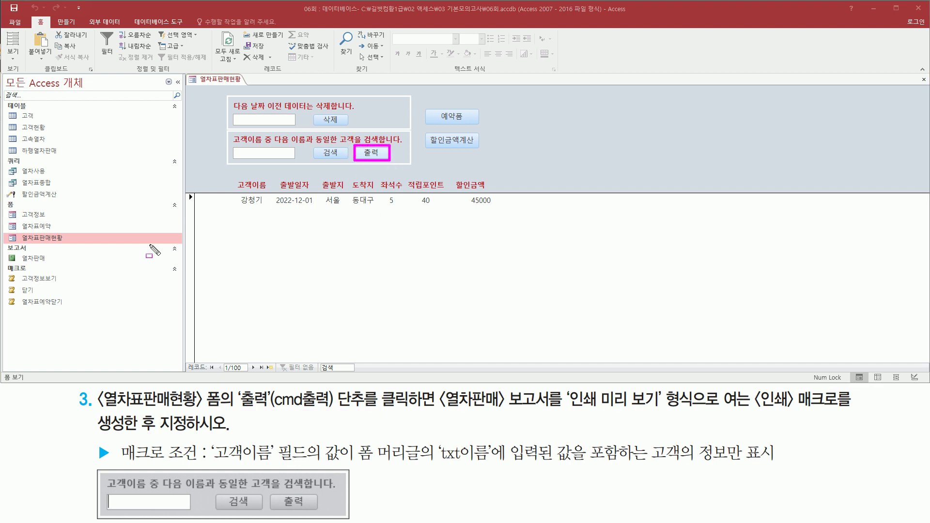
{"action": "left_click_drag", "start_coordinate": [7, 247], "coordinate": [55, 268]}
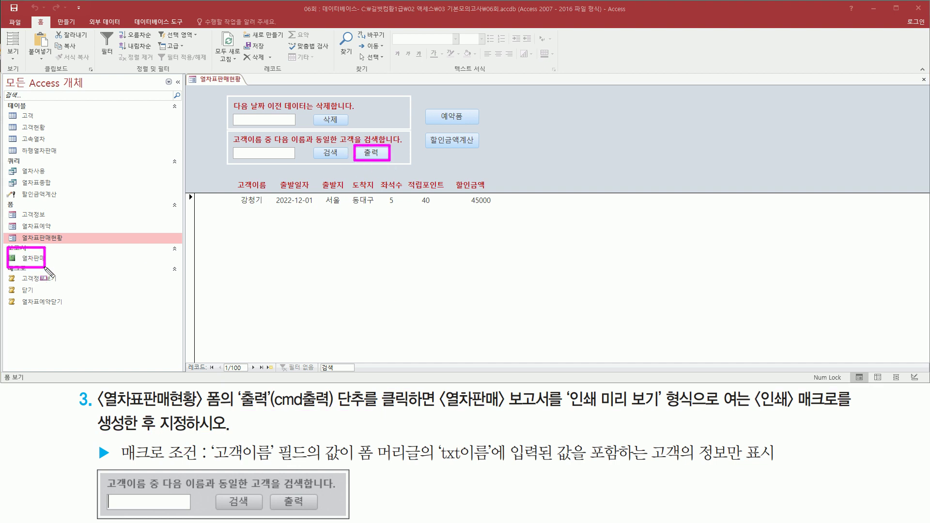
{"action": "left_click_drag", "start_coordinate": [561, 410], "coordinate": [689, 409]}
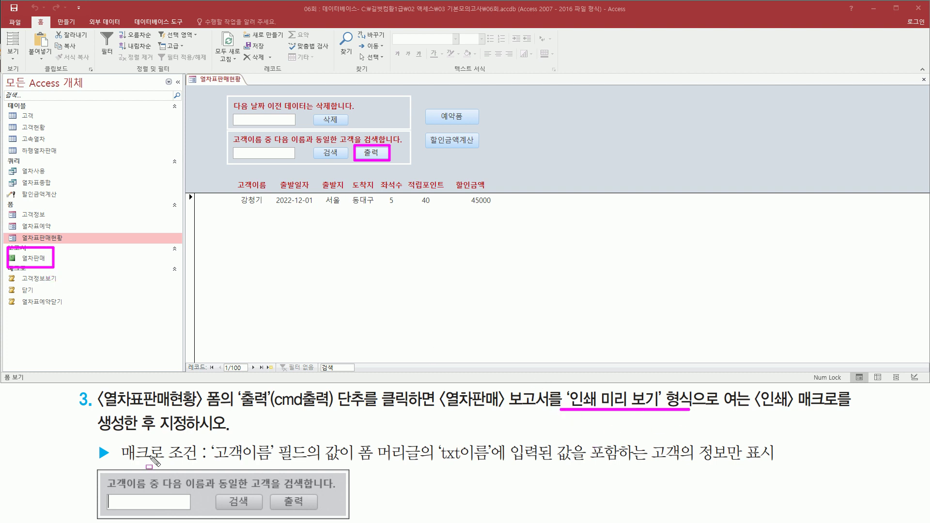
{"action": "mouse_move", "coordinate": [113, 441]}
{"action": "left_mouse_down"}
{"action": "mouse_move", "coordinate": [205, 466]}
{"action": "mouse_move", "coordinate": [504, 464]}
{"action": "mouse_move", "coordinate": [499, 442]}
{"action": "left_mouse_up"}
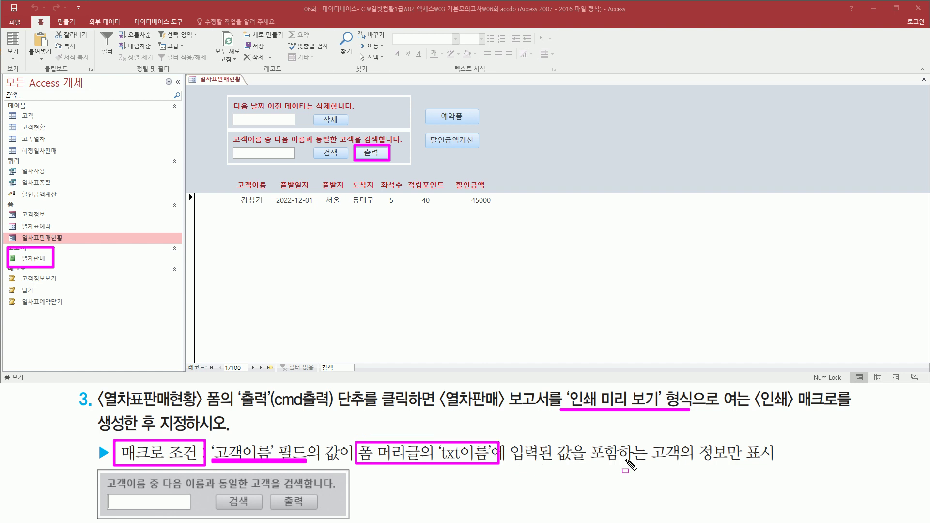
{"action": "left_click_drag", "start_coordinate": [587, 464], "coordinate": [645, 465]}
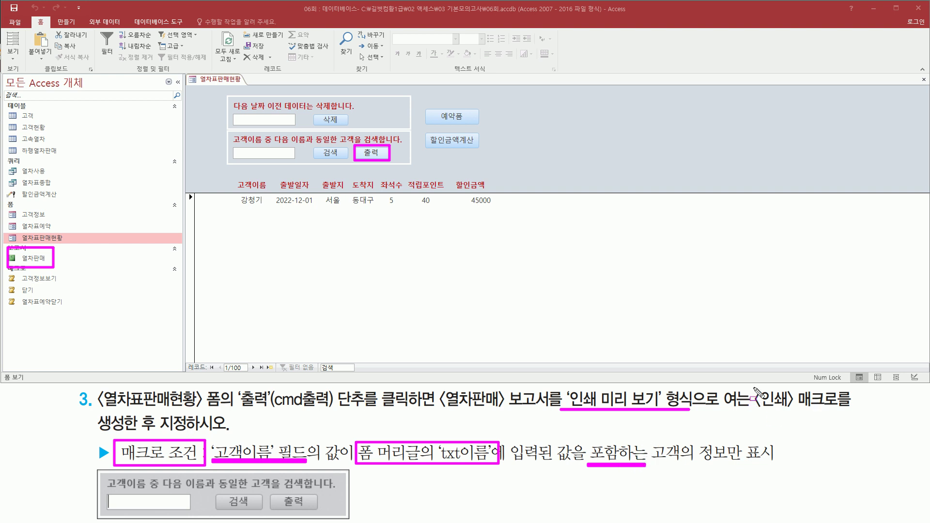
{"action": "left_click_drag", "start_coordinate": [754, 388], "coordinate": [840, 415]}
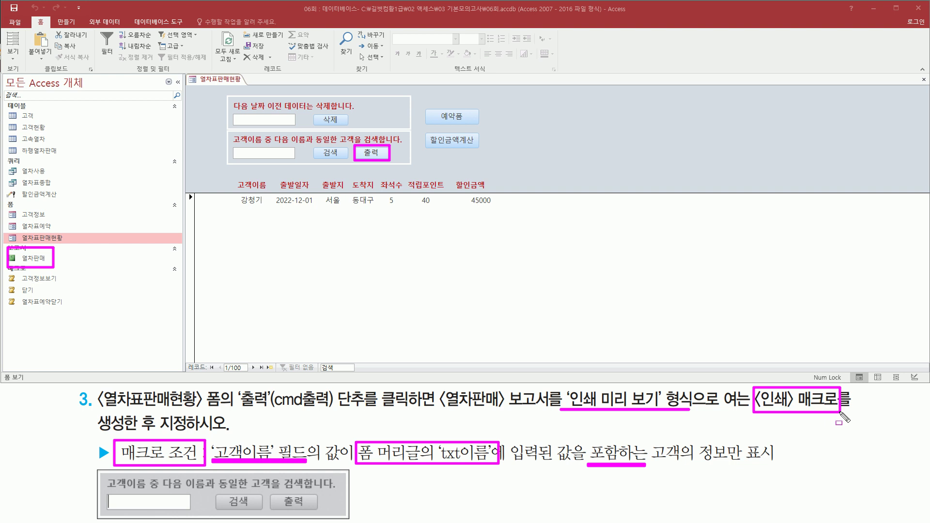
{"action": "left_click_drag", "start_coordinate": [91, 432], "coordinate": [156, 433]}
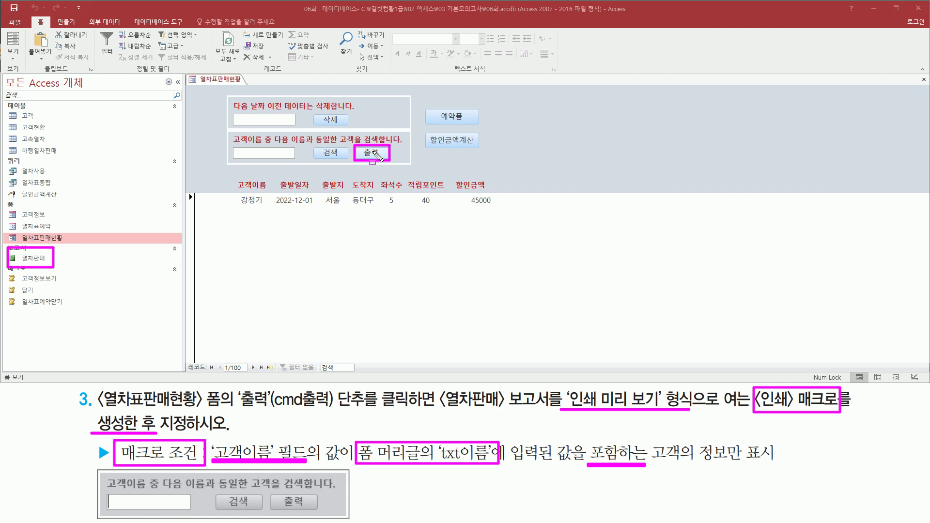
{"action": "key", "text": "Escape"}
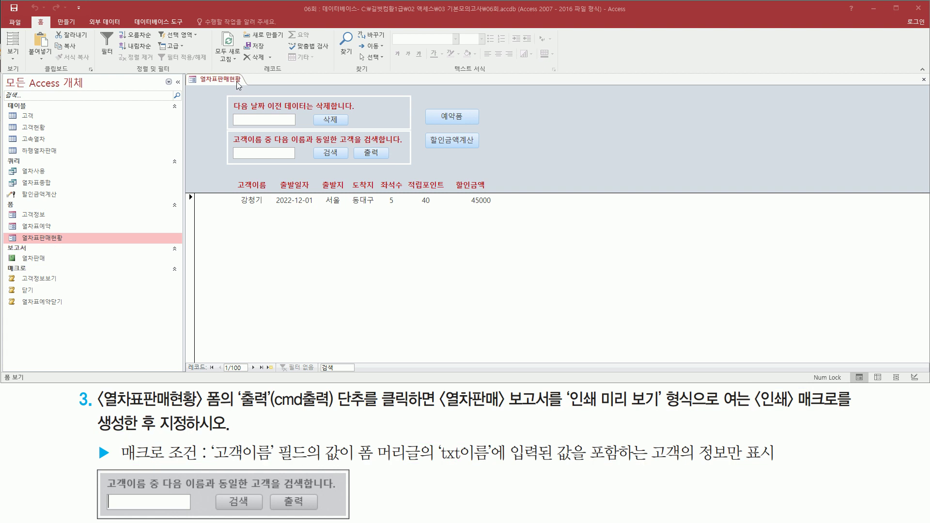
Step: Switch the 열차표판매현황 form to design view and locate the 출력 button in the form header
{"action": "right_click", "coordinate": [238, 80]}
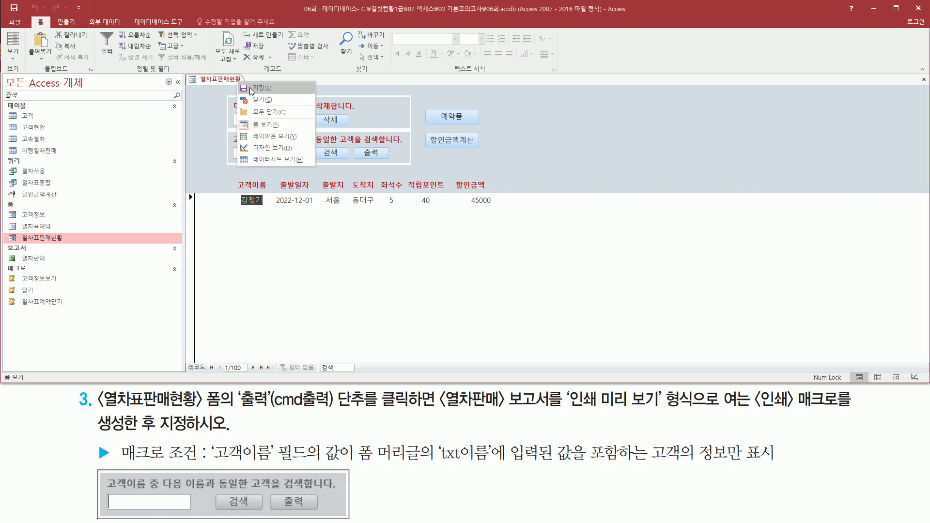
{"action": "left_click", "coordinate": [277, 149]}
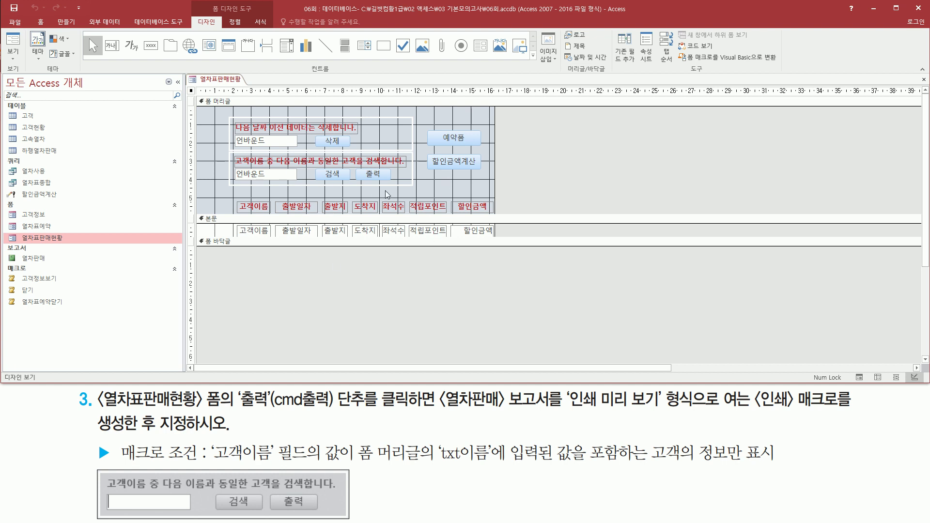
{"action": "left_click", "coordinate": [377, 179]}
{"action": "left_click", "coordinate": [379, 299]}
{"action": "key", "text": "ctrl+shift+d"}
{"action": "left_click_drag", "start_coordinate": [54, 13], "coordinate": [80, 32]}
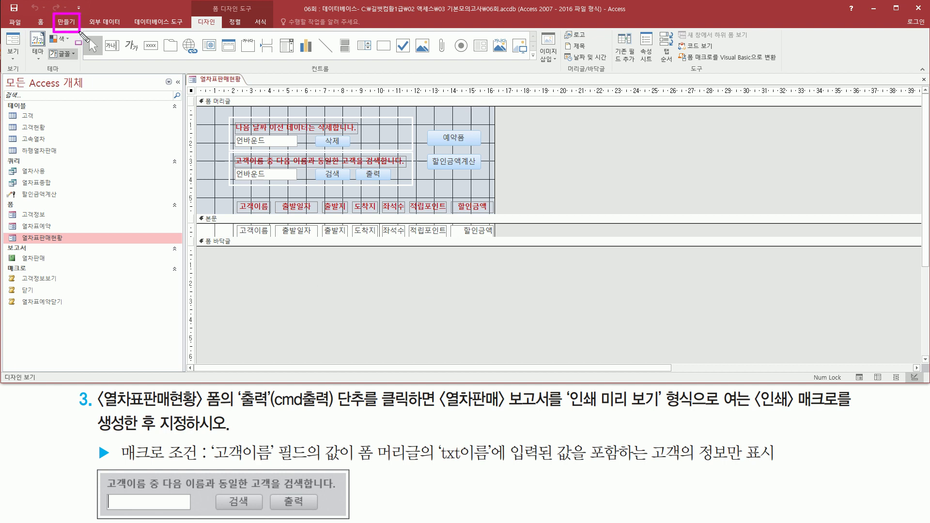
{"action": "key", "text": "Escape"}
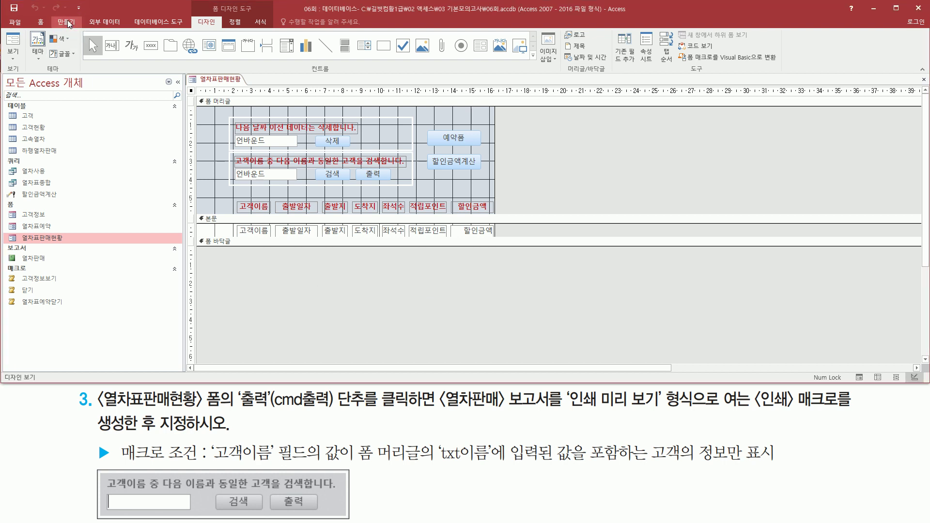
Step: Create a new blank macro in design view
{"action": "left_click", "coordinate": [68, 22]}
{"action": "key", "text": "ctrl+shift+d"}
{"action": "mouse_move", "coordinate": [446, 26]}
{"action": "left_mouse_down"}
{"action": "mouse_move", "coordinate": [465, 73]}
{"action": "mouse_move", "coordinate": [474, 63]}
{"action": "left_mouse_up"}
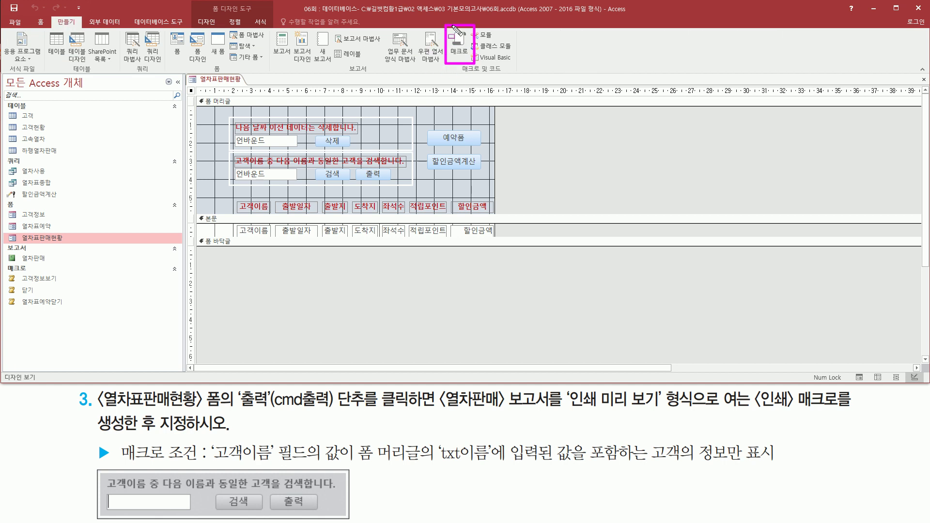
{"action": "key", "text": "Escape"}
{"action": "left_click", "coordinate": [459, 48]}
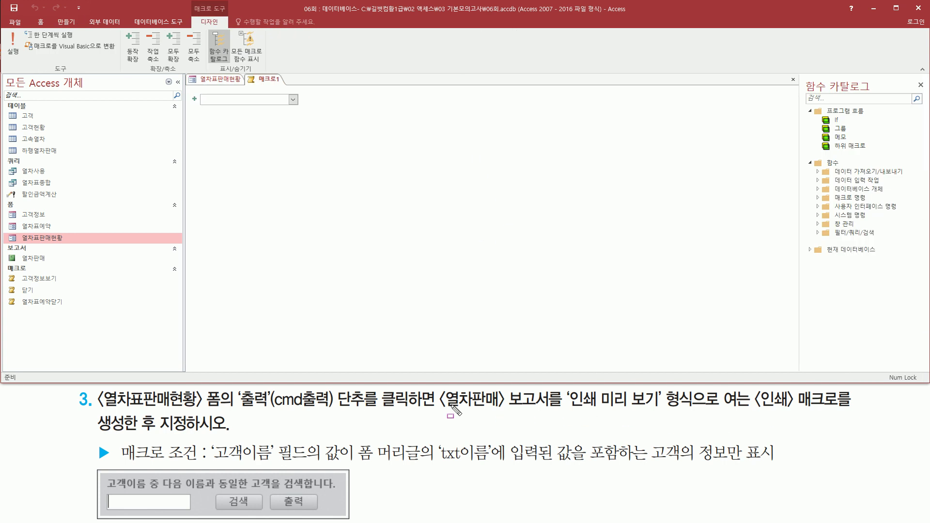
Step: Add an OpenReport action to the new macro
{"action": "mouse_move", "coordinate": [438, 387]}
{"action": "left_mouse_down"}
{"action": "mouse_move", "coordinate": [475, 413]}
{"action": "mouse_move", "coordinate": [670, 412]}
{"action": "left_mouse_up"}
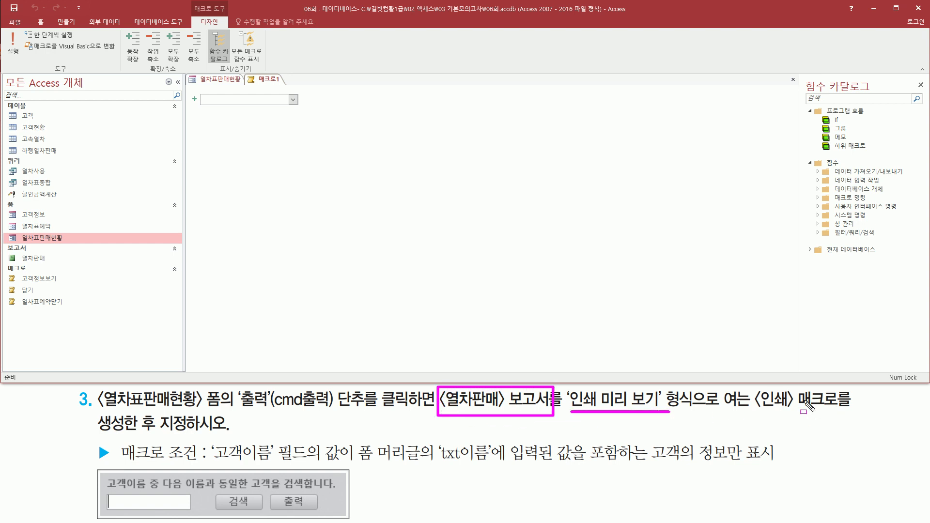
{"action": "key", "text": "Escape"}
{"action": "left_click", "coordinate": [253, 101]}
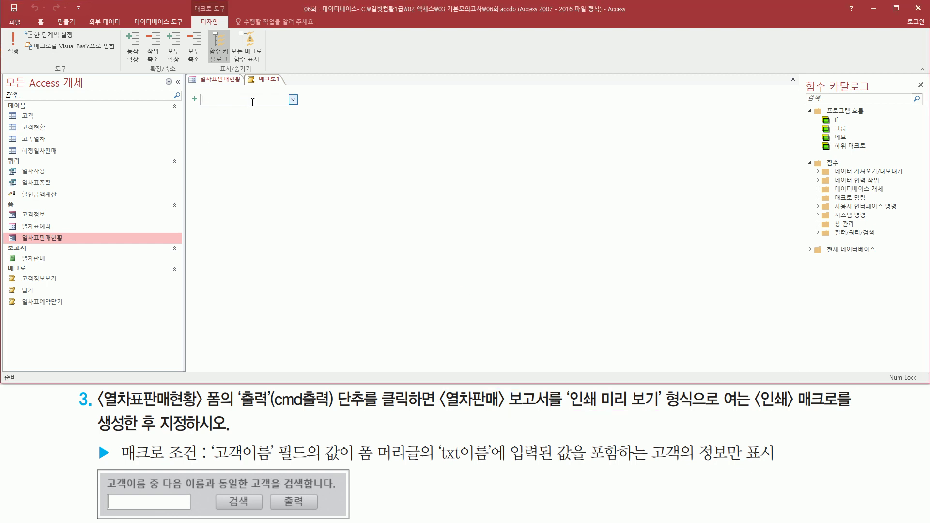
{"action": "left_click", "coordinate": [294, 100]}
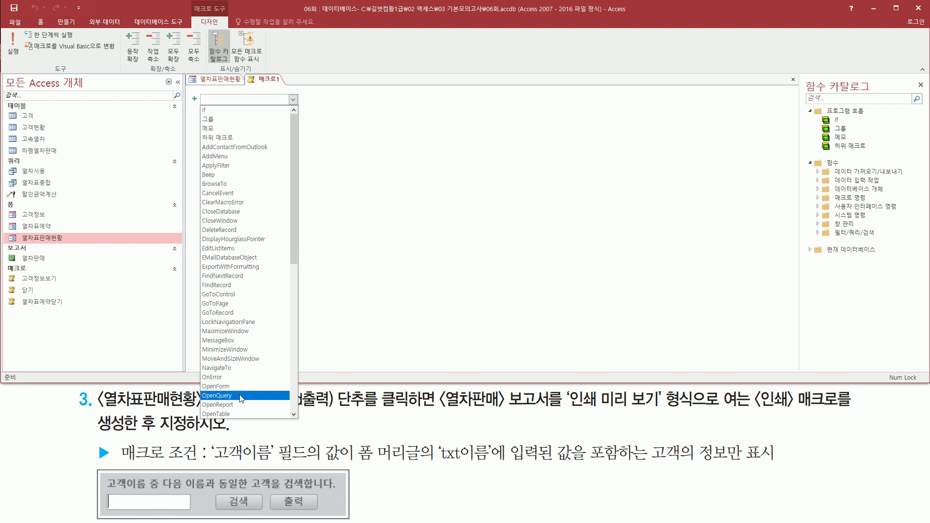
{"action": "left_click", "coordinate": [234, 405]}
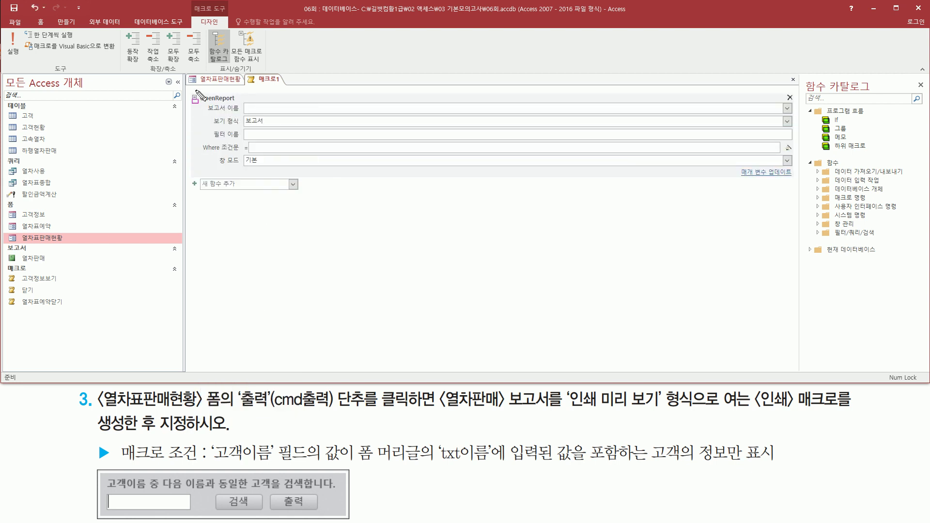
Step: Set the OpenReport action's report name to 열차판매 and its view to 인쇄 미리 보기
{"action": "mouse_move", "coordinate": [189, 93]}
{"action": "left_mouse_down"}
{"action": "mouse_move", "coordinate": [225, 147]}
{"action": "mouse_move", "coordinate": [819, 199]}
{"action": "mouse_move", "coordinate": [805, 187]}
{"action": "left_mouse_up"}
{"action": "left_click_drag", "start_coordinate": [203, 112], "coordinate": [271, 112]}
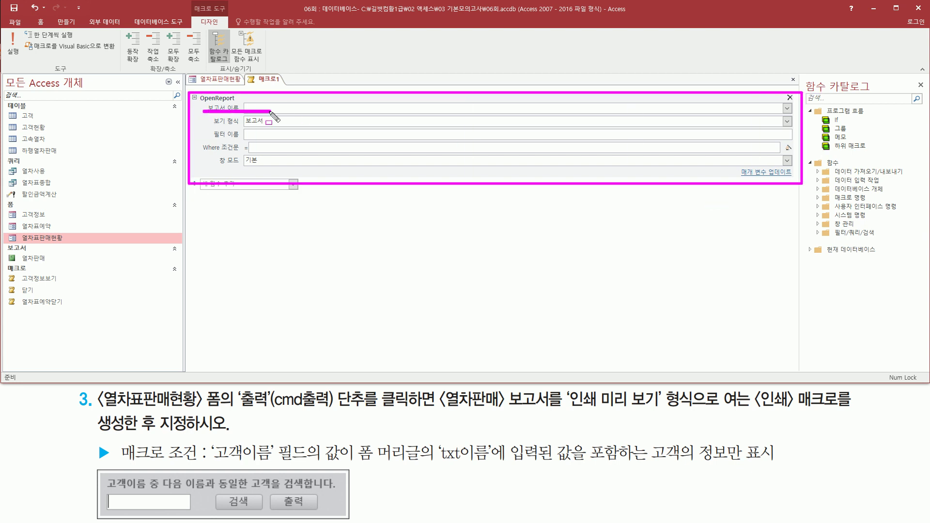
{"action": "key", "text": "Escape"}
{"action": "left_click", "coordinate": [788, 109]}
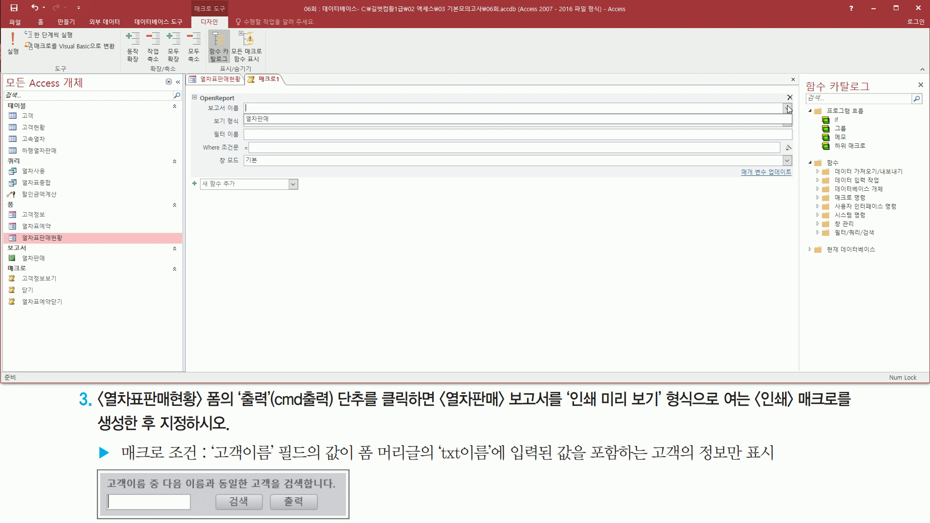
{"action": "left_click", "coordinate": [313, 118]}
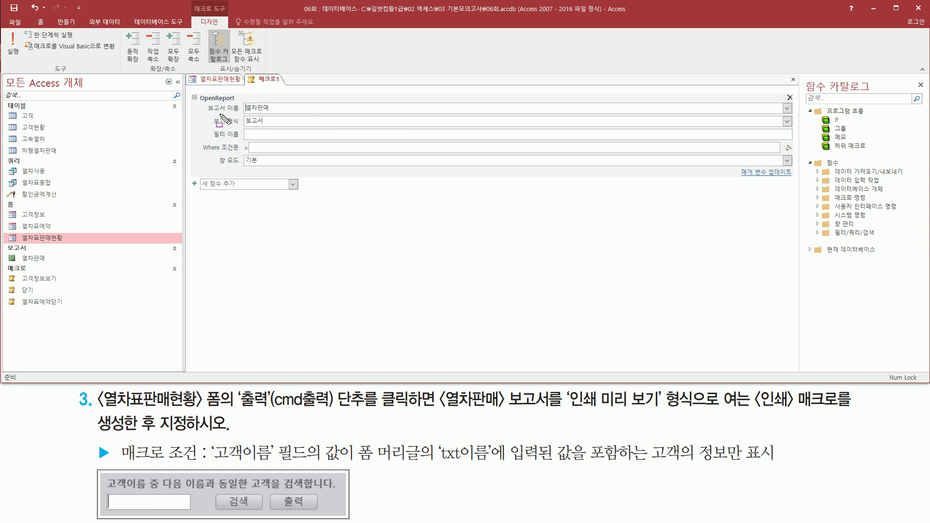
{"action": "left_click_drag", "start_coordinate": [203, 114], "coordinate": [289, 127]}
{"action": "key", "text": "Escape"}
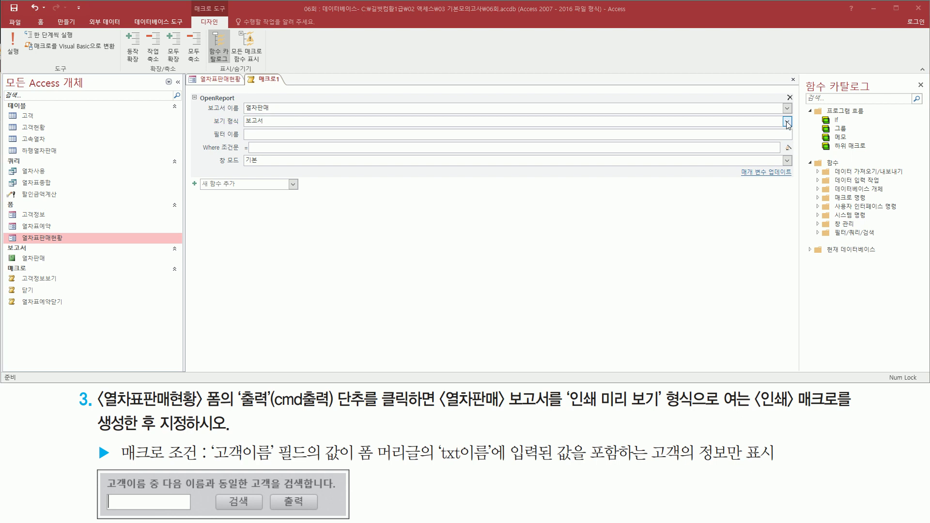
{"action": "left_click", "coordinate": [788, 122]}
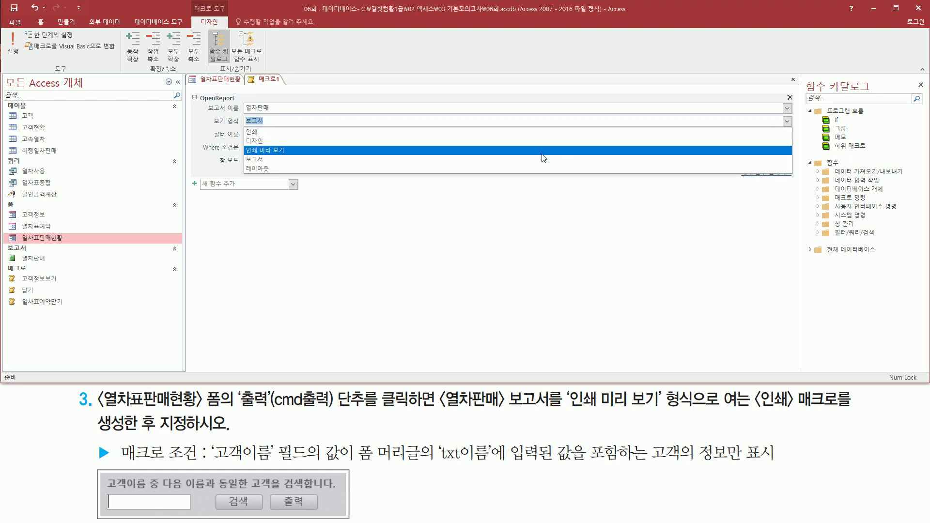
{"action": "left_click", "coordinate": [285, 151]}
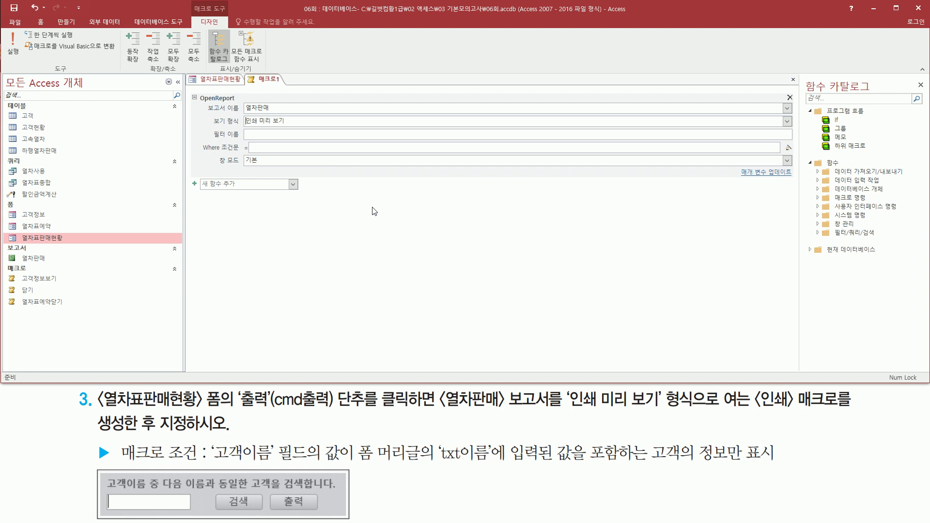
Step: Open the expression builder for the OpenReport action's Where condition
{"action": "mouse_move", "coordinate": [199, 141]}
{"action": "left_mouse_down"}
{"action": "mouse_move", "coordinate": [339, 156]}
{"action": "mouse_move", "coordinate": [797, 166]}
{"action": "mouse_move", "coordinate": [801, 155]}
{"action": "left_mouse_up"}
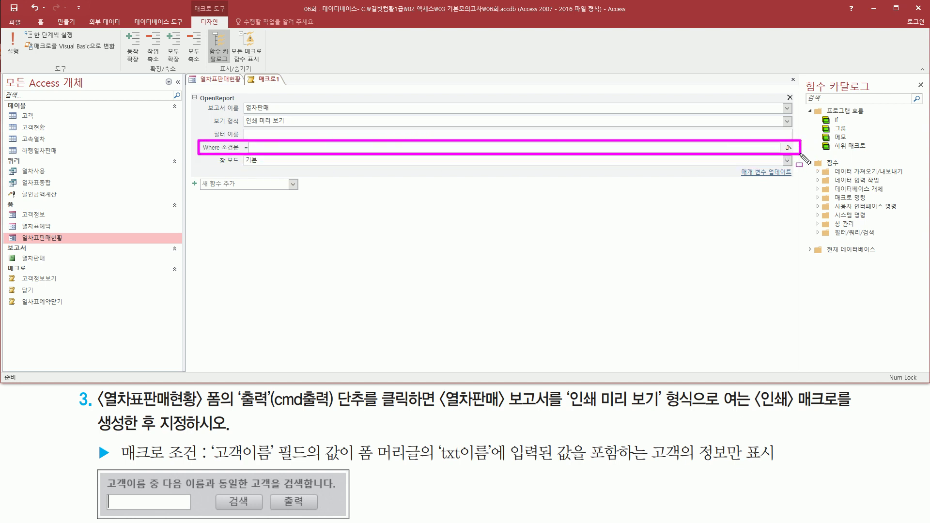
{"action": "left_click_drag", "start_coordinate": [442, 411], "coordinate": [551, 411]}
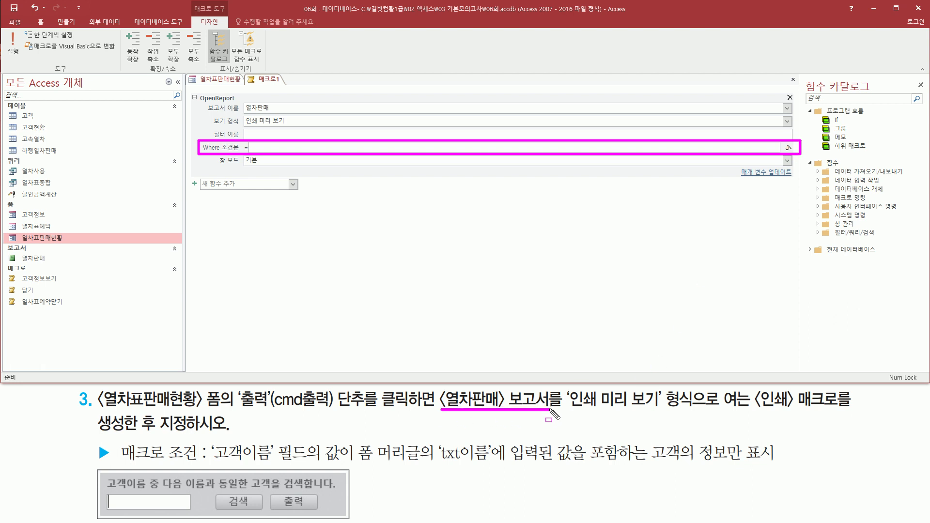
{"action": "mouse_move", "coordinate": [354, 439]}
{"action": "left_mouse_down"}
{"action": "mouse_move", "coordinate": [502, 466]}
{"action": "mouse_move", "coordinate": [624, 468]}
{"action": "left_mouse_up"}
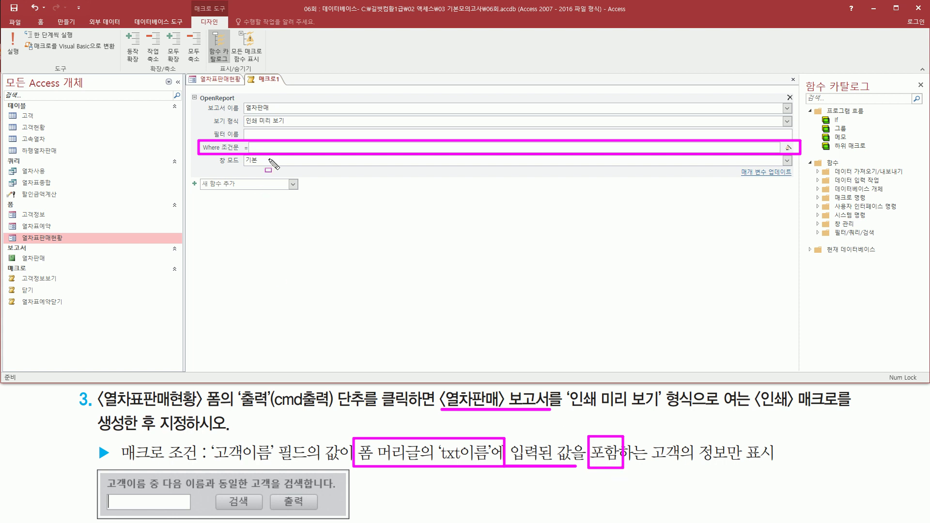
{"action": "key", "text": "Escape"}
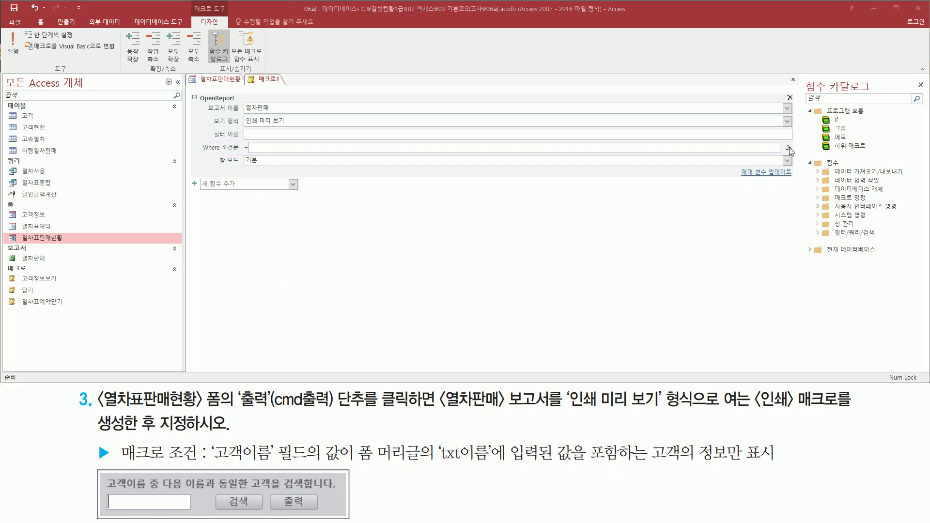
{"action": "left_click_drag", "start_coordinate": [780, 136], "coordinate": [796, 156]}
{"action": "key", "text": "Escape"}
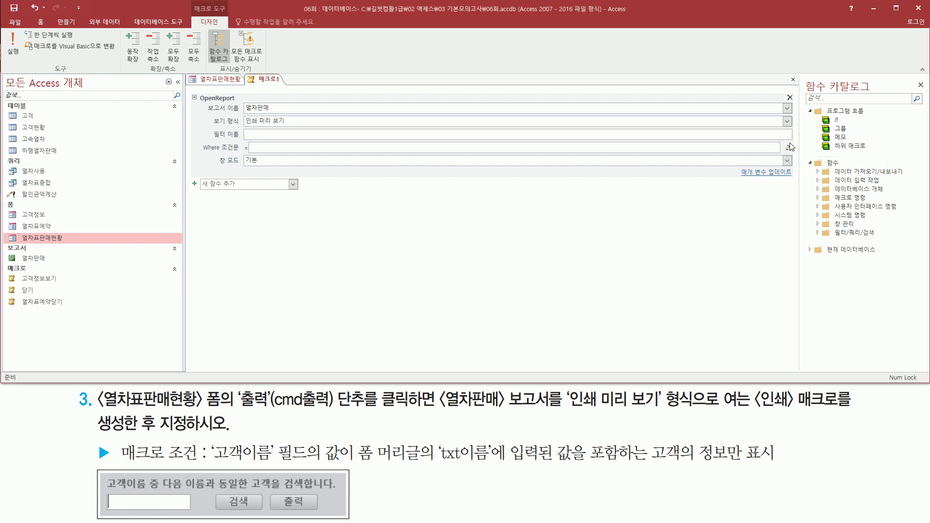
{"action": "left_click", "coordinate": [789, 148]}
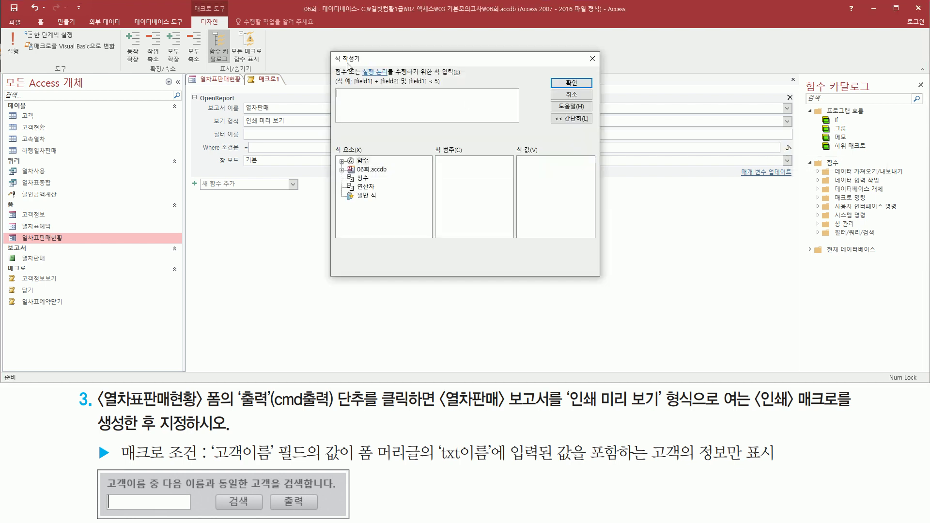
Step: Begin the Where condition expression with [고객이름]=
{"action": "mouse_move", "coordinate": [329, 49]}
{"action": "left_mouse_down"}
{"action": "mouse_move", "coordinate": [568, 267]}
{"action": "mouse_move", "coordinate": [601, 277]}
{"action": "left_mouse_up"}
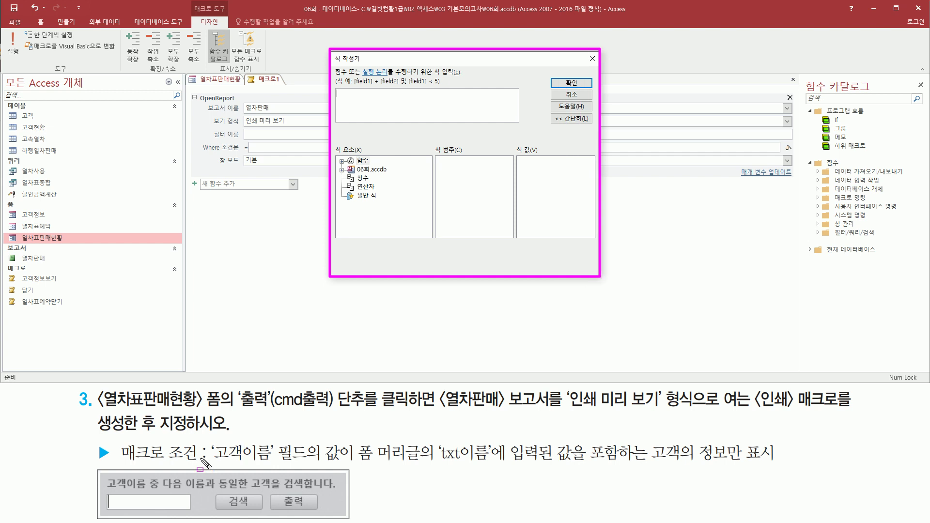
{"action": "mouse_move", "coordinate": [210, 438]}
{"action": "left_mouse_down"}
{"action": "mouse_move", "coordinate": [264, 465]}
{"action": "mouse_move", "coordinate": [311, 468]}
{"action": "left_mouse_up"}
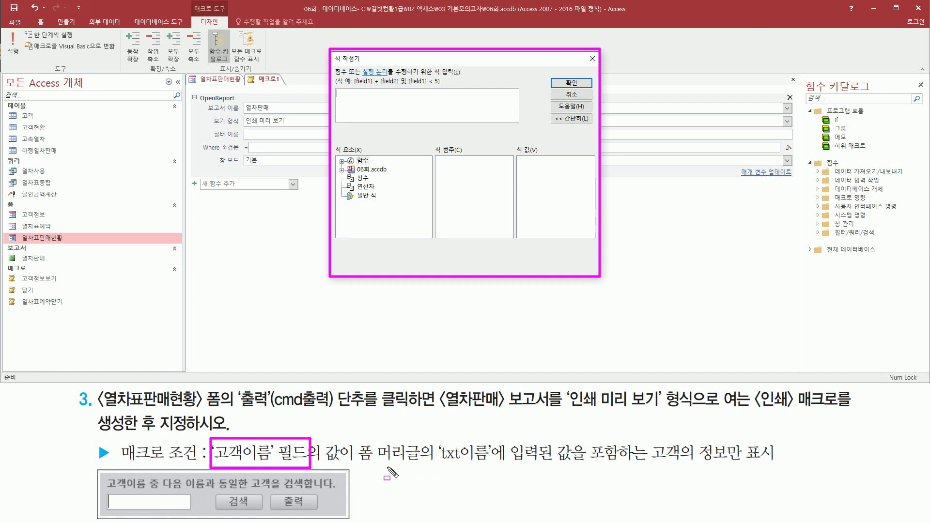
{"action": "left_click_drag", "start_coordinate": [434, 440], "coordinate": [495, 469]}
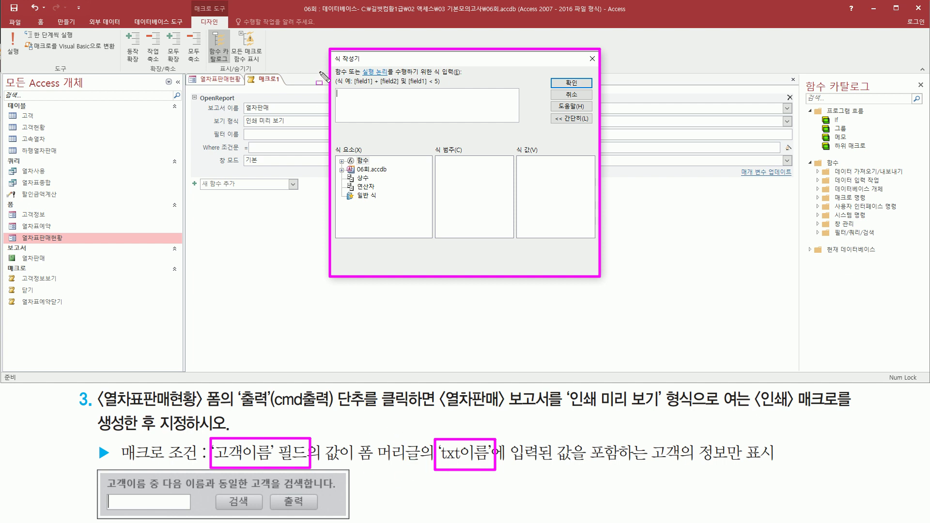
{"action": "key", "text": "Escape"}
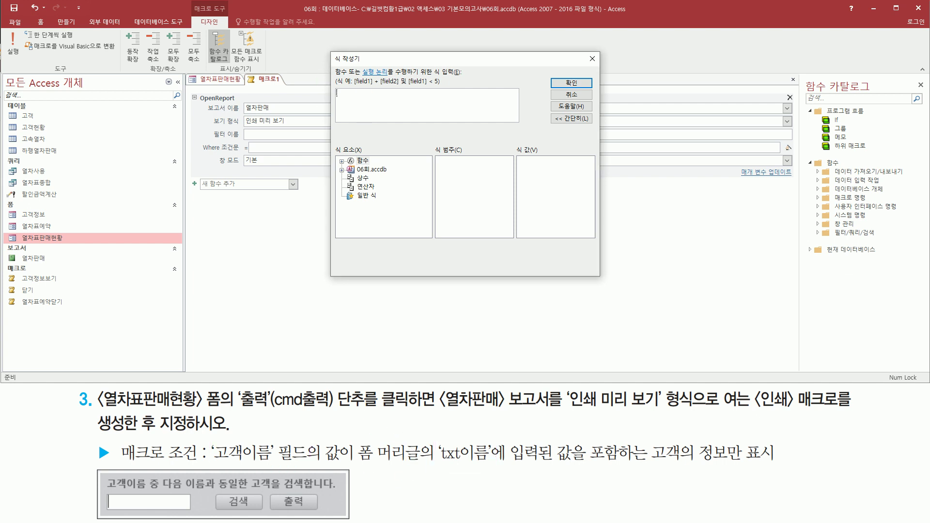
{"action": "type", "text": "고객이름"}
{"action": "left_click_drag", "start_coordinate": [589, 438], "coordinate": [635, 468]}
{"action": "key", "text": "Escape"}
{"action": "left_click", "coordinate": [396, 97]}
Step: Expand the expression elements of 06회.accdb down to the list of all forms (모든 폼)
{"action": "left_click_drag", "start_coordinate": [353, 165], "coordinate": [399, 175]}
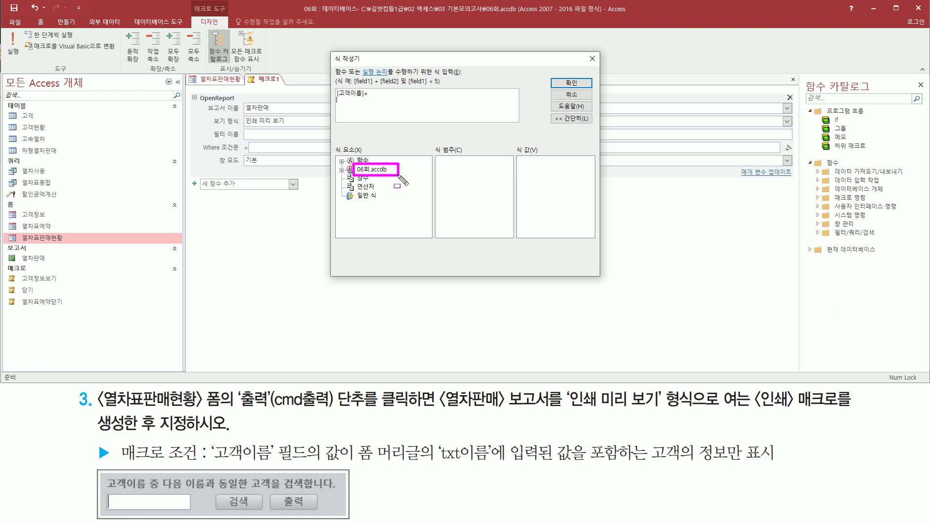
{"action": "key", "text": "Escape"}
{"action": "double_click", "coordinate": [384, 169]}
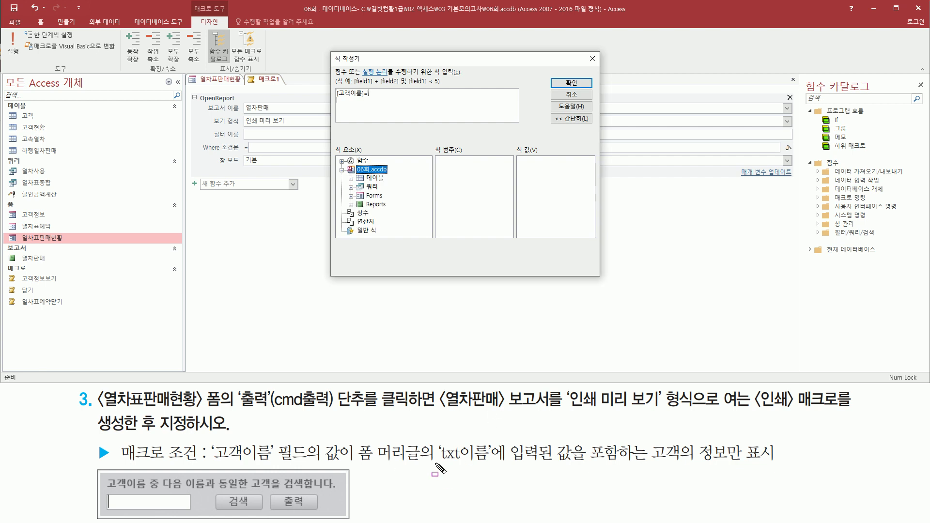
{"action": "mouse_move", "coordinate": [435, 463]}
{"action": "left_mouse_down"}
{"action": "mouse_move", "coordinate": [493, 464]}
{"action": "mouse_move", "coordinate": [499, 441]}
{"action": "left_mouse_up"}
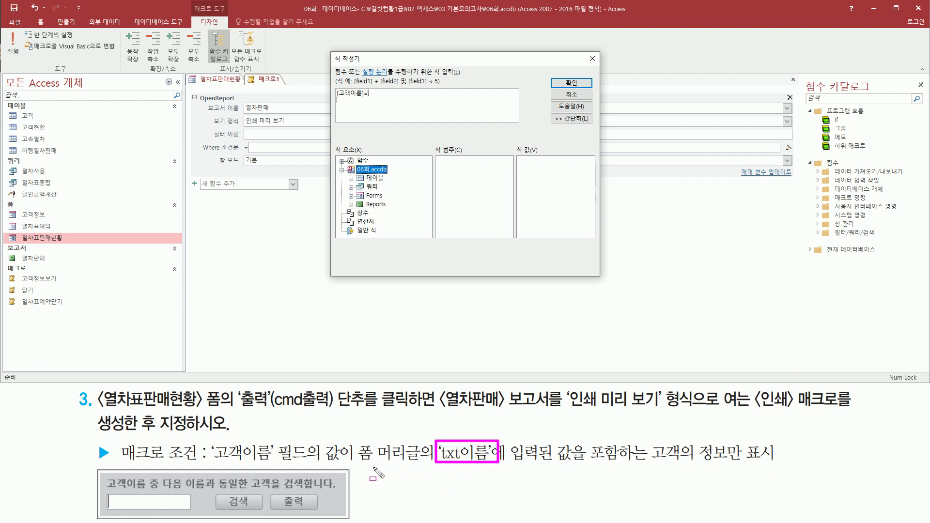
{"action": "left_click_drag", "start_coordinate": [356, 465], "coordinate": [423, 466]}
{"action": "key", "text": "Escape"}
{"action": "left_click", "coordinate": [372, 196]}
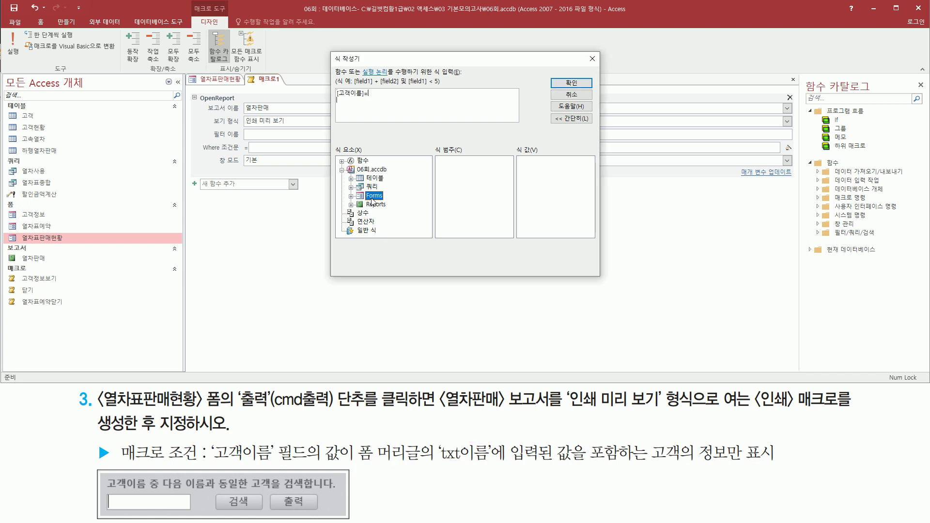
{"action": "double_click", "coordinate": [372, 197]}
{"action": "mouse_move", "coordinate": [196, 71]}
{"action": "left_mouse_down"}
{"action": "mouse_move", "coordinate": [232, 95]}
{"action": "mouse_move", "coordinate": [244, 88]}
{"action": "left_mouse_up"}
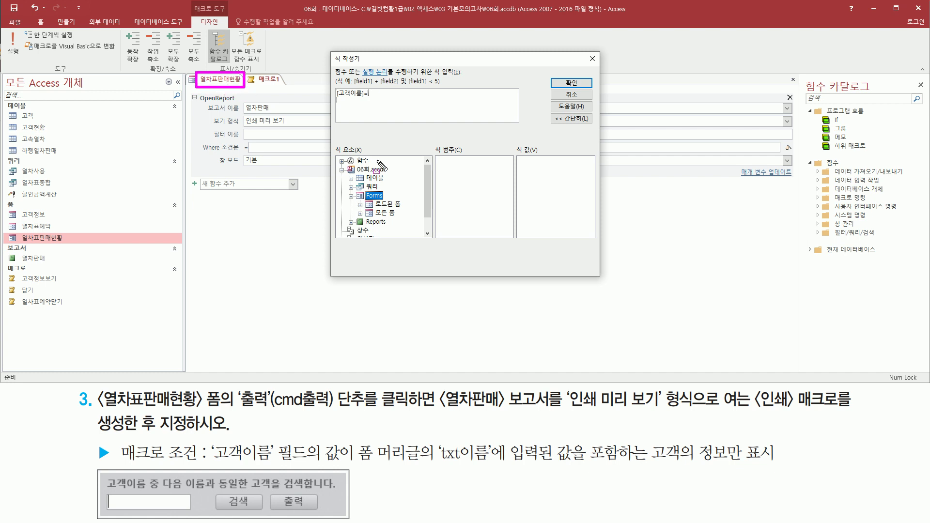
{"action": "mouse_move", "coordinate": [401, 204]}
{"action": "left_mouse_down"}
{"action": "mouse_move", "coordinate": [410, 204]}
{"action": "mouse_move", "coordinate": [401, 214]}
{"action": "left_mouse_up"}
{"action": "key", "text": "Escape"}
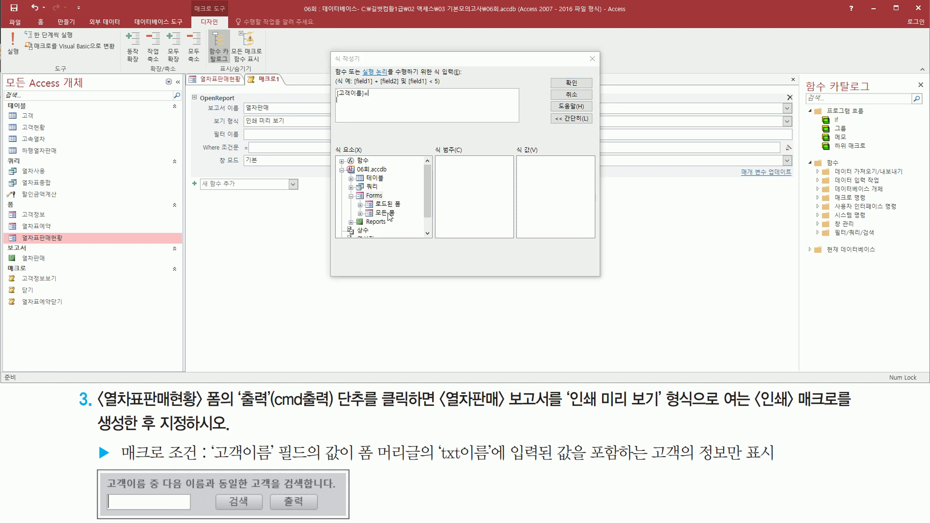
{"action": "left_click", "coordinate": [389, 216]}
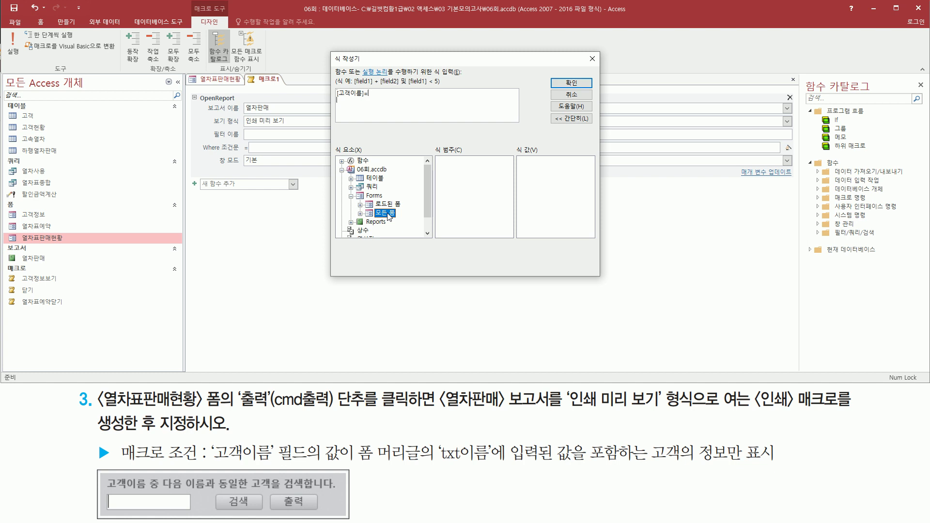
{"action": "double_click", "coordinate": [389, 215]}
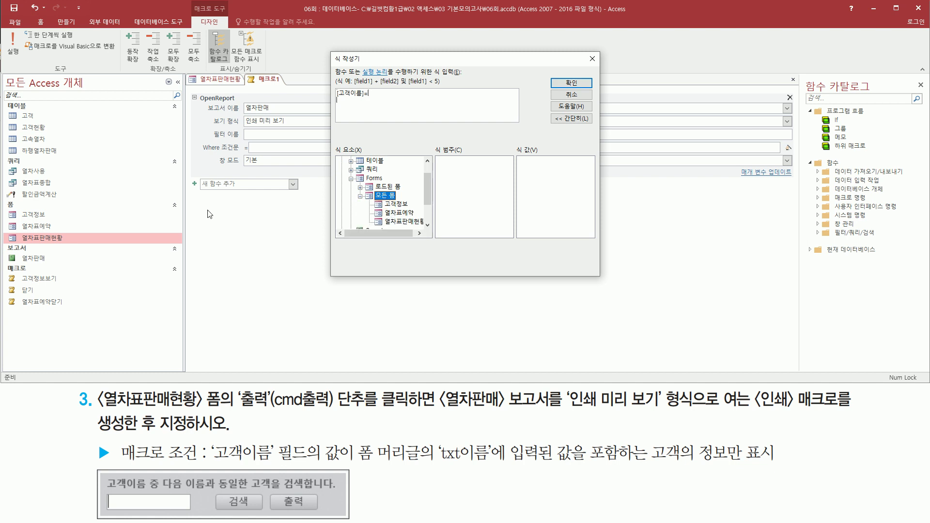
{"action": "key", "text": "ctrl+2"}
{"action": "mouse_move", "coordinate": [371, 196]}
{"action": "left_mouse_down"}
{"action": "mouse_move", "coordinate": [394, 229]}
{"action": "mouse_move", "coordinate": [430, 232]}
{"action": "left_mouse_up"}
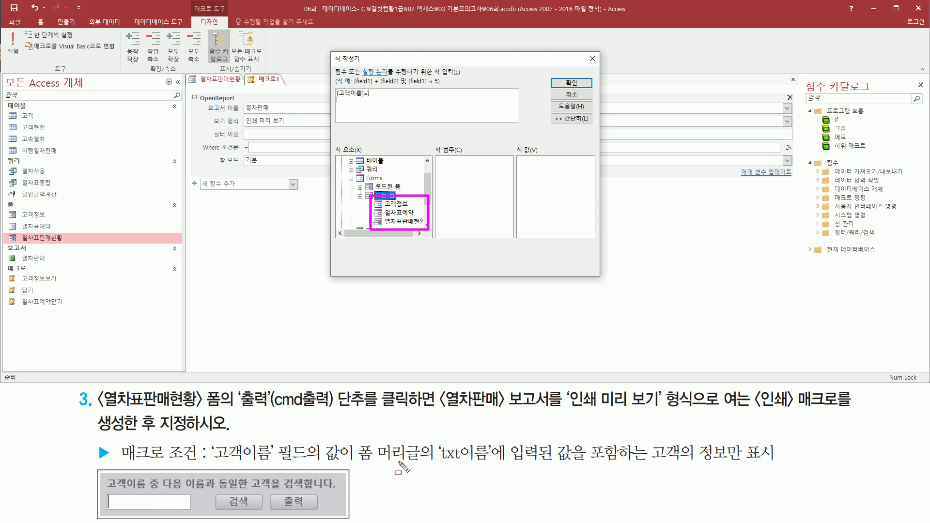
{"action": "mouse_move", "coordinate": [105, 409]}
{"action": "left_mouse_down"}
{"action": "mouse_move", "coordinate": [234, 424]}
{"action": "mouse_move", "coordinate": [237, 391]}
{"action": "mouse_move", "coordinate": [227, 391]}
{"action": "left_mouse_up"}
{"action": "left_click_drag", "start_coordinate": [435, 463], "coordinate": [498, 461]}
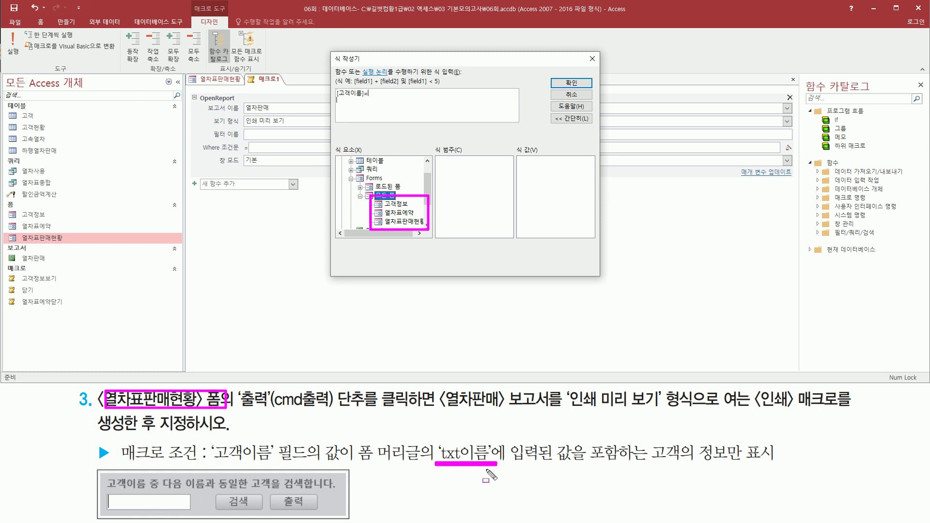
{"action": "key", "text": "Escape"}
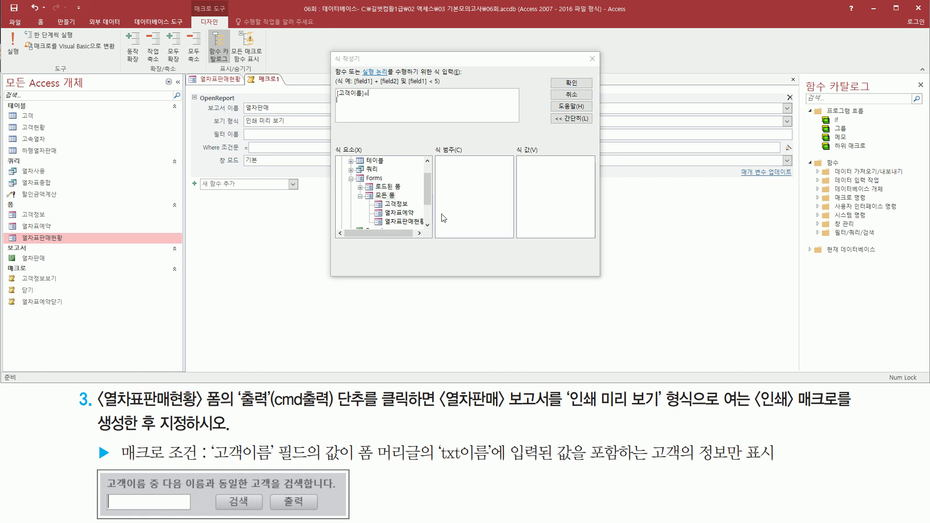
Step: Insert the txt이름 control of the 열차표판매현황 form after [고객이름]= in the Where condition expression
{"action": "left_click", "coordinate": [413, 223]}
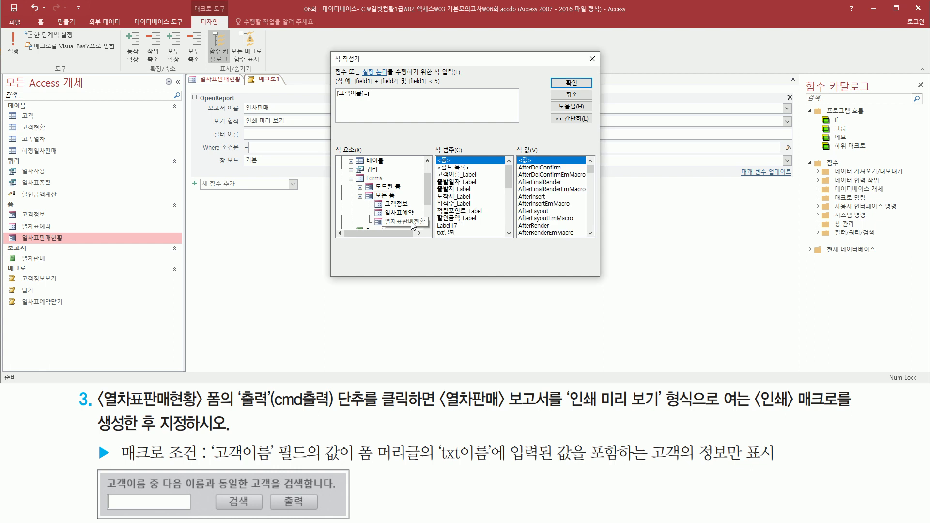
{"action": "key", "text": "ctrl+2"}
{"action": "mouse_move", "coordinate": [432, 157]}
{"action": "left_mouse_down"}
{"action": "mouse_move", "coordinate": [464, 209]}
{"action": "mouse_move", "coordinate": [499, 240]}
{"action": "left_mouse_up"}
{"action": "mouse_move", "coordinate": [438, 439]}
{"action": "left_mouse_down"}
{"action": "mouse_move", "coordinate": [454, 456]}
{"action": "mouse_move", "coordinate": [492, 466]}
{"action": "left_mouse_up"}
{"action": "key", "text": "Escape"}
{"action": "left_click", "coordinate": [509, 213]}
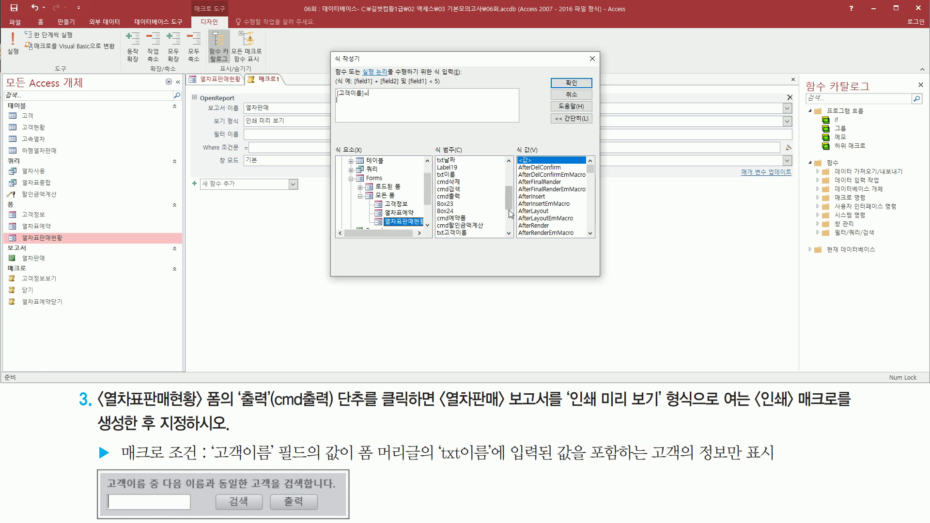
{"action": "left_click", "coordinate": [453, 176]}
{"action": "key", "text": "ctrl+2"}
{"action": "left_click_drag", "start_coordinate": [433, 167], "coordinate": [468, 184]}
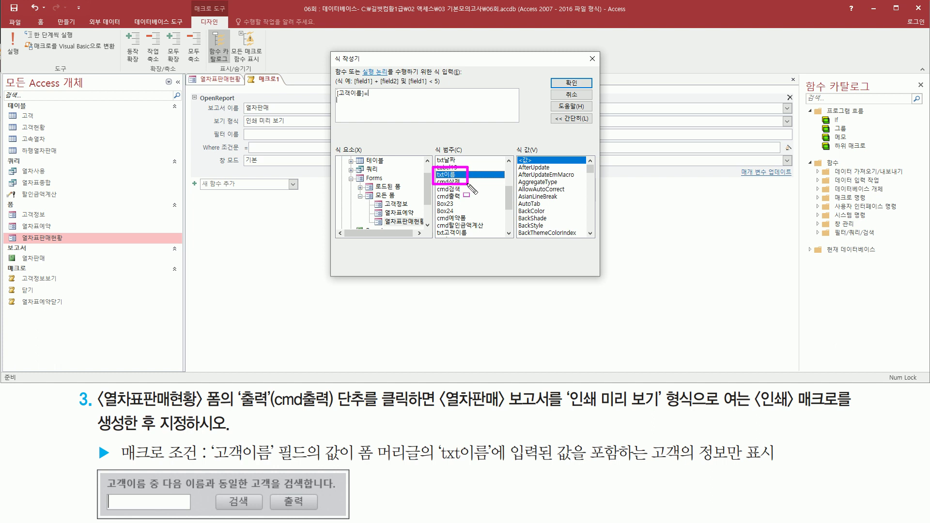
{"action": "key", "text": "Escape"}
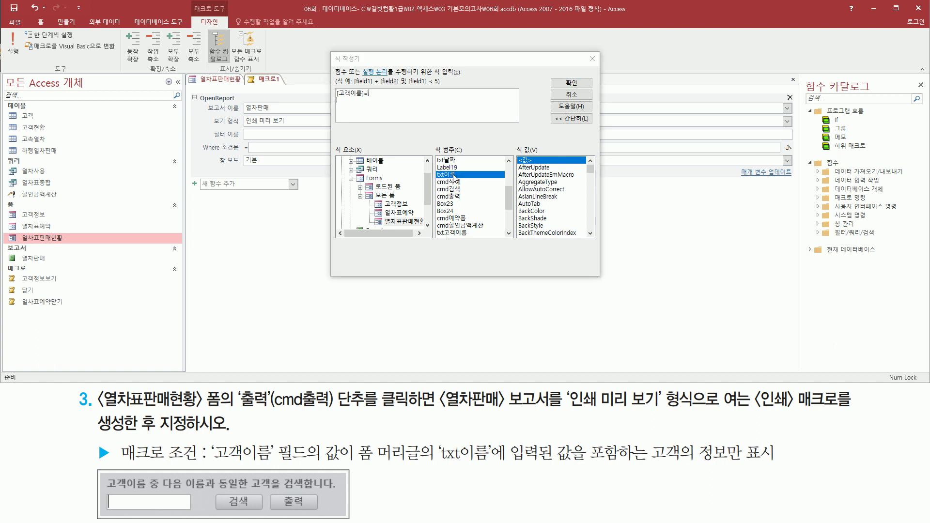
{"action": "double_click", "coordinate": [455, 177]}
{"action": "key", "text": "ctrl+2"}
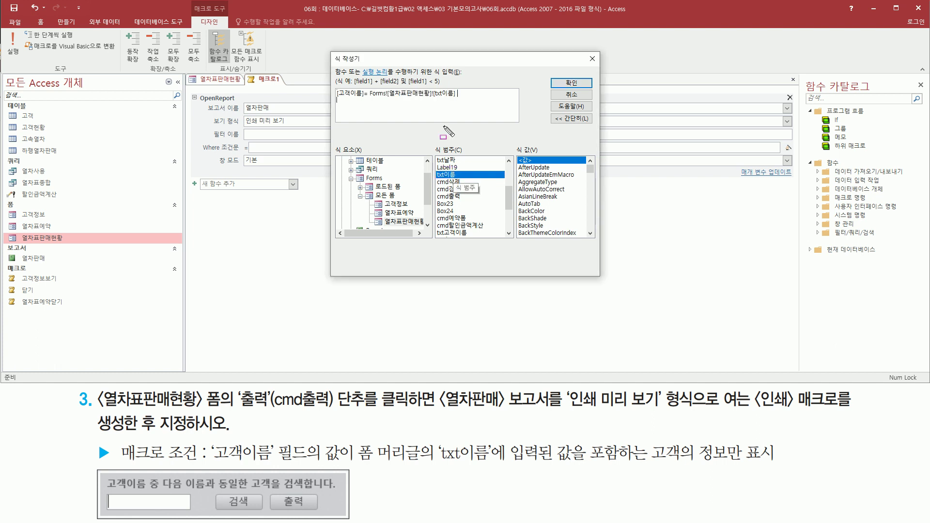
{"action": "left_click_drag", "start_coordinate": [368, 98], "coordinate": [431, 100]}
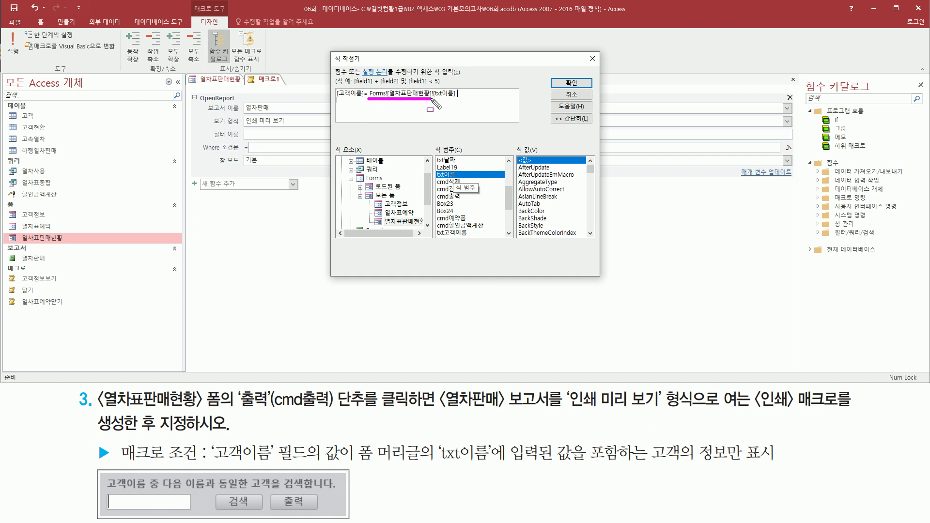
{"action": "left_click_drag", "start_coordinate": [433, 99], "coordinate": [458, 99]}
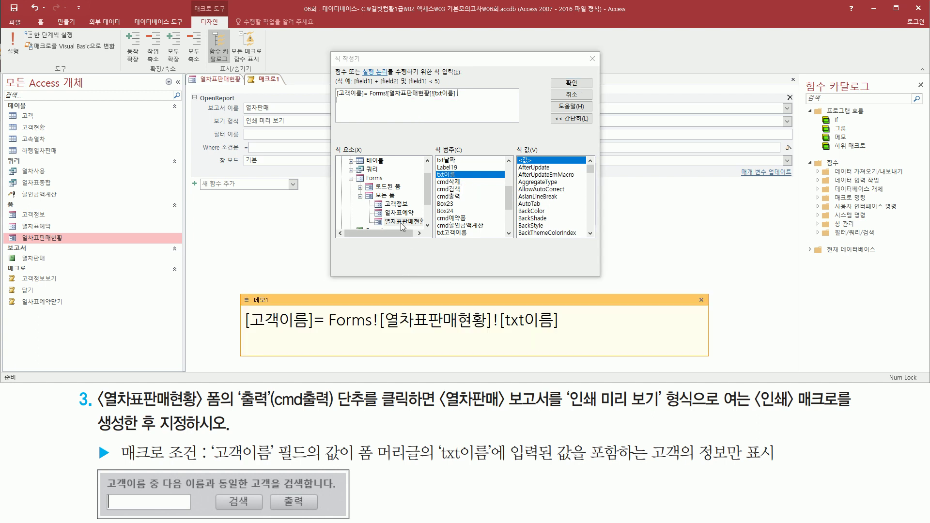
{"action": "mouse_move", "coordinate": [334, 88]}
{"action": "left_mouse_down"}
{"action": "mouse_move", "coordinate": [505, 99]}
{"action": "mouse_move", "coordinate": [472, 98]}
{"action": "left_mouse_up"}
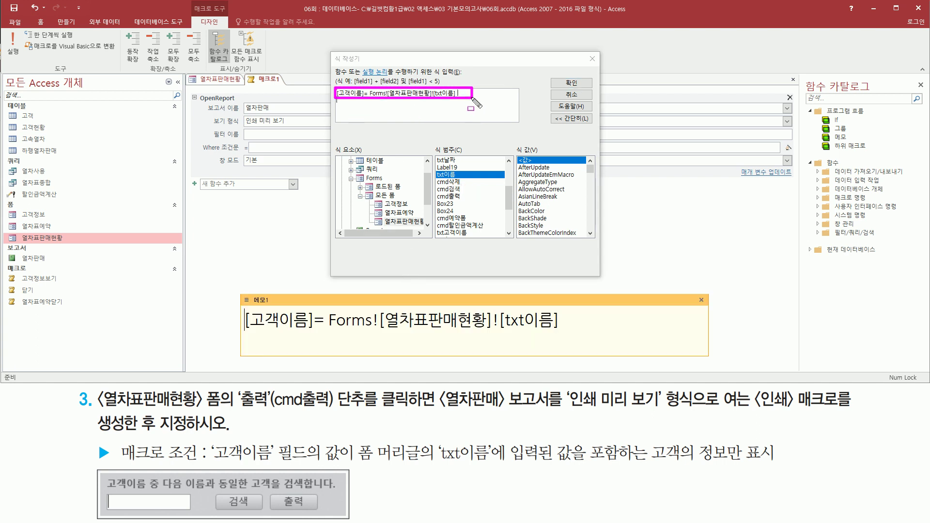
{"action": "left_click_drag", "start_coordinate": [243, 328], "coordinate": [557, 329]}
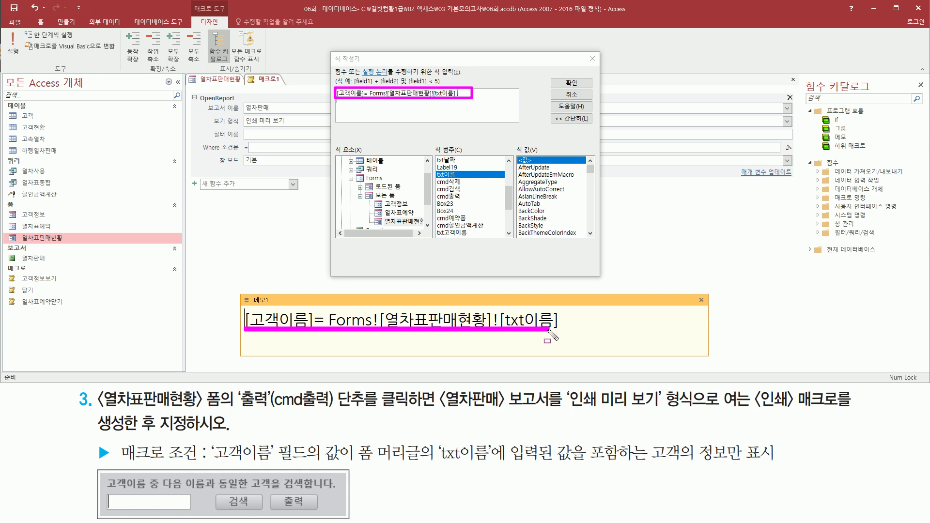
{"action": "key", "text": "e"}
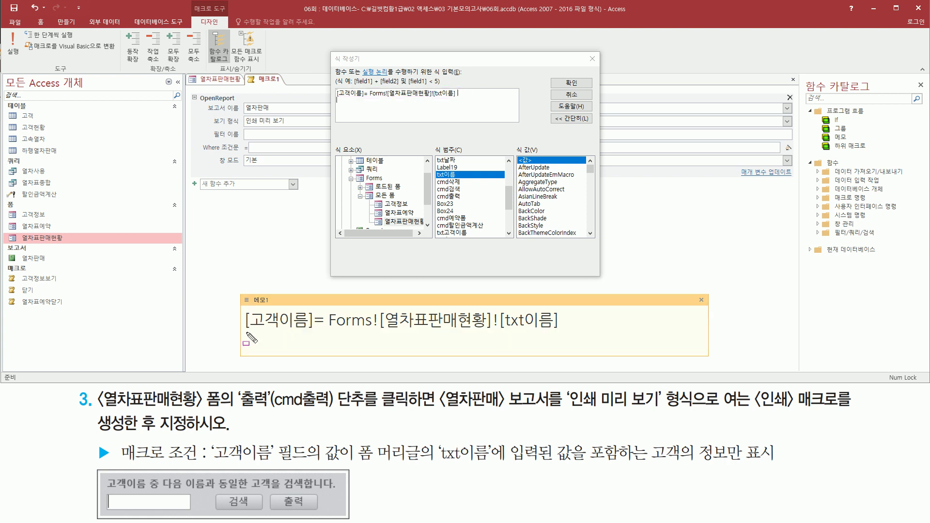
{"action": "mouse_move", "coordinate": [241, 100]}
{"action": "left_mouse_down"}
{"action": "mouse_move", "coordinate": [290, 127]}
{"action": "mouse_move", "coordinate": [288, 117]}
{"action": "left_mouse_up"}
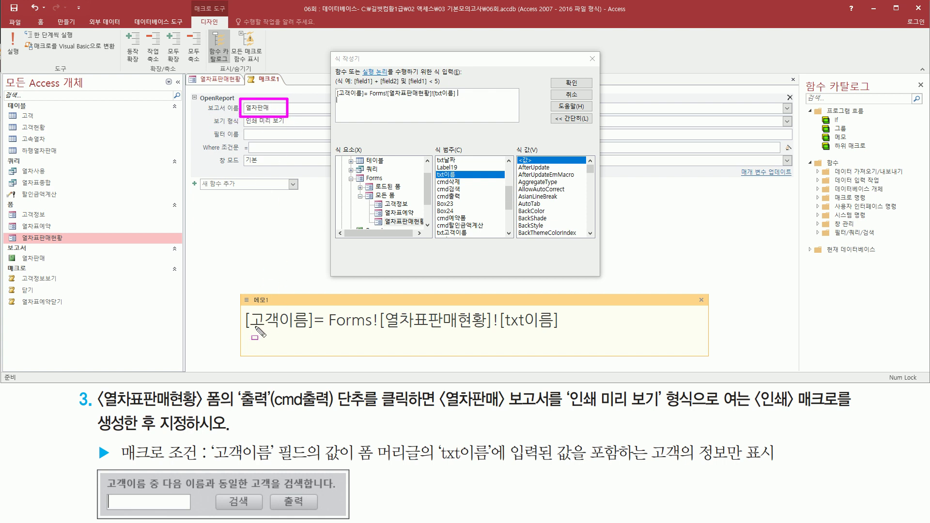
{"action": "left_click_drag", "start_coordinate": [245, 331], "coordinate": [314, 332]}
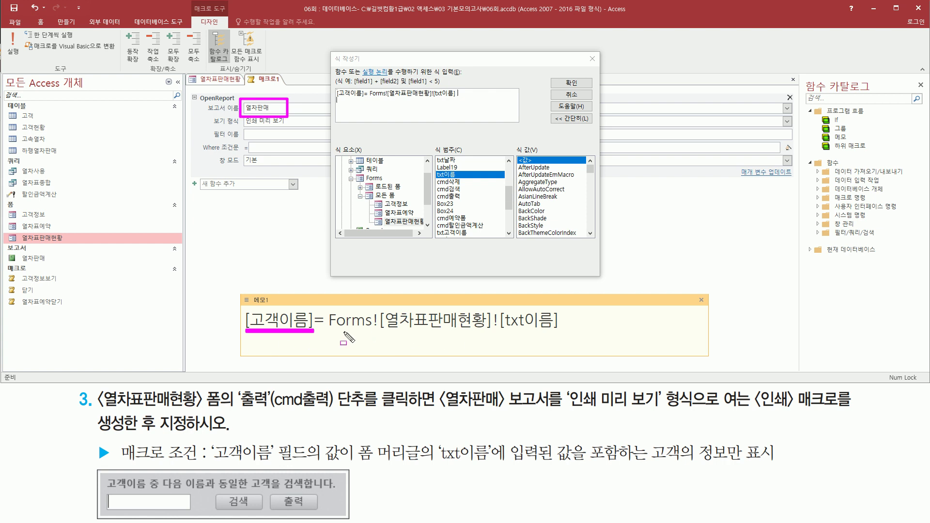
{"action": "left_click_drag", "start_coordinate": [327, 334], "coordinate": [559, 333]}
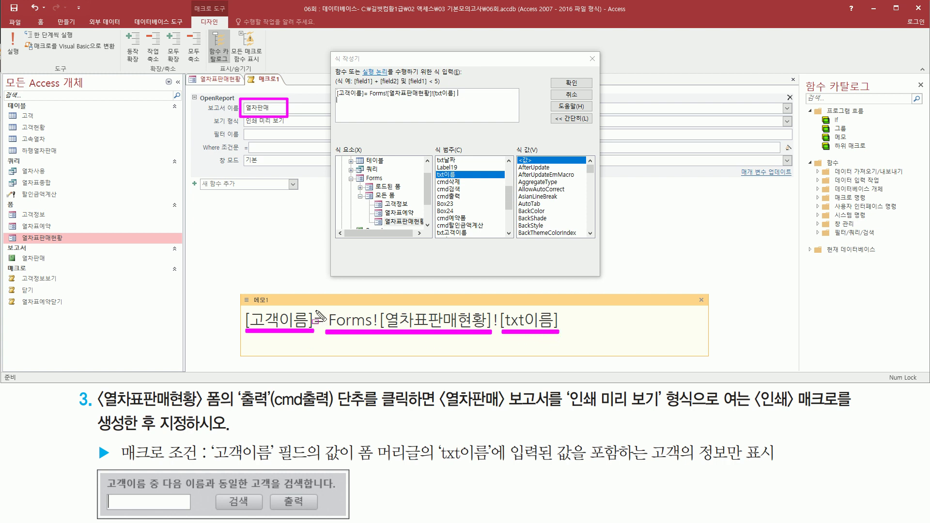
{"action": "left_click_drag", "start_coordinate": [310, 308], "coordinate": [328, 336]}
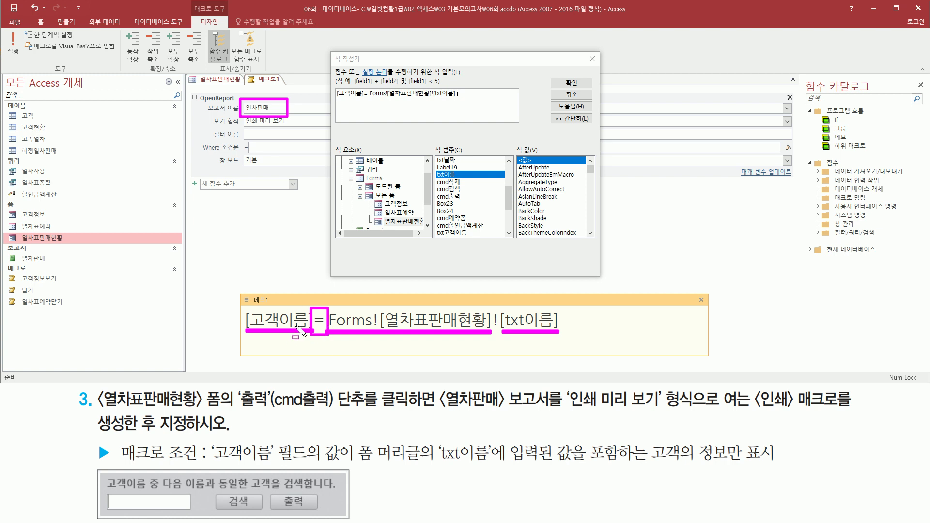
{"action": "key", "text": "Escape"}
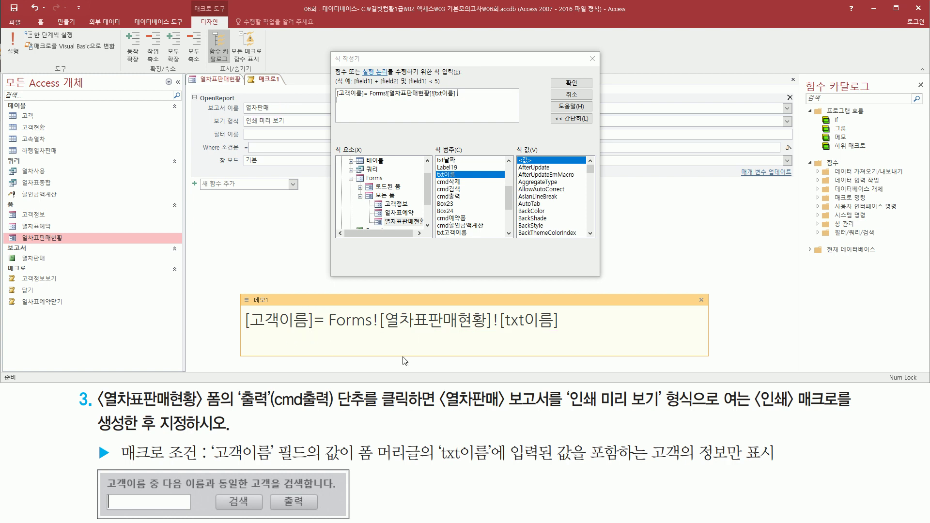
Step: Enlarge the 메모1 note and duplicate the expression [고객이름]= Forms![열차표판매현황]![txt이름] below the original line
{"action": "left_click_drag", "start_coordinate": [406, 356], "coordinate": [406, 371]}
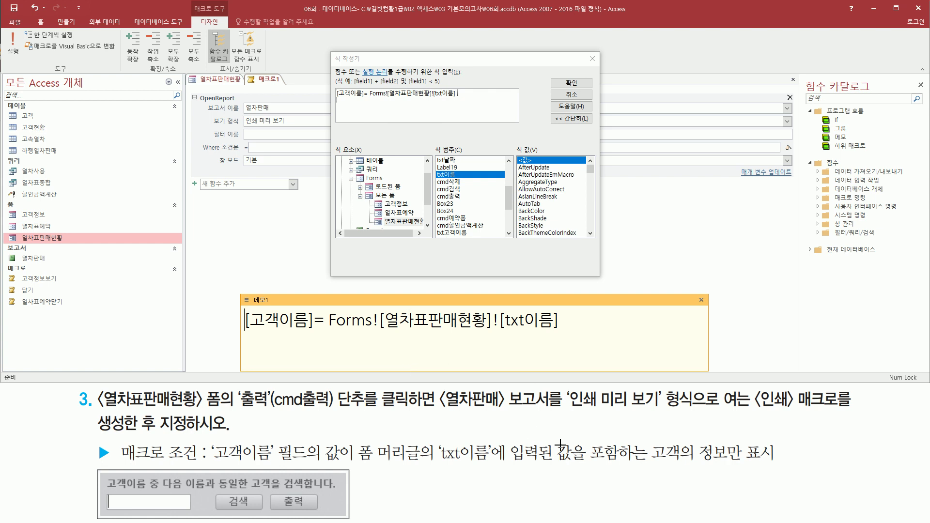
{"action": "mouse_move", "coordinate": [438, 468]}
{"action": "left_mouse_down"}
{"action": "mouse_move", "coordinate": [585, 466]}
{"action": "mouse_move", "coordinate": [595, 444]}
{"action": "mouse_move", "coordinate": [586, 436]}
{"action": "mouse_move", "coordinate": [623, 469]}
{"action": "left_mouse_up"}
{"action": "key", "text": "Escape"}
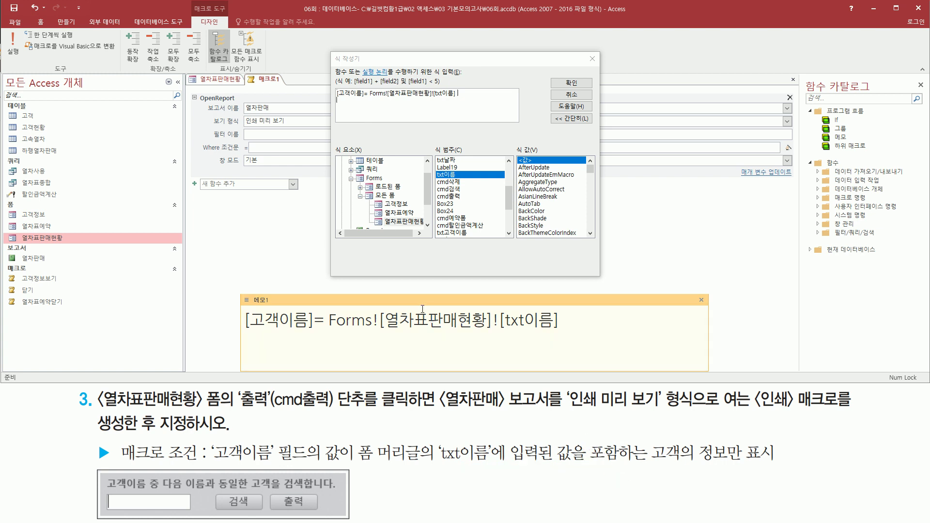
{"action": "left_click_drag", "start_coordinate": [422, 305], "coordinate": [421, 254]}
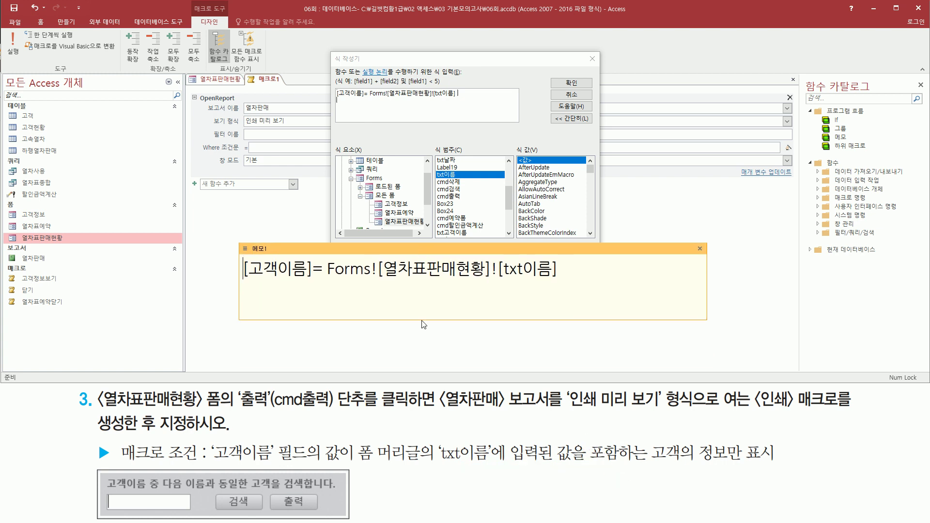
{"action": "left_click_drag", "start_coordinate": [427, 319], "coordinate": [427, 358]}
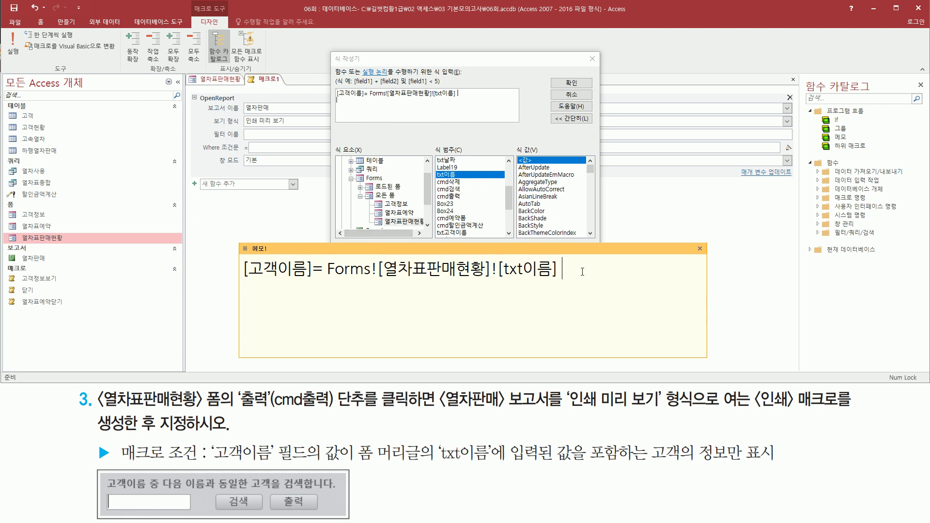
{"action": "key", "text": "ctrl+a"}
{"action": "left_click", "coordinate": [282, 308]}
{"action": "type", "text": "[고객이름]= Forms![열차표판매현황]![txt이름]"}
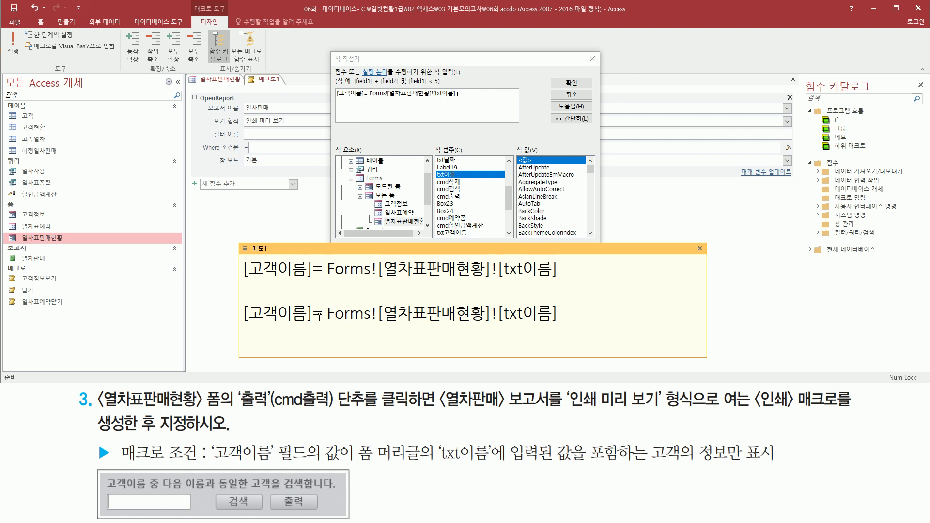
Step: Replace the equals sign in the note's second expression with like "*" & before the Forms reference
{"action": "key", "text": "BackSpace"}
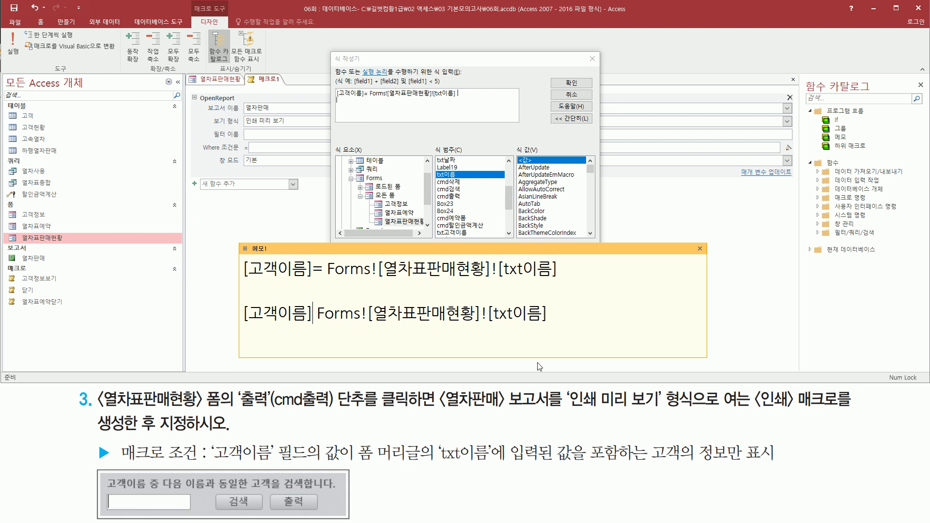
{"action": "key", "text": "Right"}
{"action": "type", "text": "l"}
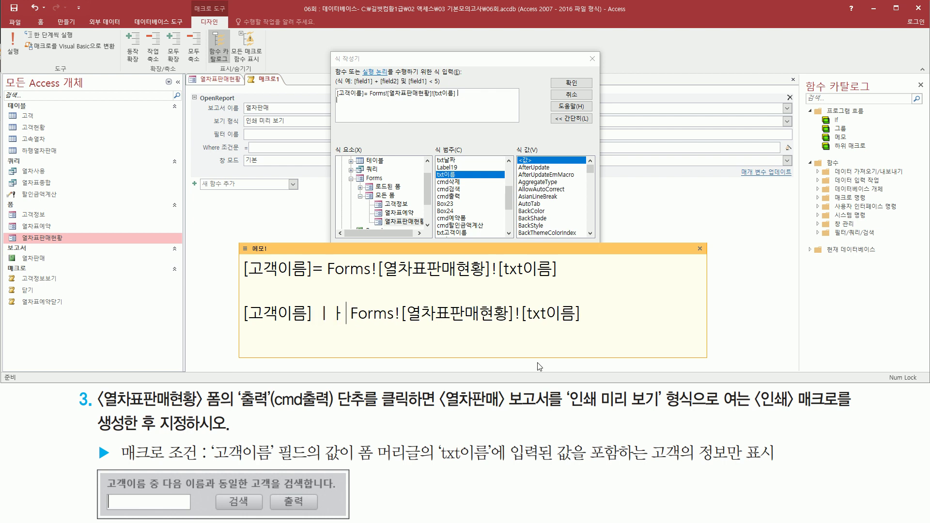
{"action": "type", "text": "ike"}
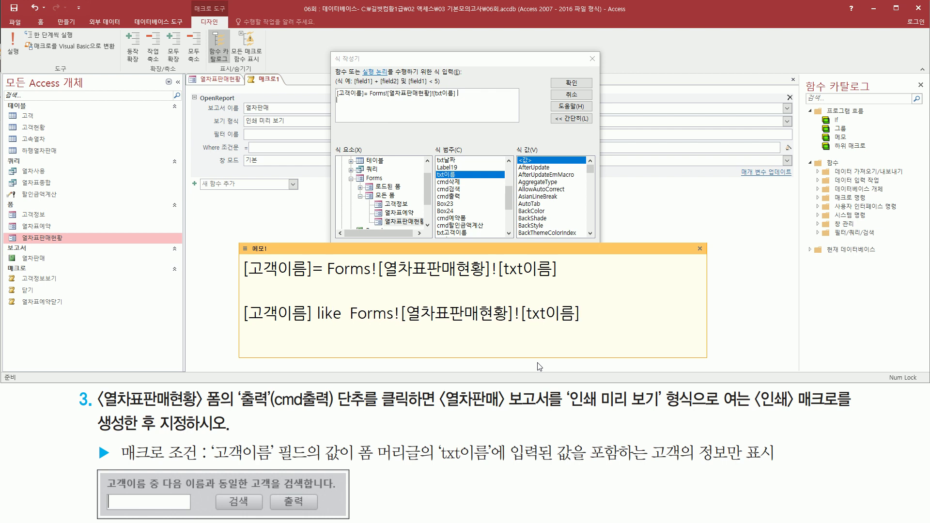
{"action": "type", "text": " \"*\""}
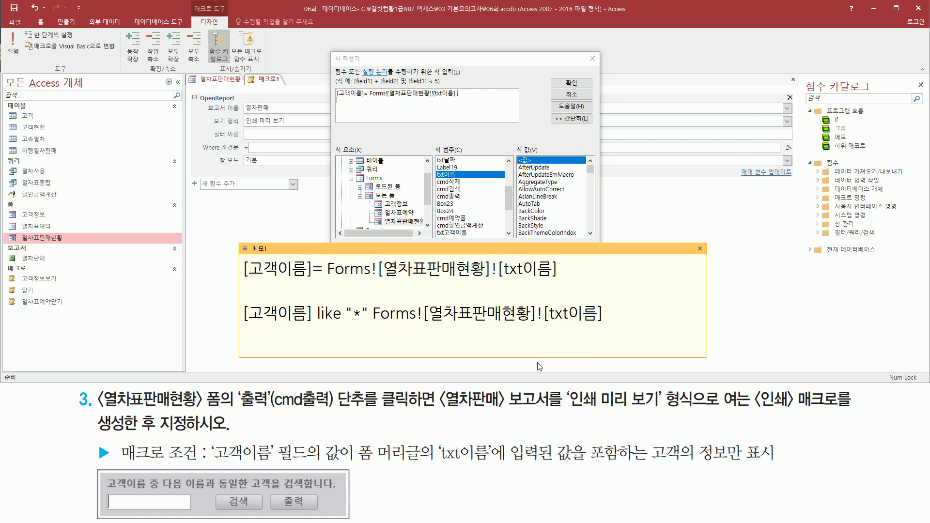
{"action": "type", "text": " &"}
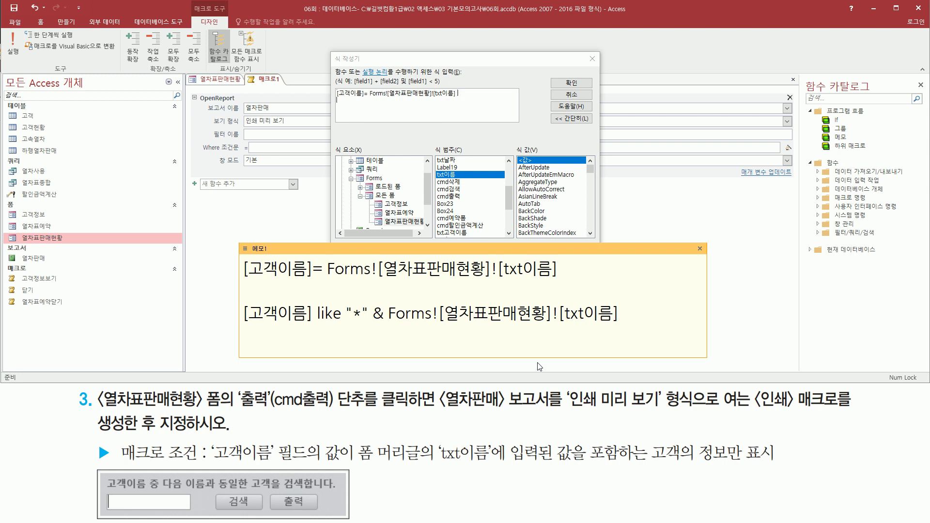
Step: Append & "*" to the end of the note's like expression
{"action": "key", "text": "shift+End"}
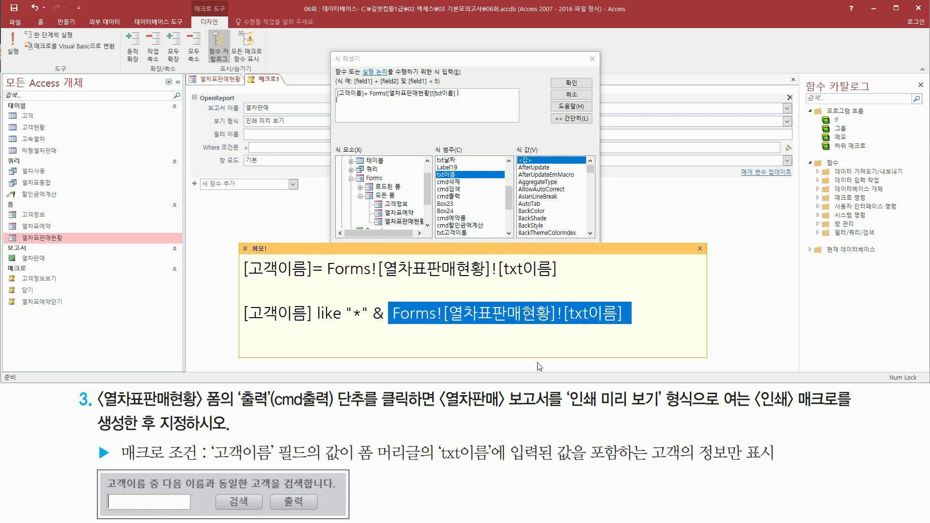
{"action": "key", "text": "End"}
{"action": "type", "text": "& "}
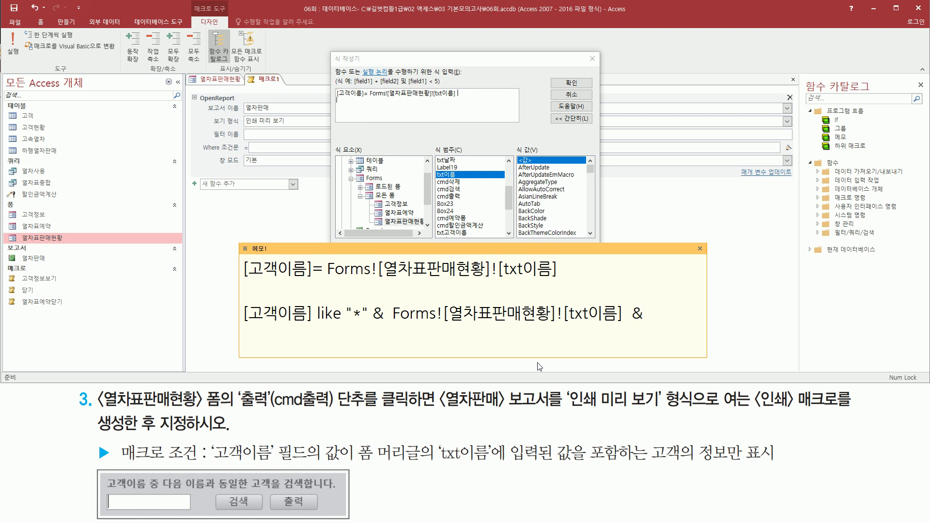
{"action": "type", "text": "\"*\""}
{"action": "left_click_drag", "start_coordinate": [328, 277], "coordinate": [324, 280]}
{"action": "left_click_drag", "start_coordinate": [592, 464], "coordinate": [648, 464]}
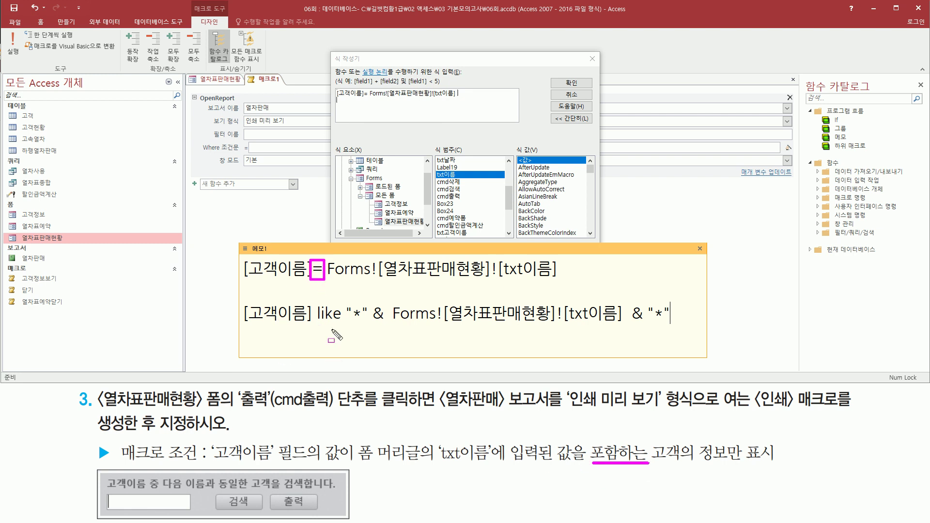
{"action": "left_click_drag", "start_coordinate": [314, 322], "coordinate": [340, 322]}
{"action": "mouse_move", "coordinate": [392, 299]}
{"action": "left_mouse_down"}
{"action": "mouse_move", "coordinate": [589, 336]}
{"action": "mouse_move", "coordinate": [624, 331]}
{"action": "left_mouse_up"}
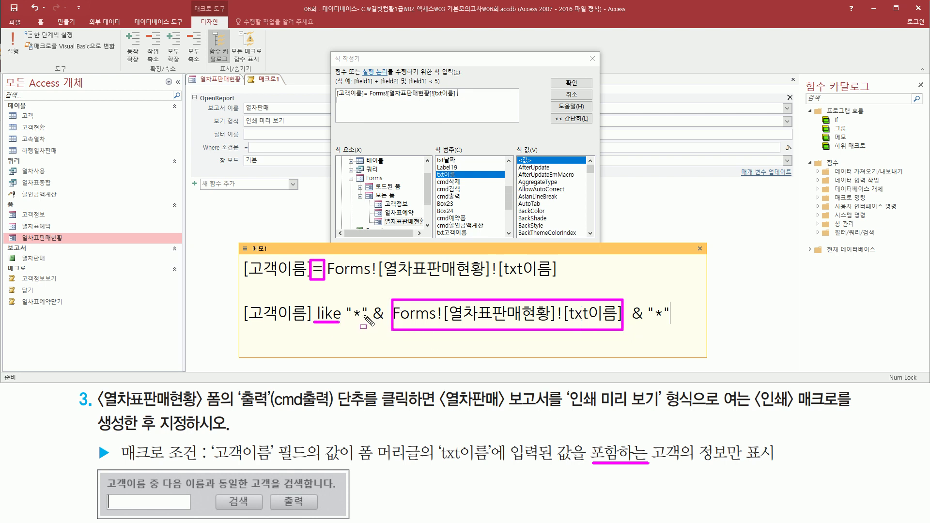
{"action": "left_click_drag", "start_coordinate": [353, 322], "coordinate": [364, 323]}
{"action": "left_click_drag", "start_coordinate": [651, 324], "coordinate": [666, 324]}
{"action": "key", "text": "Escape"}
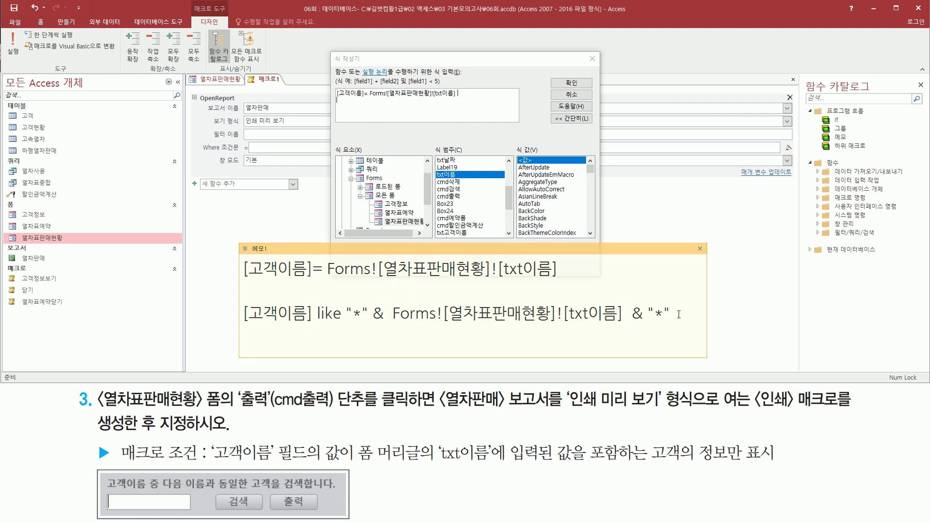
Step: Copy the whole like expression from the second line of the 메모1 note
{"action": "left_click_drag", "start_coordinate": [671, 313], "coordinate": [163, 333]}
{"action": "key", "text": "ctrl+c"}
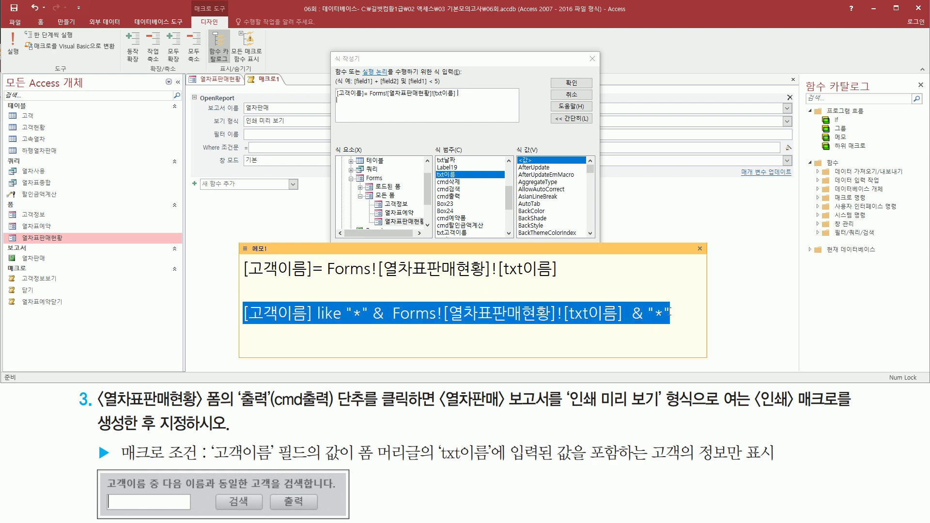
{"action": "left_click", "coordinate": [684, 312]}
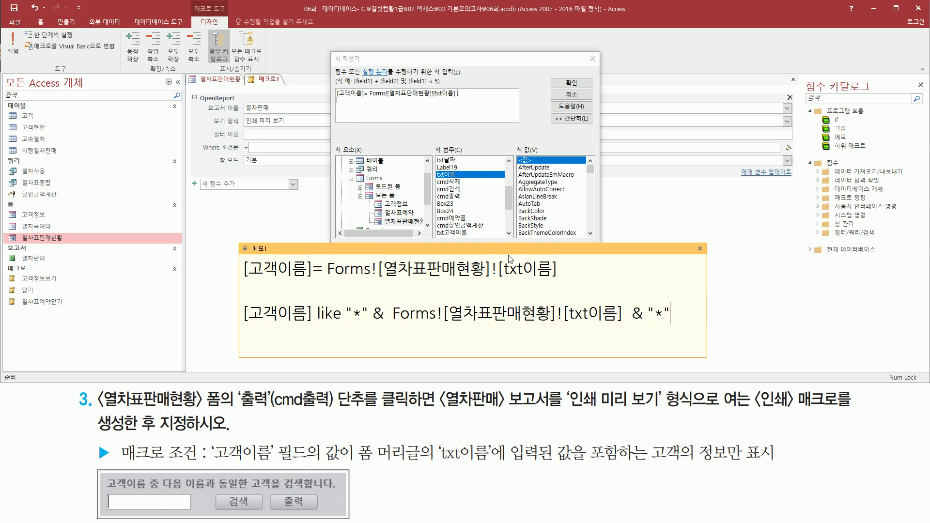
Step: Replace the OpenReport Where condition with [고객이름] like "*" & Forms![열차표판매현황]![txt이름] & "*" in the expression builder and confirm it
{"action": "left_click", "coordinate": [484, 105]}
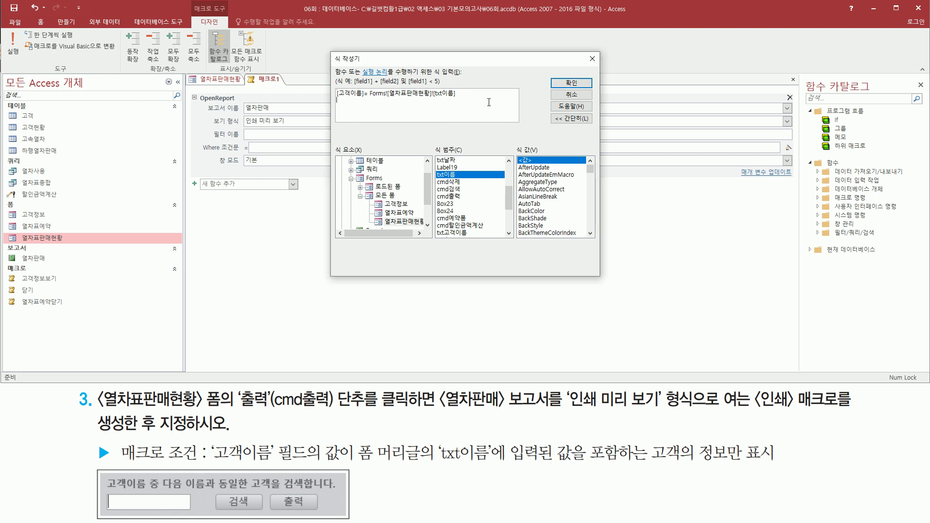
{"action": "key", "text": "ctrl+a"}
{"action": "key", "text": "ctrl+v"}
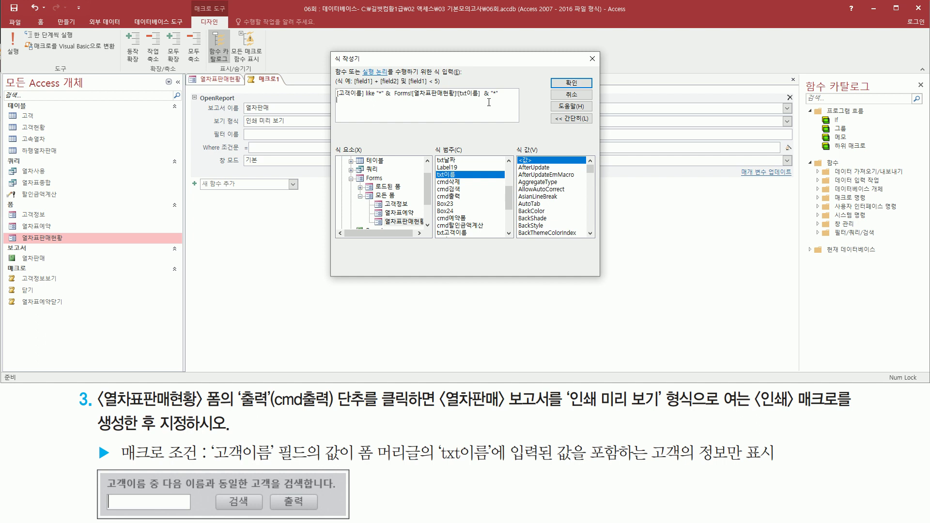
{"action": "left_click", "coordinate": [576, 86]}
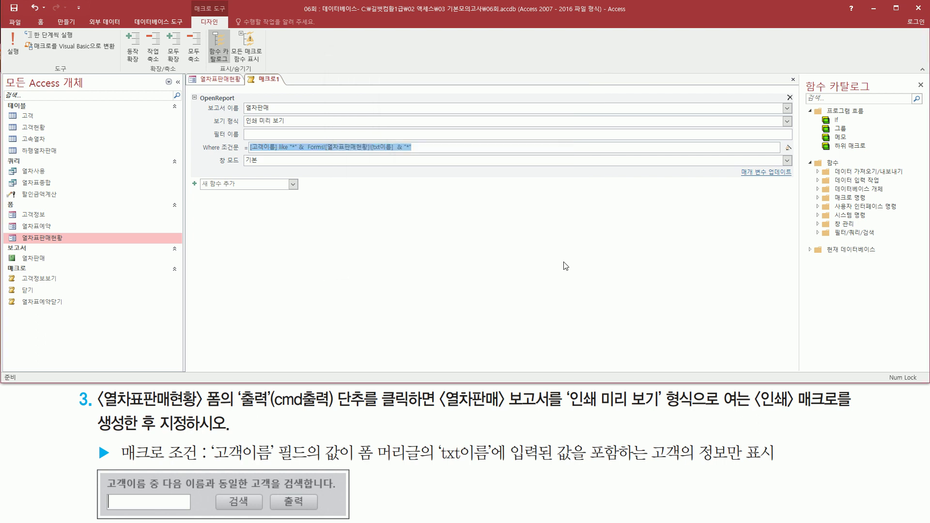
{"action": "left_click_drag", "start_coordinate": [199, 140], "coordinate": [419, 154]}
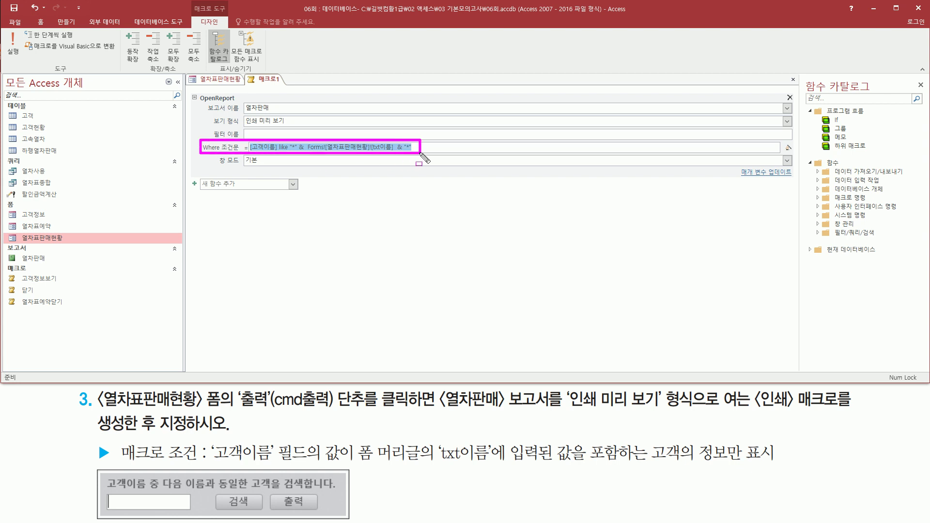
{"action": "key", "text": "Escape"}
{"action": "left_click", "coordinate": [431, 147]}
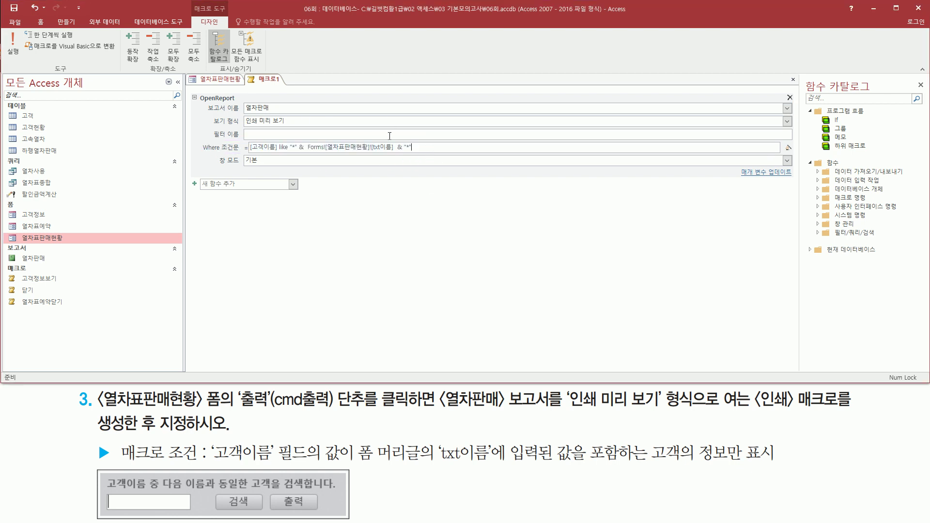
Step: Close the macro and save it under the name 인쇄
{"action": "left_click_drag", "start_coordinate": [785, 73], "coordinate": [801, 85]}
{"action": "left_click", "coordinate": [793, 79]}
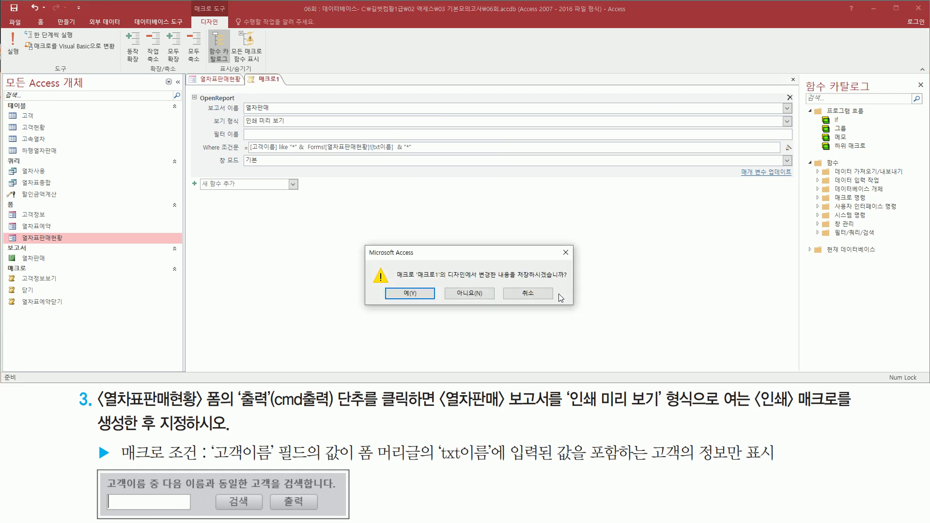
{"action": "left_click_drag", "start_coordinate": [517, 281], "coordinate": [576, 281]}
{"action": "mouse_move", "coordinate": [396, 286]}
{"action": "left_mouse_down"}
{"action": "mouse_move", "coordinate": [412, 300]}
{"action": "mouse_move", "coordinate": [429, 300]}
{"action": "left_mouse_up"}
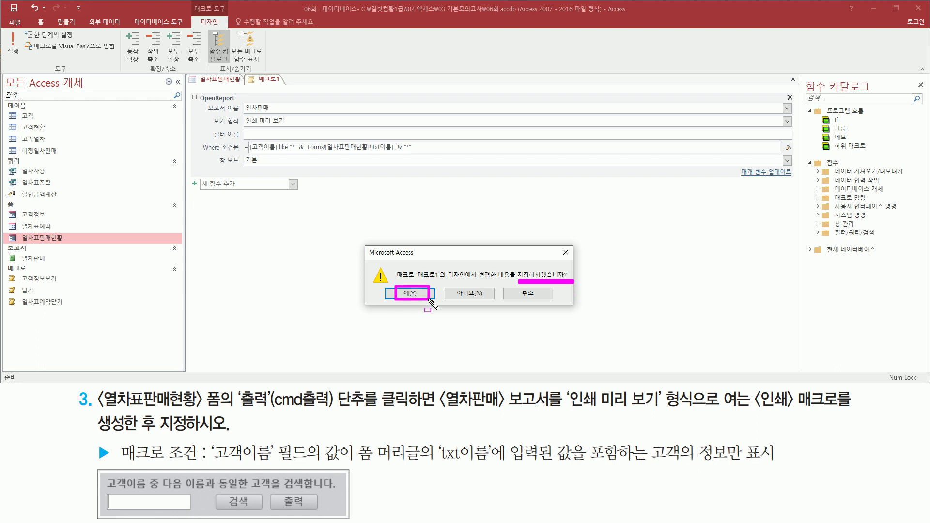
{"action": "left_click", "coordinate": [415, 295]}
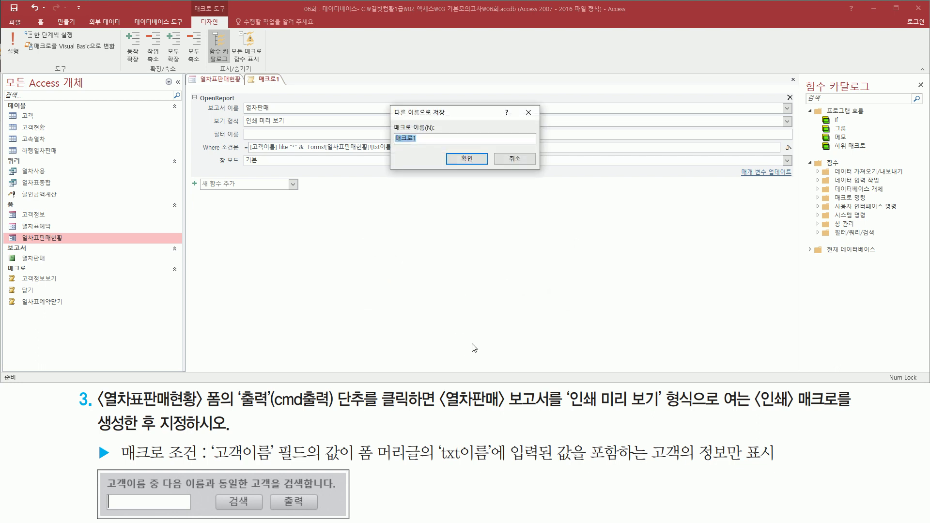
{"action": "left_click_drag", "start_coordinate": [391, 122], "coordinate": [449, 149]}
{"action": "left_click_drag", "start_coordinate": [755, 410], "coordinate": [843, 414]}
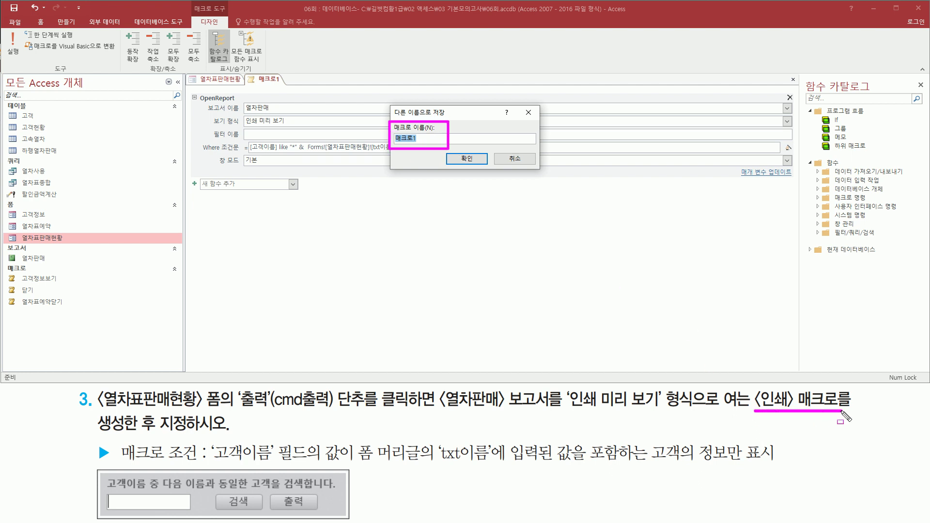
{"action": "key", "text": "Escape"}
{"action": "left_click", "coordinate": [415, 116]}
{"action": "type", "text": "인쇄"}
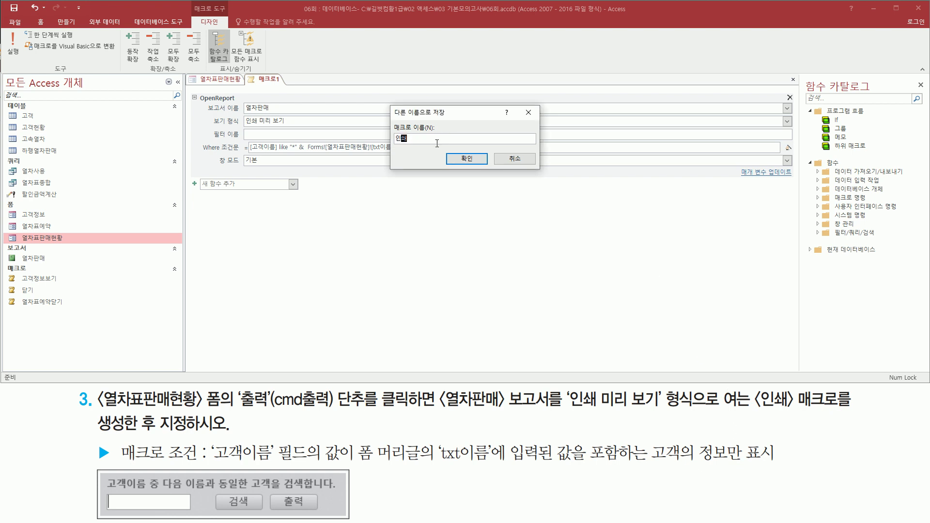
{"action": "left_click_drag", "start_coordinate": [440, 147], "coordinate": [492, 169]}
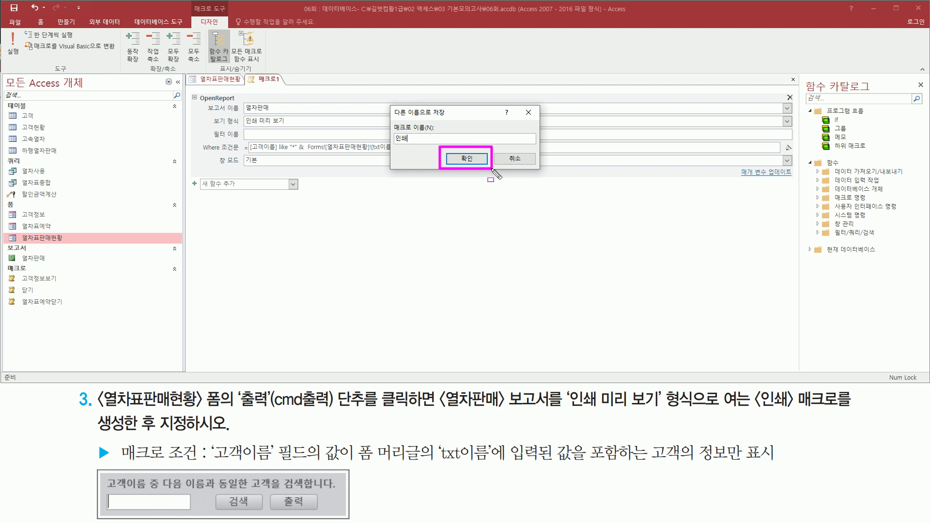
{"action": "left_click", "coordinate": [467, 159]}
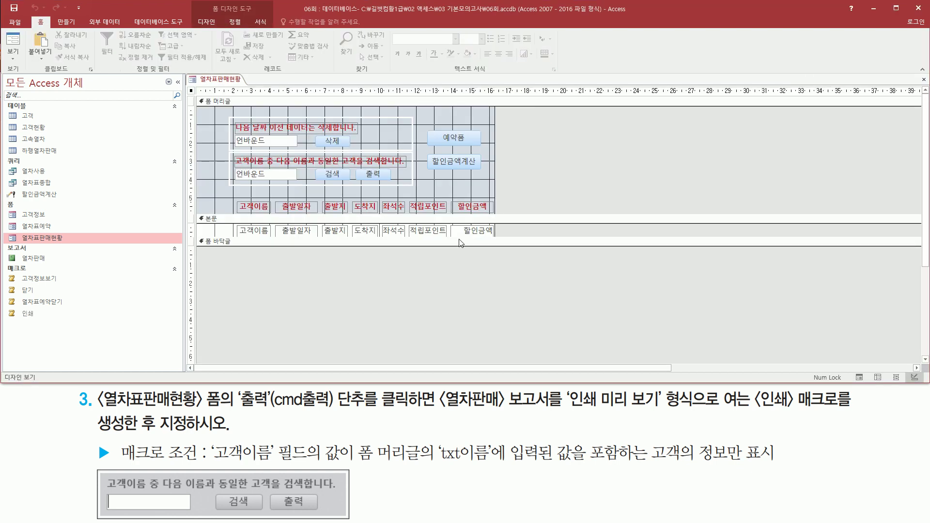
Step: Assign the 인쇄 macro to the On Click event of the cmd출력 button on the 열차표판매현황 form
{"action": "mouse_move", "coordinate": [5, 306]}
{"action": "left_mouse_down"}
{"action": "mouse_move", "coordinate": [40, 329]}
{"action": "mouse_move", "coordinate": [51, 323]}
{"action": "left_mouse_up"}
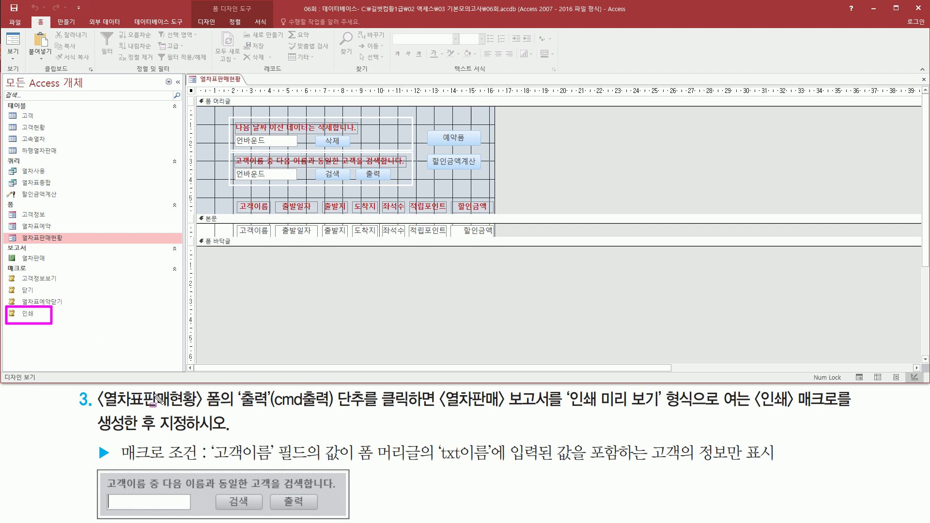
{"action": "mouse_move", "coordinate": [101, 410]}
{"action": "left_mouse_down"}
{"action": "mouse_move", "coordinate": [418, 413]}
{"action": "mouse_move", "coordinate": [424, 421]}
{"action": "left_mouse_up"}
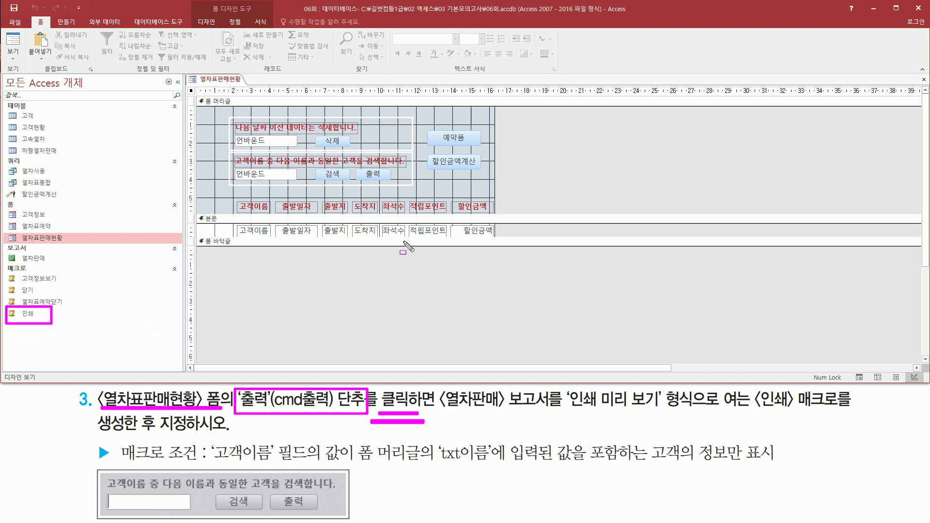
{"action": "left_click_drag", "start_coordinate": [356, 168], "coordinate": [396, 181]}
{"action": "key", "text": "Escape"}
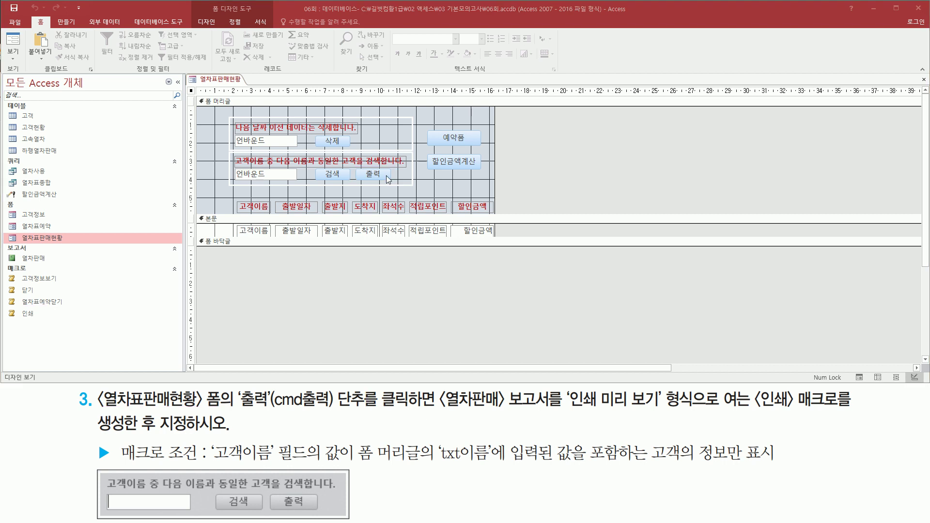
{"action": "double_click", "coordinate": [388, 179]}
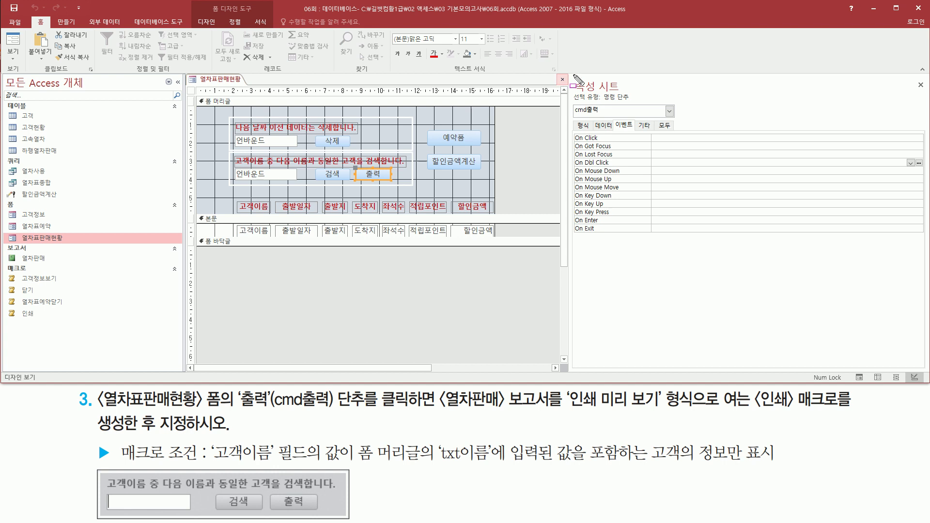
{"action": "mouse_move", "coordinate": [569, 77]}
{"action": "left_mouse_down"}
{"action": "mouse_move", "coordinate": [626, 93]}
{"action": "mouse_move", "coordinate": [636, 130]}
{"action": "left_mouse_up"}
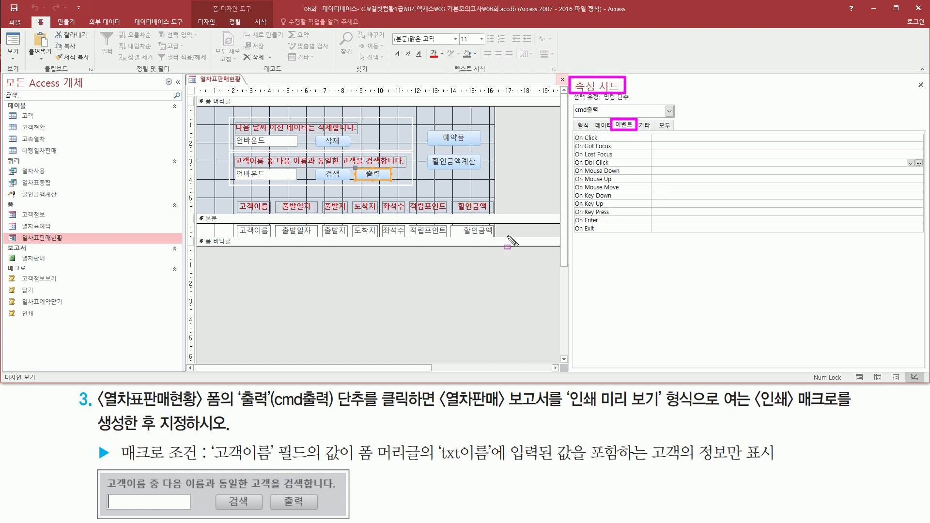
{"action": "left_click_drag", "start_coordinate": [355, 166], "coordinate": [397, 185]}
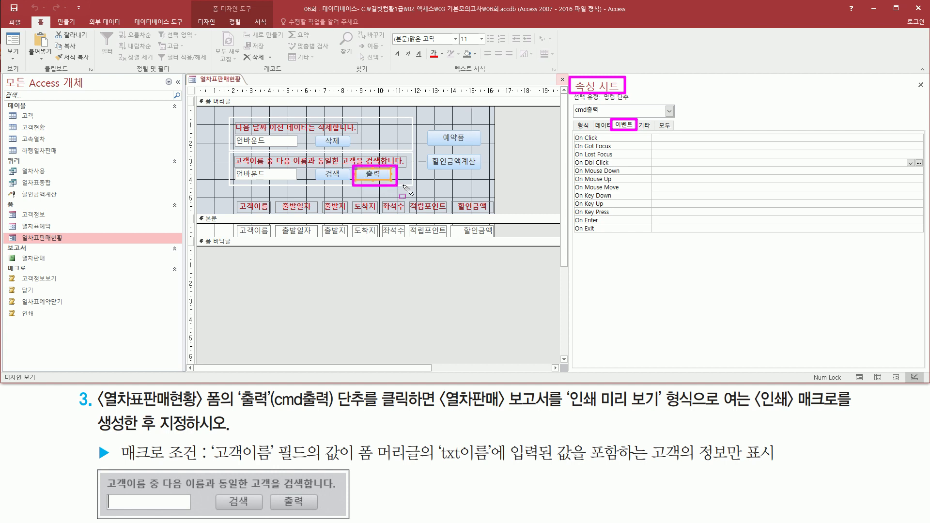
{"action": "left_click_drag", "start_coordinate": [573, 144], "coordinate": [624, 144]}
{"action": "key", "text": "Escape"}
{"action": "left_click", "coordinate": [905, 139]}
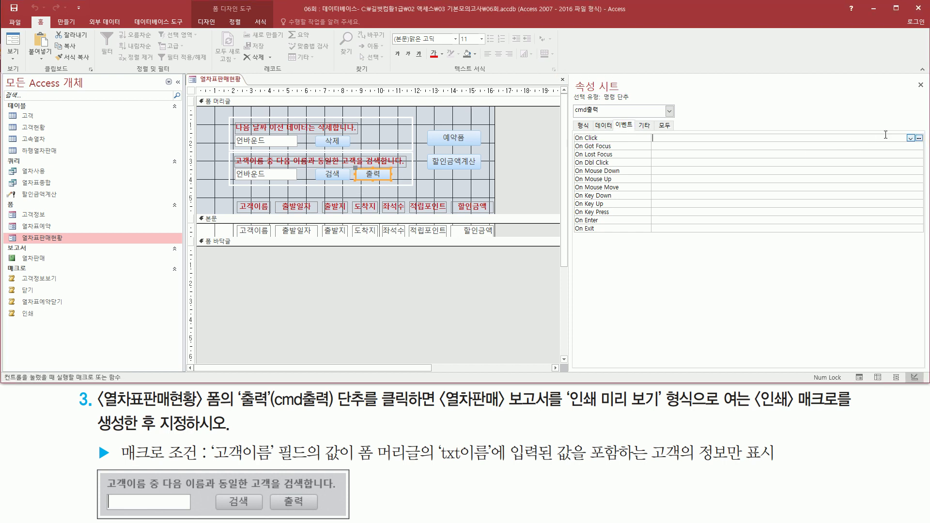
{"action": "left_click", "coordinate": [911, 139]}
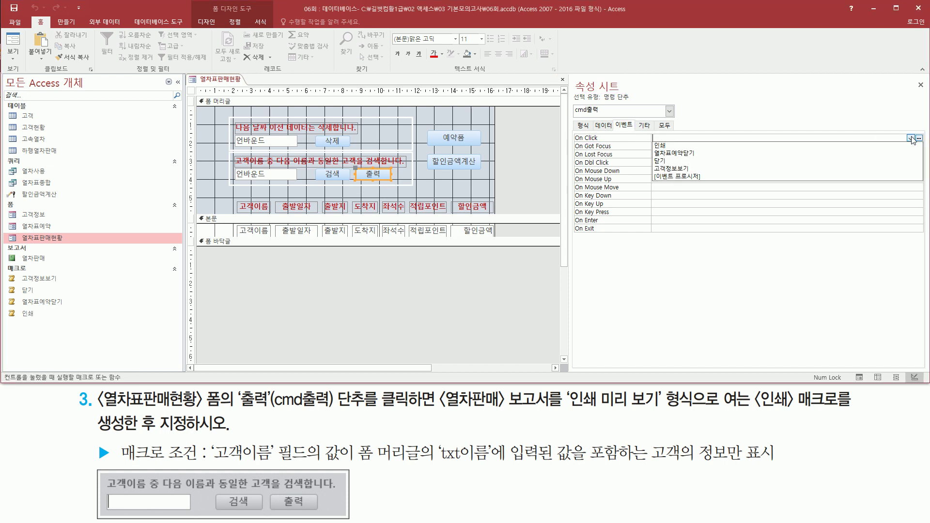
{"action": "left_click", "coordinate": [811, 148]}
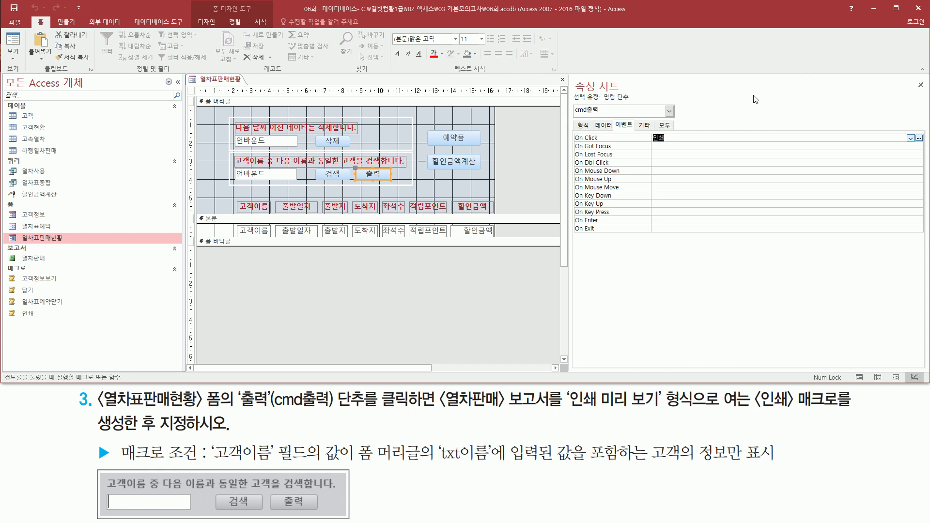
{"action": "mouse_move", "coordinate": [572, 101]}
{"action": "left_mouse_down"}
{"action": "mouse_move", "coordinate": [608, 119]}
{"action": "mouse_move", "coordinate": [609, 140]}
{"action": "mouse_move", "coordinate": [600, 141]}
{"action": "mouse_move", "coordinate": [673, 144]}
{"action": "left_mouse_up"}
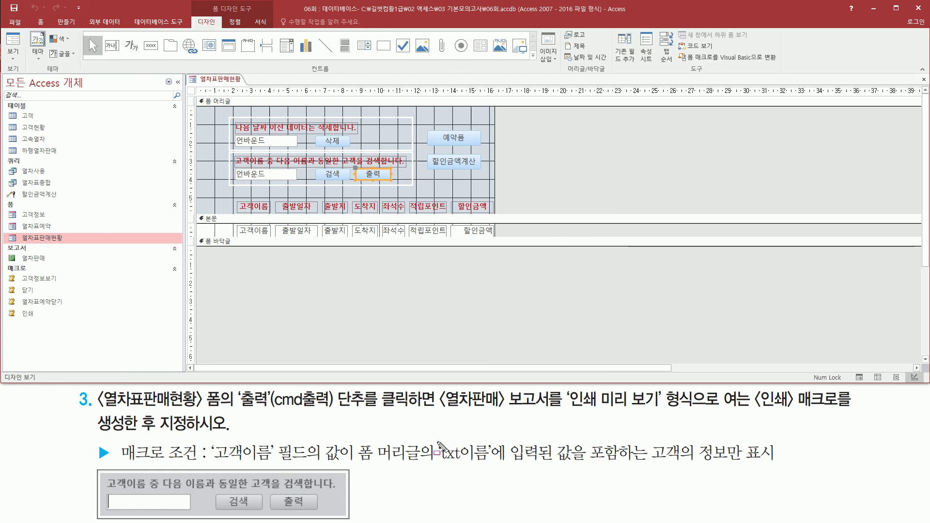
Step: Check the control names of the two unbound text boxes in the form header, and close the property sheet
{"action": "mouse_move", "coordinate": [432, 438]}
{"action": "left_mouse_down"}
{"action": "mouse_move", "coordinate": [491, 469]}
{"action": "mouse_move", "coordinate": [629, 467]}
{"action": "left_mouse_up"}
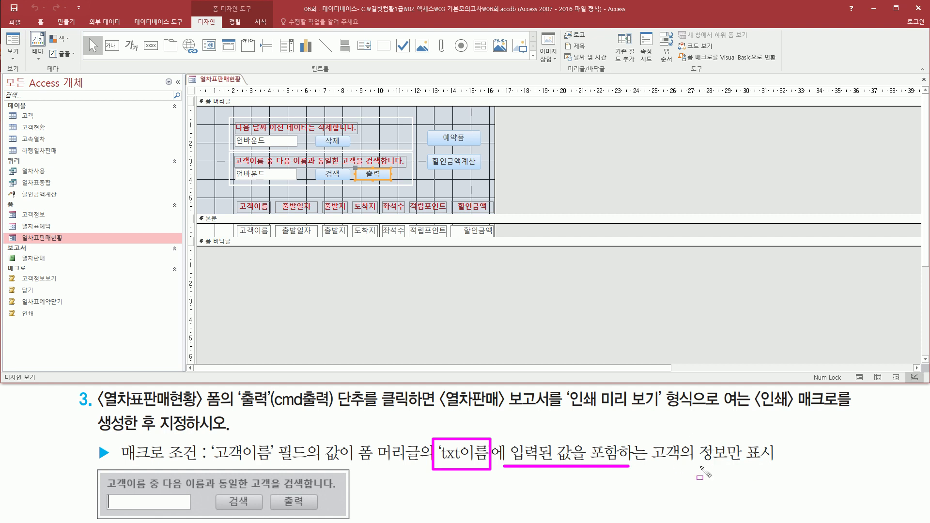
{"action": "left_click_drag", "start_coordinate": [358, 466], "coordinate": [422, 466]}
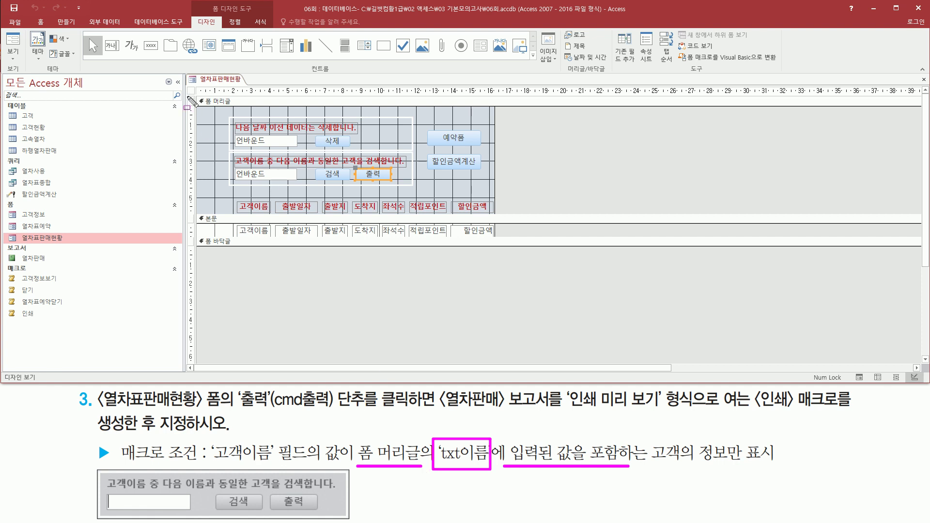
{"action": "mouse_move", "coordinate": [193, 94]}
{"action": "left_mouse_down"}
{"action": "mouse_move", "coordinate": [222, 161]}
{"action": "mouse_move", "coordinate": [498, 212]}
{"action": "left_mouse_up"}
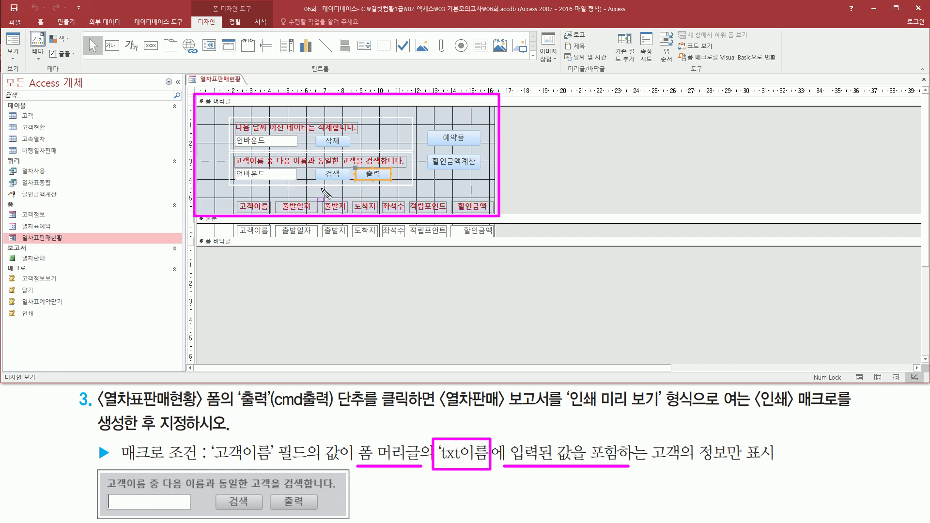
{"action": "left_click_drag", "start_coordinate": [237, 134], "coordinate": [299, 148]}
{"action": "mouse_move", "coordinate": [241, 168]}
{"action": "left_mouse_down"}
{"action": "mouse_move", "coordinate": [245, 178]}
{"action": "mouse_move", "coordinate": [289, 180]}
{"action": "left_mouse_up"}
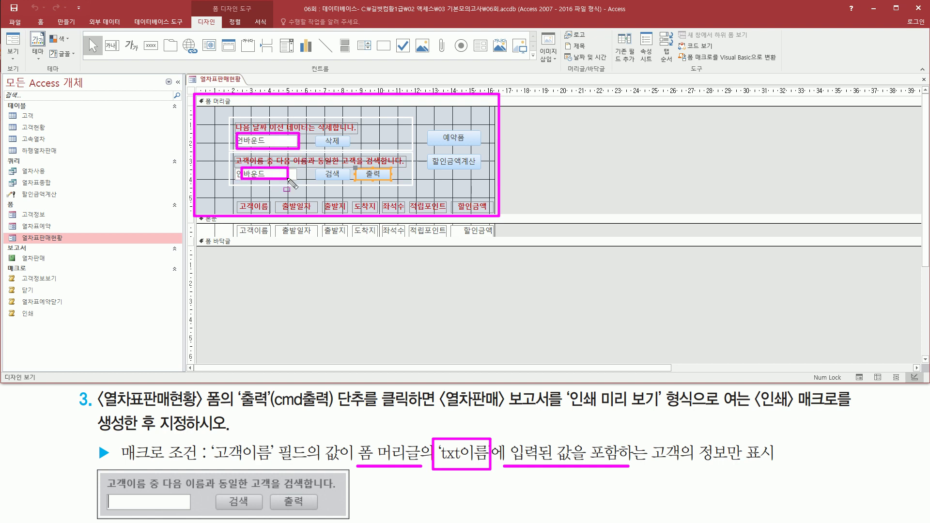
{"action": "key", "text": "Escape"}
{"action": "left_click", "coordinate": [278, 174]}
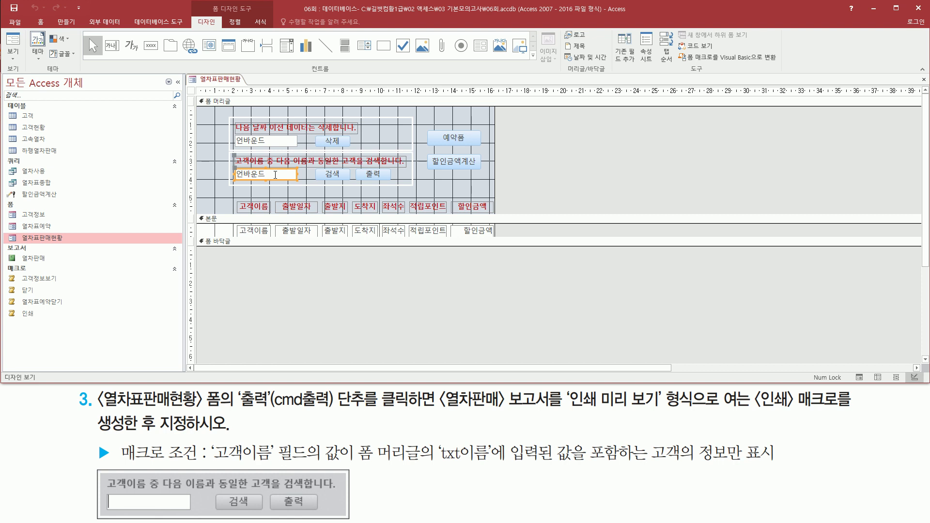
{"action": "key", "text": "F4"}
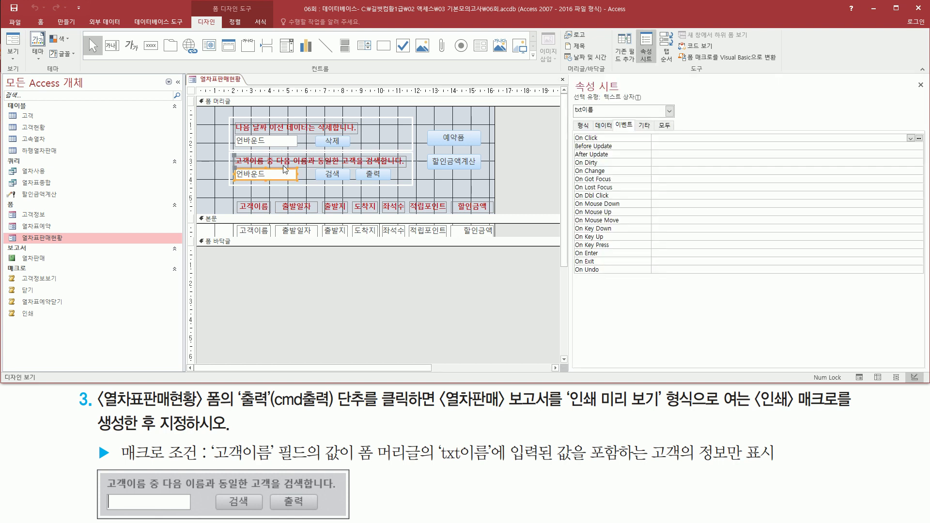
{"action": "left_click_drag", "start_coordinate": [572, 100], "coordinate": [602, 119]}
{"action": "key", "text": "Escape"}
{"action": "left_click", "coordinate": [266, 140]}
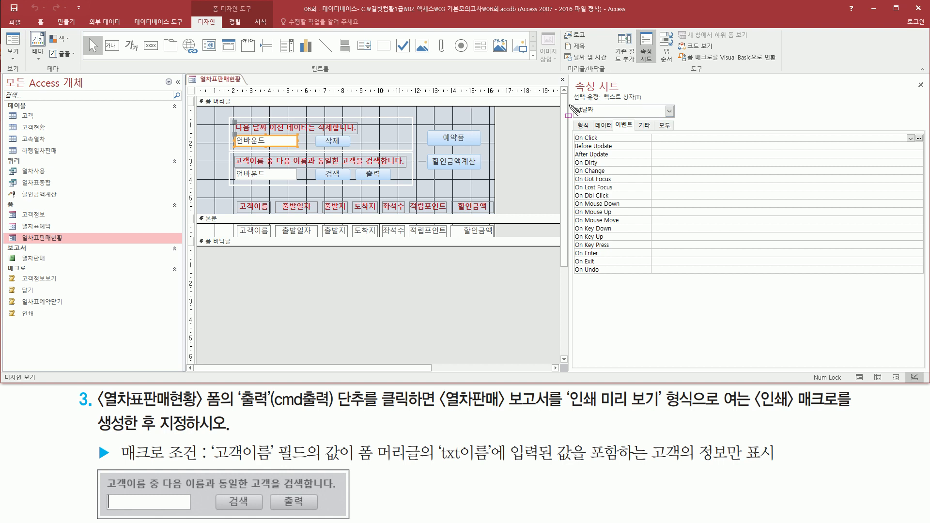
{"action": "key", "text": "Escape"}
{"action": "left_click", "coordinate": [281, 179]}
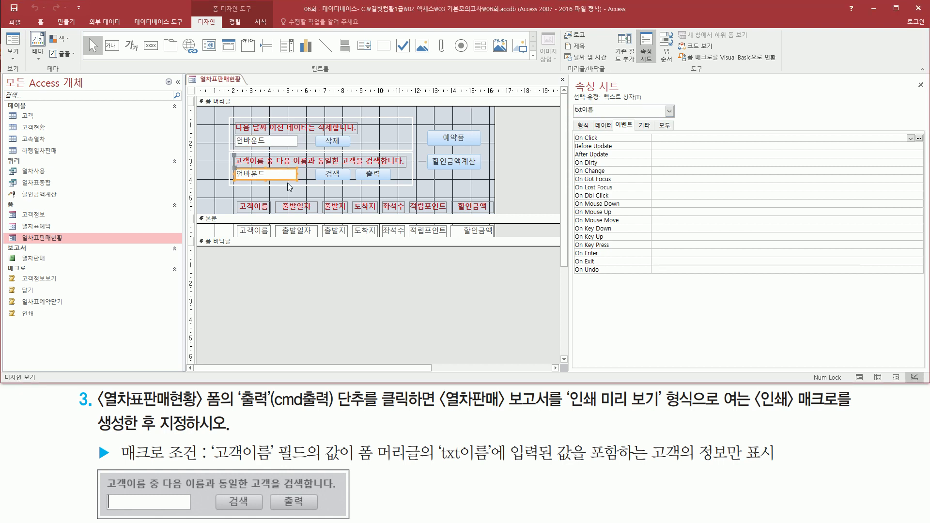
{"action": "left_click_drag", "start_coordinate": [242, 167], "coordinate": [285, 177]}
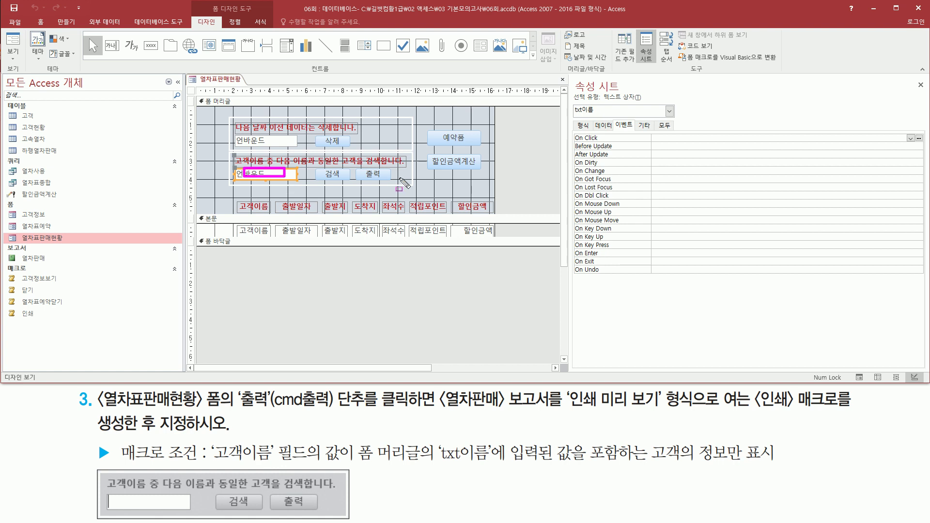
{"action": "left_click_drag", "start_coordinate": [359, 164], "coordinate": [388, 183]}
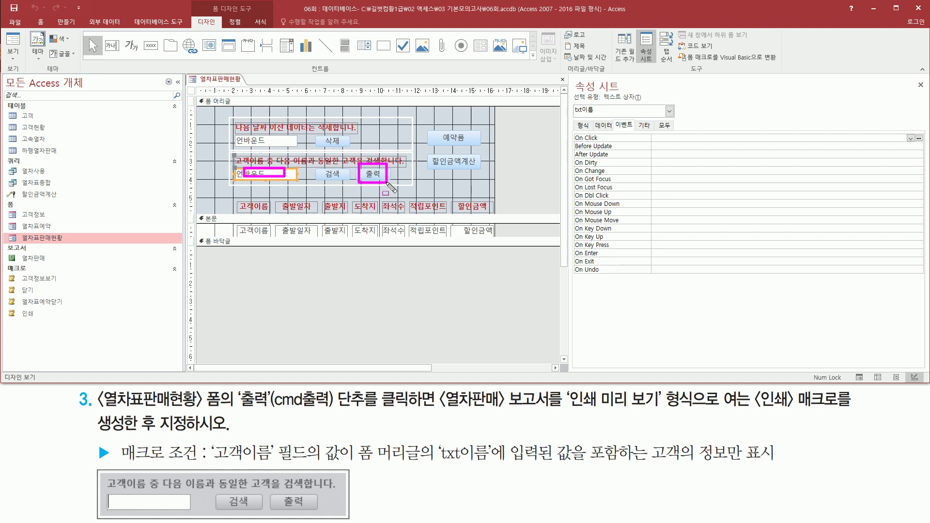
{"action": "left_click_drag", "start_coordinate": [238, 164], "coordinate": [298, 183]}
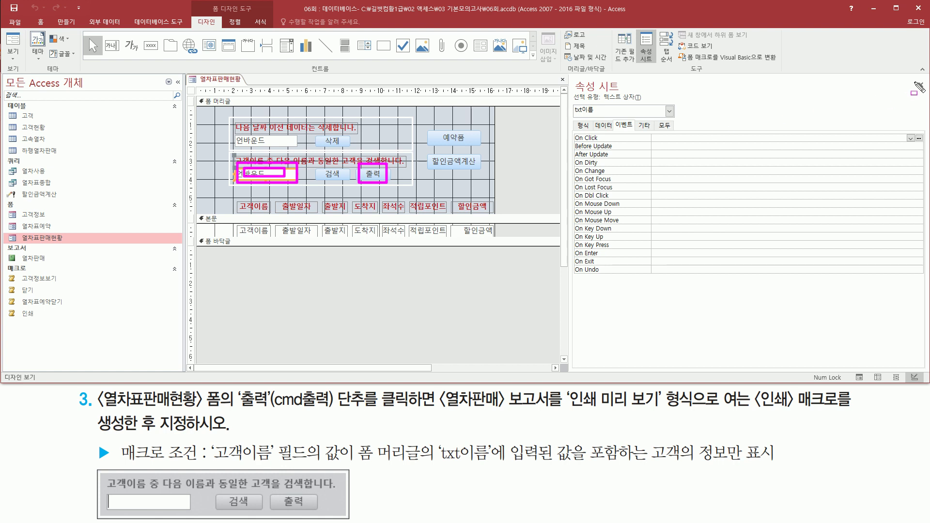
{"action": "left_click_drag", "start_coordinate": [912, 78], "coordinate": [926, 92]}
{"action": "key", "text": "Escape"}
{"action": "left_click", "coordinate": [920, 87]}
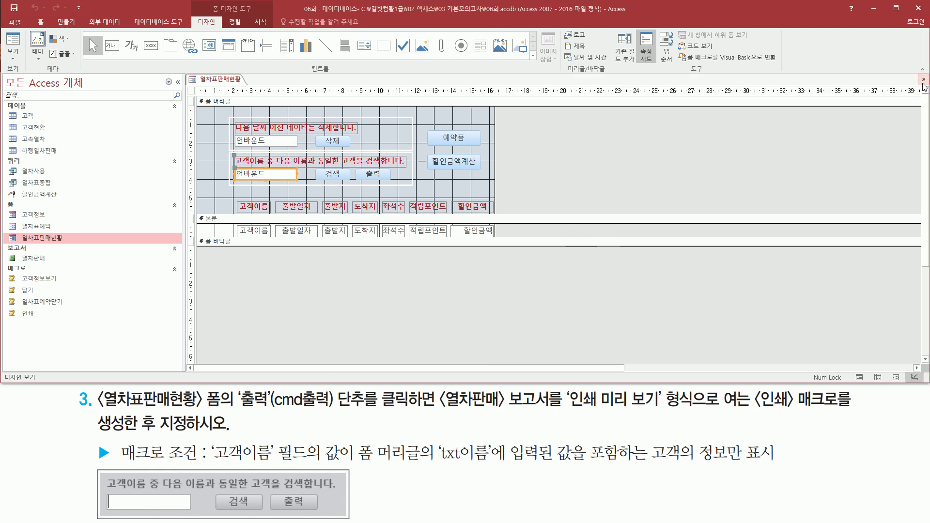
Step: Switch the 열차표판매현황 form to Form view, enter 강 as the customer name to search for, and run the 출력 button
{"action": "right_click", "coordinate": [560, 145]}
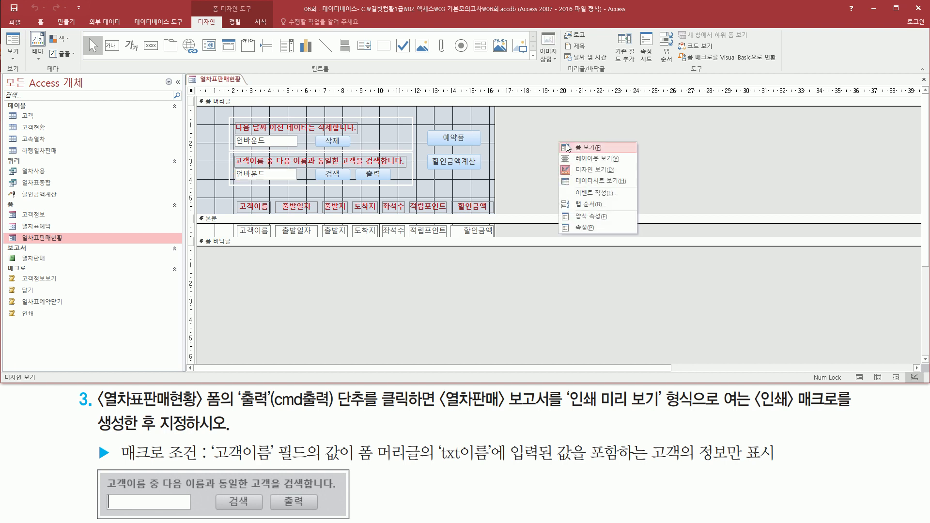
{"action": "left_click", "coordinate": [584, 147]}
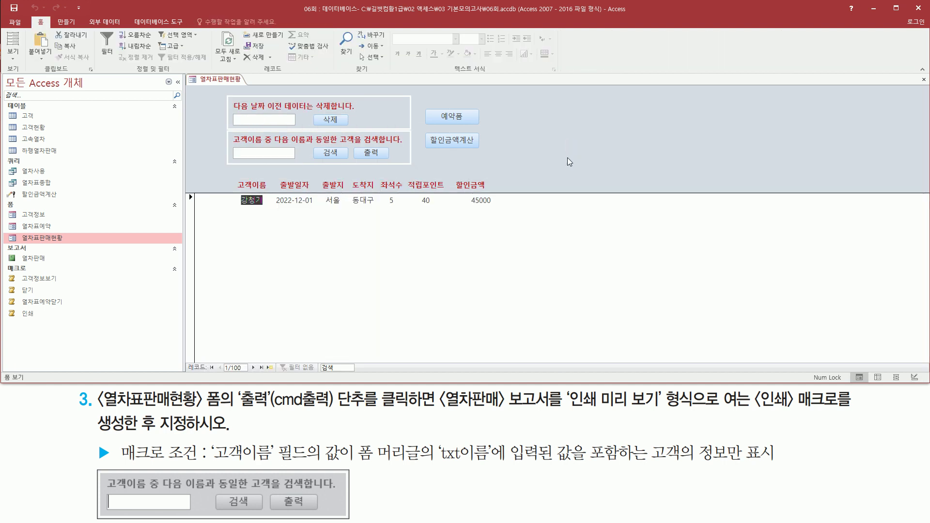
{"action": "left_click", "coordinate": [266, 151]}
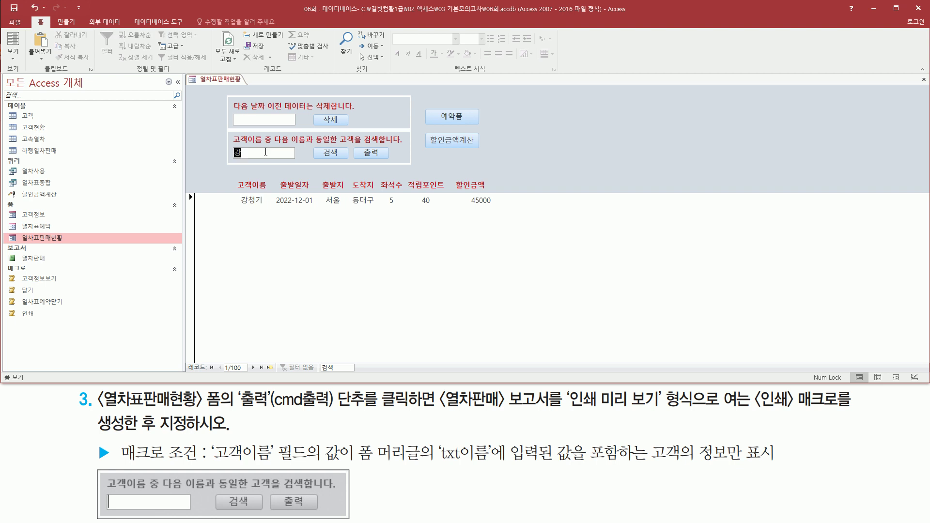
{"action": "type", "text": "강"}
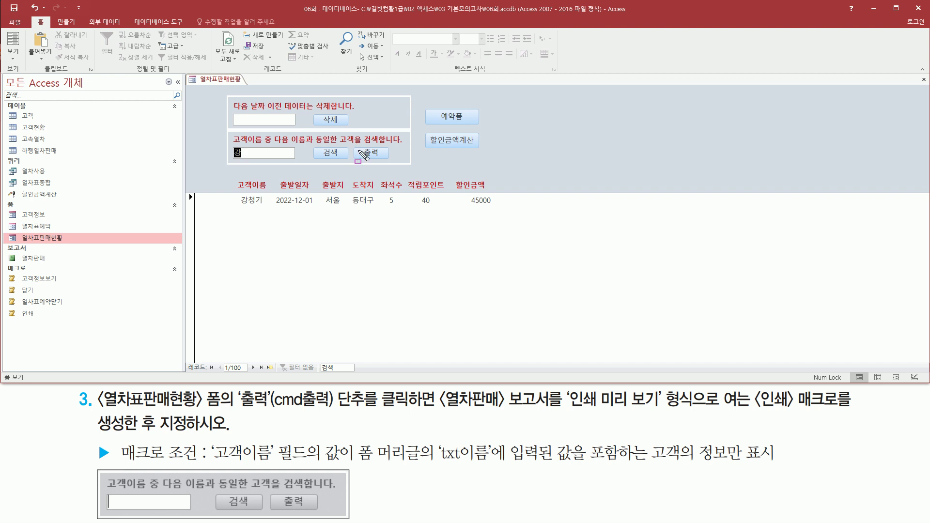
{"action": "left_click_drag", "start_coordinate": [354, 144], "coordinate": [389, 160]}
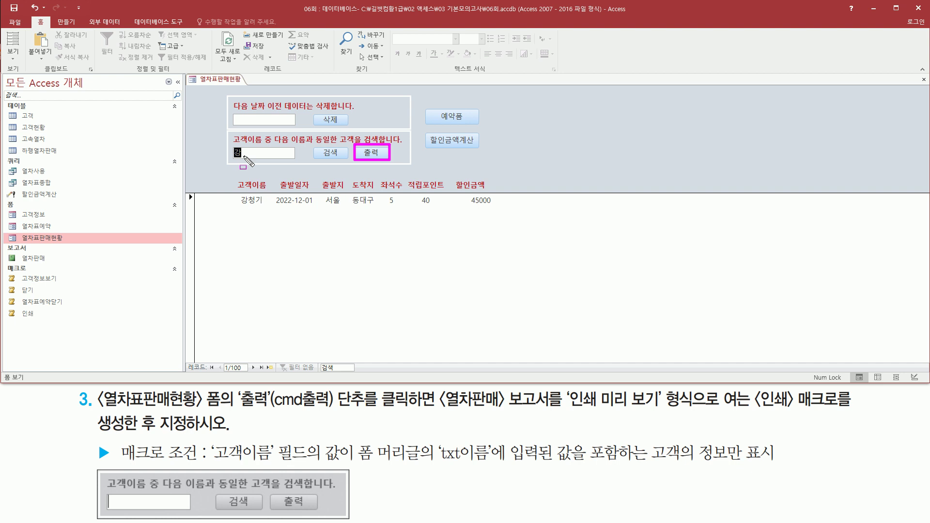
{"action": "key", "text": "Escape"}
{"action": "left_click", "coordinate": [375, 154]}
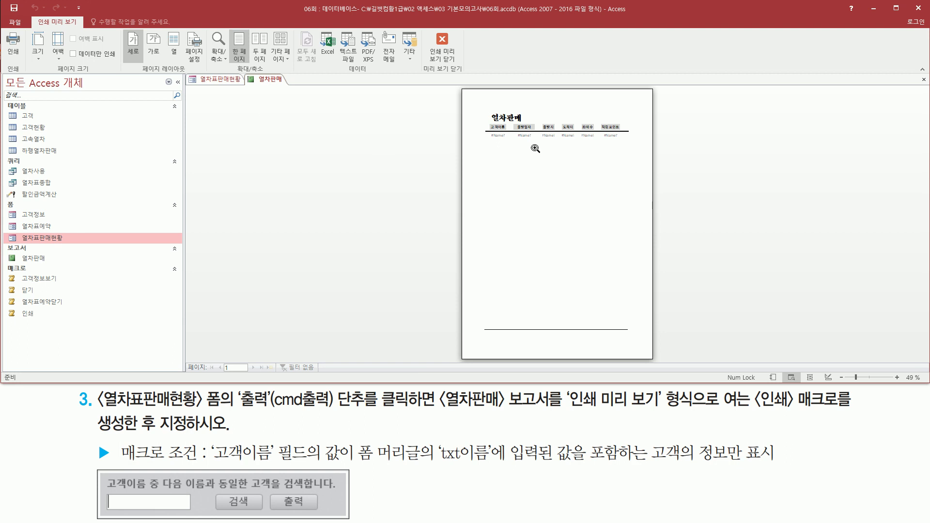
Step: Examine the record row under the column headings in the 열차판매 report preview, and close the report
{"action": "left_click", "coordinate": [533, 154]}
{"action": "mouse_move", "coordinate": [432, 180]}
{"action": "left_mouse_down"}
{"action": "mouse_move", "coordinate": [696, 184]}
{"action": "mouse_move", "coordinate": [730, 163]}
{"action": "left_mouse_up"}
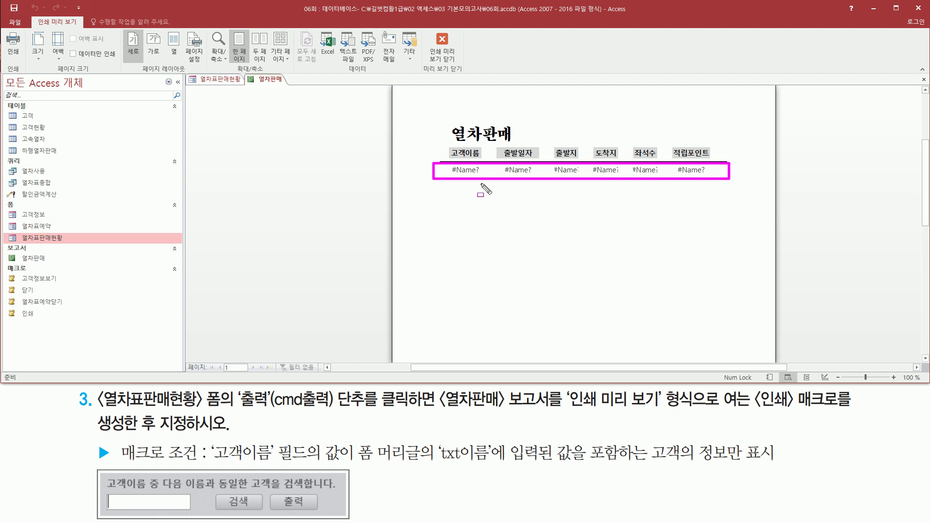
{"action": "right_click", "coordinate": [264, 83]}
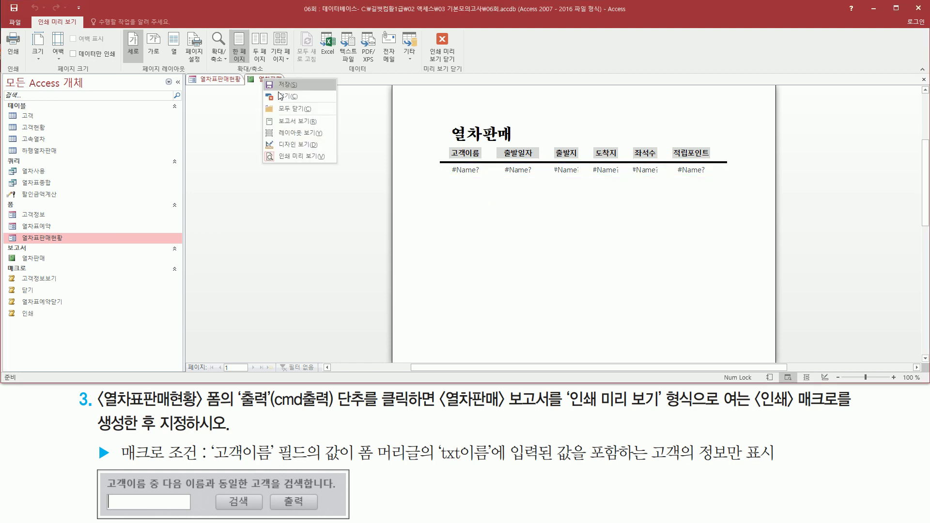
{"action": "left_click", "coordinate": [283, 95]}
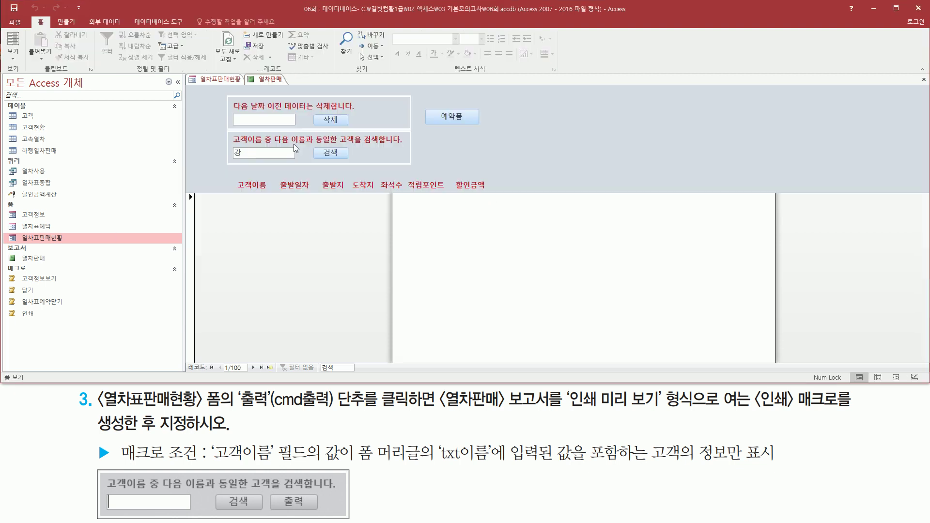
Step: Open the 열차판매 report directly from the database objects, examine its field values, and close the preview
{"action": "mouse_move", "coordinate": [34, 258]}
{"action": "left_mouse_down"}
{"action": "mouse_move", "coordinate": [6, 246]}
{"action": "mouse_move", "coordinate": [64, 272]}
{"action": "mouse_move", "coordinate": [42, 263]}
{"action": "left_mouse_up"}
{"action": "double_click", "coordinate": [39, 259]}
{"action": "left_click", "coordinate": [528, 140]}
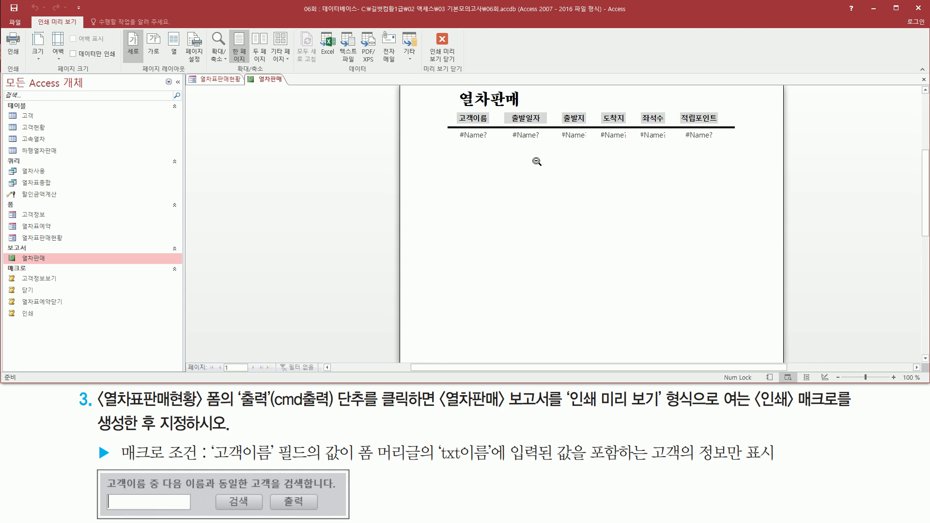
{"action": "left_click_drag", "start_coordinate": [509, 178], "coordinate": [723, 182]}
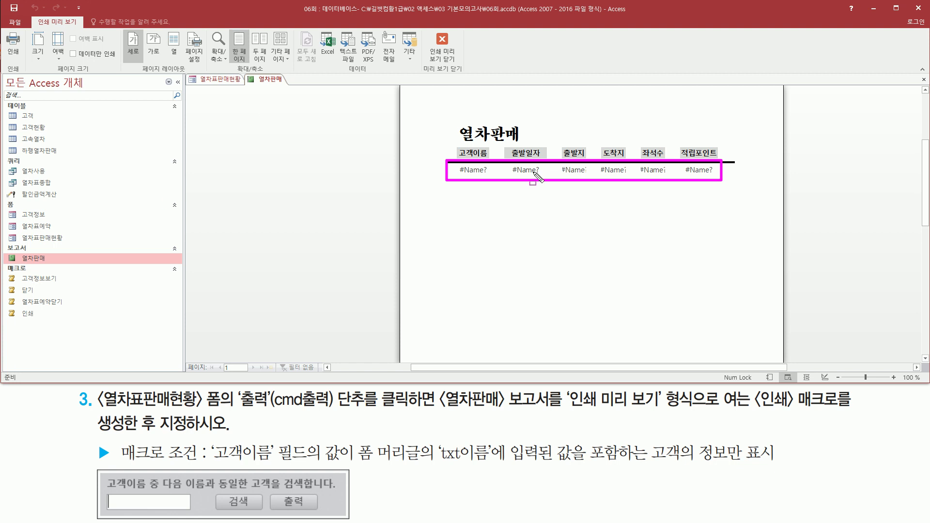
{"action": "key", "text": "Escape"}
{"action": "key", "text": "ctrl+shift+d"}
{"action": "left_click_drag", "start_coordinate": [6, 244], "coordinate": [63, 266]}
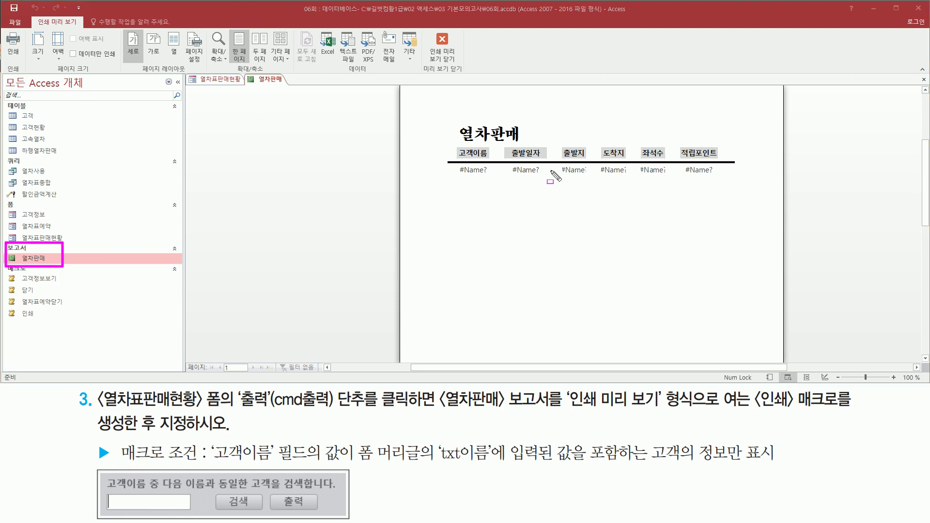
{"action": "mouse_move", "coordinate": [439, 111]}
{"action": "left_mouse_down"}
{"action": "mouse_move", "coordinate": [786, 184]}
{"action": "mouse_move", "coordinate": [753, 185]}
{"action": "left_mouse_up"}
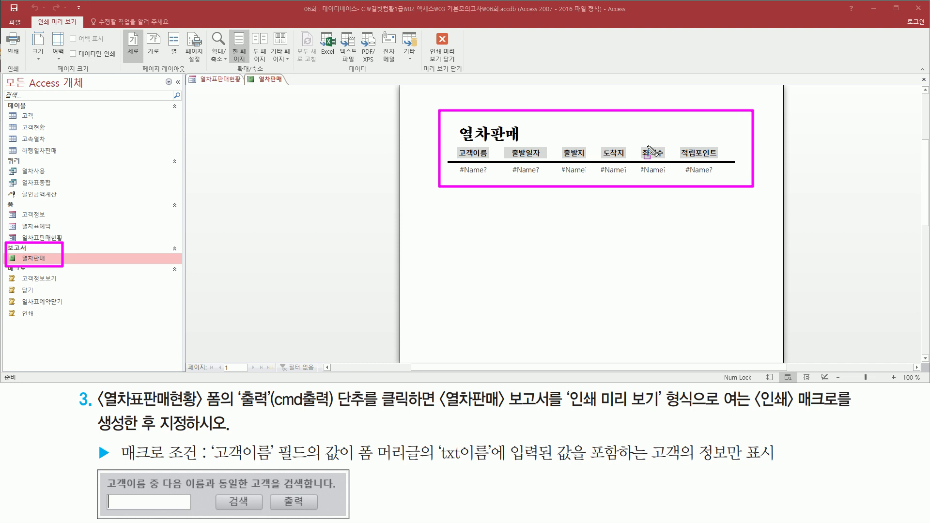
{"action": "left_click", "coordinate": [440, 59]}
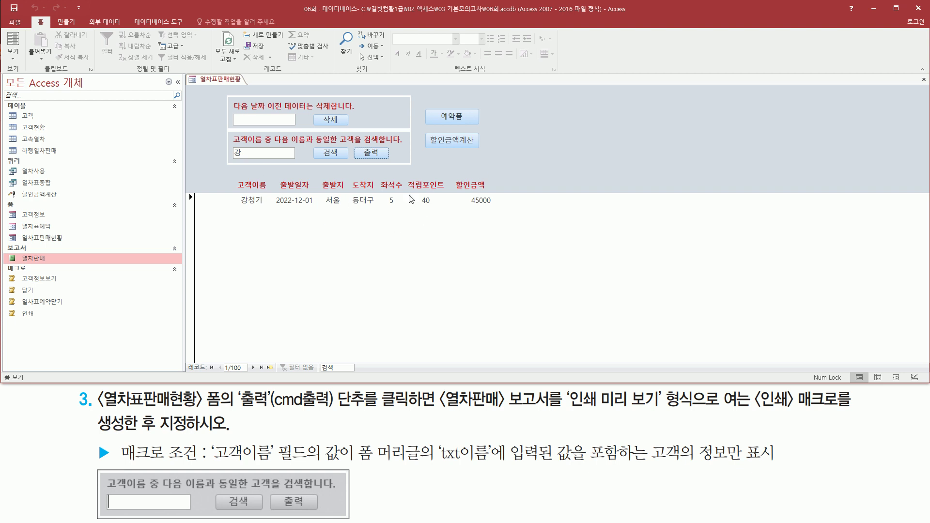
Step: Close the 열차표판매현황 form and save its design changes
{"action": "right_click", "coordinate": [228, 83]}
{"action": "left_click", "coordinate": [252, 102]}
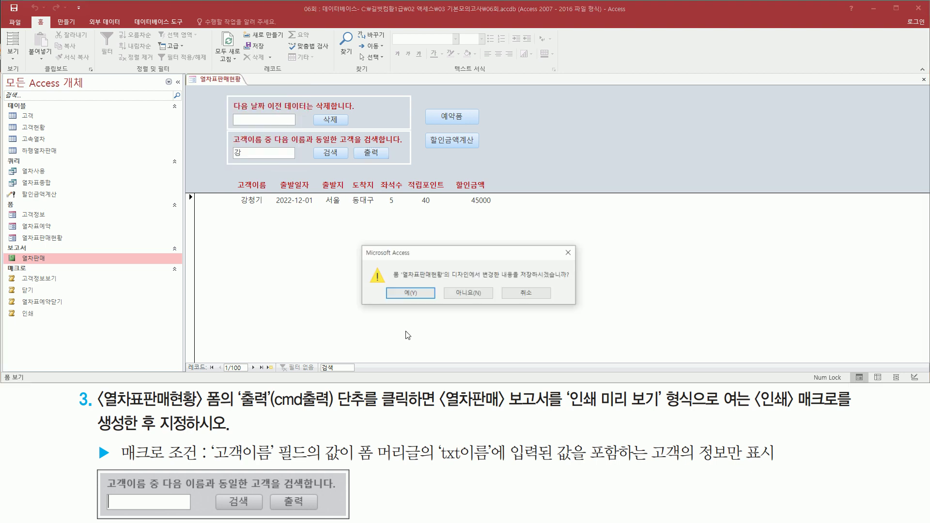
{"action": "left_click", "coordinate": [410, 294]}
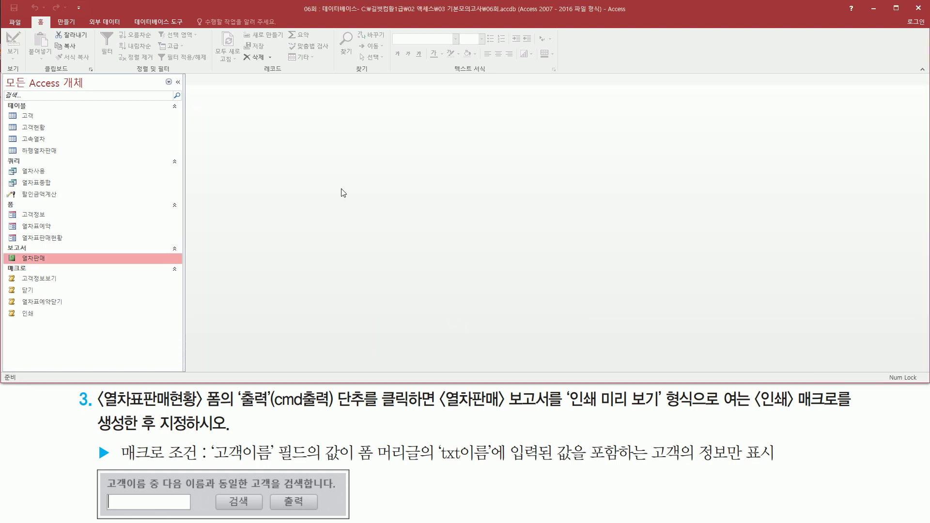